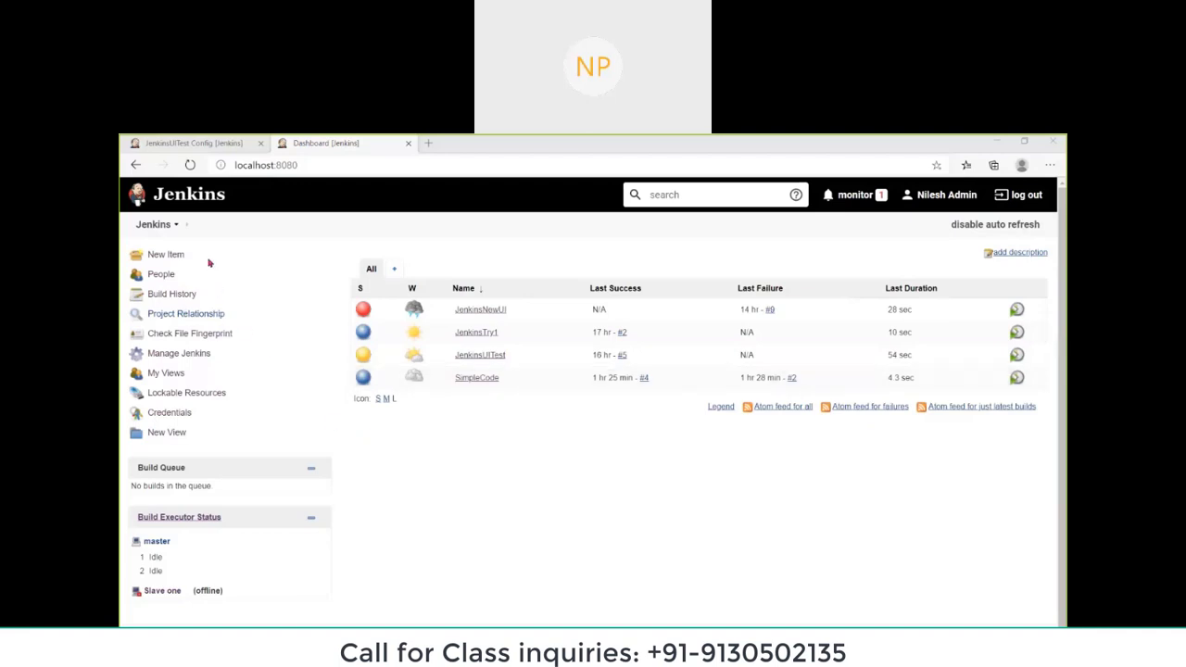
Go from the dashboard through Manage Jenkins to the Manage Plugins page
click(153, 226)
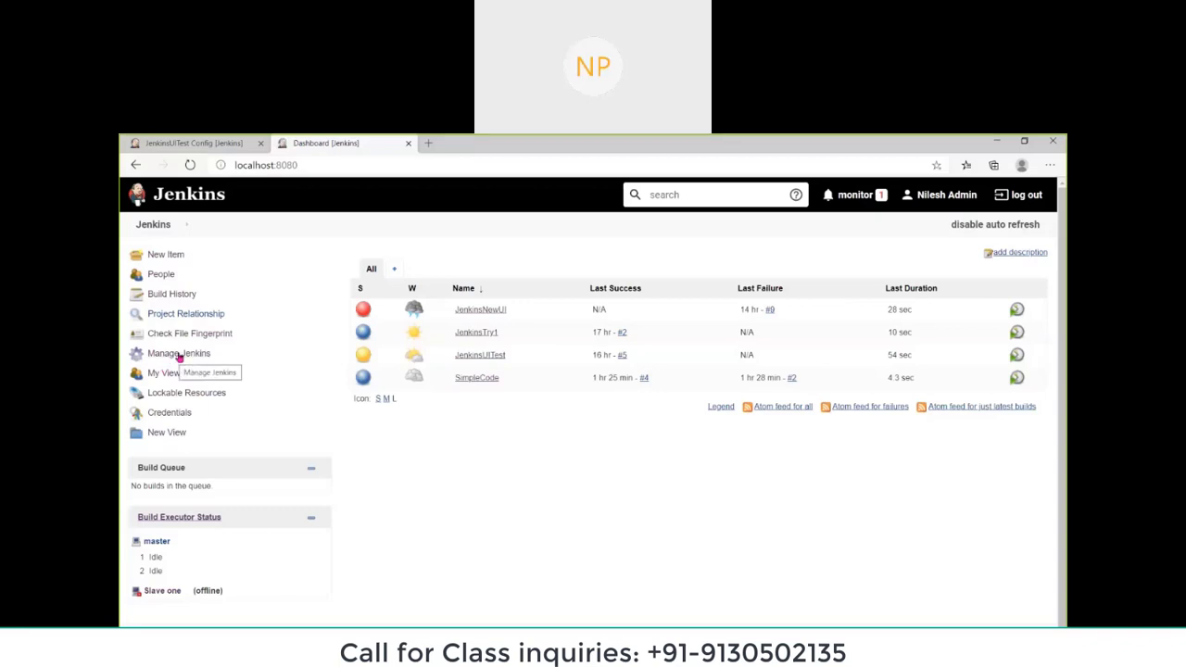
click(180, 354)
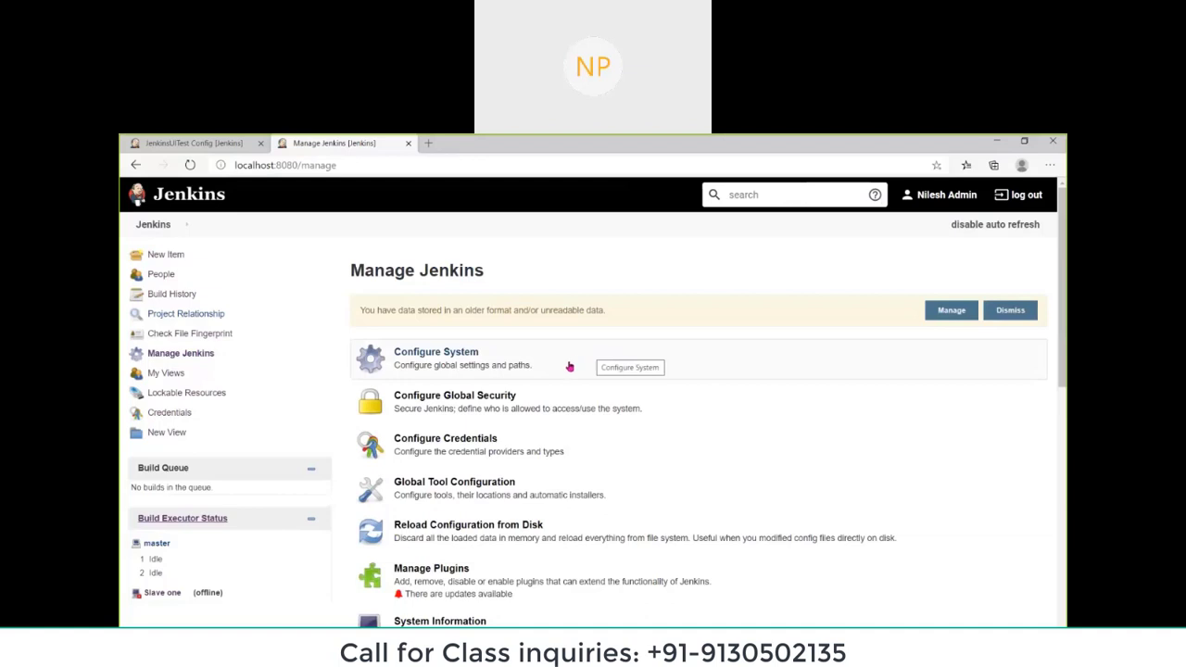
scroll(567, 367, down, 1)
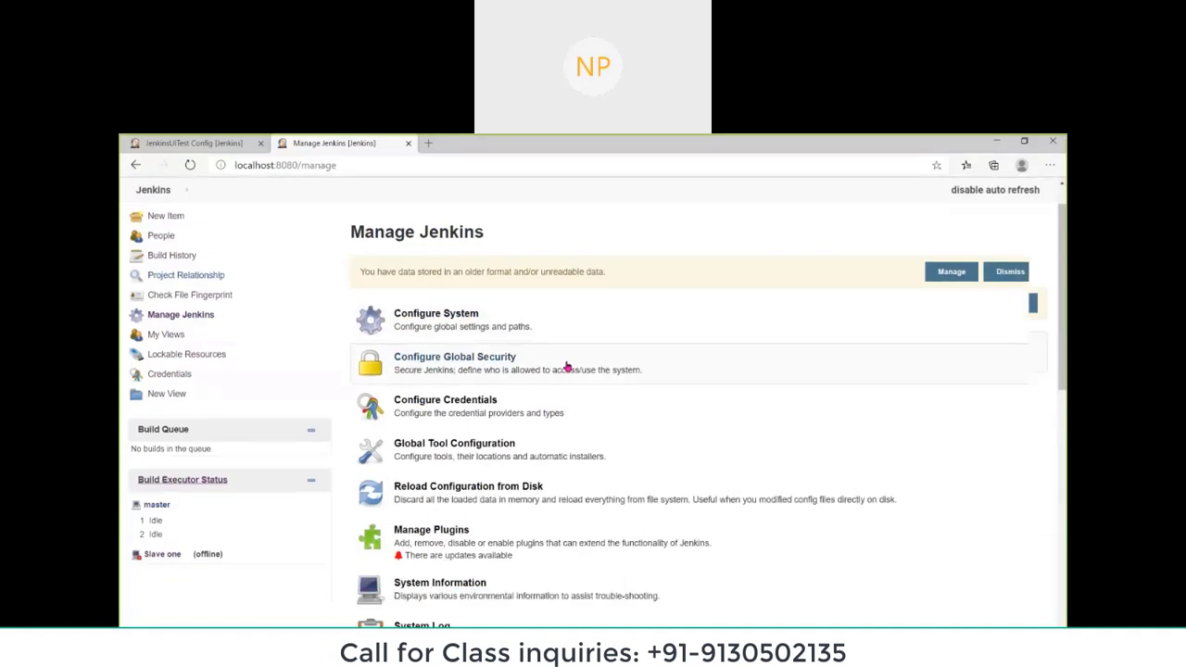
scroll(567, 367, down, 2)
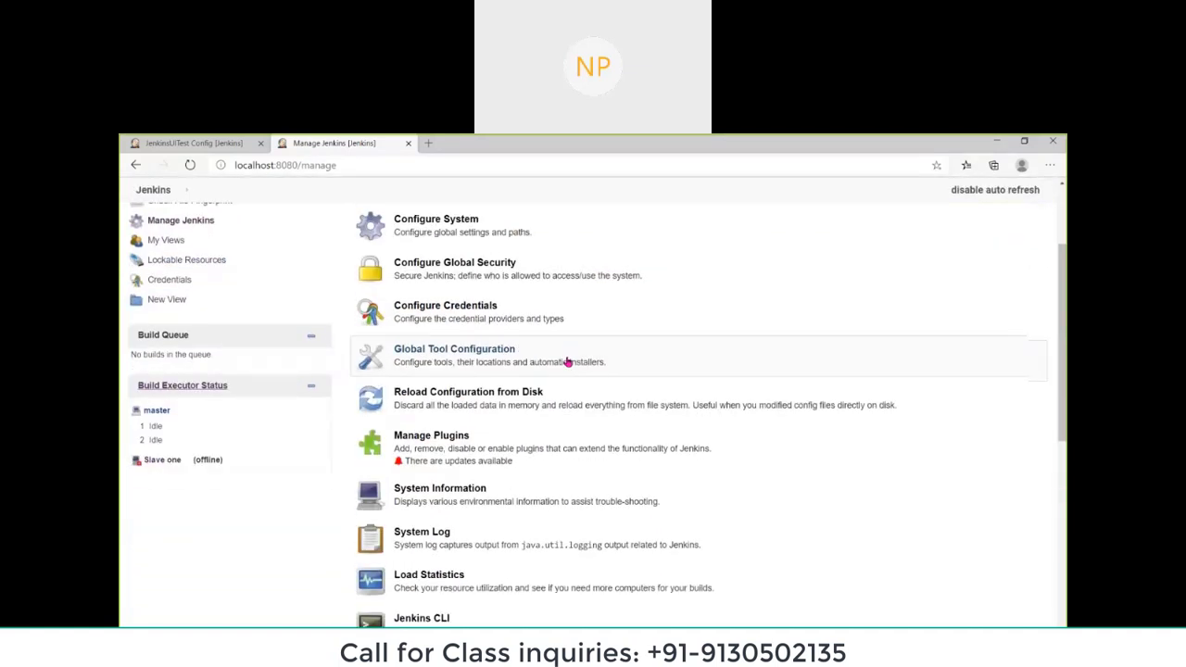
click(426, 446)
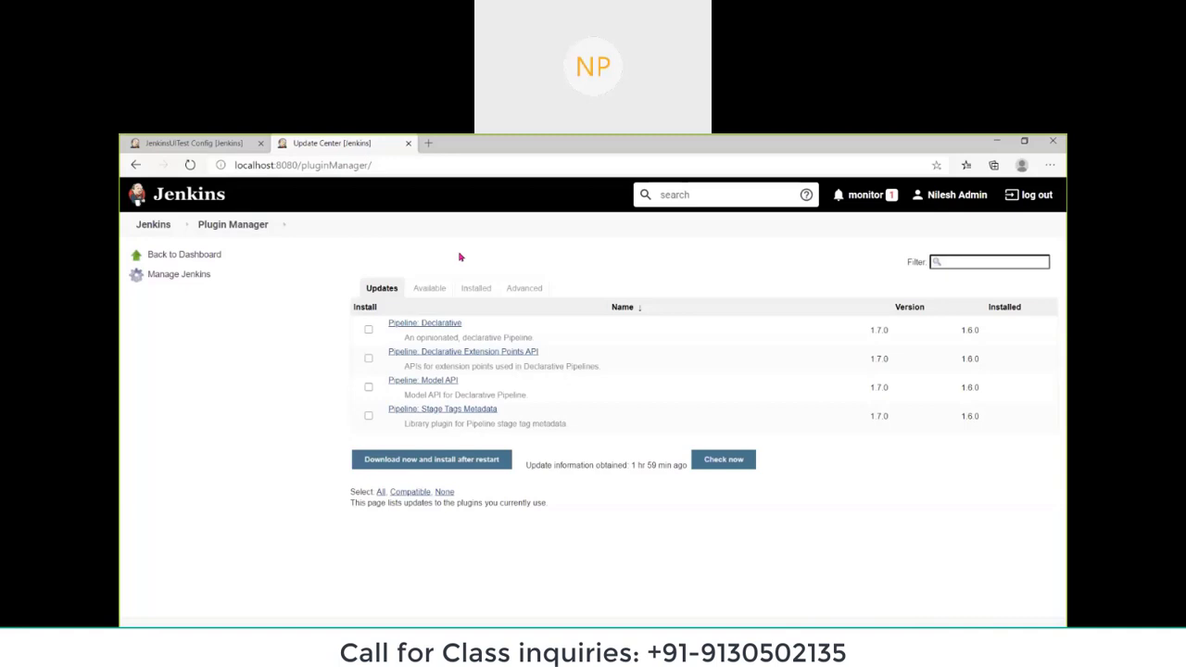
Filter the Installed plugins list by sonar, then git, then maven
click(470, 288)
click(959, 261)
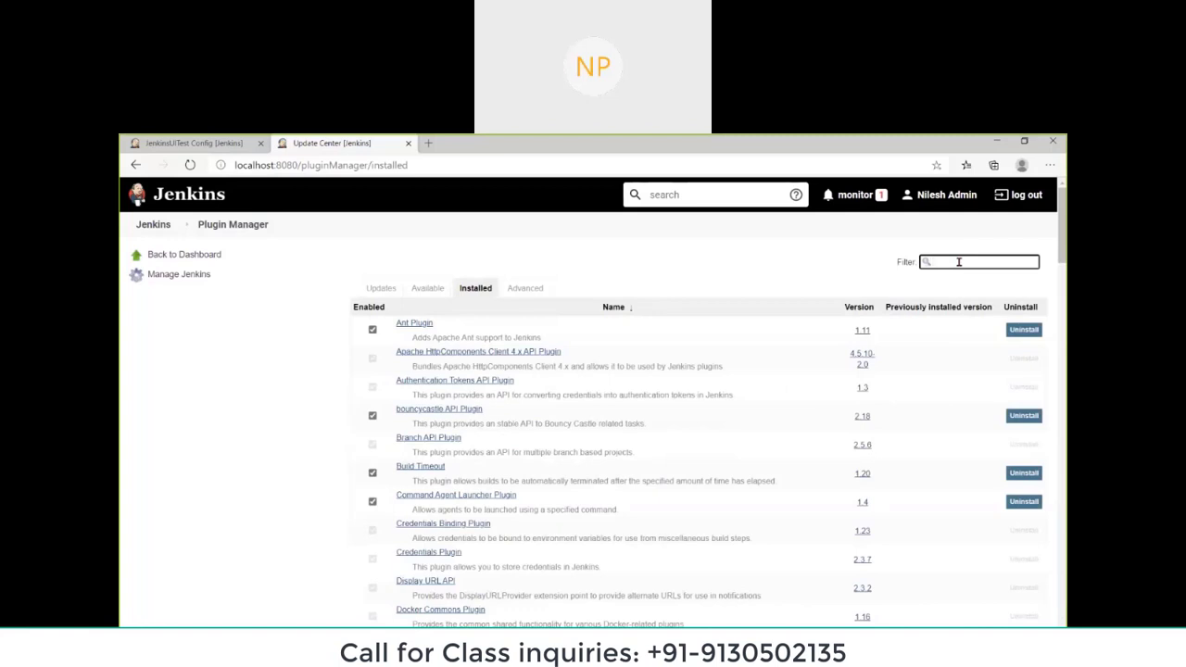
text(son)
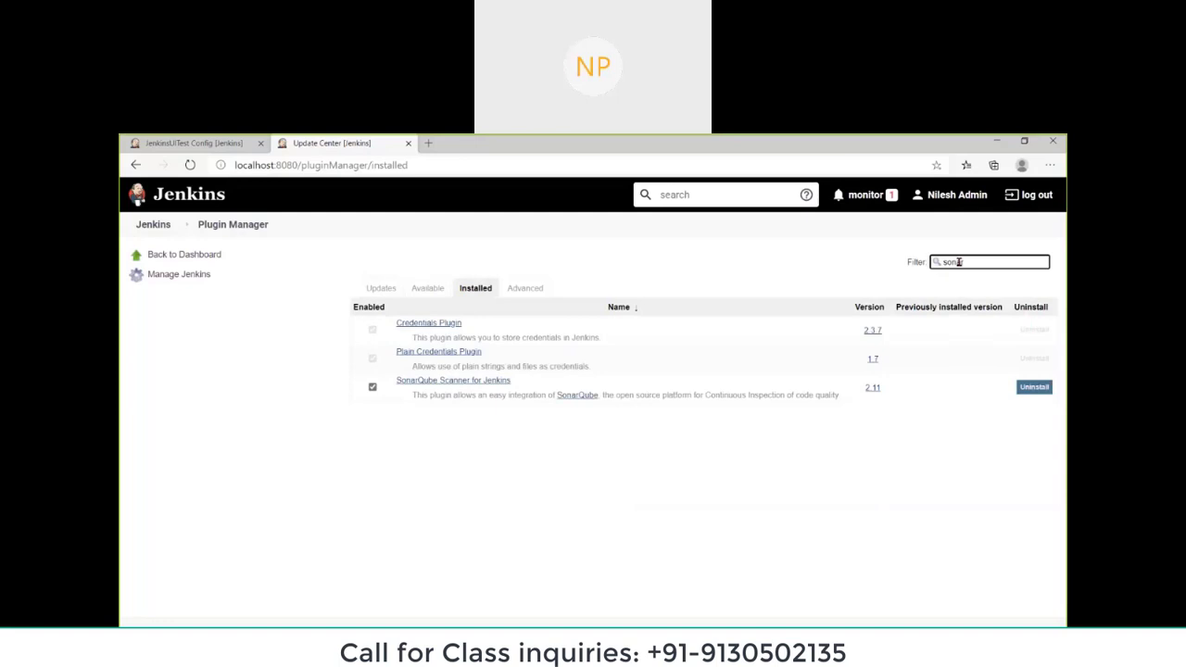
text(ar)
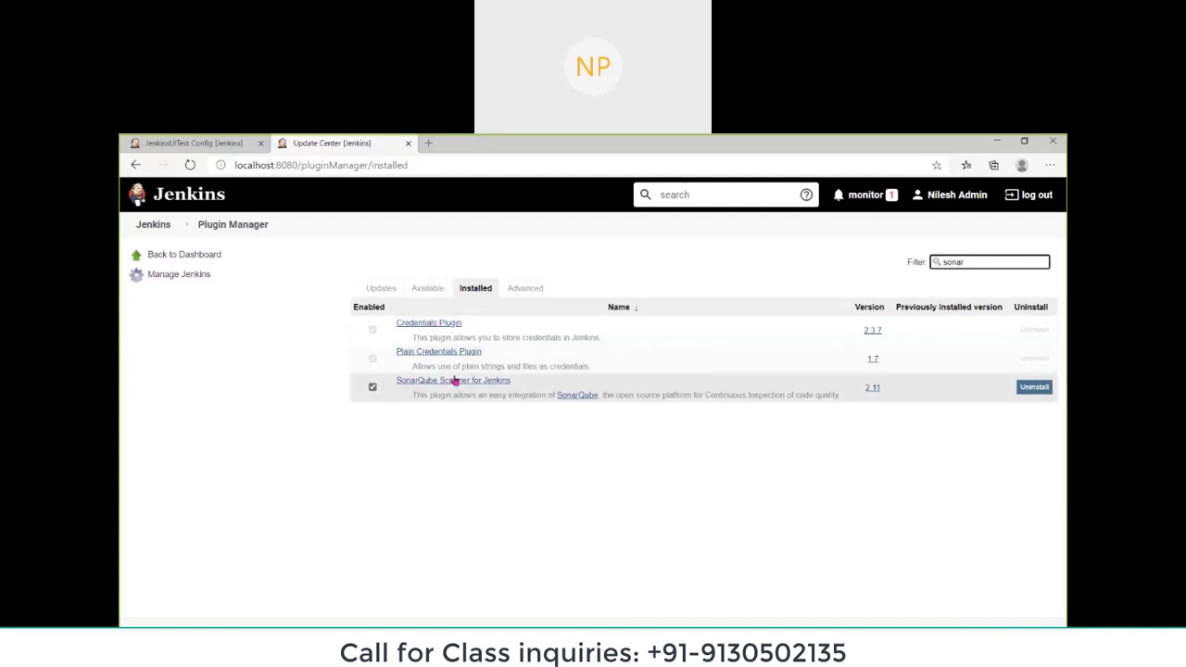
double_click(996, 262)
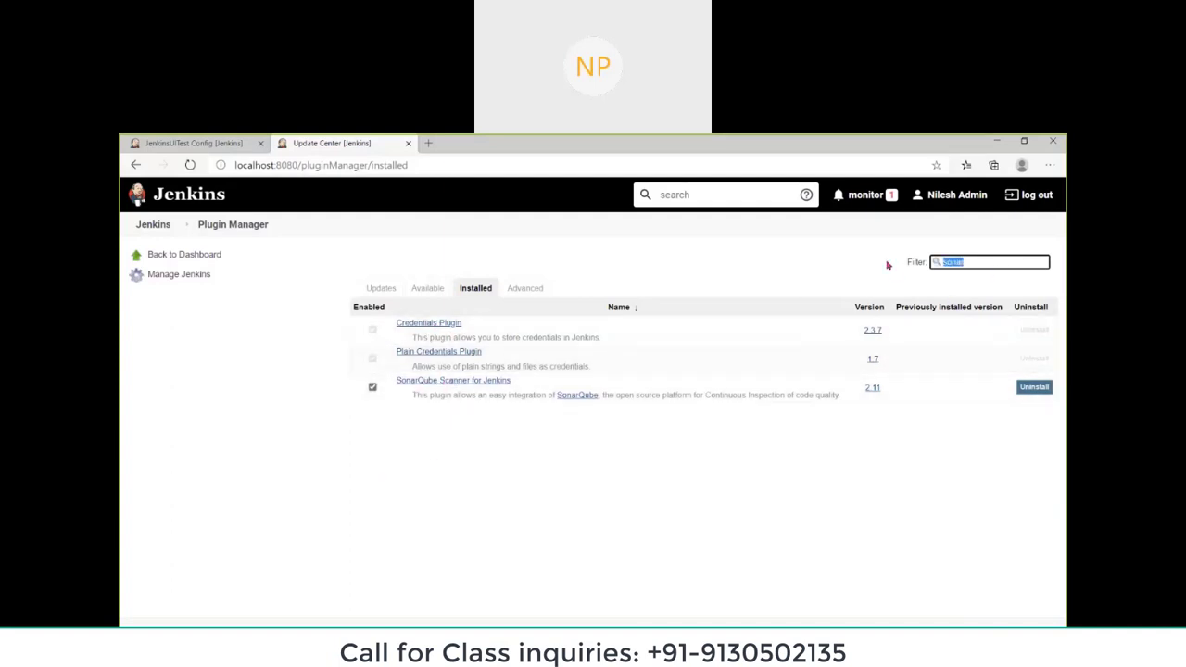
text(git)
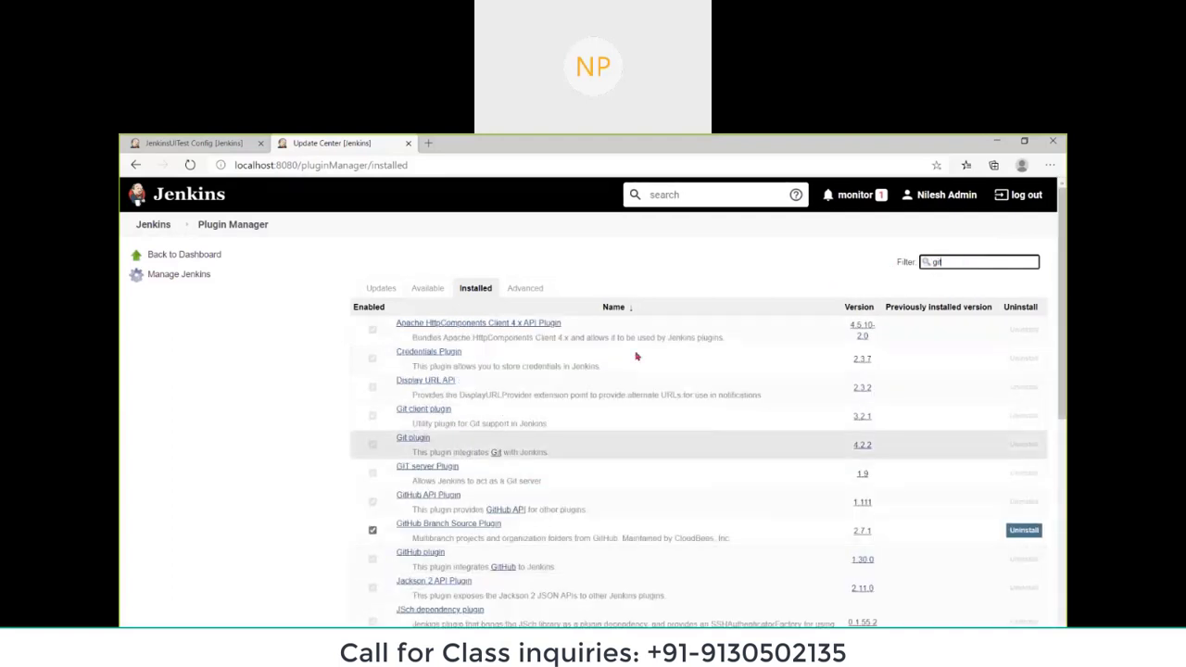
drag(942, 262, 893, 263)
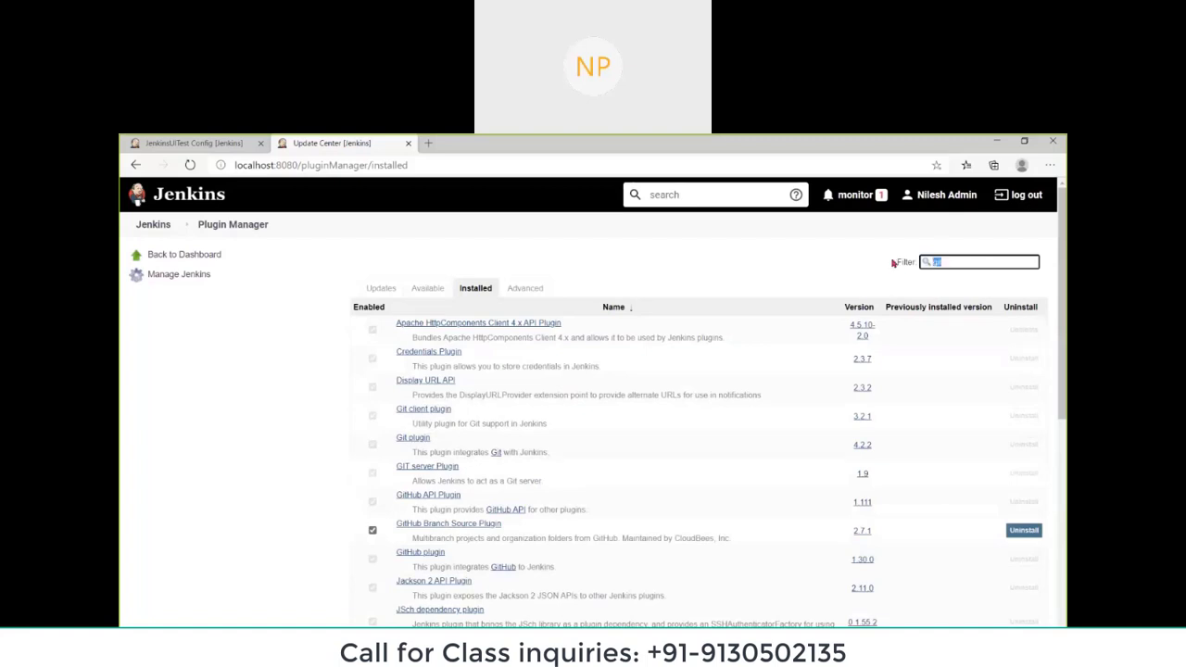
text(maven)
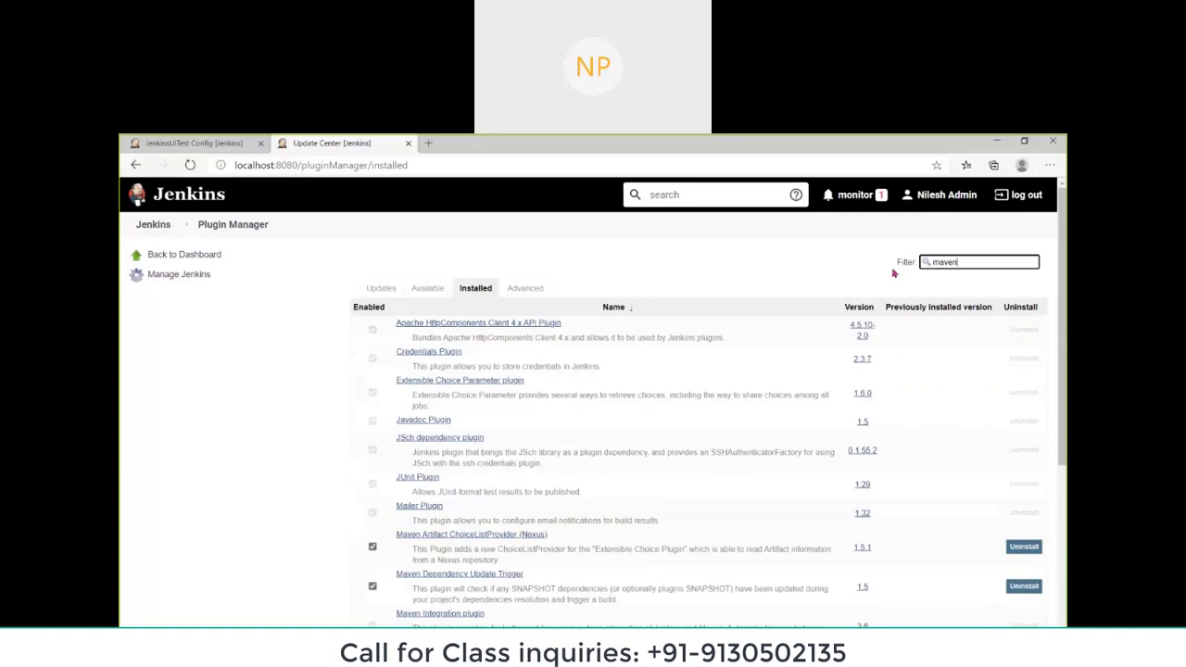
scroll(429, 380, down, 3)
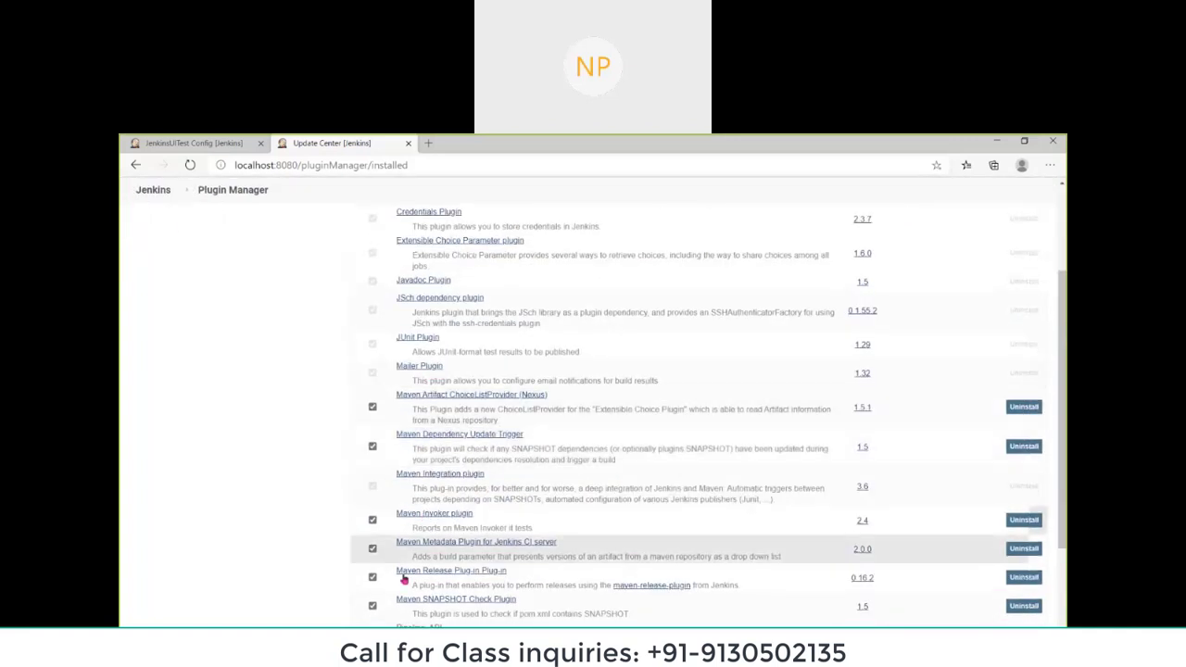
scroll(481, 458, up, 3)
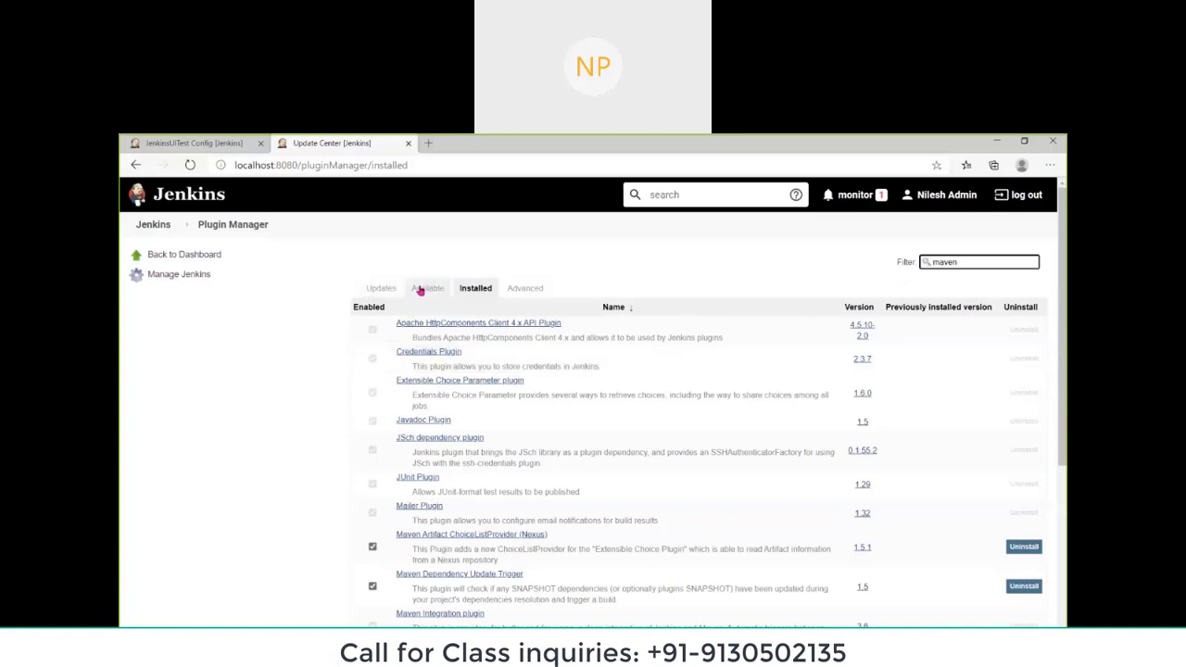
Browse the Available plugins list, then switch to the 'Manage Plugins' presentation slide
click(425, 289)
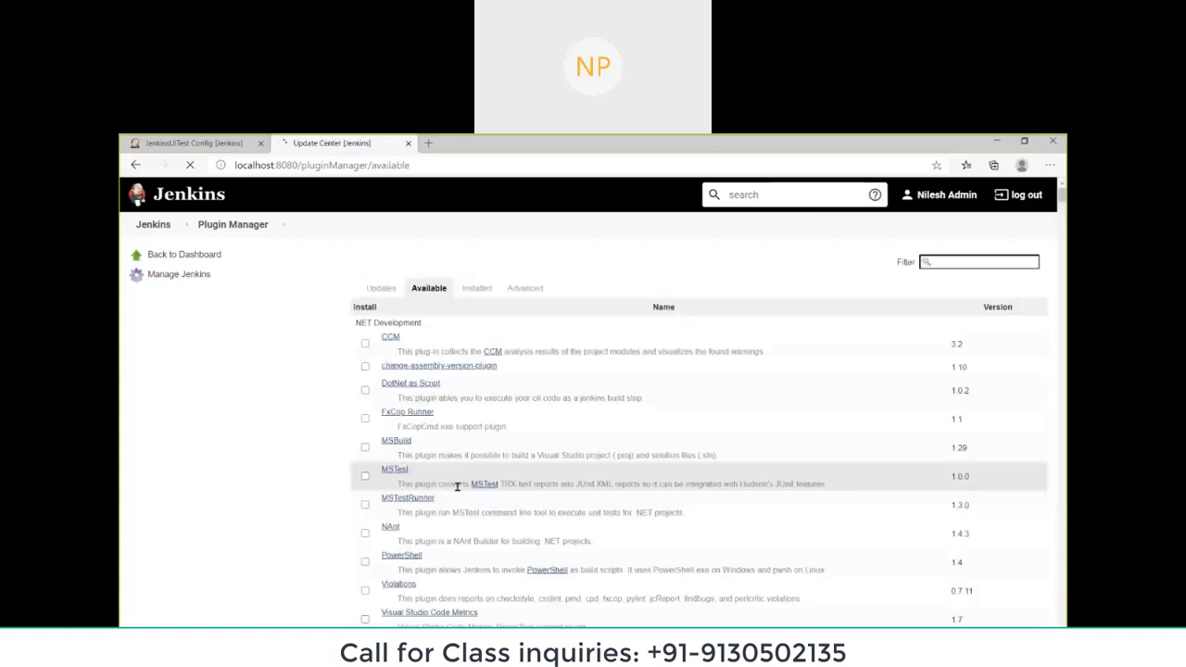
scroll(442, 454, down, 3)
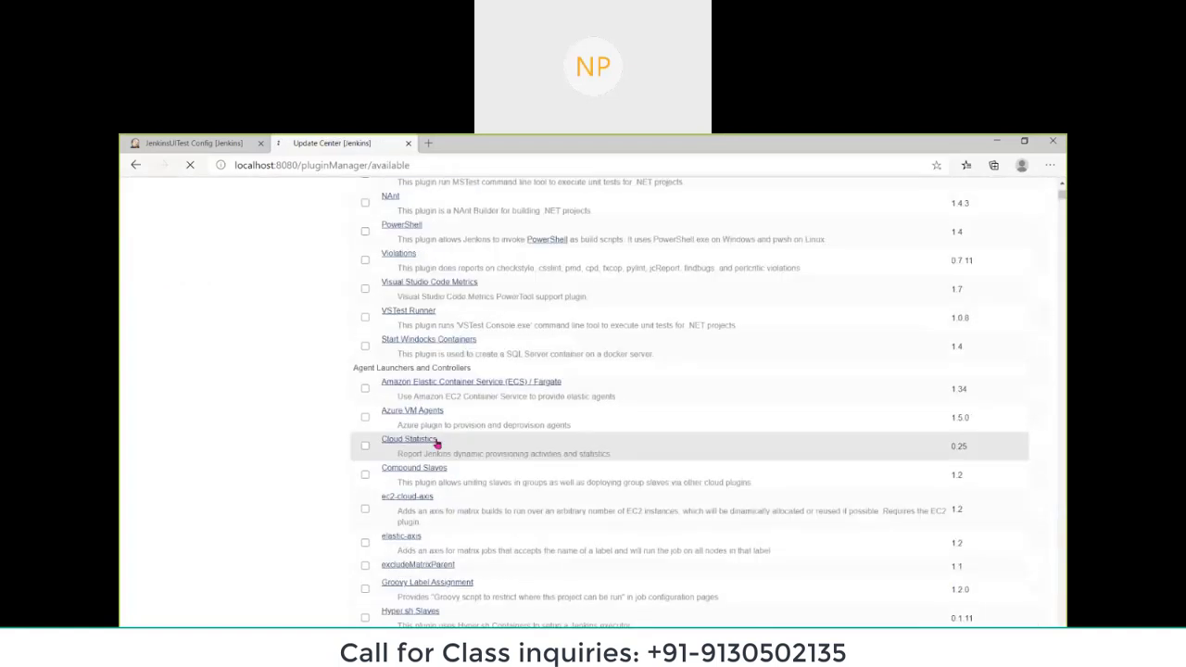
scroll(439, 439, down, 5)
scroll(427, 463, up, 10)
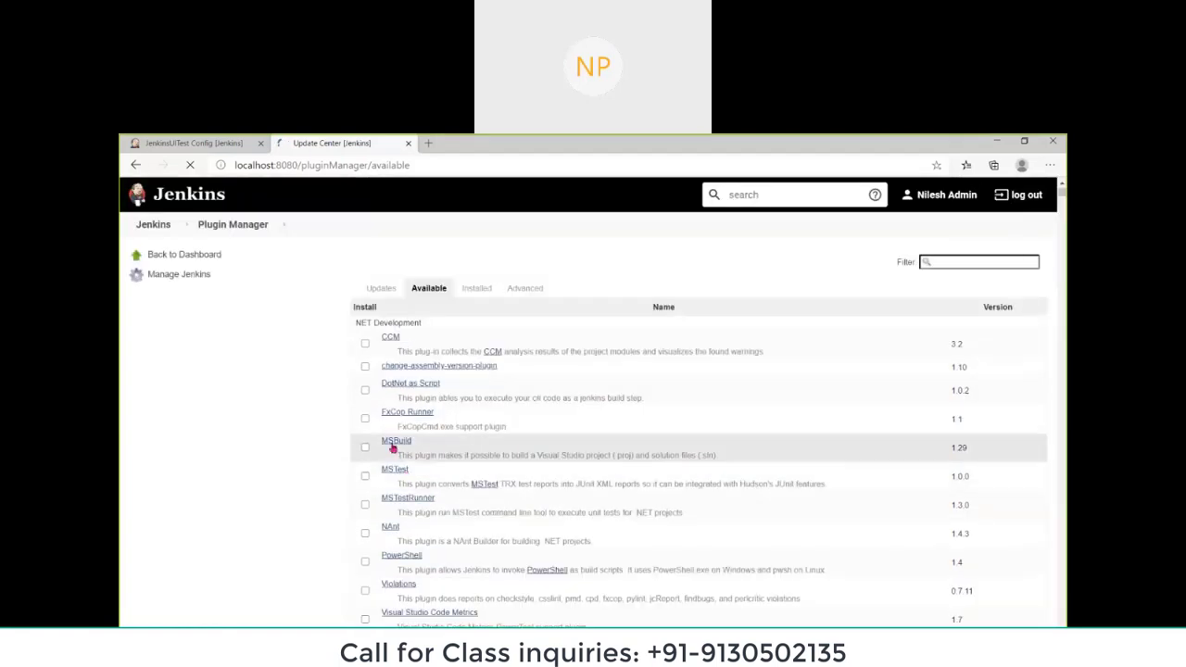
key(alt+Tab)
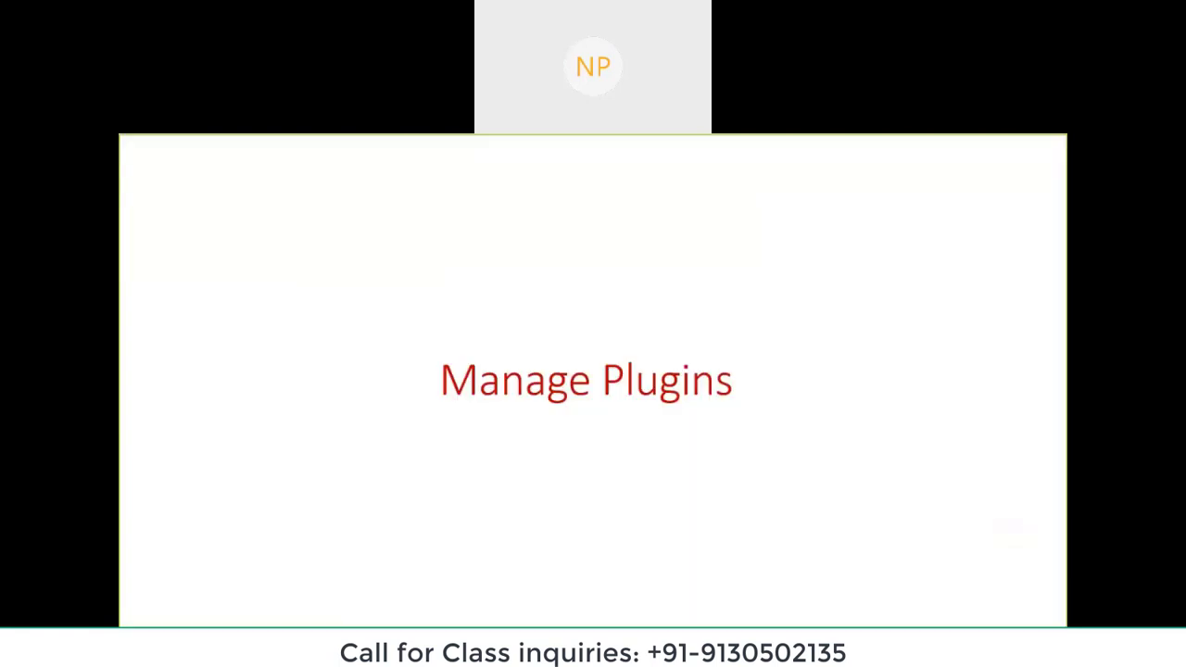
Advance to the 'Global Tool Configuration' slide and return to the Jenkins available-plugins list
key(alt+Tab)
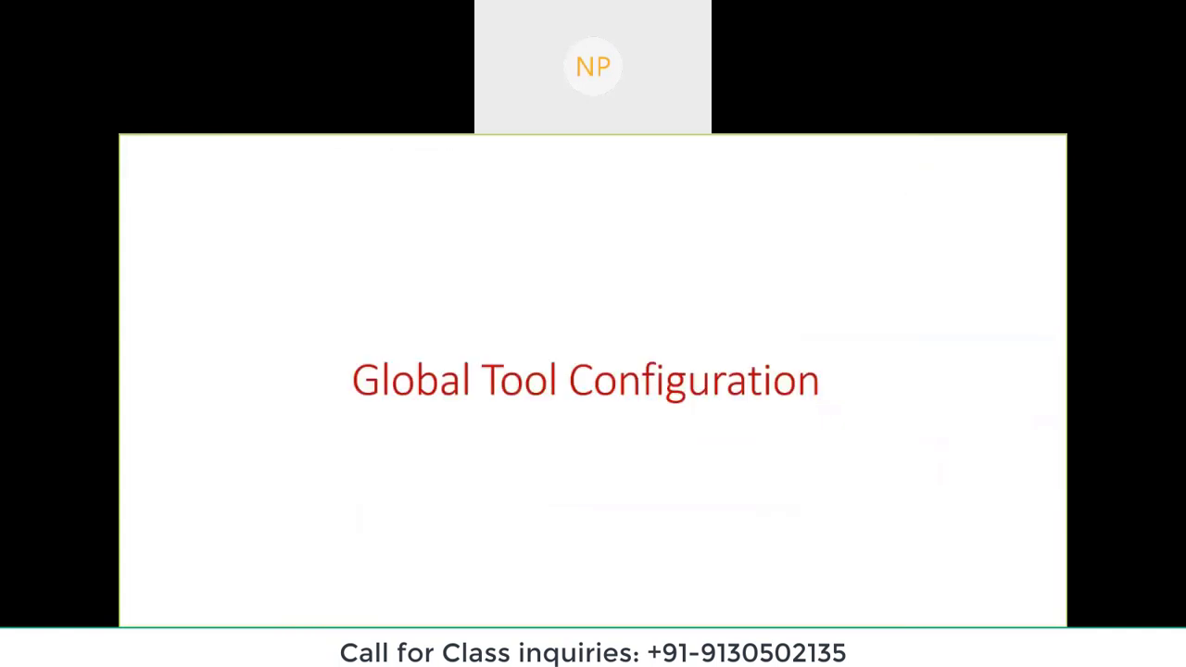
key(alt+Tab)
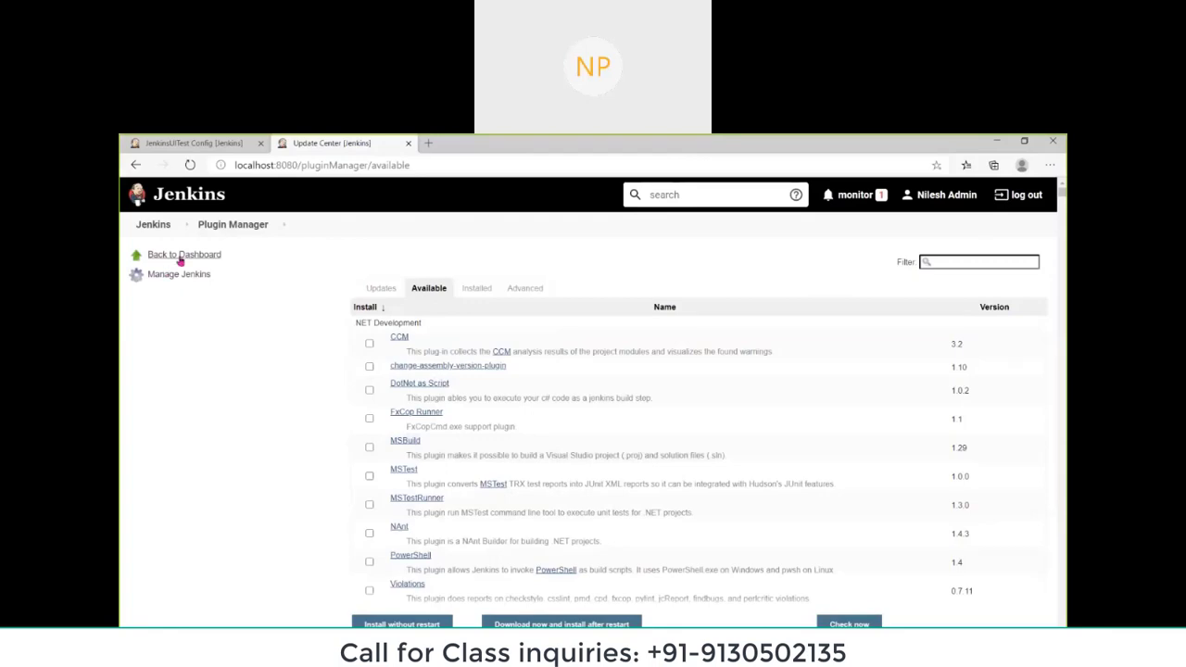
Navigate via the dashboard and Manage Jenkins to the Global Tool Configuration page
click(181, 259)
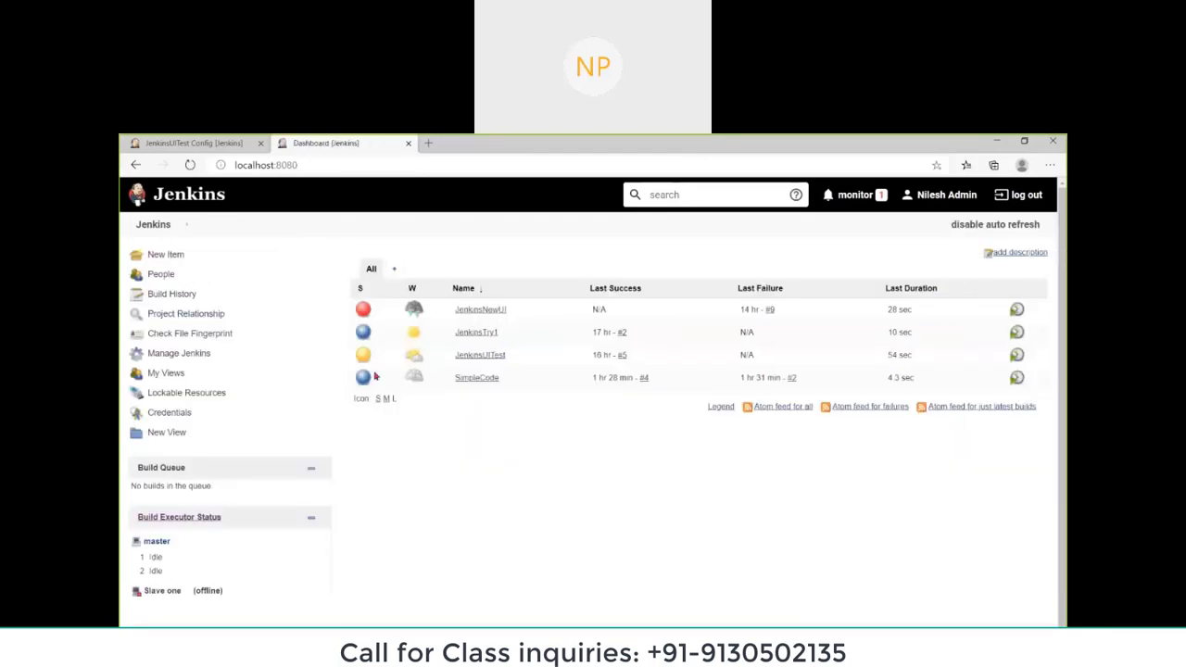
click(181, 354)
scroll(458, 444, down, 3)
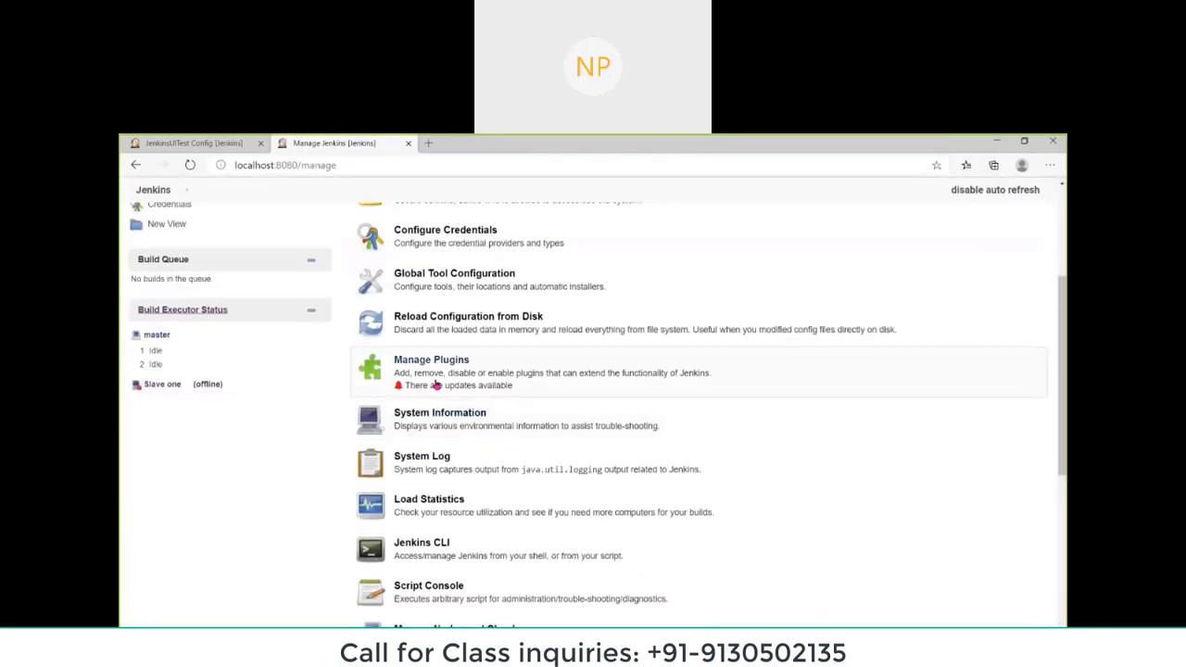
scroll(454, 414, up, 1)
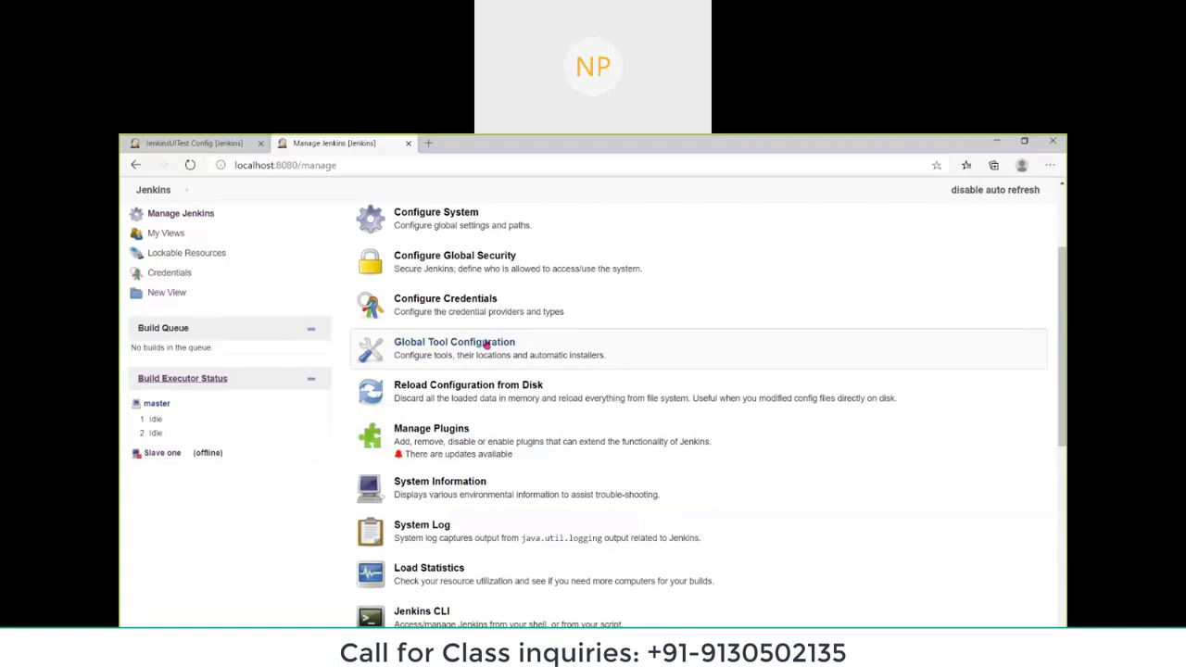
scroll(484, 347, down, 1)
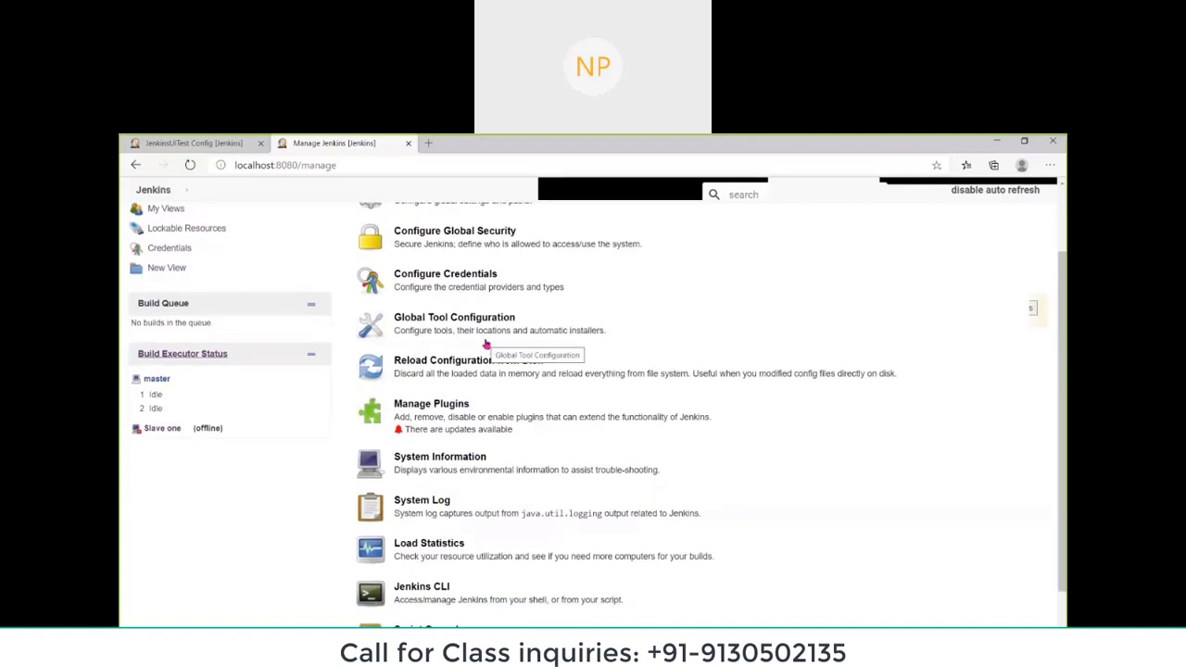
click(431, 323)
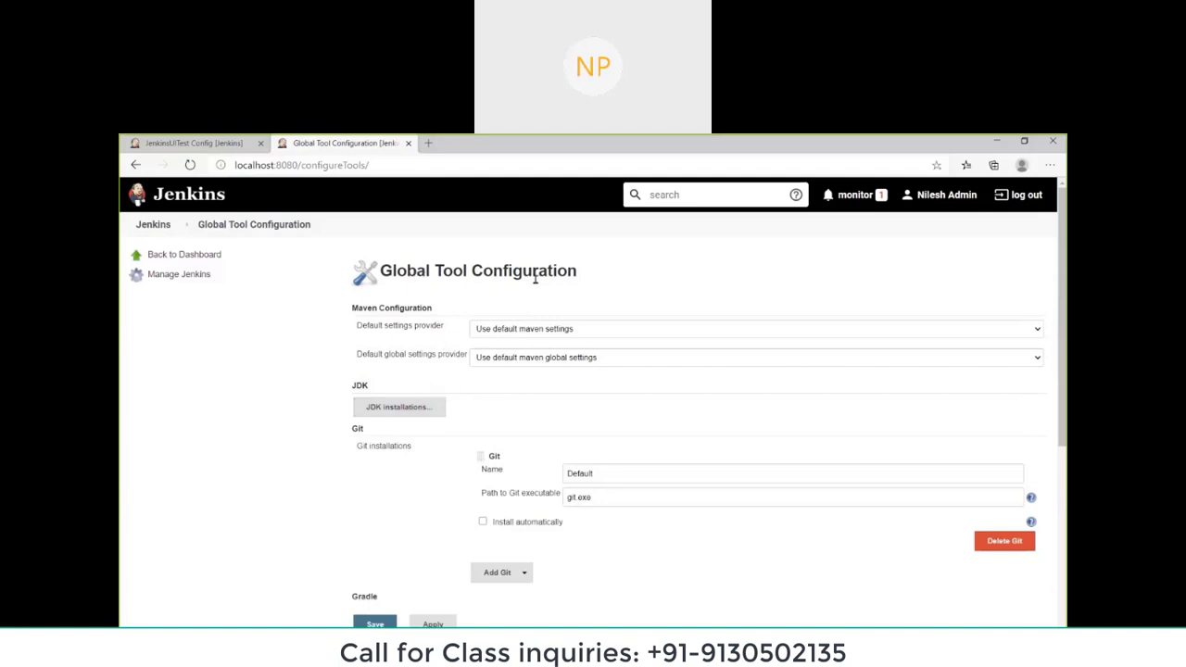
Expand JDK installations and highlight the JAVA_HOME name and its installation path
click(382, 407)
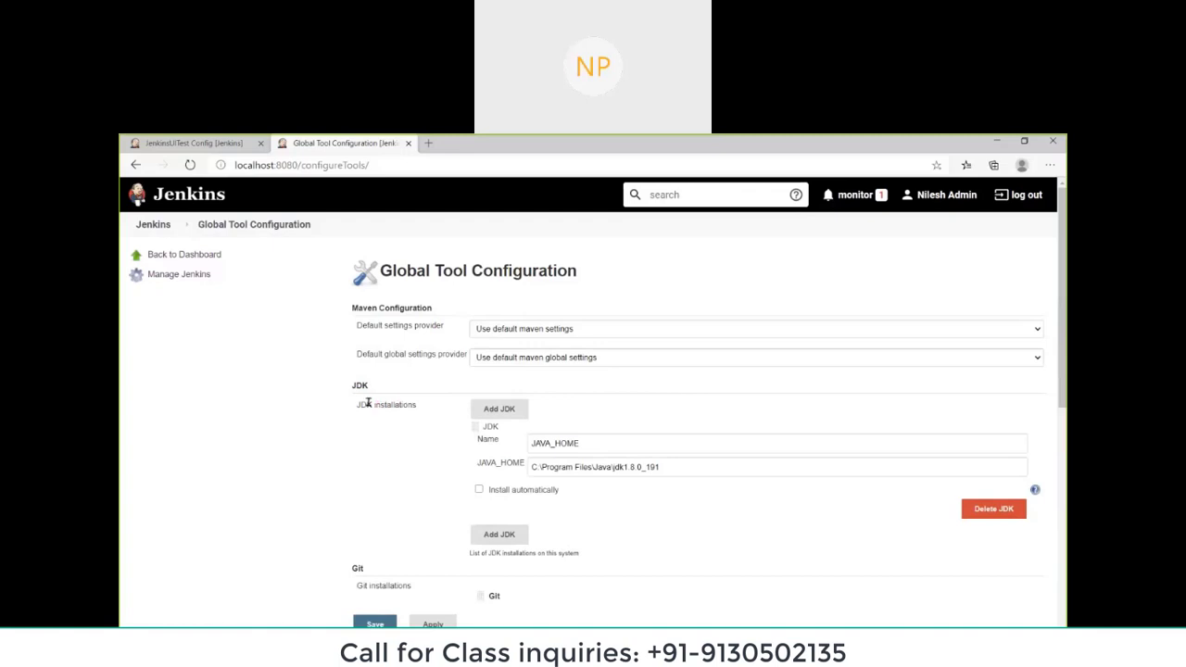
drag(354, 405, 408, 404)
drag(532, 467, 665, 467)
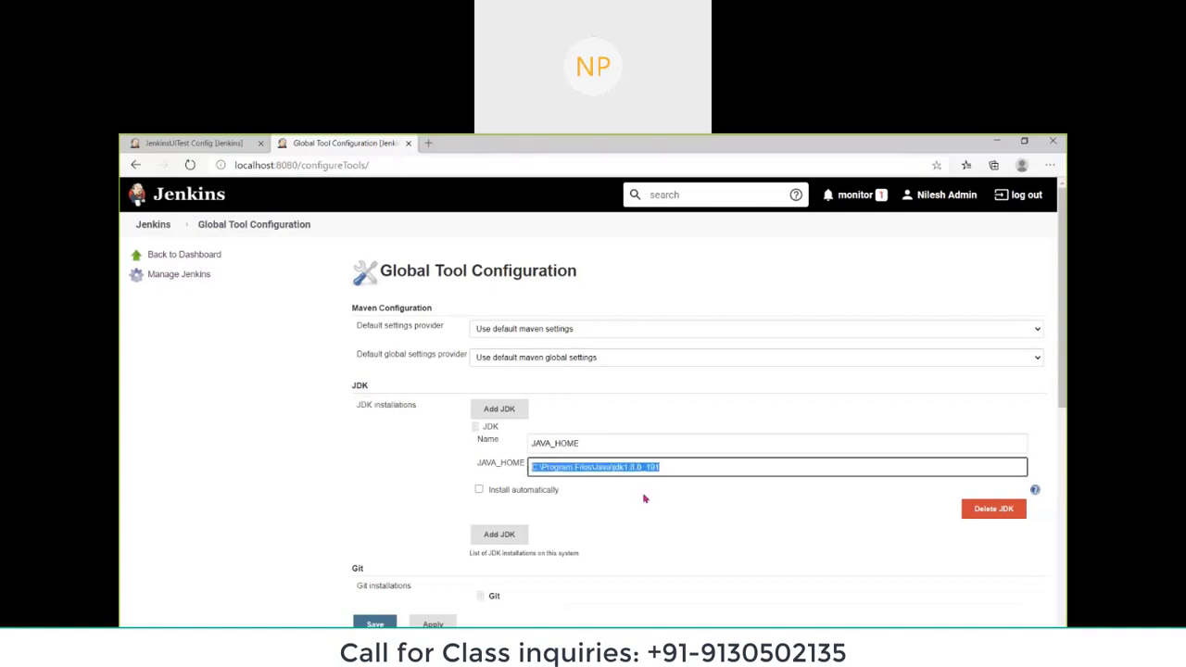
click(645, 505)
click(665, 467)
drag(524, 473, 659, 467)
click(484, 450)
drag(588, 444, 510, 454)
click(509, 450)
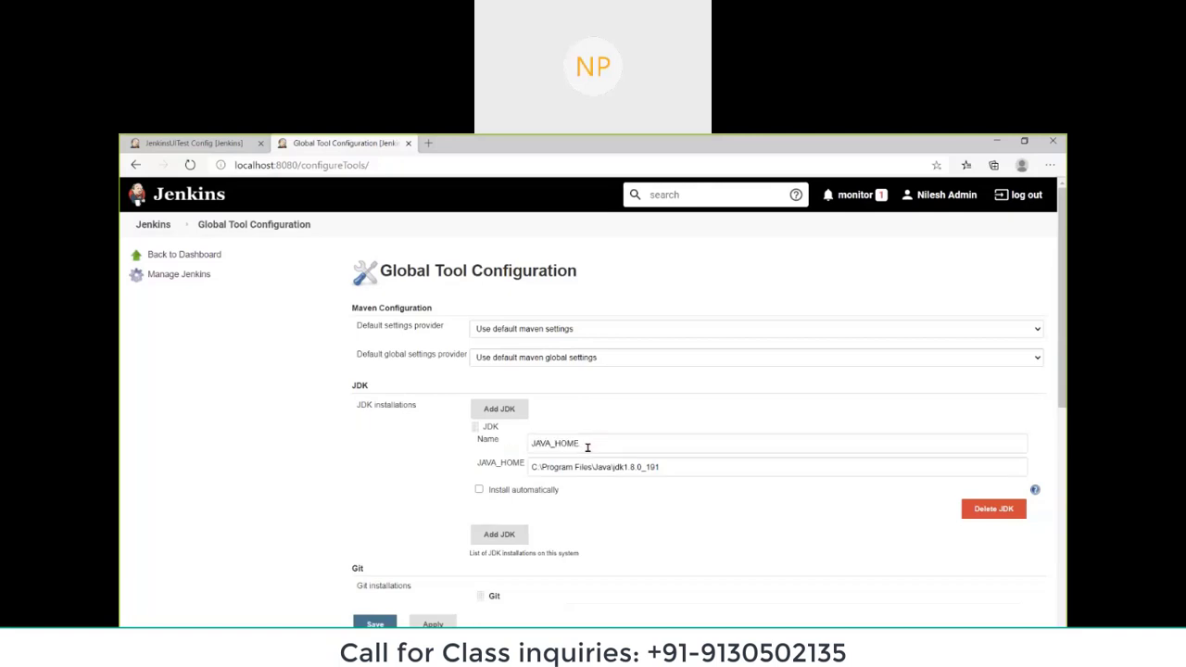
drag(589, 444, 528, 447)
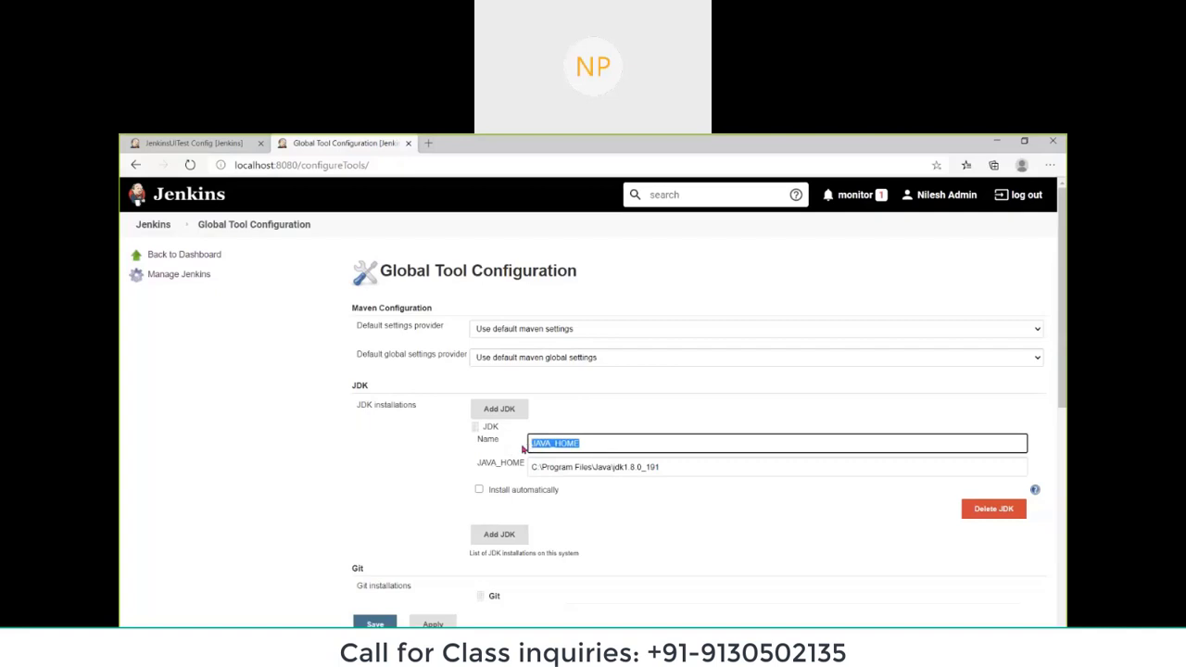
click(523, 449)
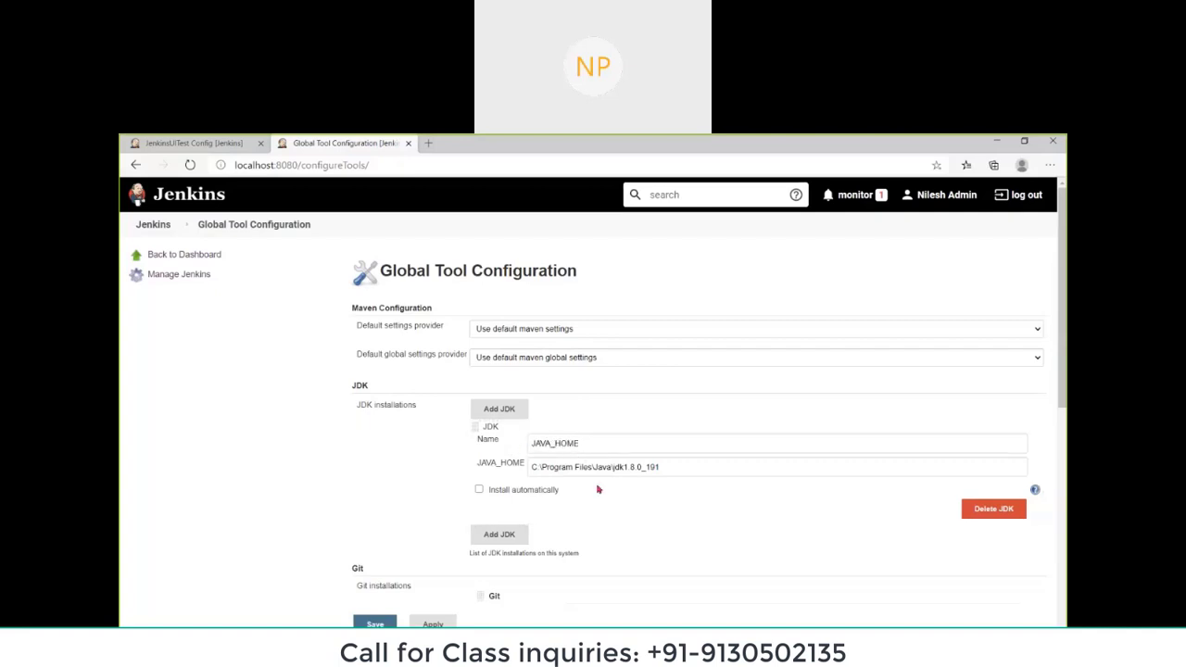
drag(529, 467, 670, 463)
click(660, 493)
drag(349, 387, 353, 455)
click(365, 388)
Expand Maven installations to show MVN_HOME with MAVEN_HOME at C:\apache-maven-3.6.2
scroll(354, 455, down, 3)
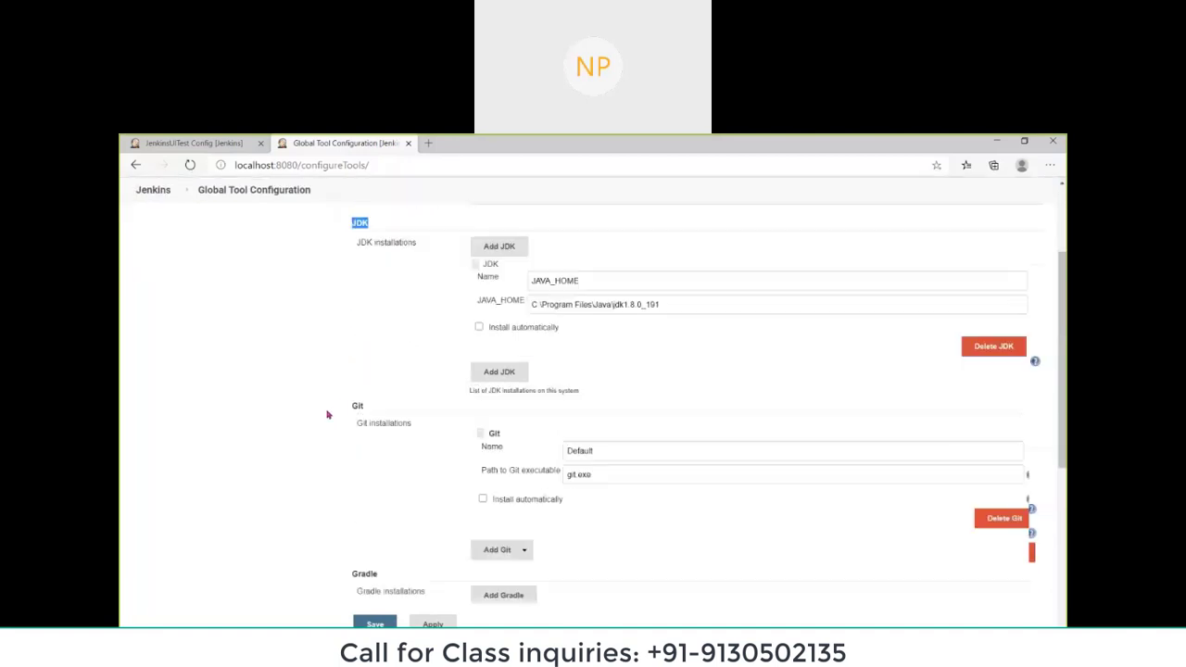
scroll(311, 408, down, 3)
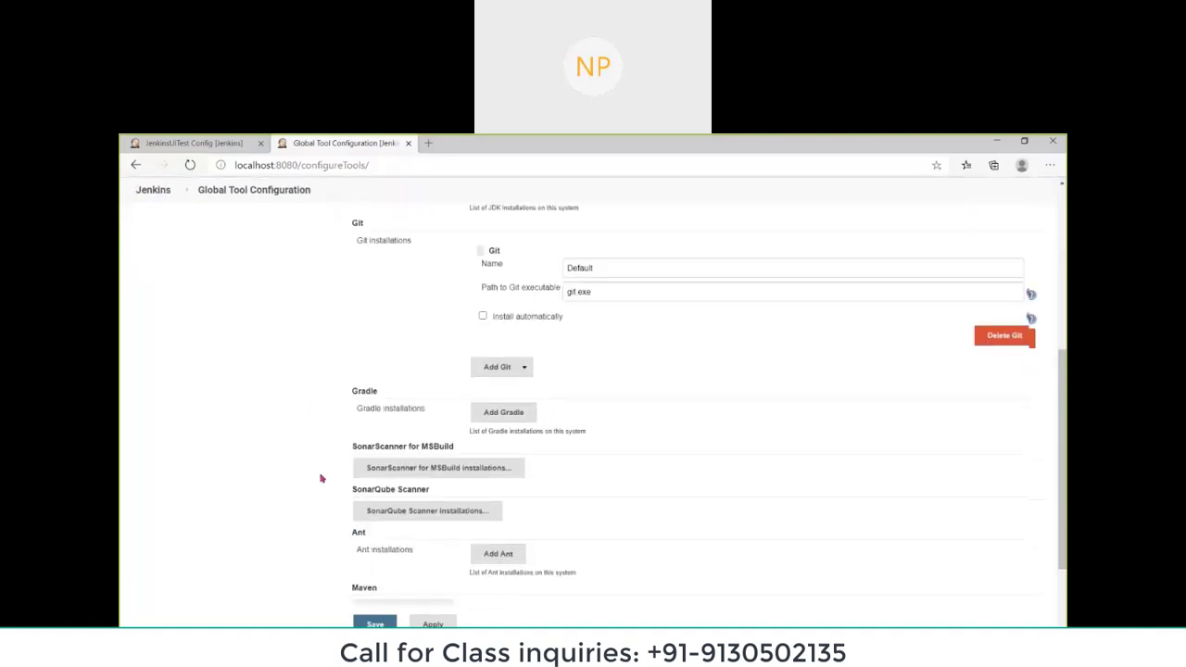
click(432, 482)
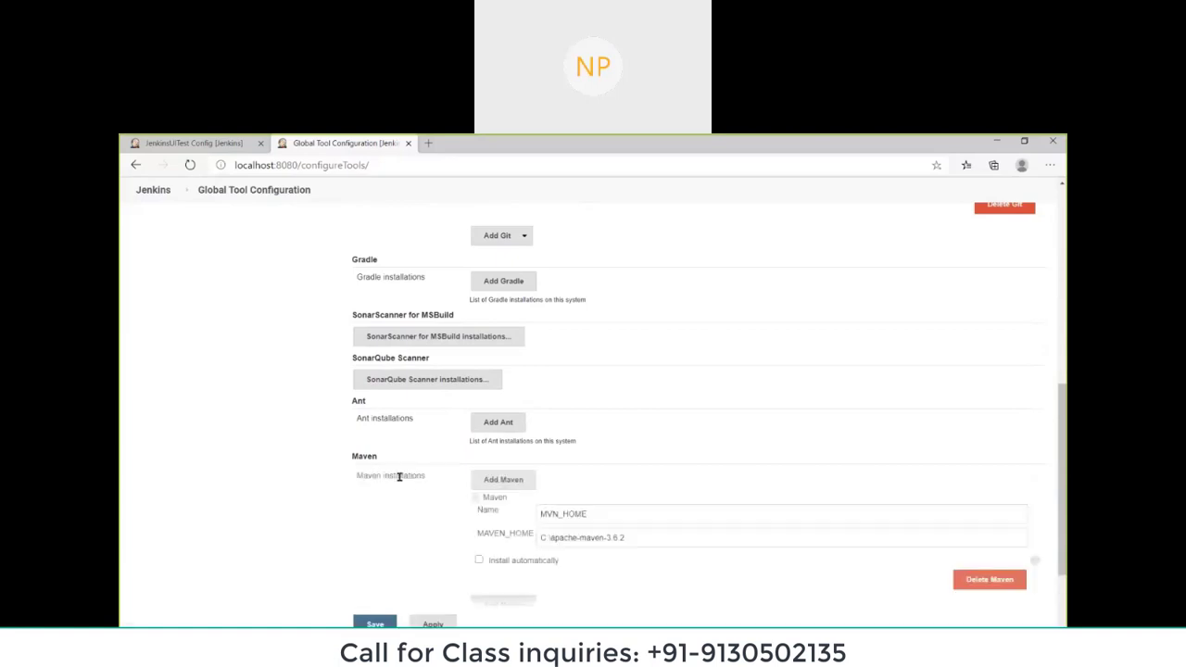
scroll(399, 471, down, 1)
scroll(392, 467, down, 2)
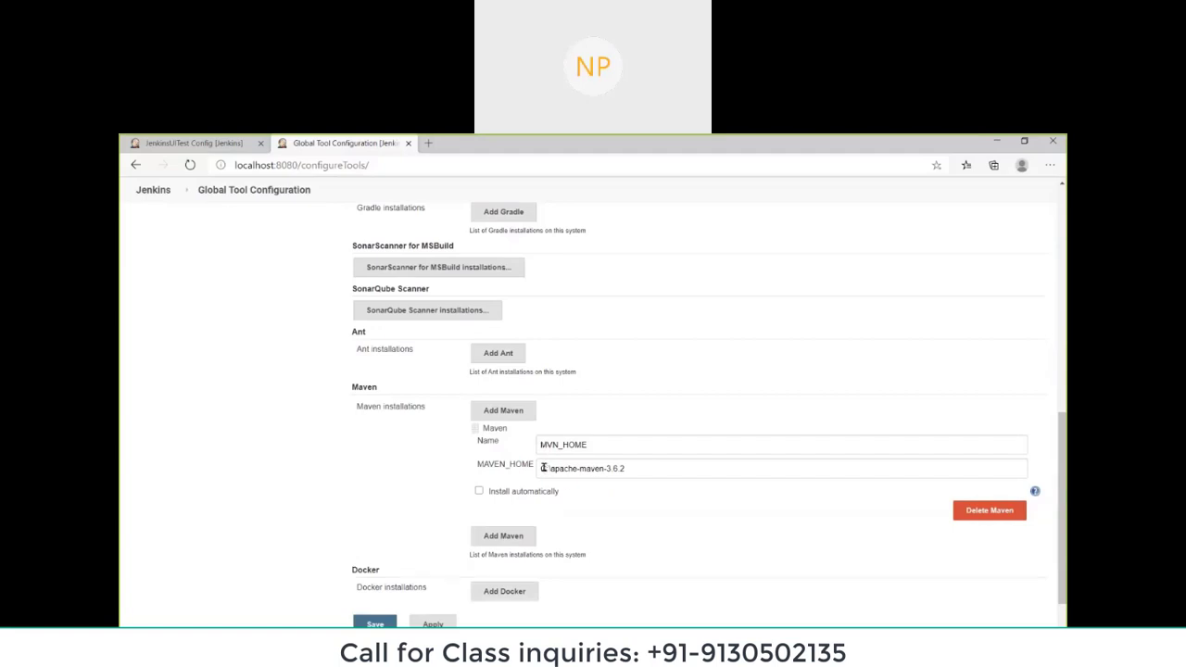
drag(544, 468, 634, 476)
click(636, 499)
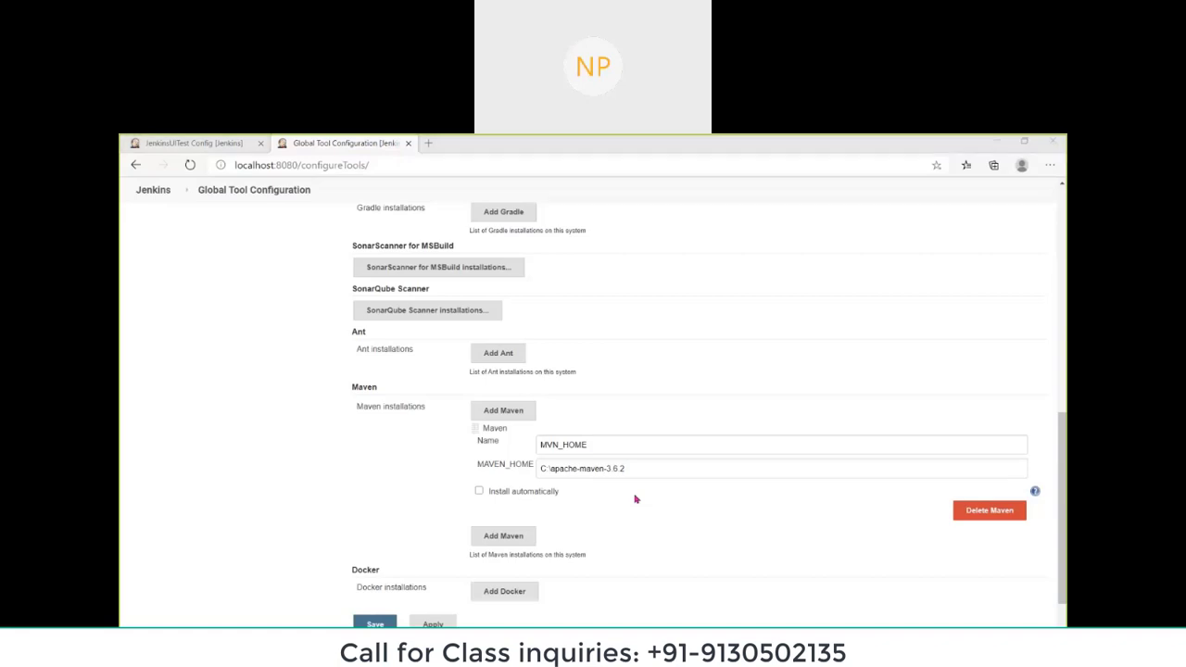
key(super)
text(sys)
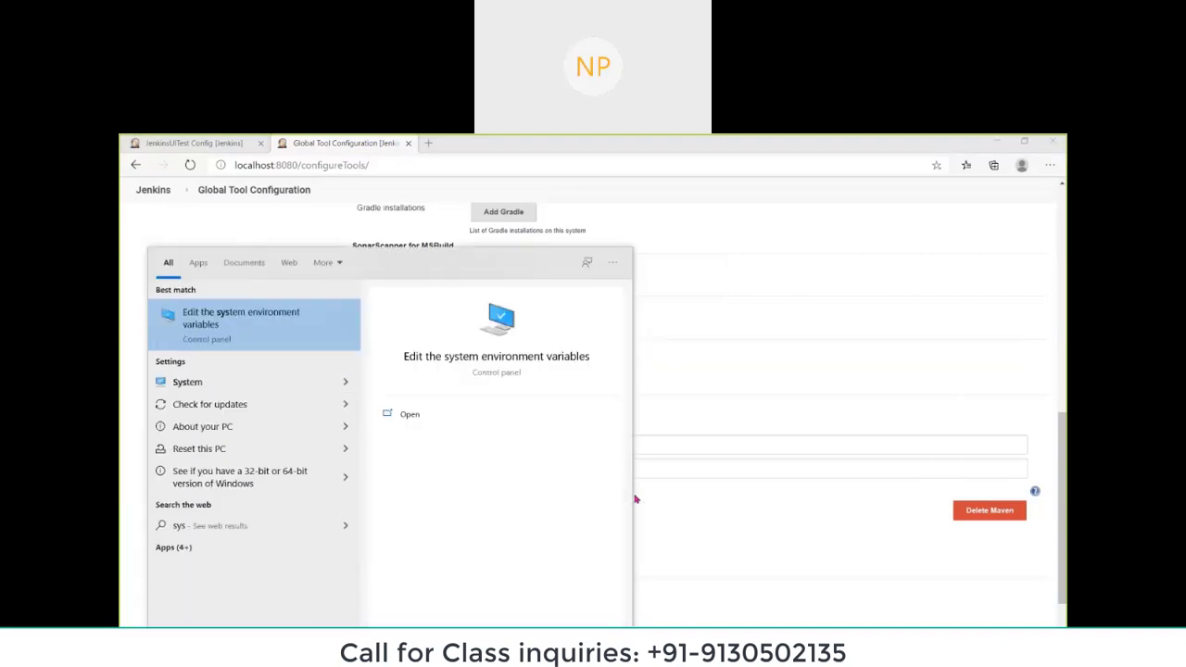
key(Return)
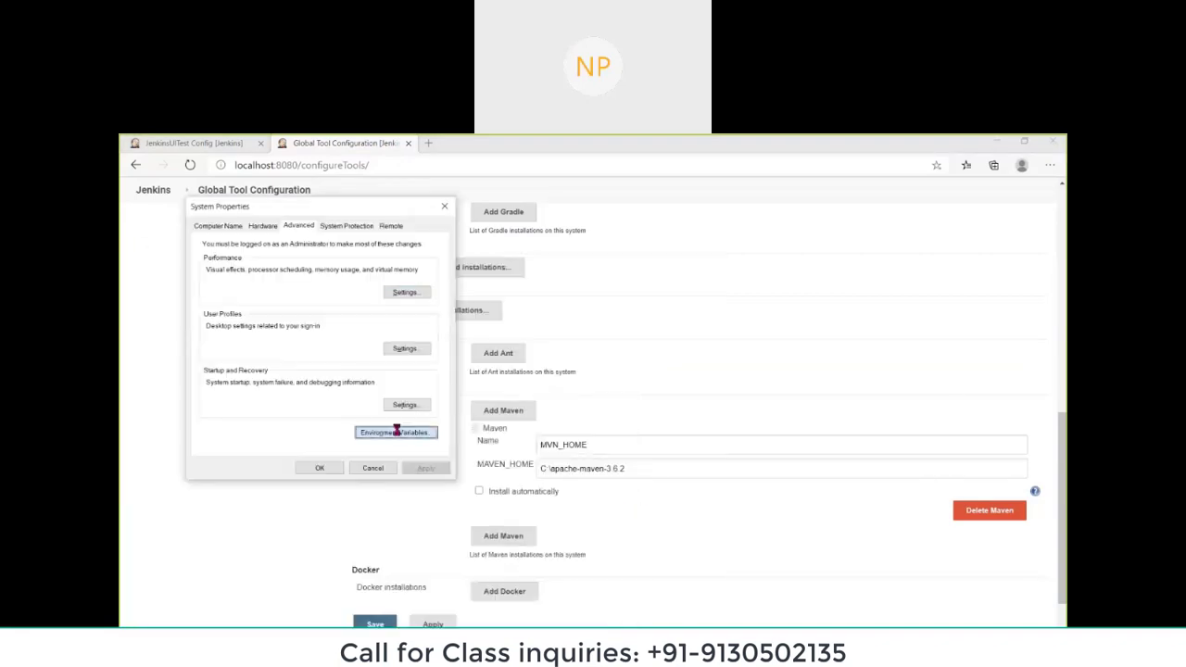
click(394, 432)
click(467, 470)
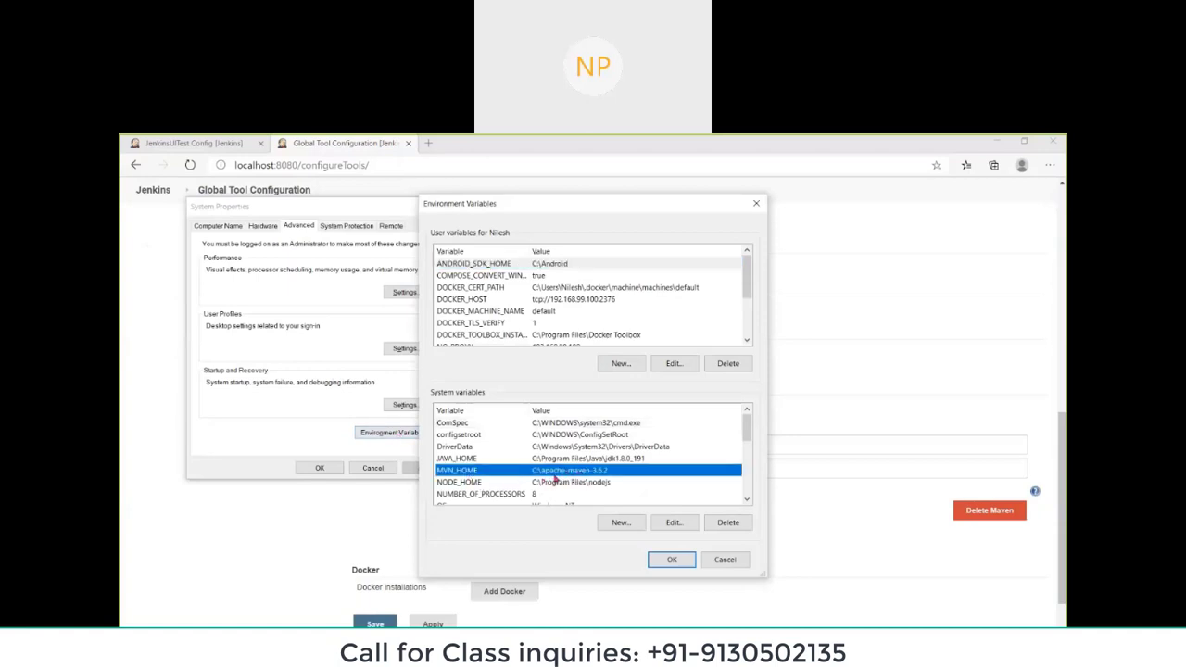
click(725, 560)
click(384, 468)
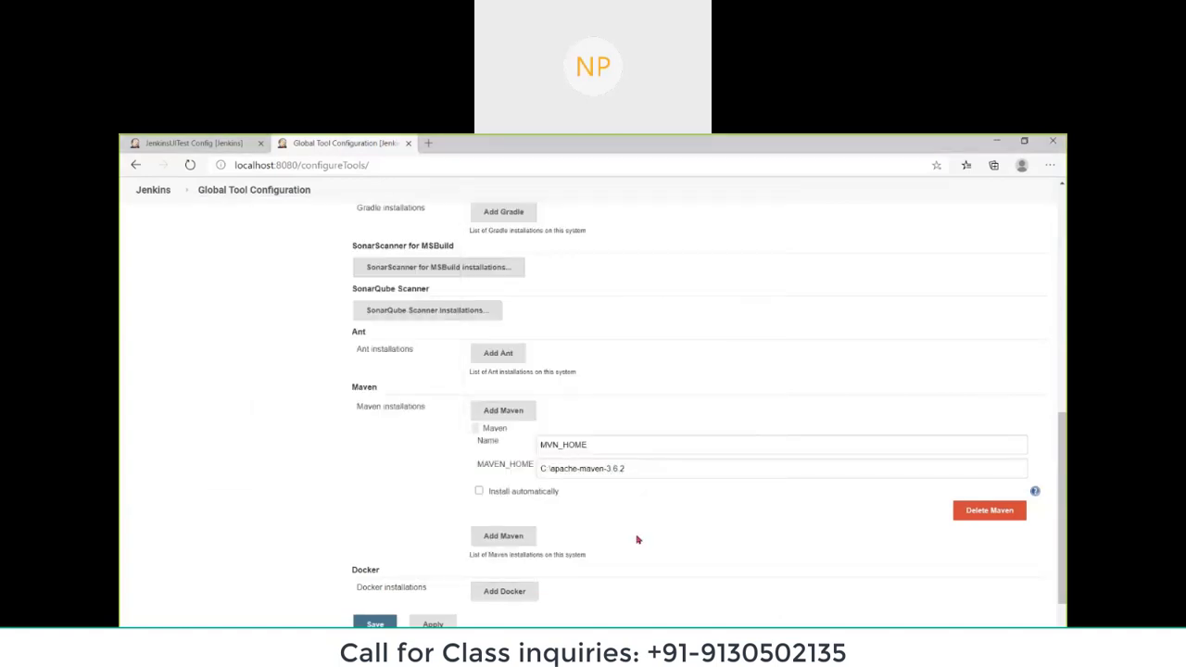
Expand SonarQube Scanner installations to show 'SonarQube' installing automatically from Maven Central
scroll(634, 535, down, 2)
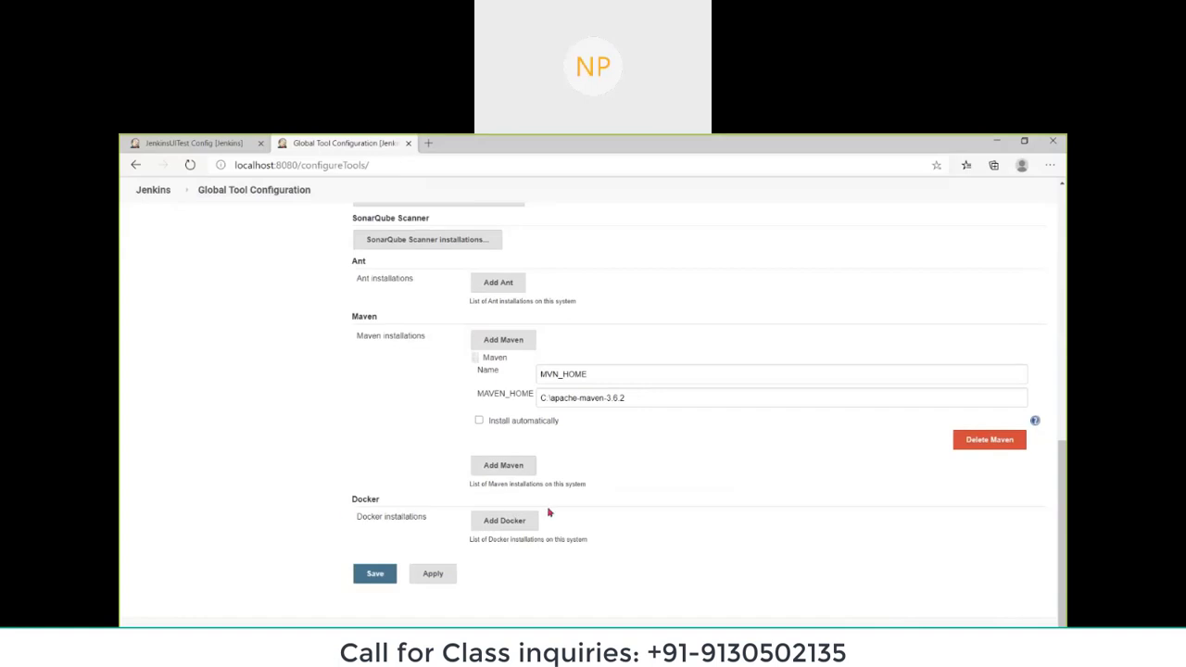
scroll(452, 514, up, 4)
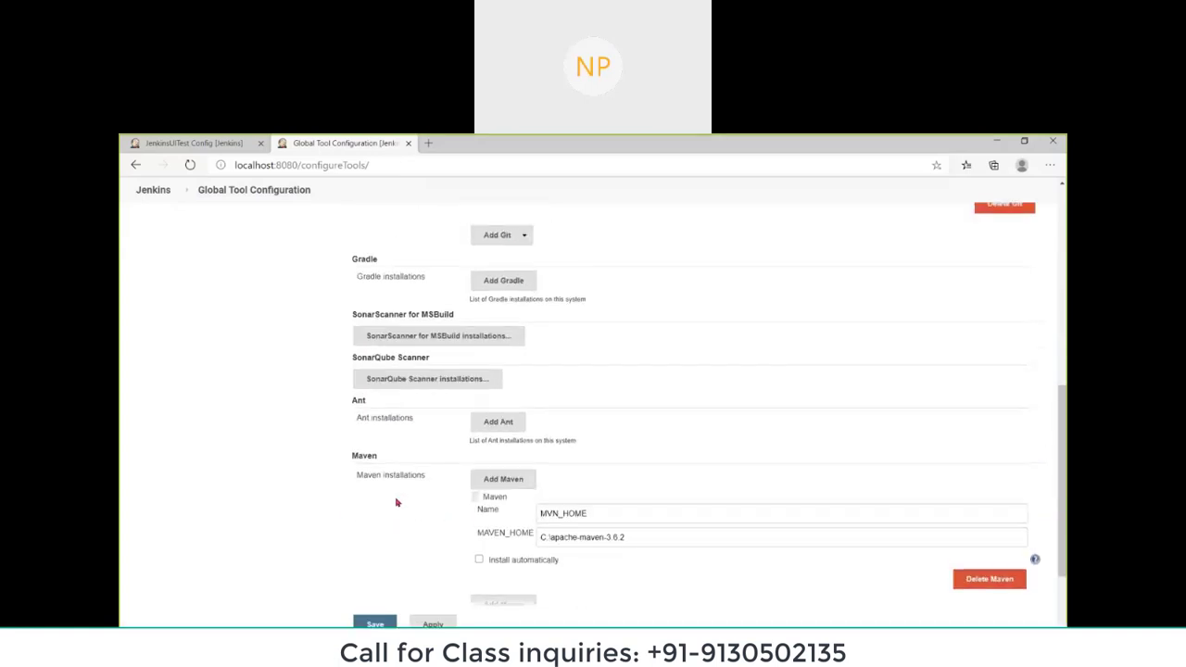
click(408, 385)
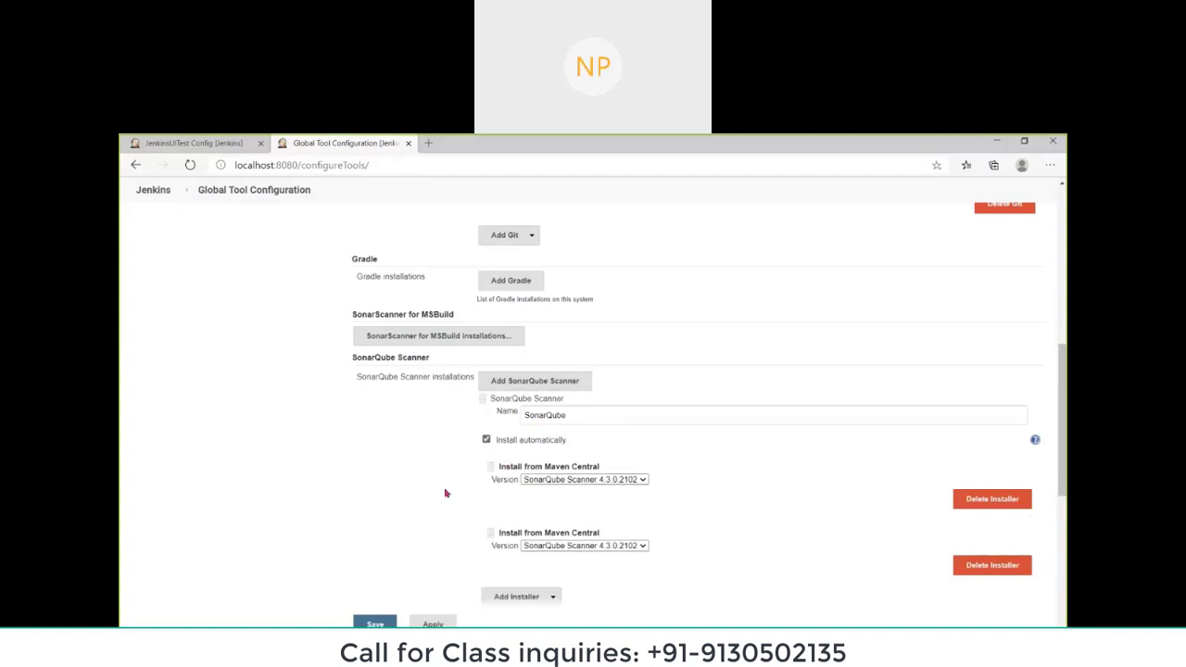
scroll(447, 495, up, 2)
scroll(446, 501, up, 3)
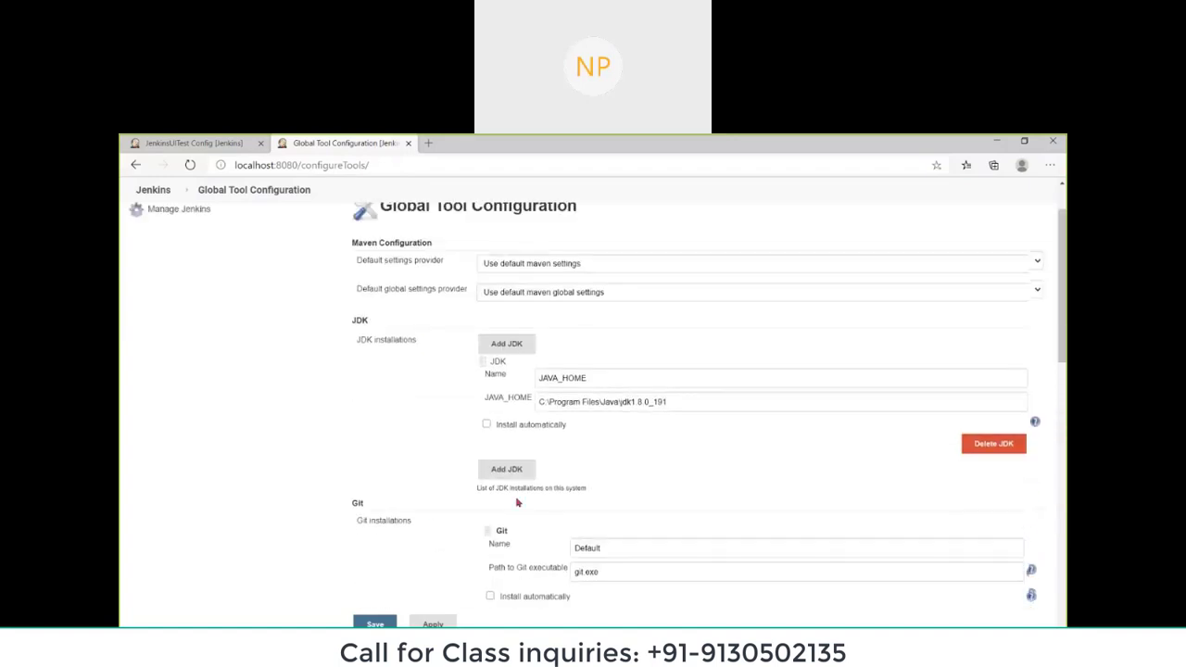
scroll(556, 491, down, 2)
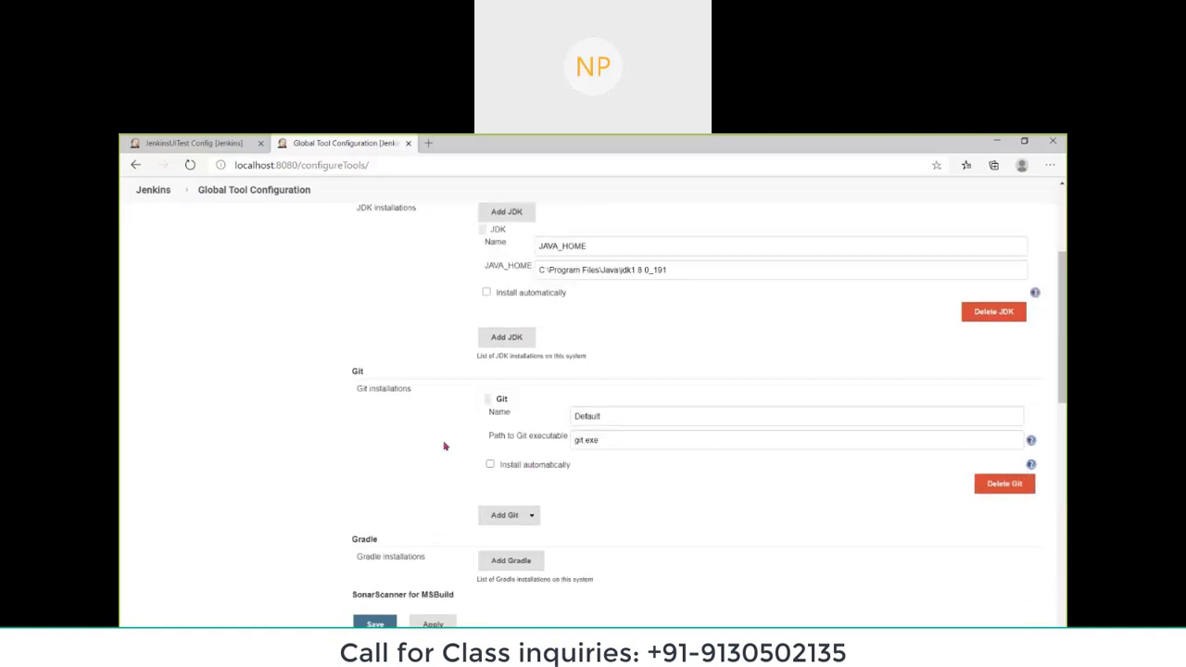
scroll(454, 445, up, 2)
scroll(685, 509, down, 4)
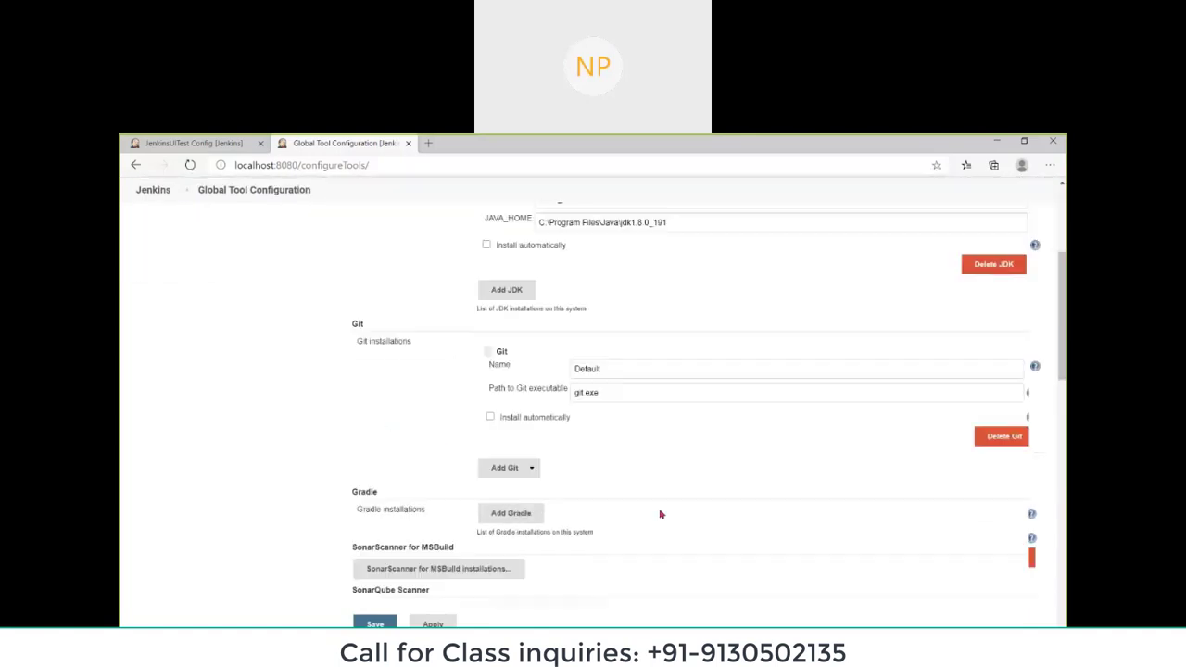
scroll(556, 391, up, 4)
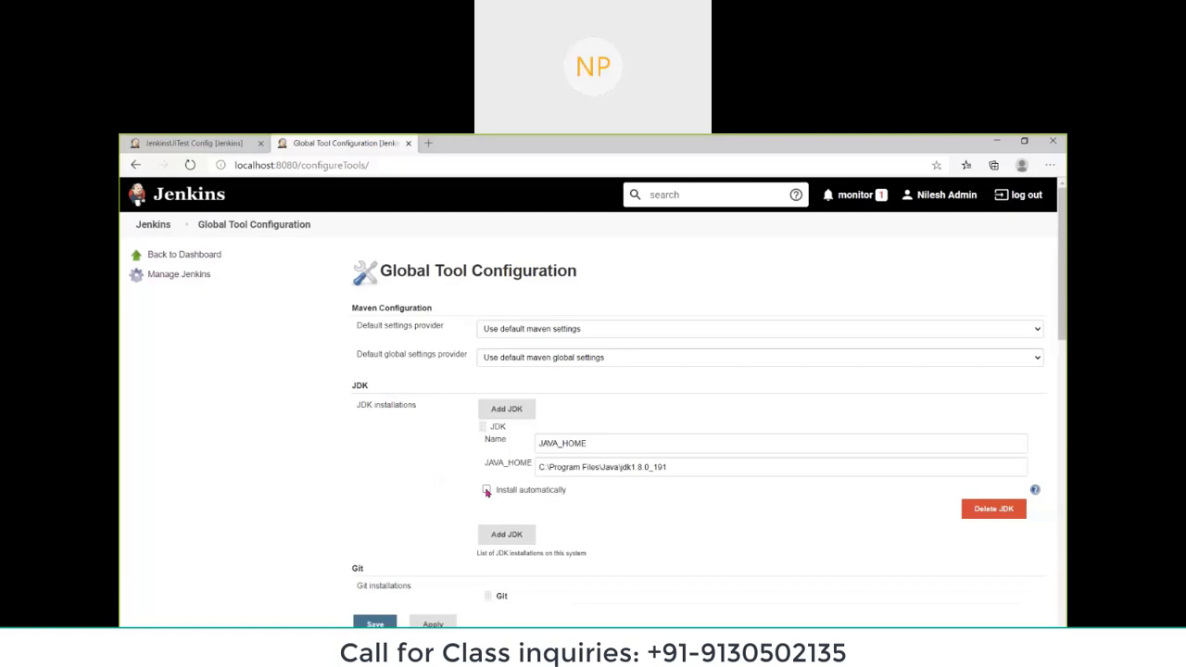
click(486, 490)
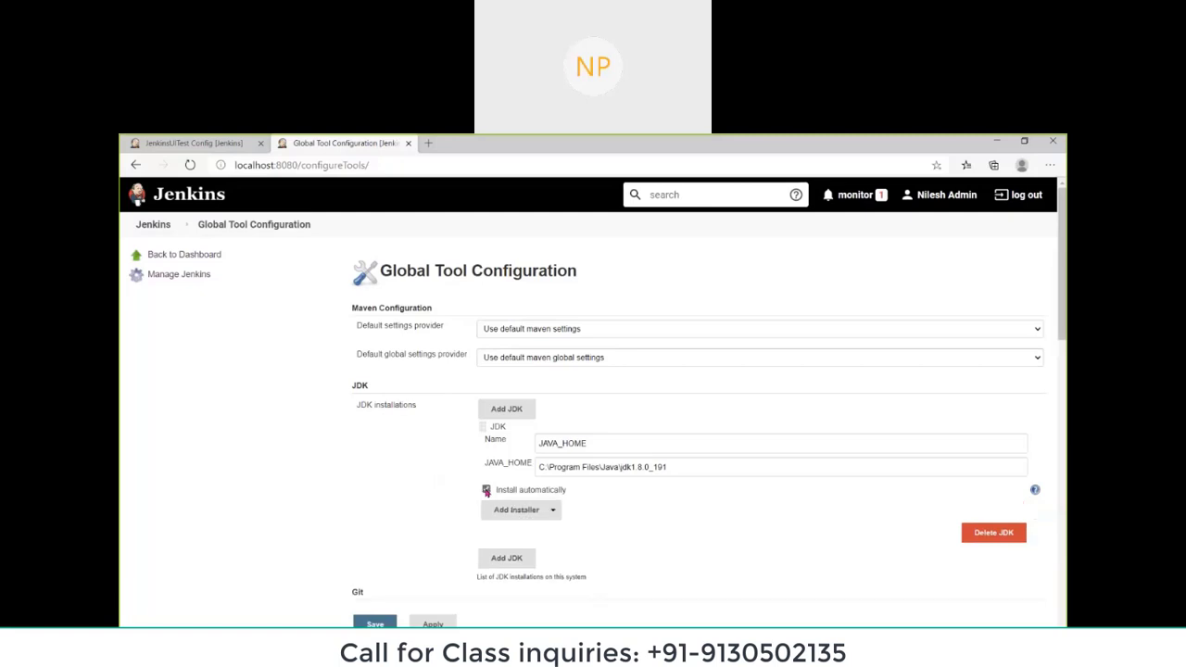
scroll(402, 473, down, 1)
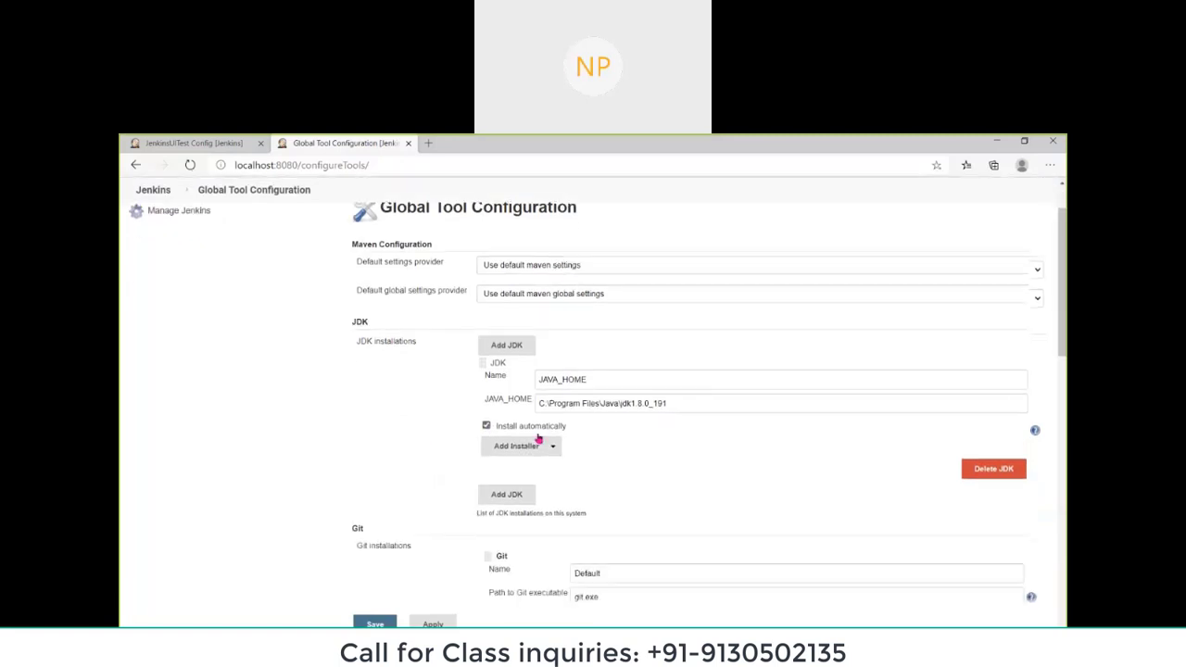
click(533, 444)
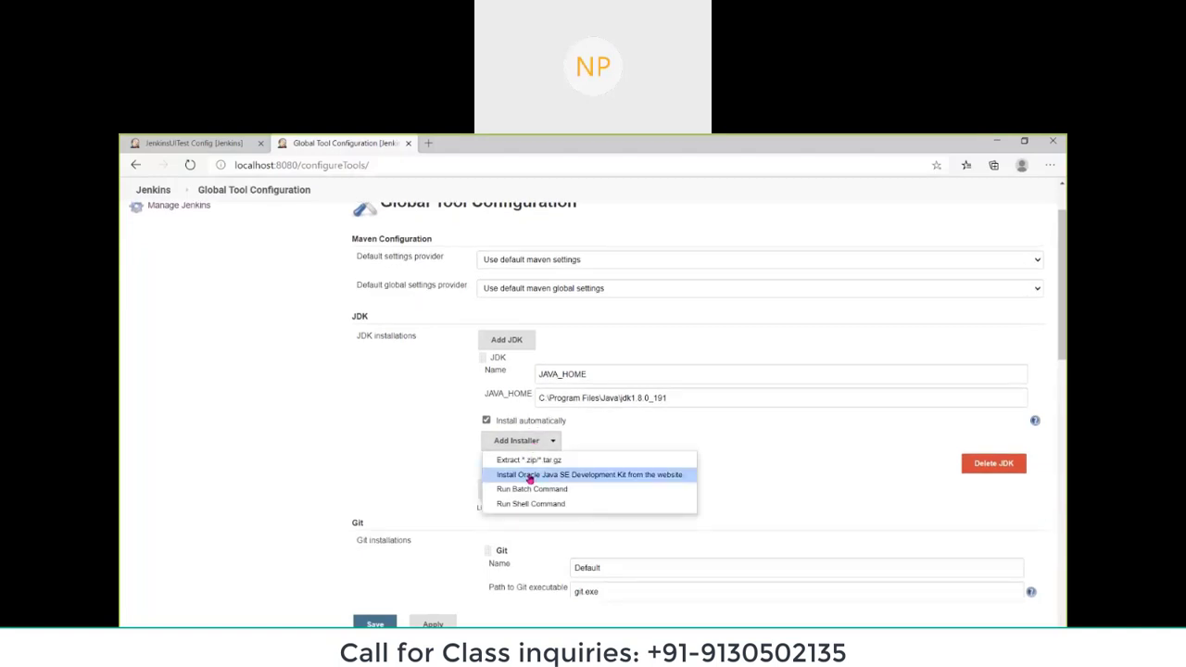
click(530, 477)
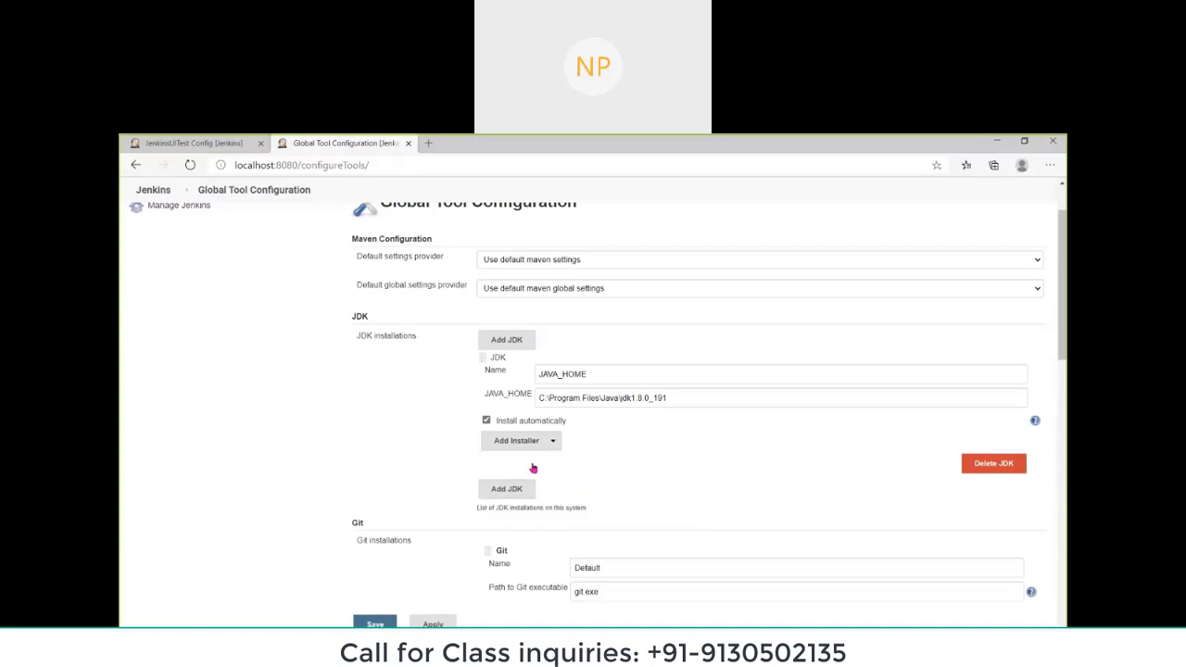
click(532, 445)
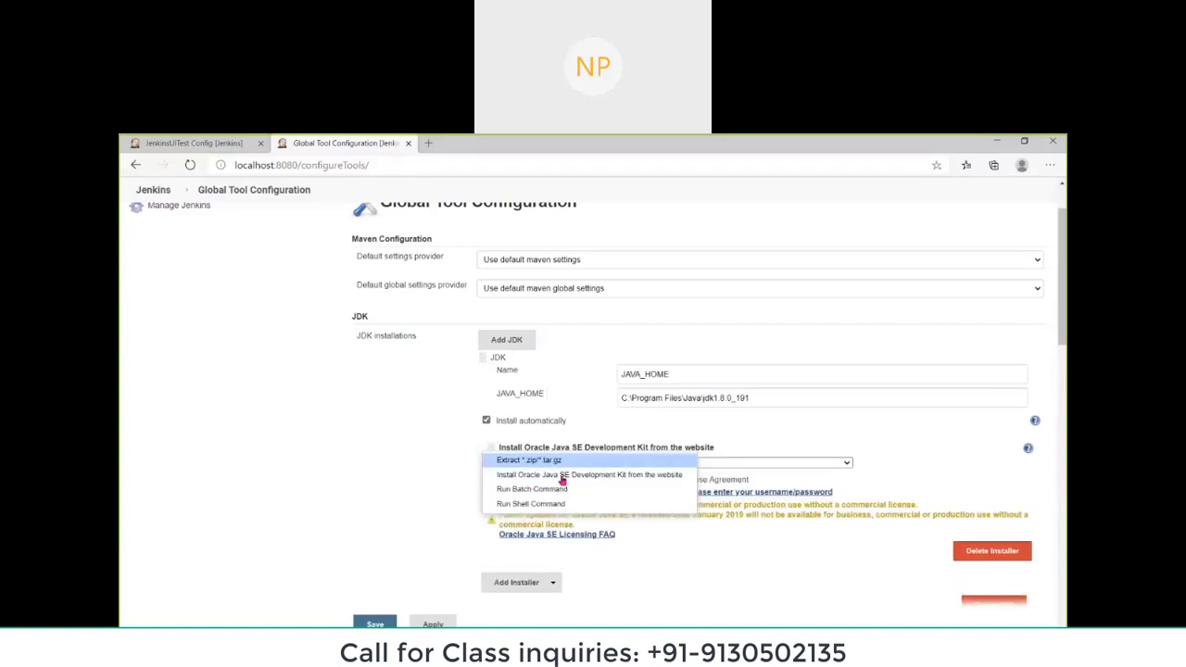
click(535, 470)
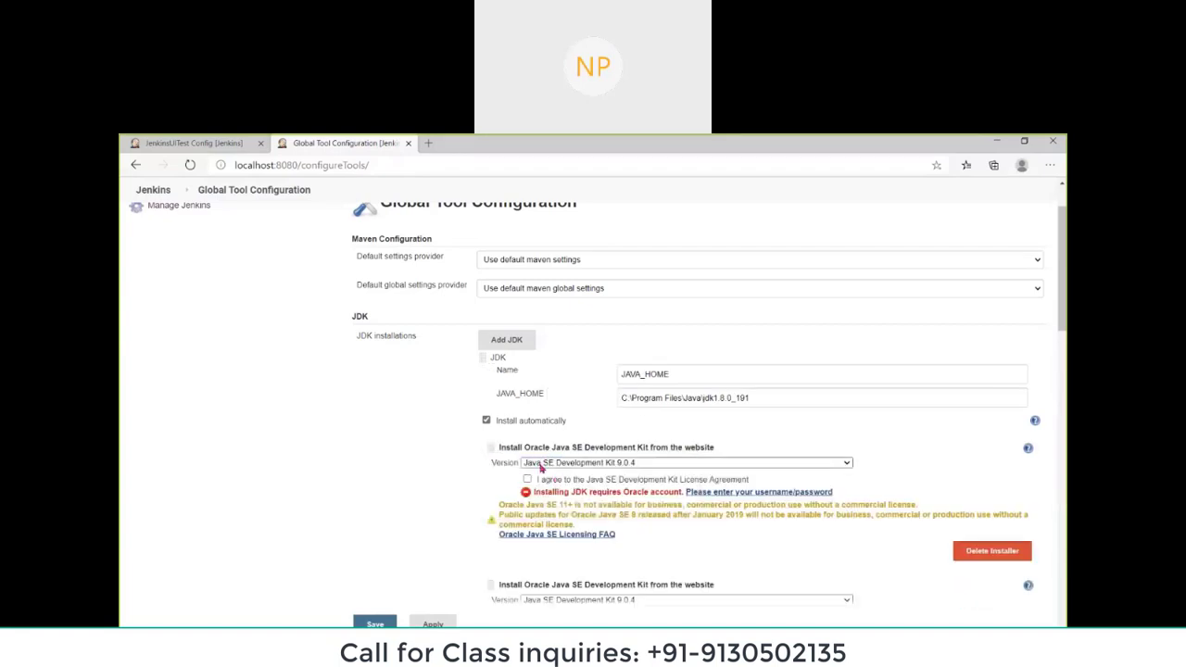
click(543, 463)
click(546, 463)
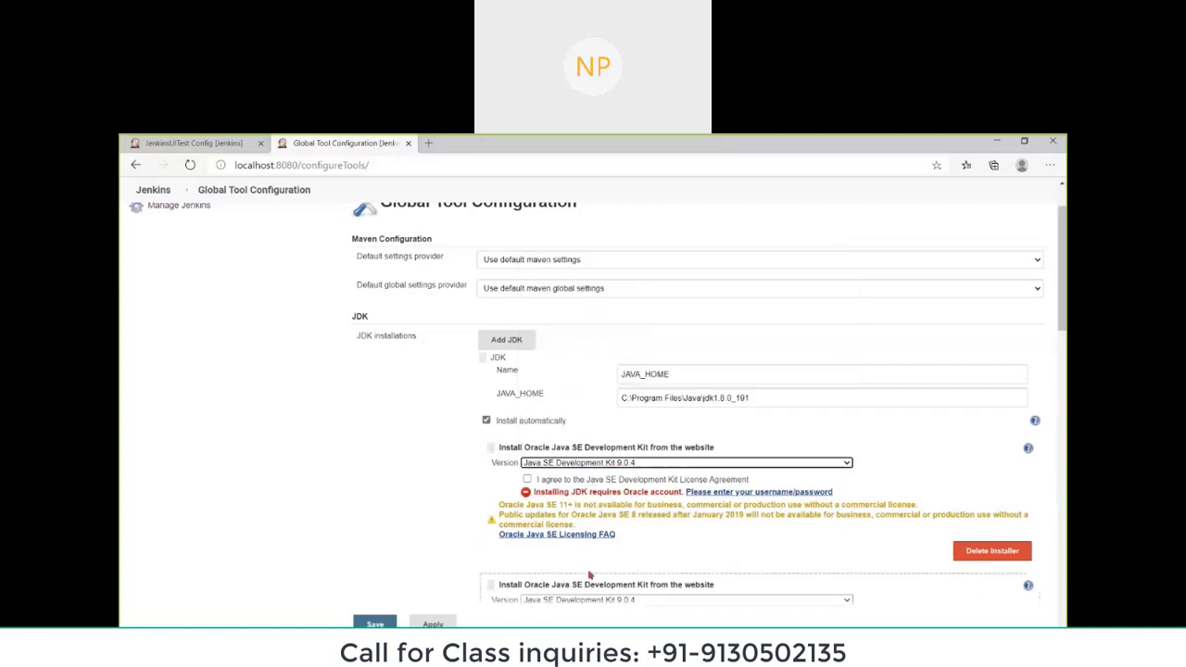
scroll(614, 463, down, 1)
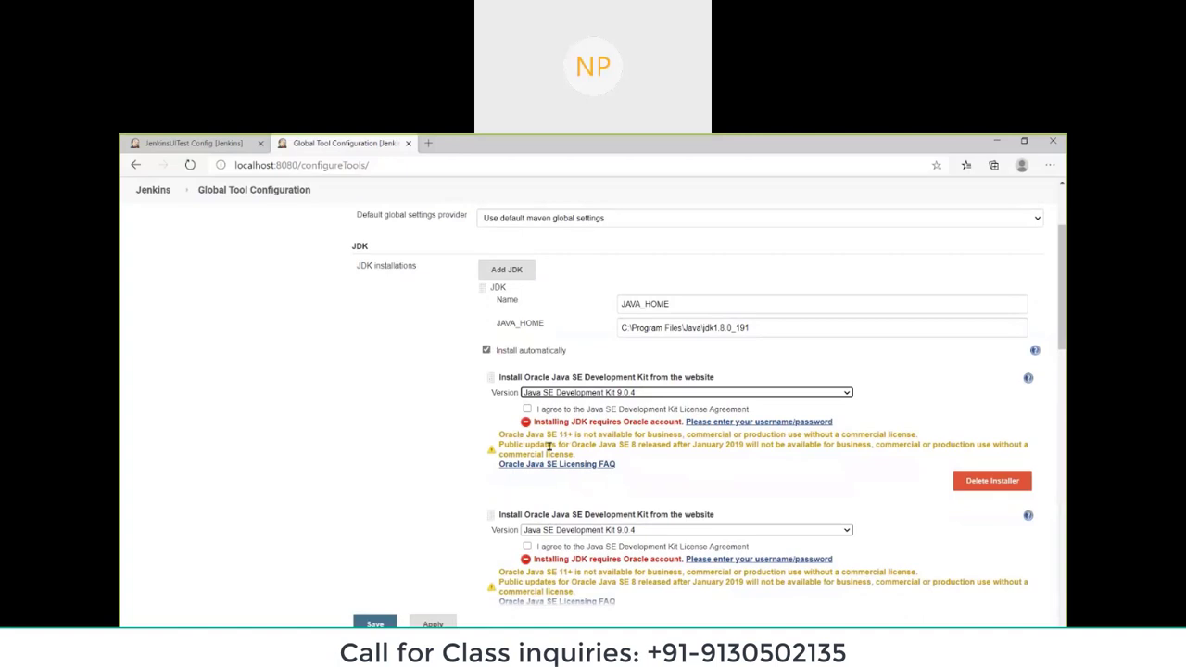
click(489, 352)
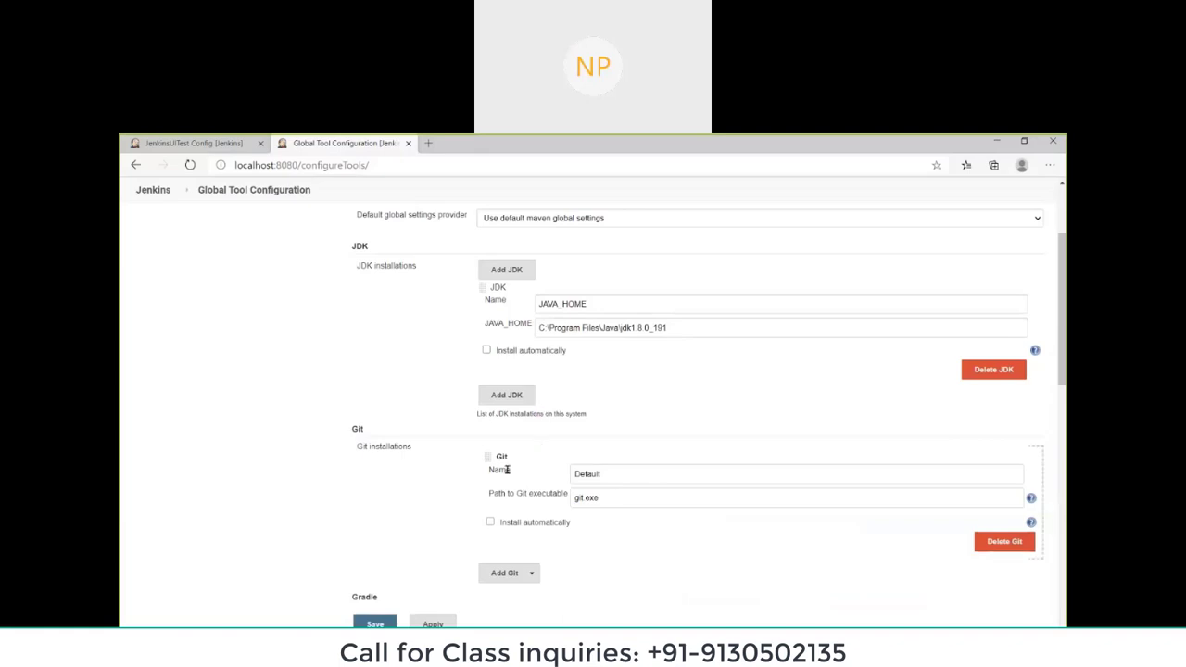
Return to Manage Jenkins, confirming Leave to discard unsaved Global Tool Configuration changes
scroll(498, 470, down, 2)
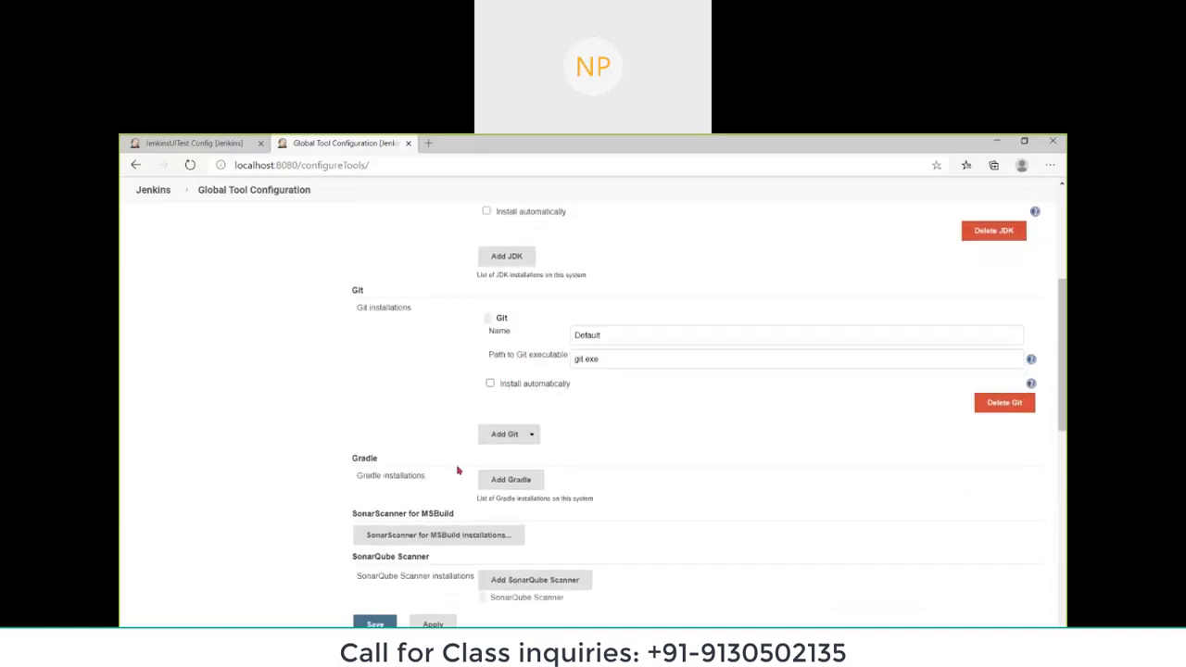
scroll(396, 389, down, 4)
scroll(448, 490, down, 4)
scroll(495, 399, up, 5)
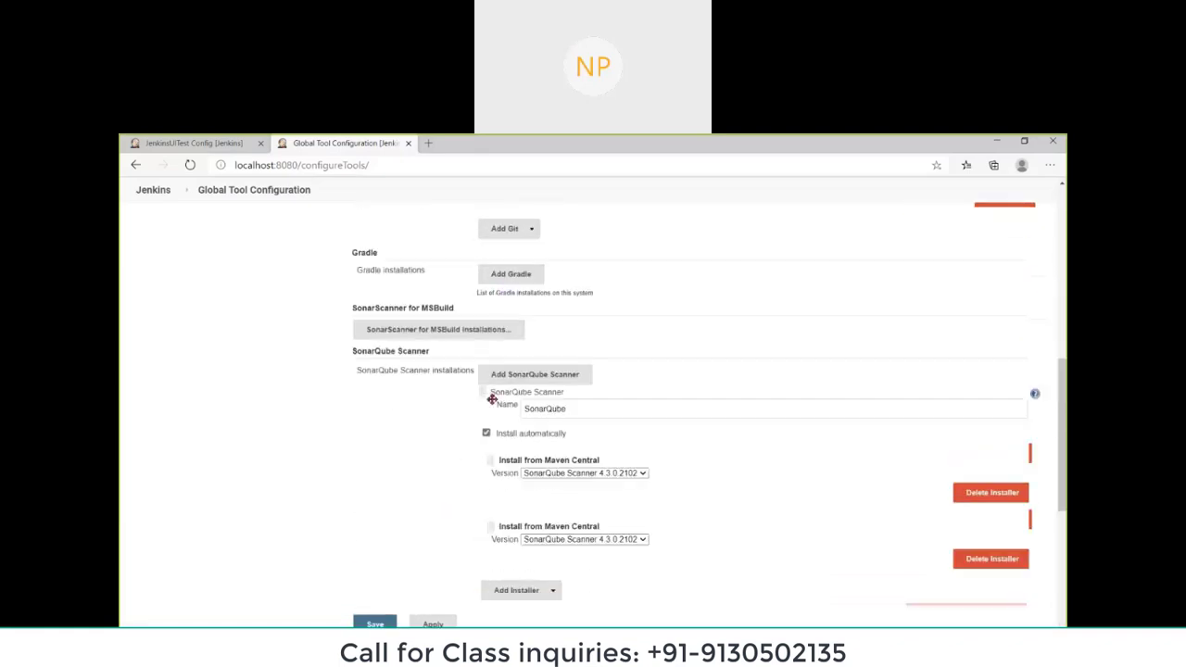
scroll(493, 446, down, 5)
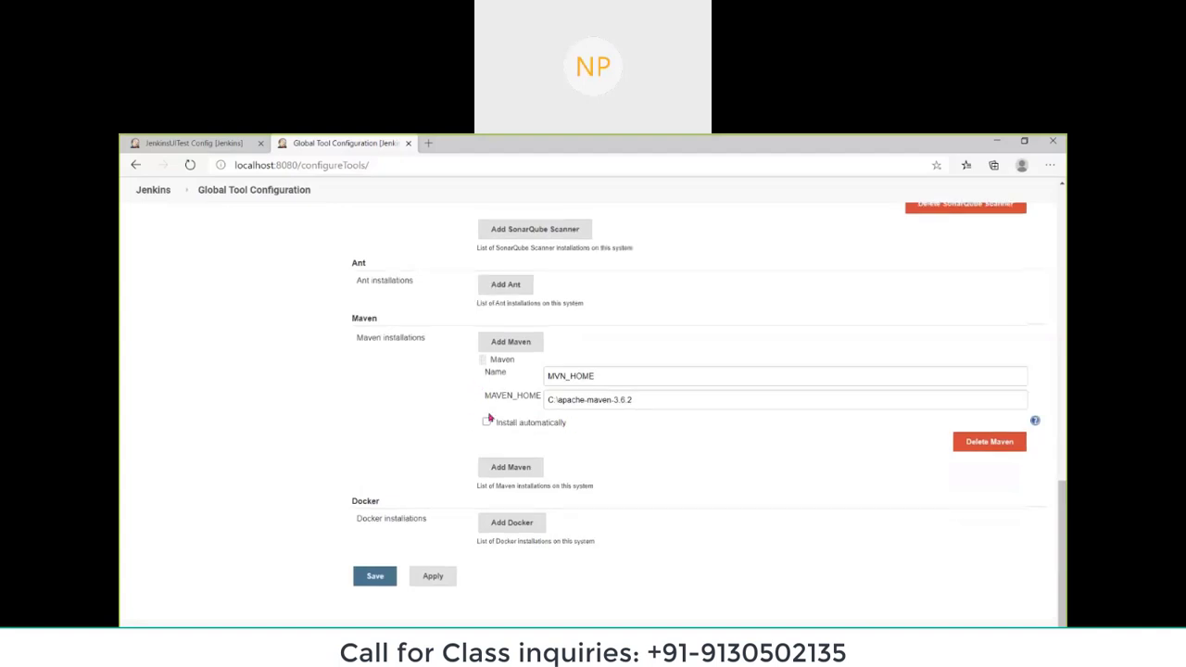
scroll(491, 421, up, 15)
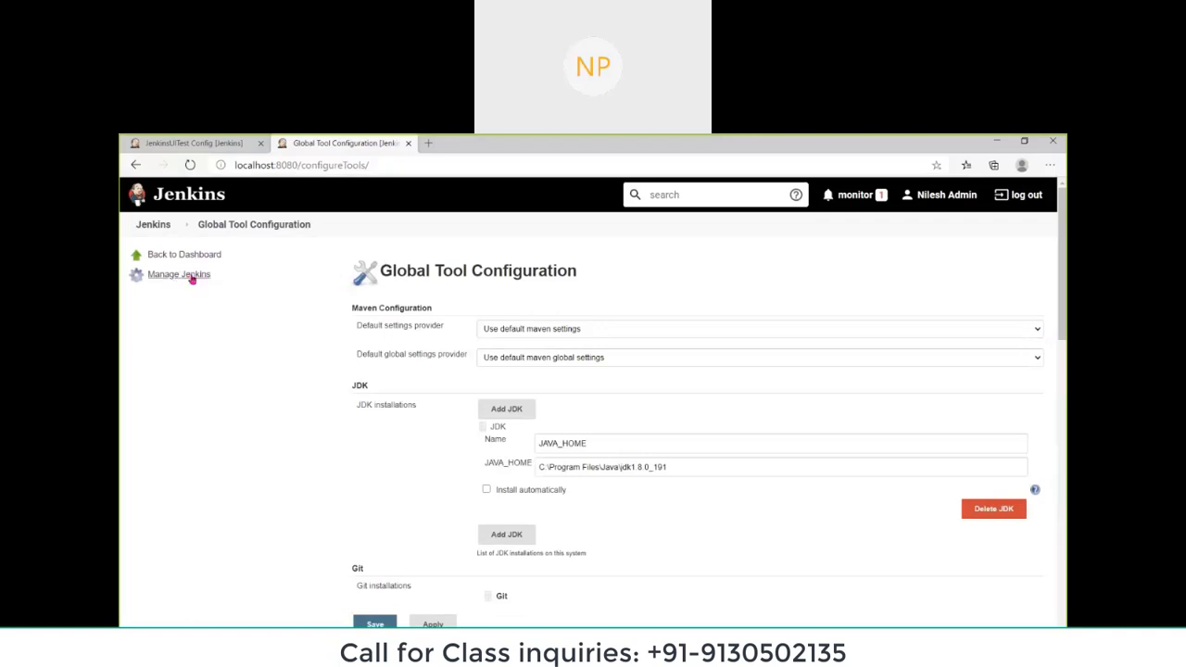
click(190, 275)
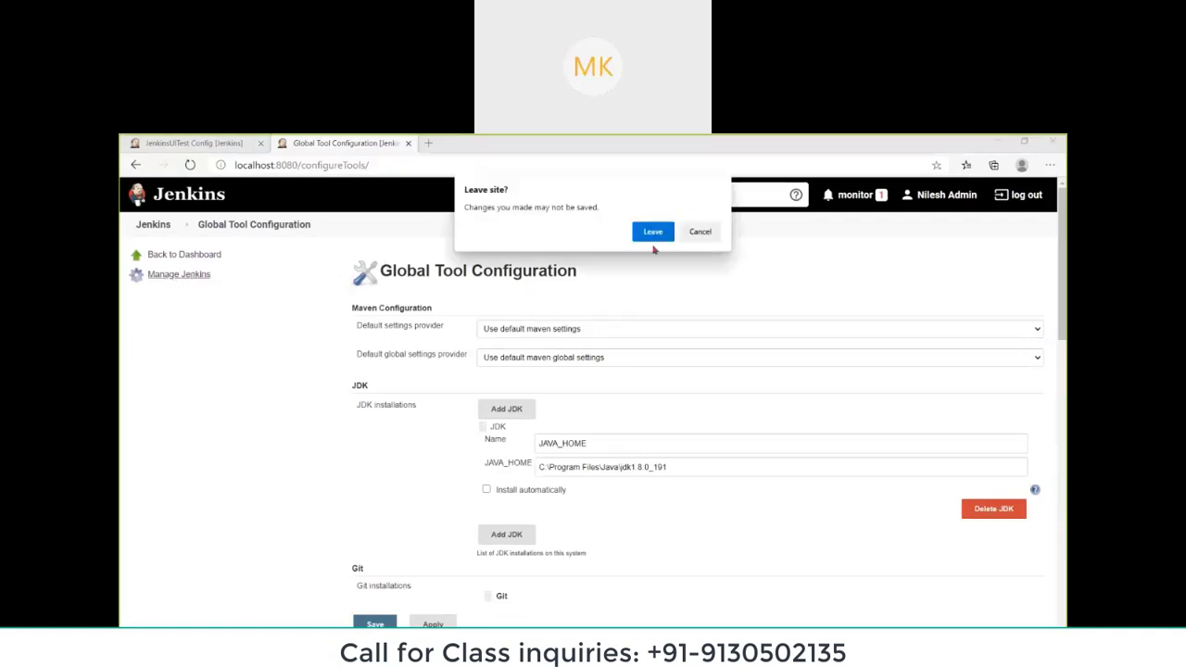
click(655, 233)
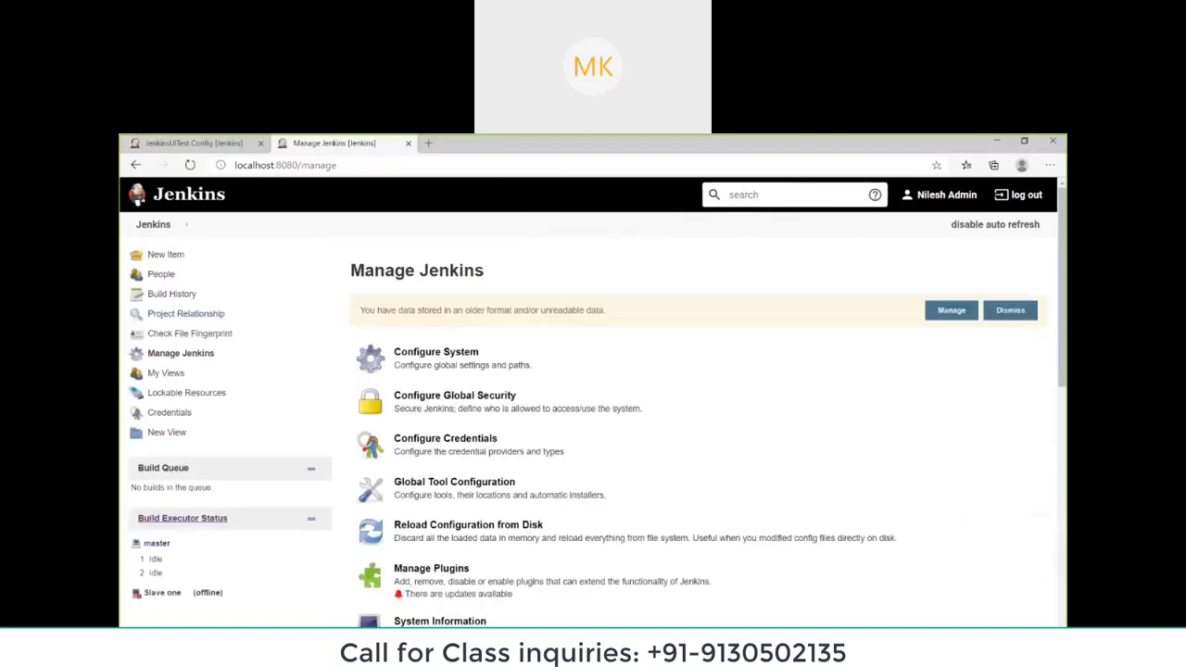
In the slide show, advance past the JDK and Maven slides to 'How to Create/Add a New User'
key(alt+Tab)
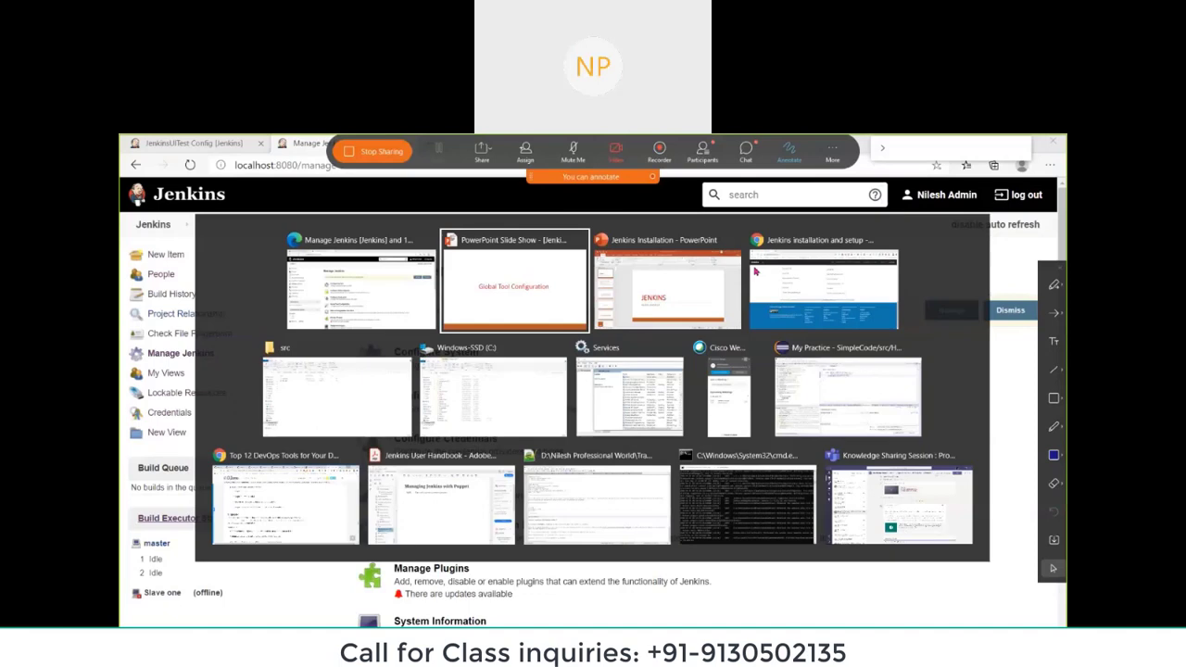
key(alt+Tab)
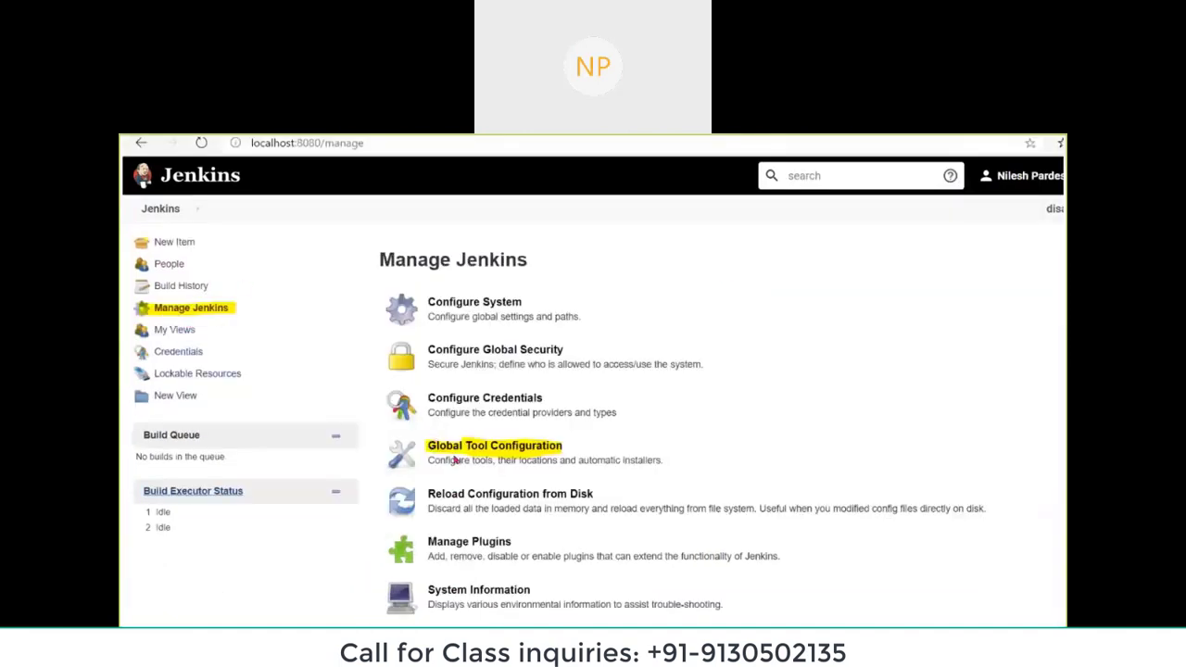
click(573, 449)
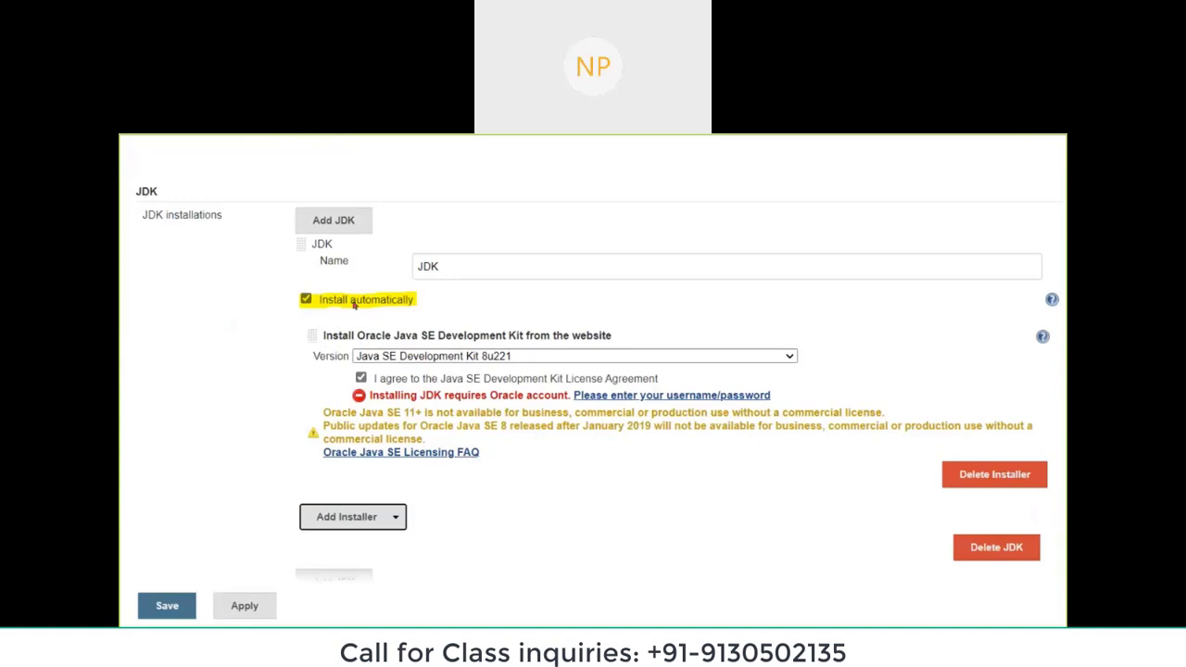
click(393, 299)
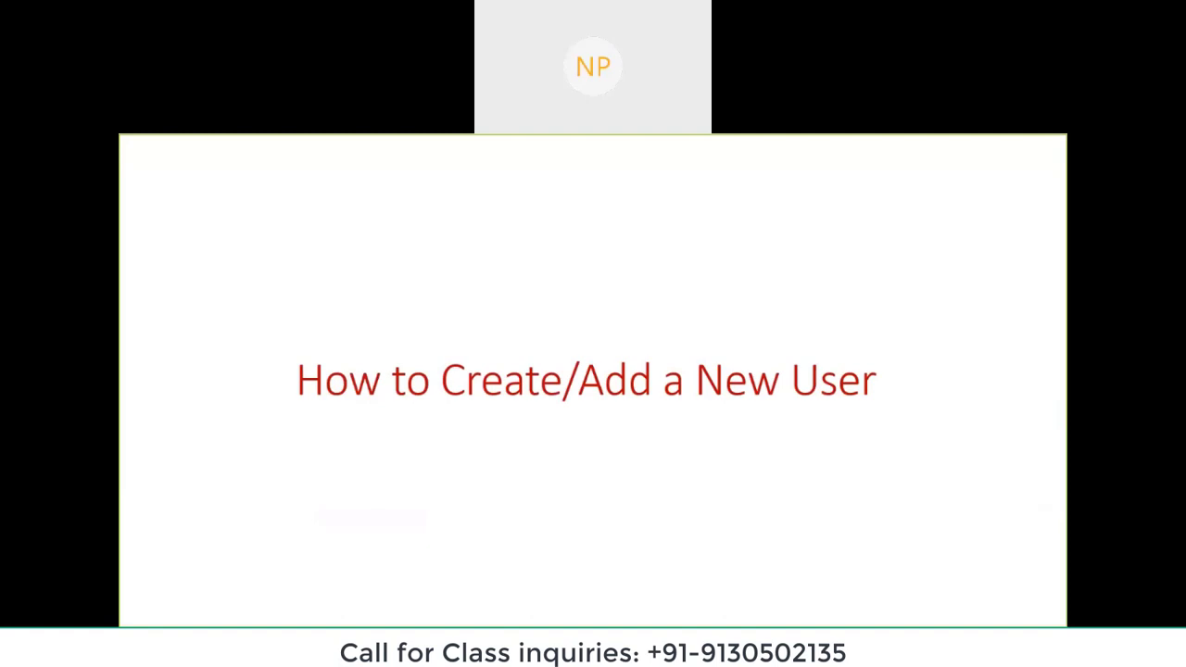
Switch from the slide show back to the Manage Jenkins browser window
key(alt+Tab)
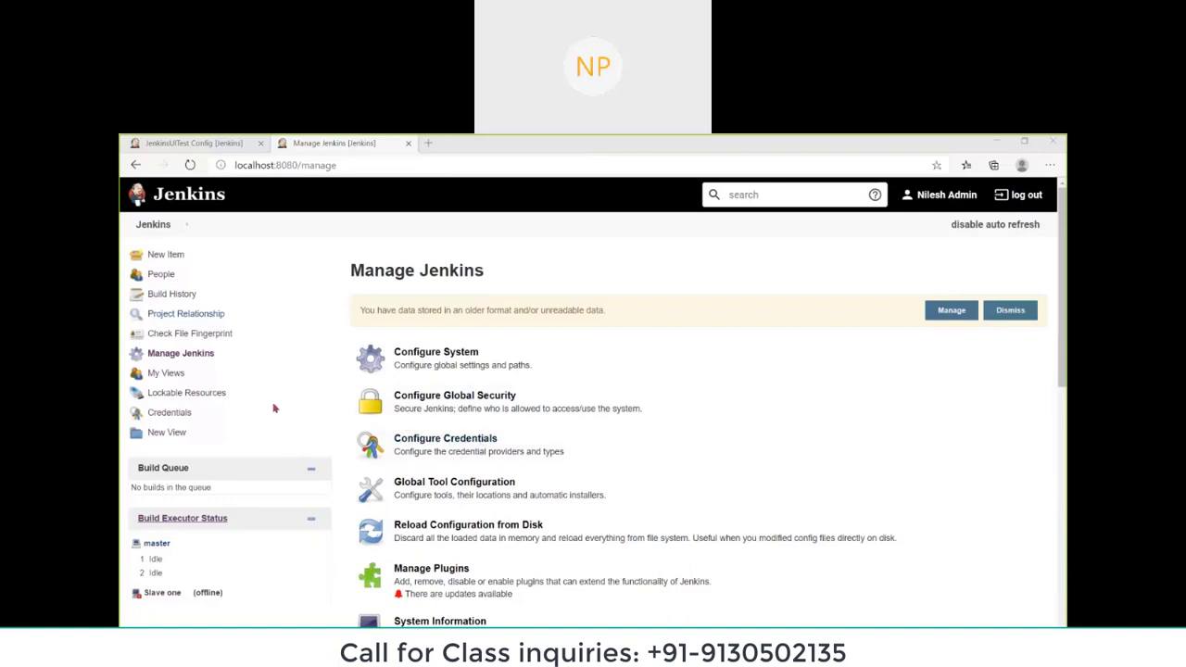
In Global Tool Configuration, expand JDK installations and delete the JAVA_HOME JDK entry
click(489, 493)
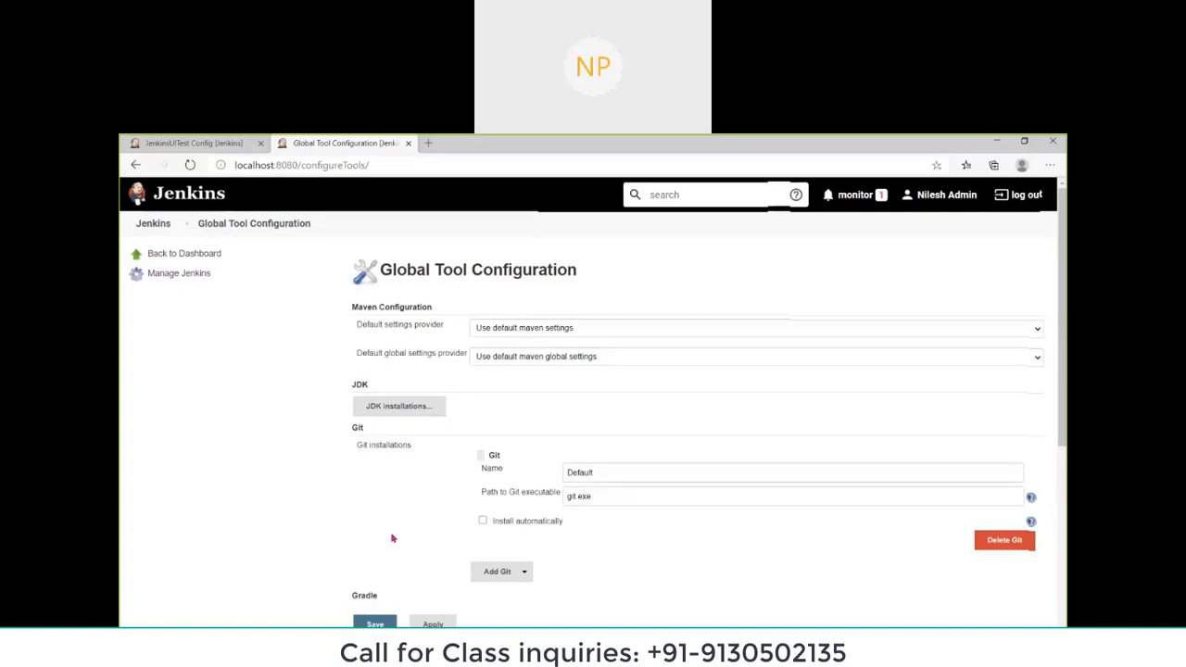
scroll(392, 352, down, 3)
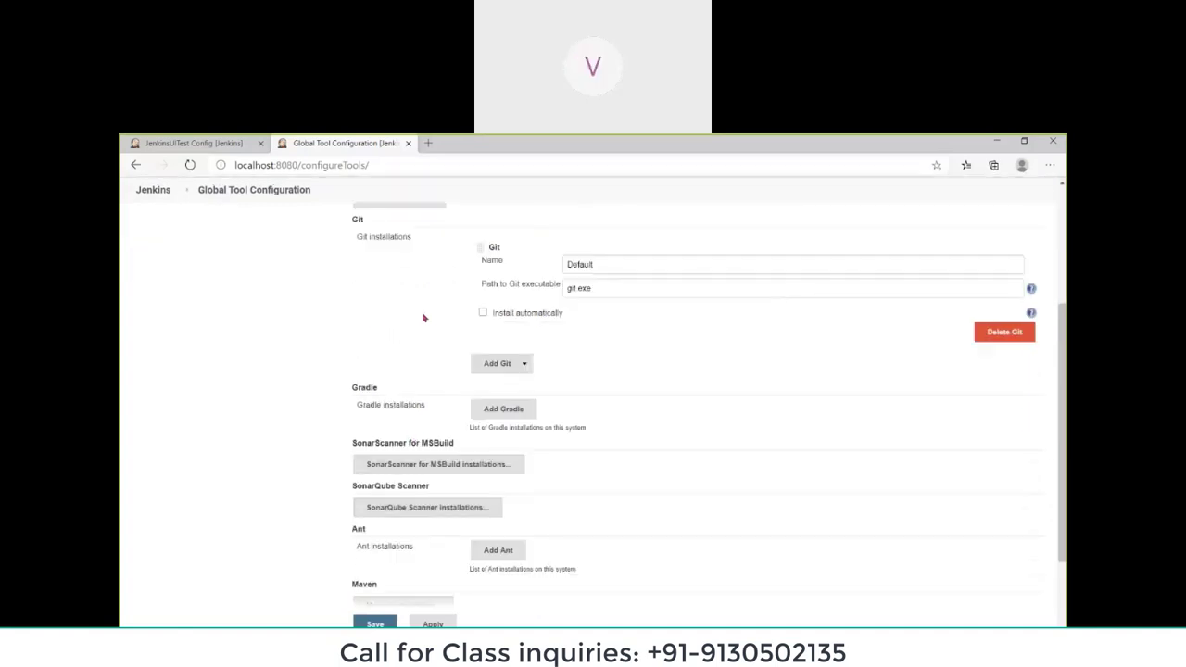
click(614, 268)
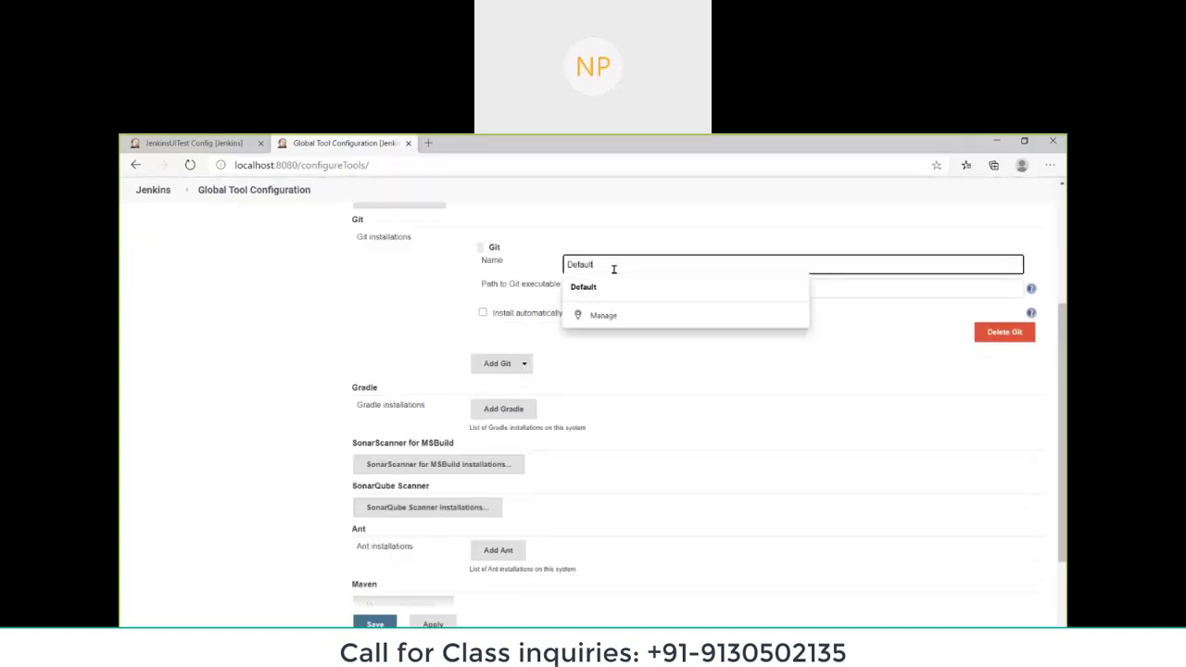
scroll(379, 342, up, 3)
click(387, 406)
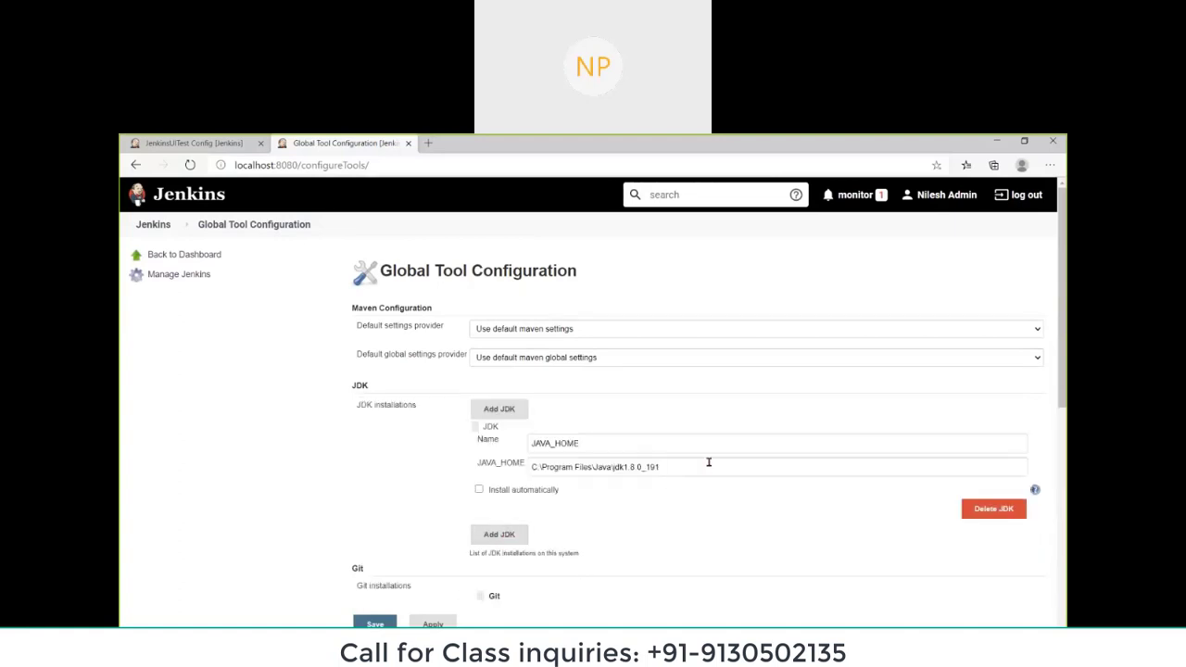
drag(687, 469, 491, 464)
key(ctrl+c)
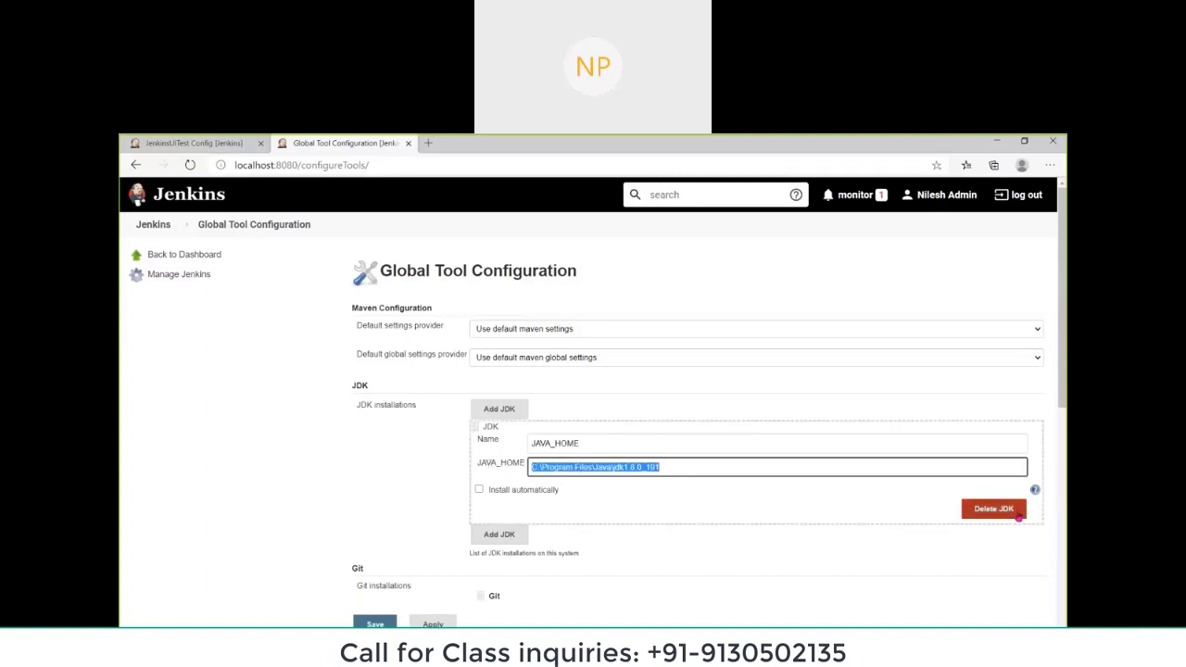
click(1019, 509)
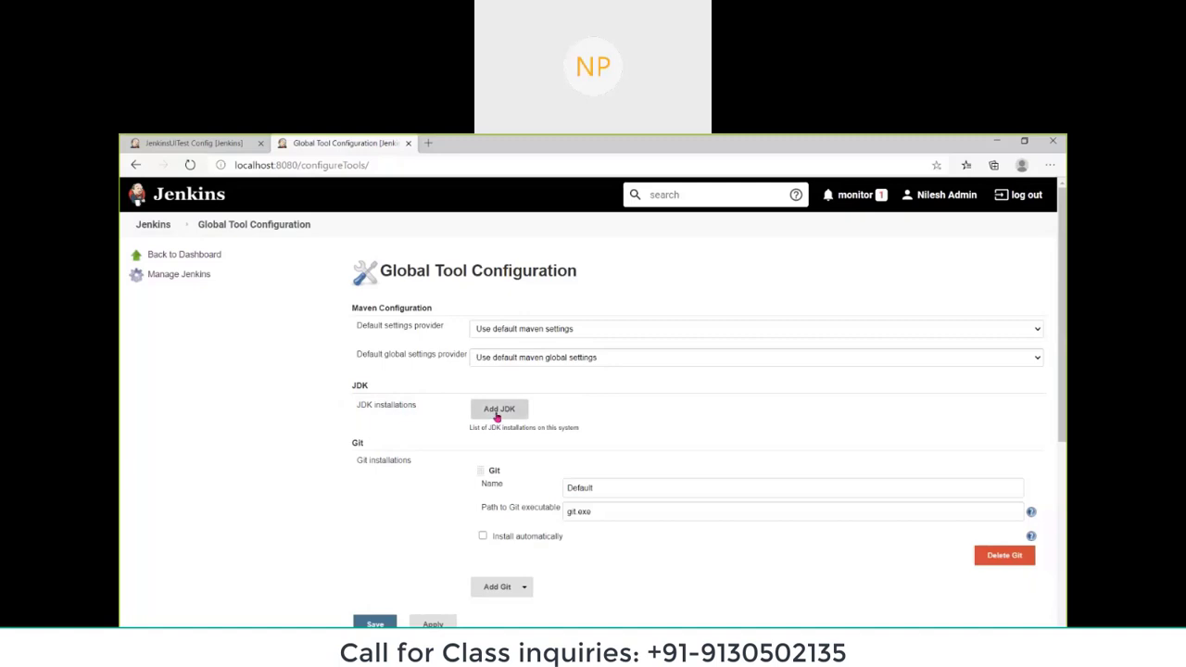
Add a JDK named JAVA_HOME at C:\Program Files\Java\jdk1.8.0_191, with automatic install unchecked
click(498, 415)
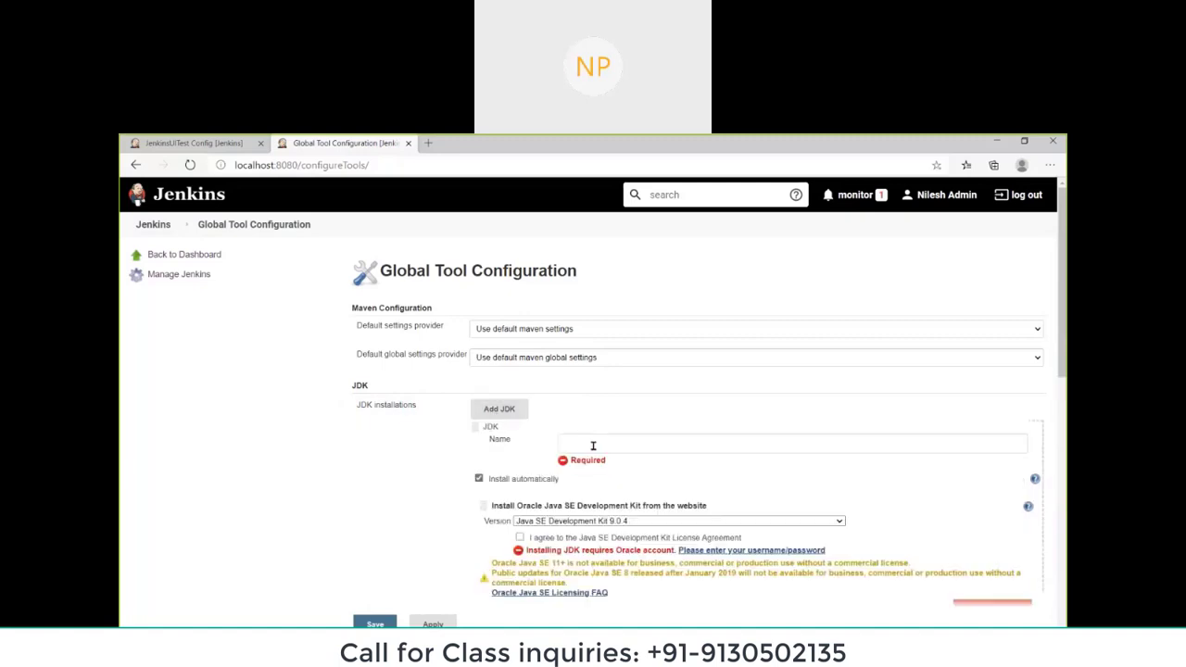
click(478, 479)
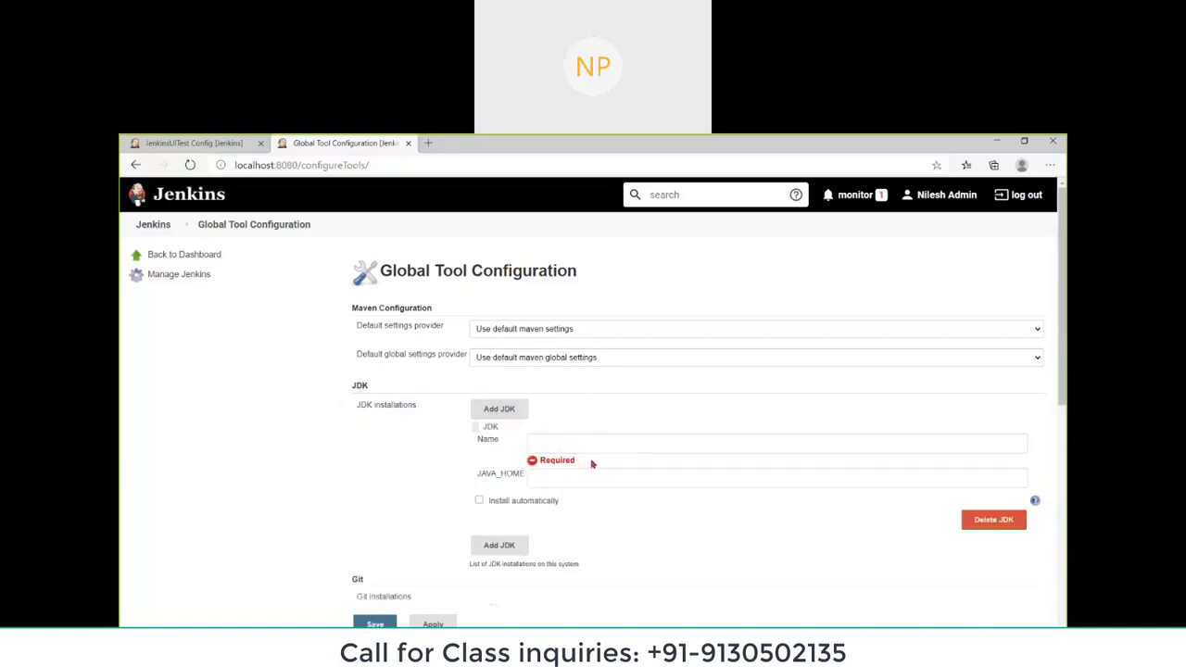
click(596, 445)
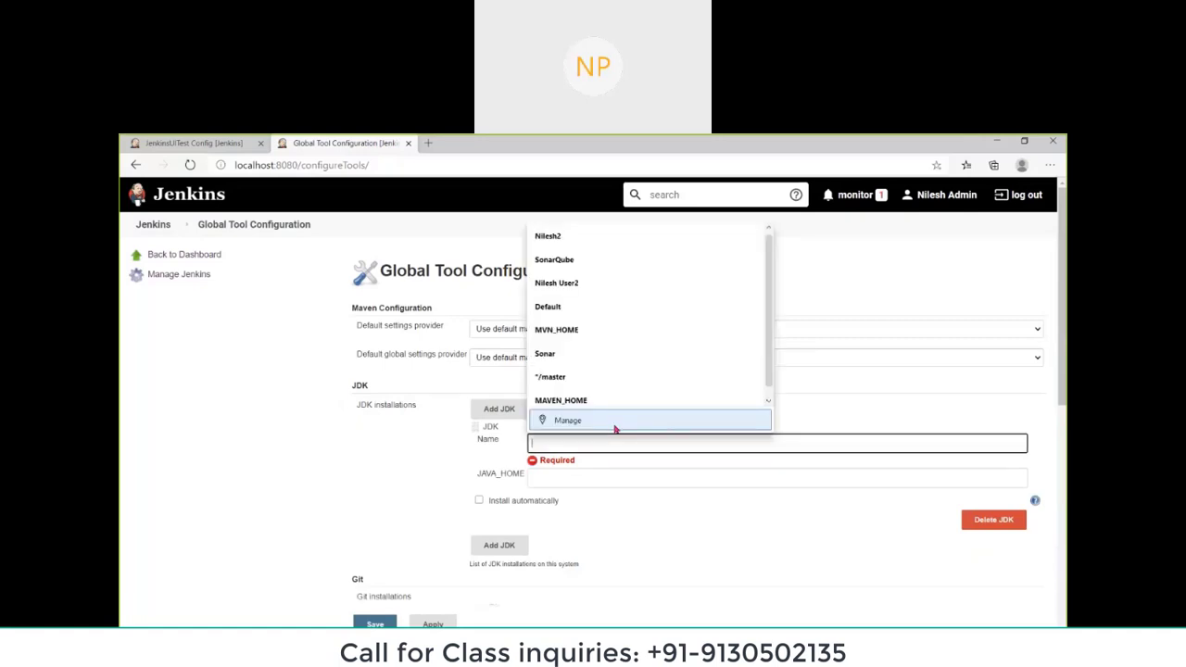
text(JAV)
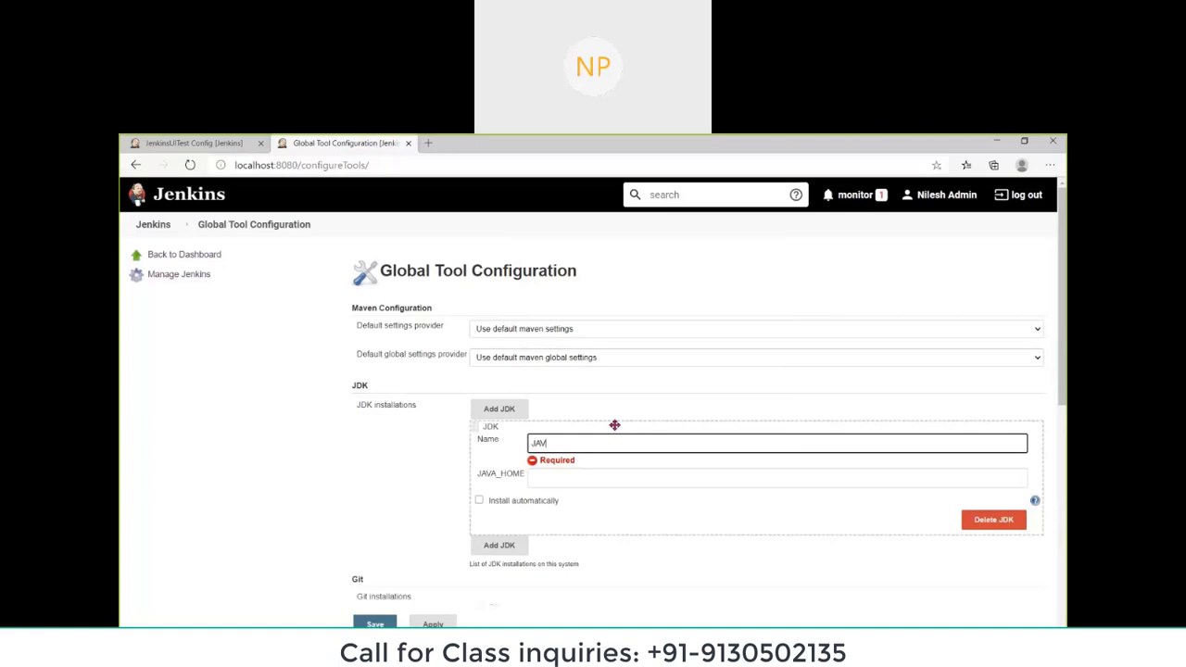
text(A_HOME)
click(571, 474)
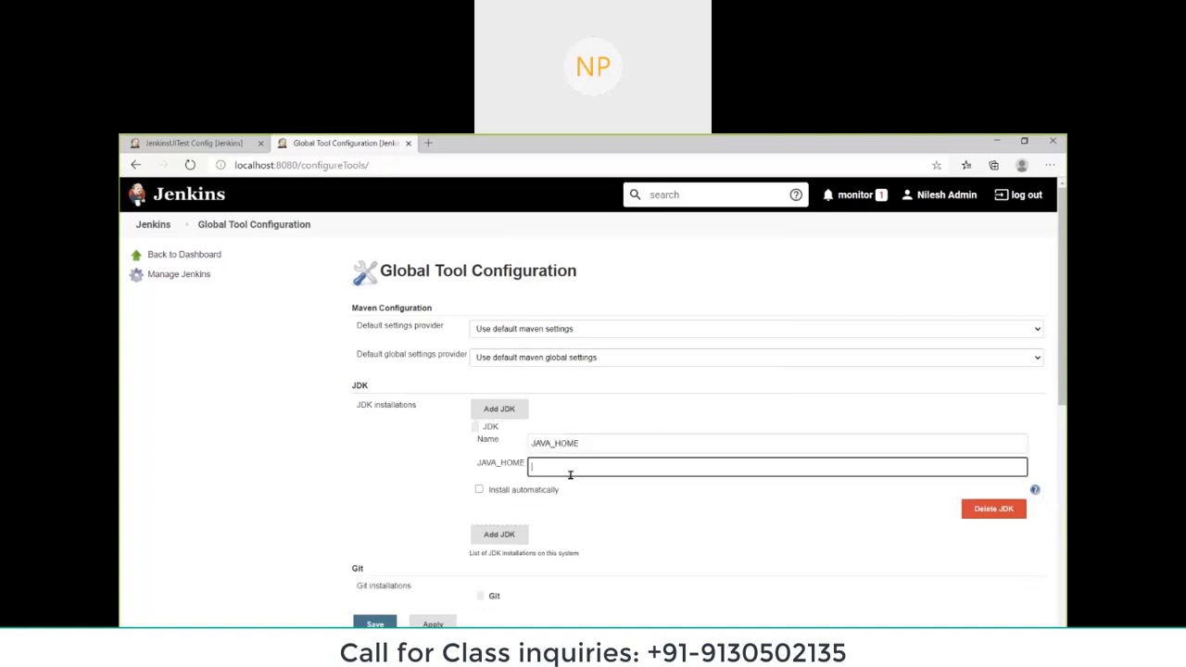
key(ctrl+v)
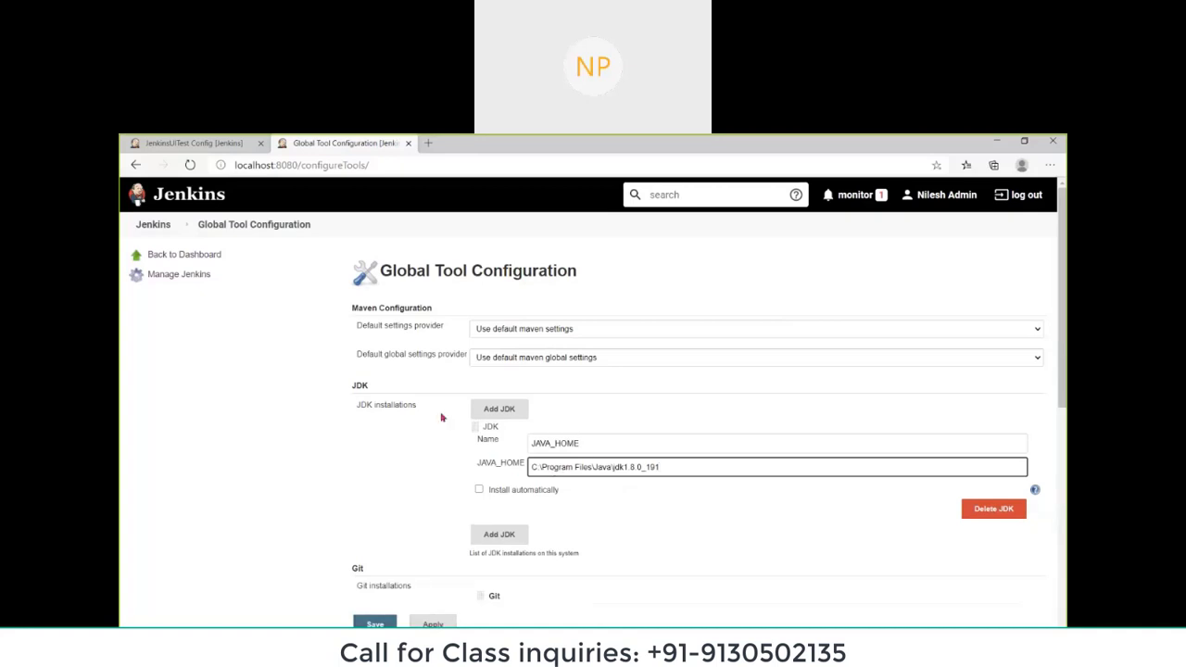
scroll(404, 484, down, 4)
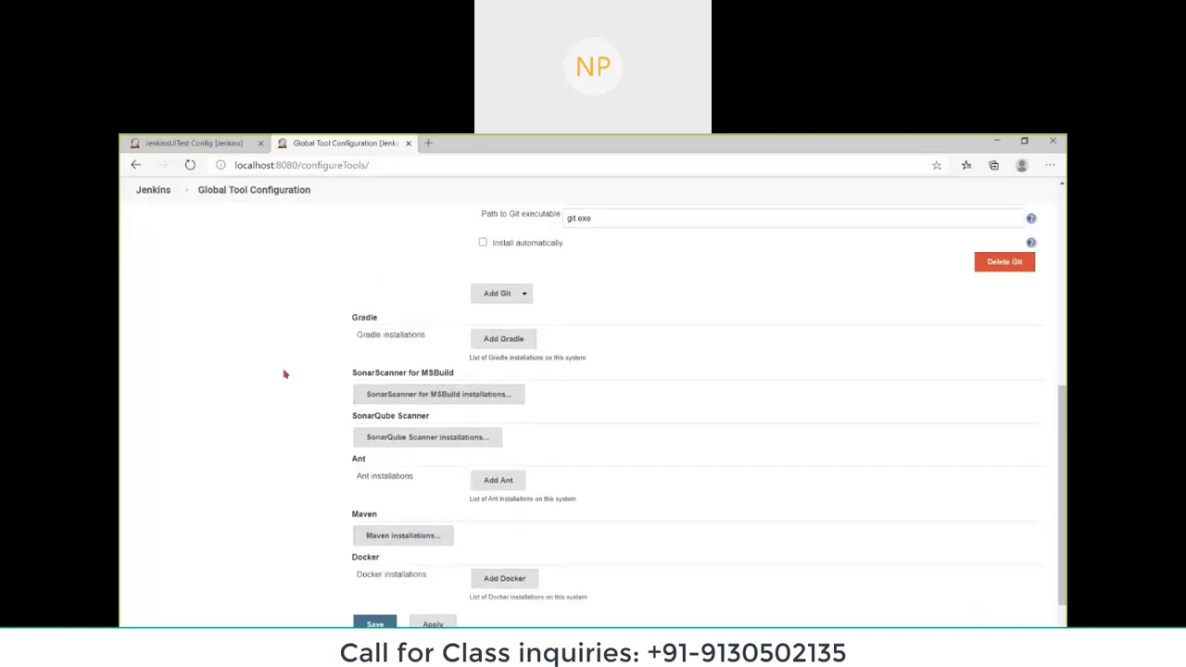
scroll(535, 459, down, 1)
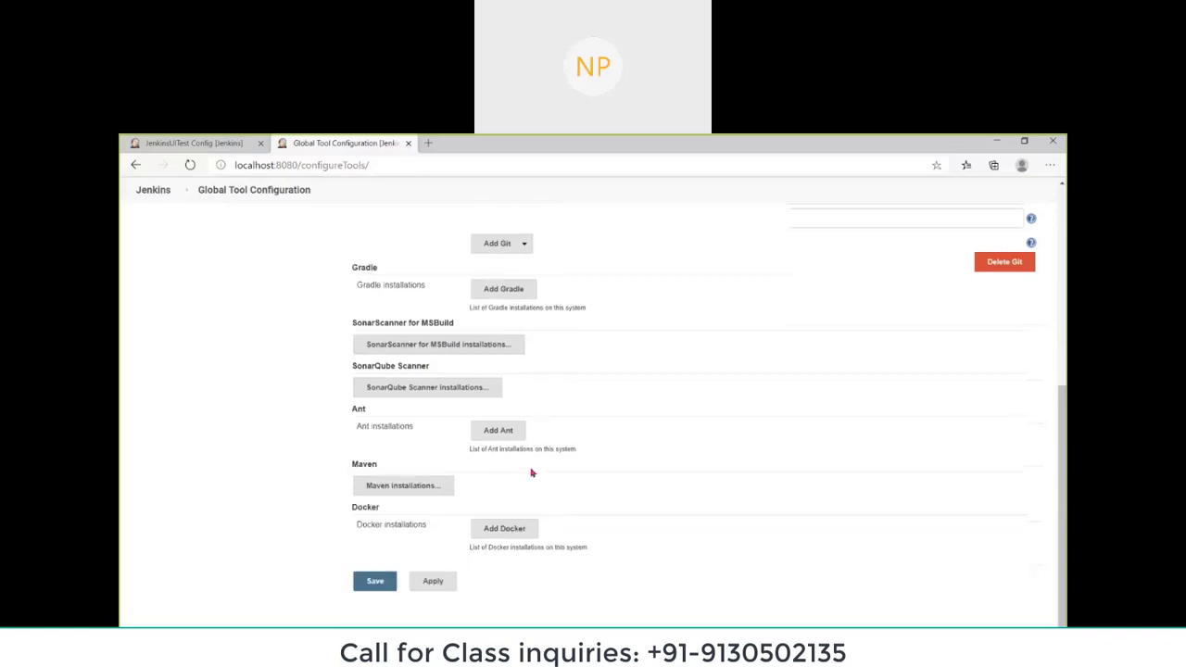
scroll(495, 476, up, 4)
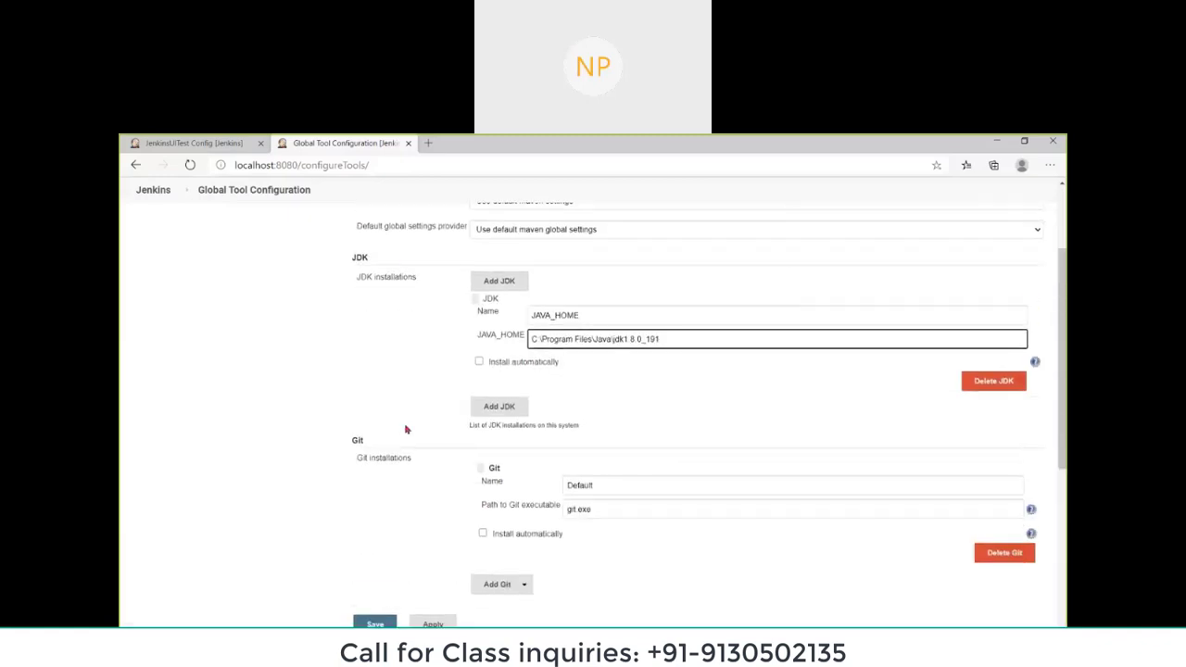
scroll(404, 429, down, 3)
scroll(482, 426, up, 5)
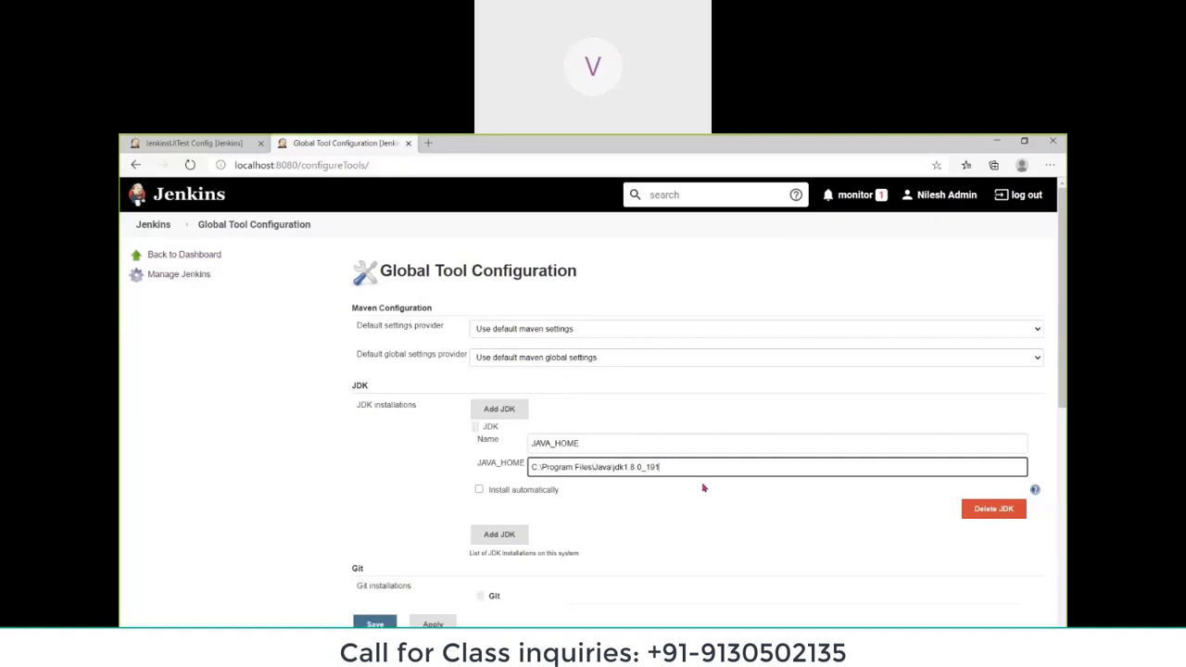
scroll(659, 487, down, 3)
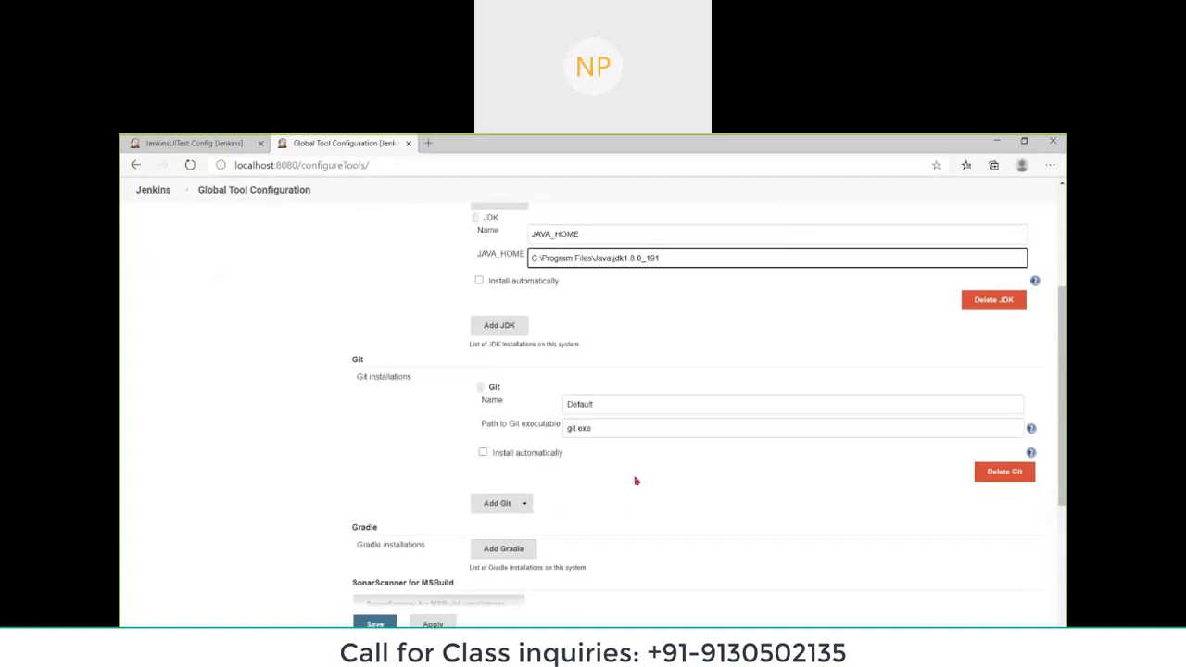
scroll(639, 485, up, 3)
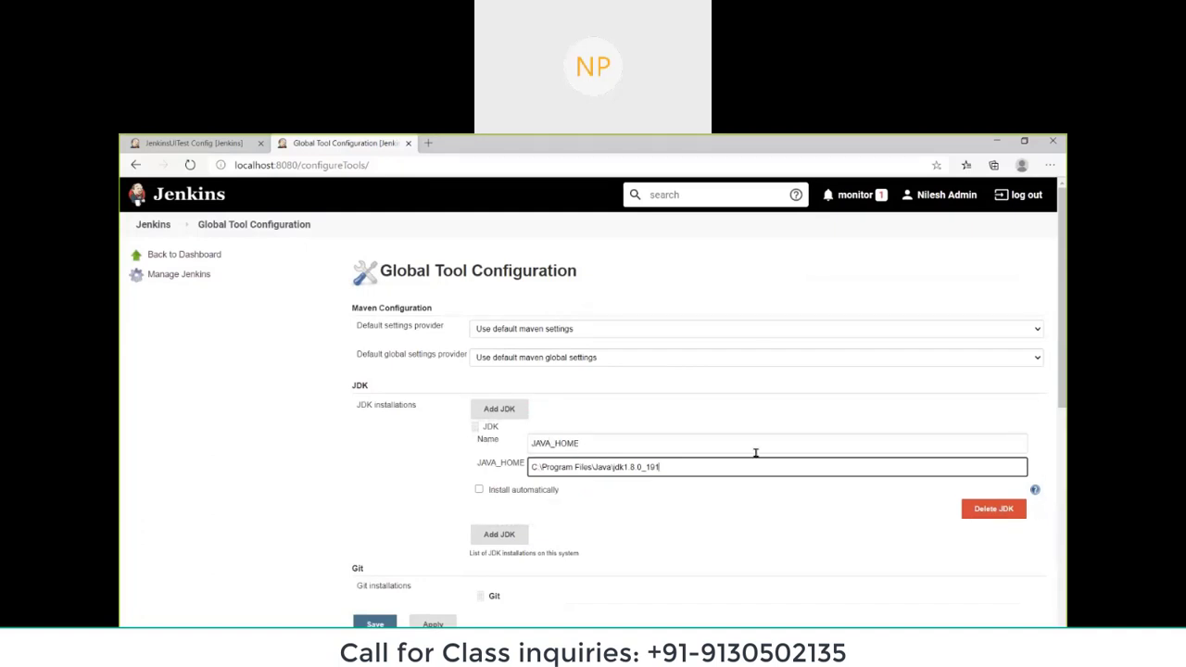
Leave the unsaved page and reopen Global Tool Configuration to check the JDK installations
click(204, 253)
key(Return)
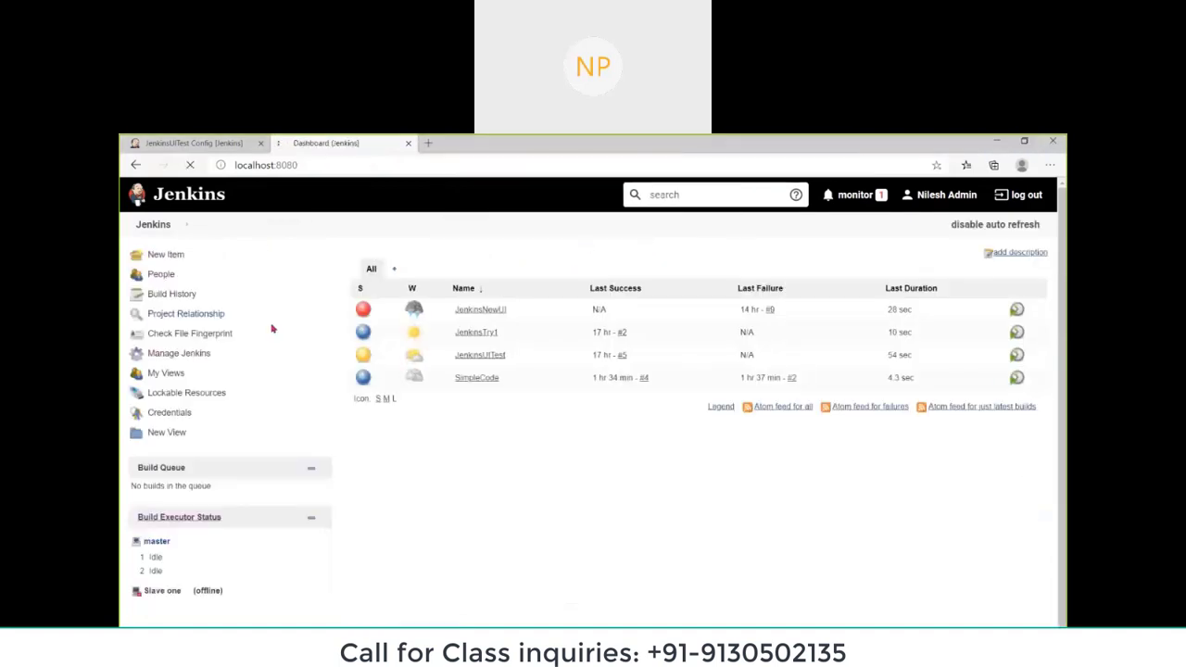
click(181, 357)
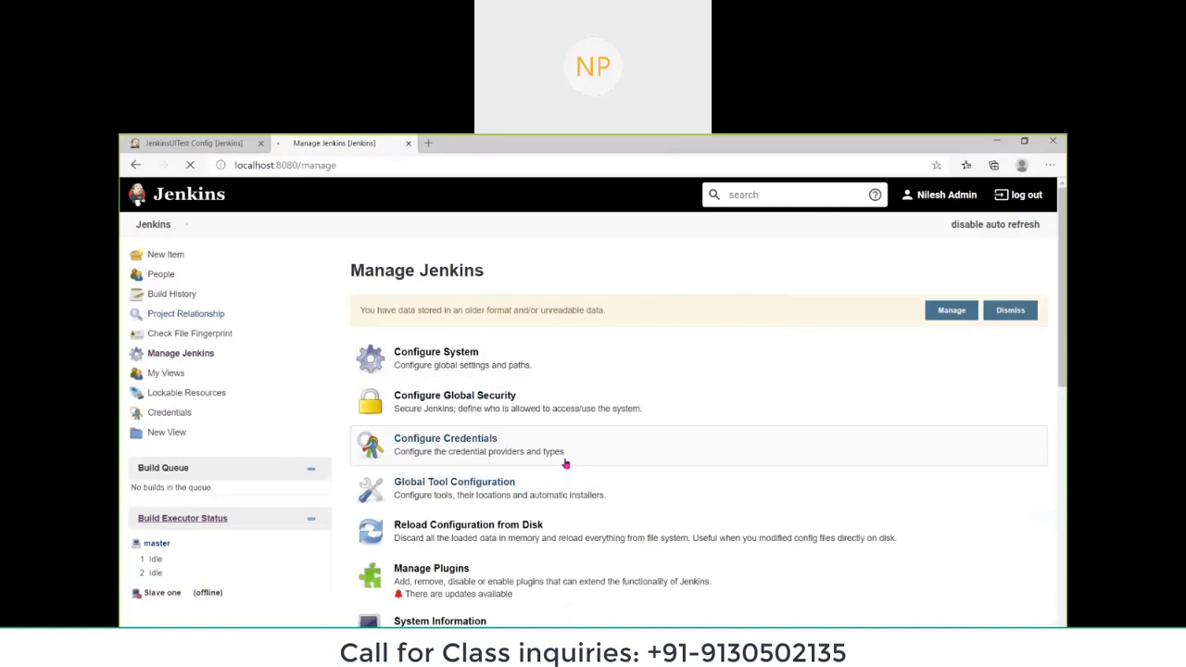
click(468, 489)
scroll(404, 325, down, 2)
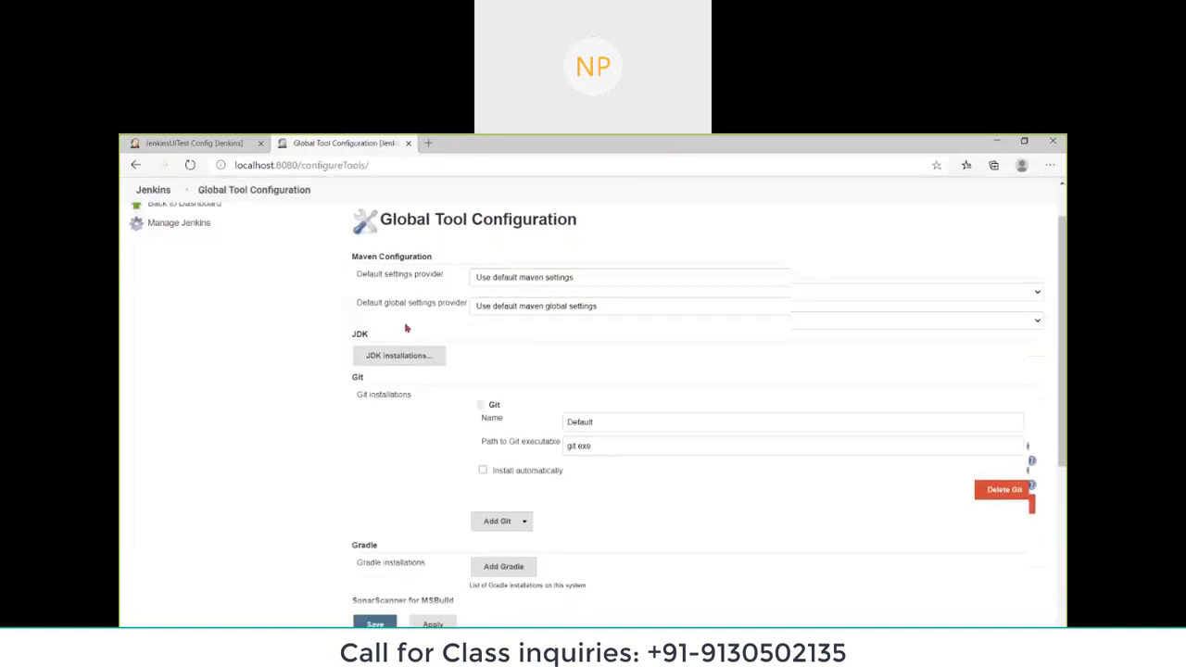
click(401, 340)
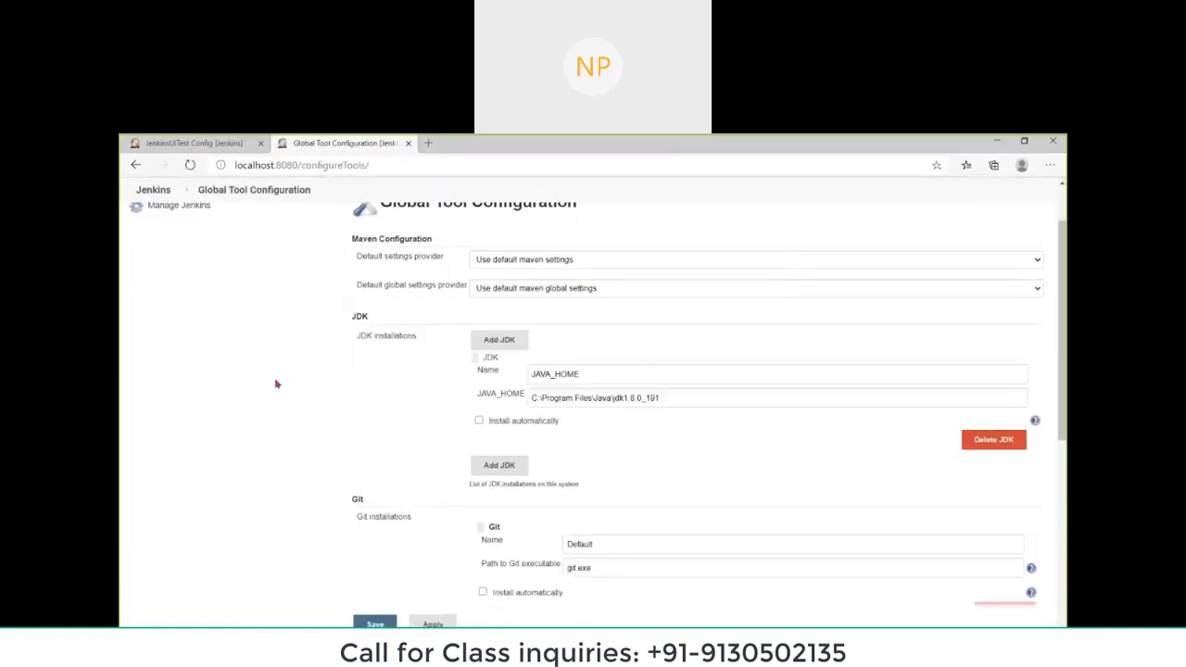
scroll(172, 264, up, 2)
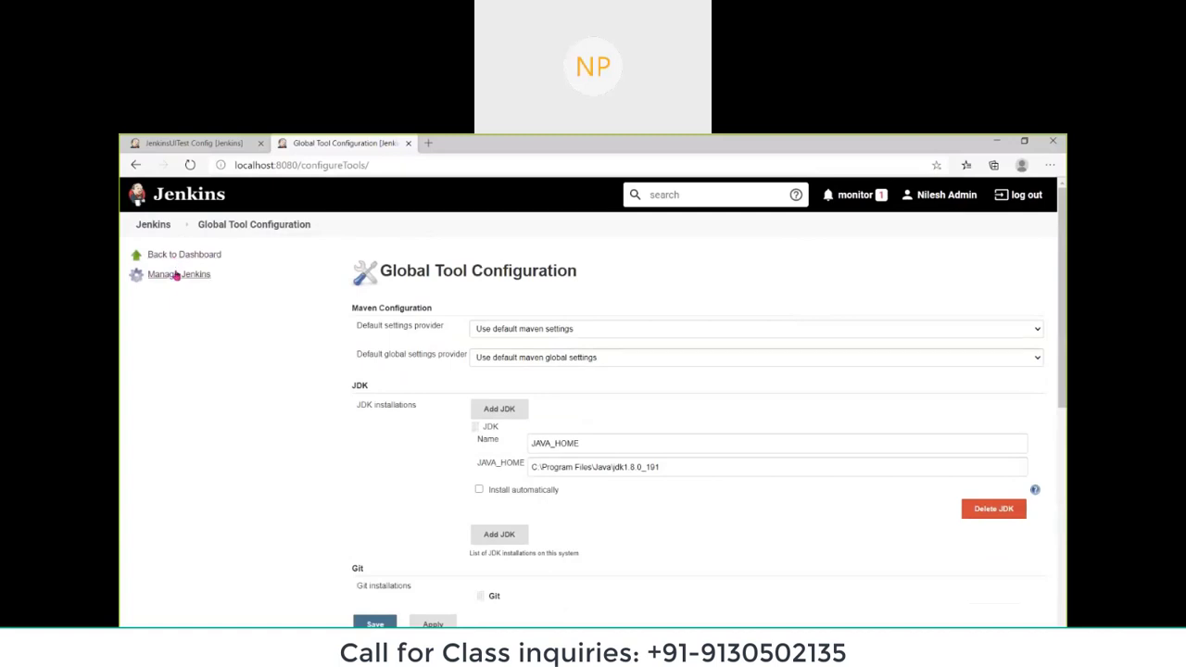
Go to Manage Users from the Manage Jenkins page
click(176, 274)
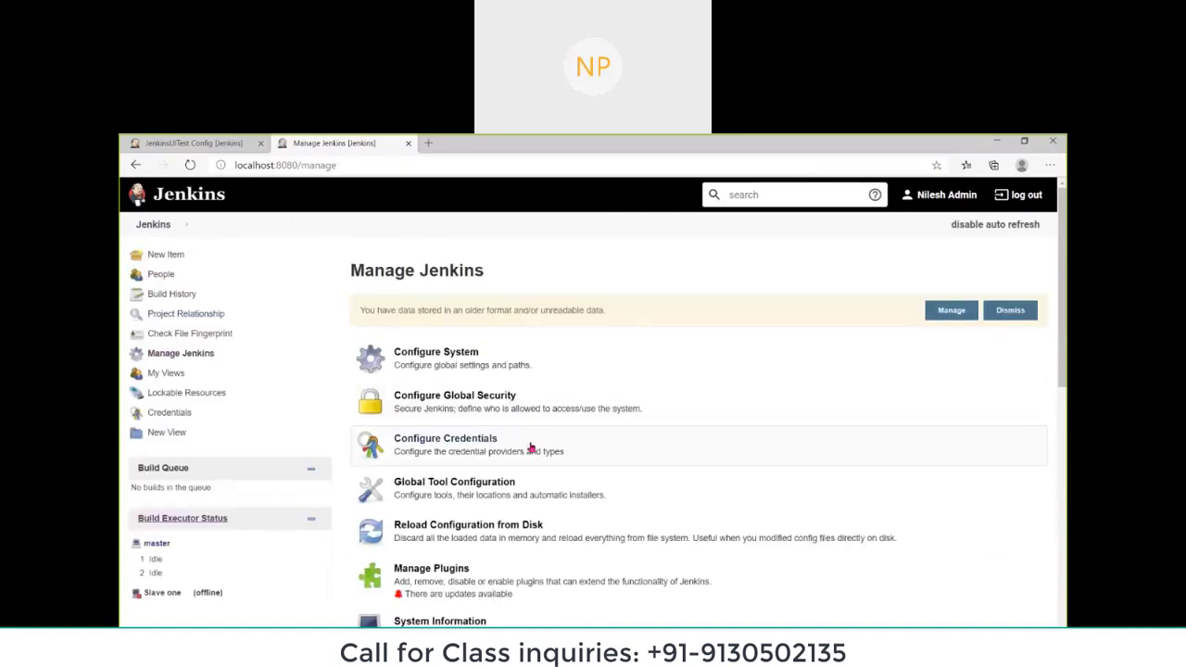
scroll(528, 446, down, 5)
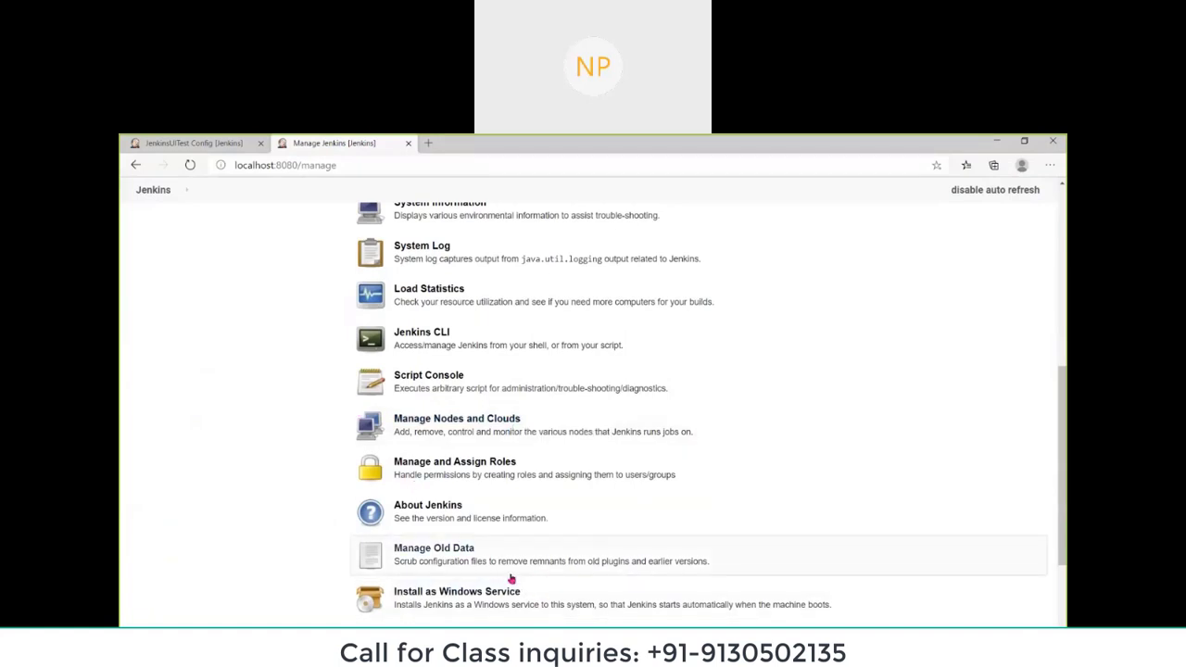
scroll(499, 583, down, 2)
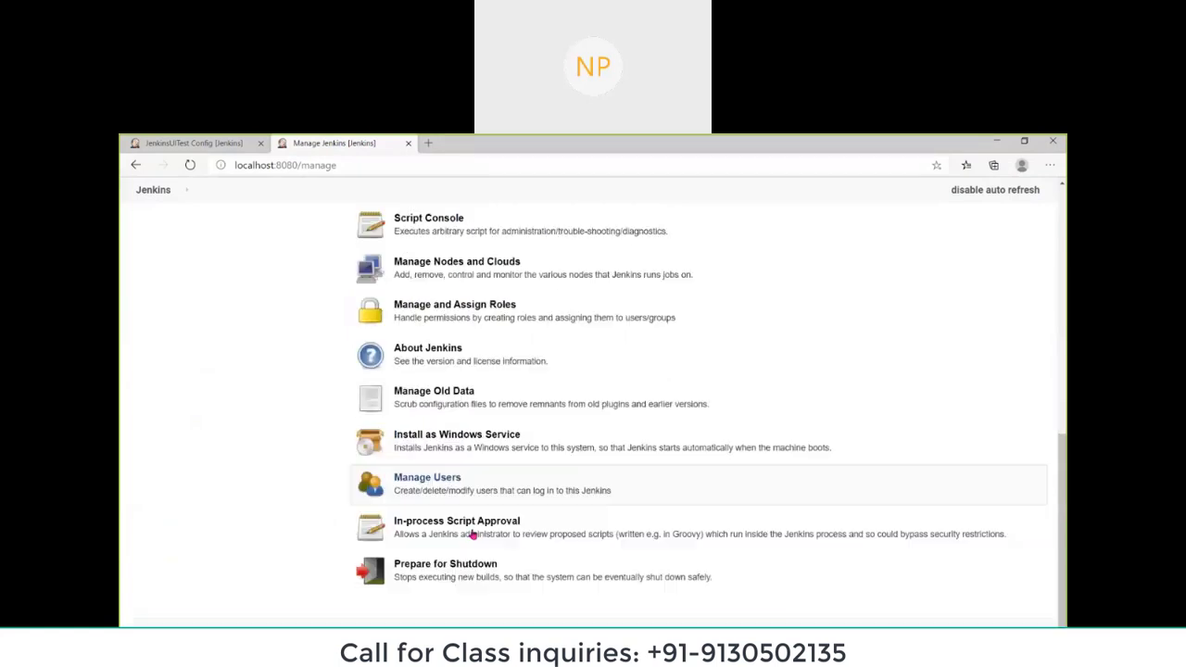
click(401, 480)
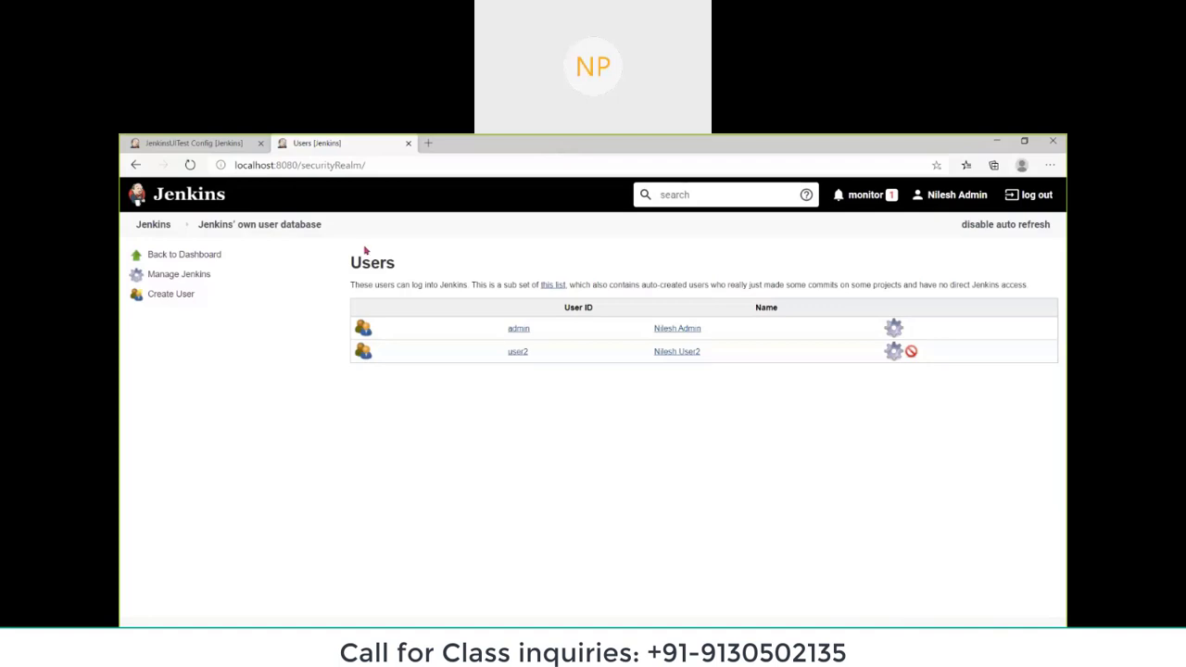
Open the Create User form and enter username TestUser with a password and its confirmation
click(183, 295)
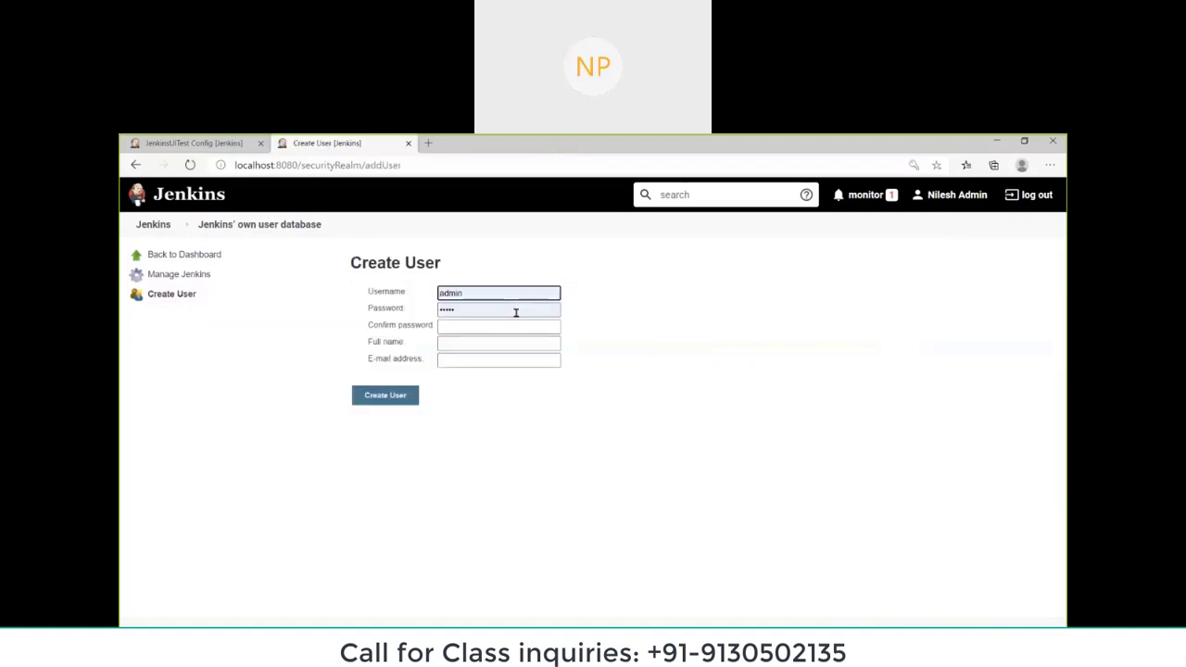
double_click(493, 294)
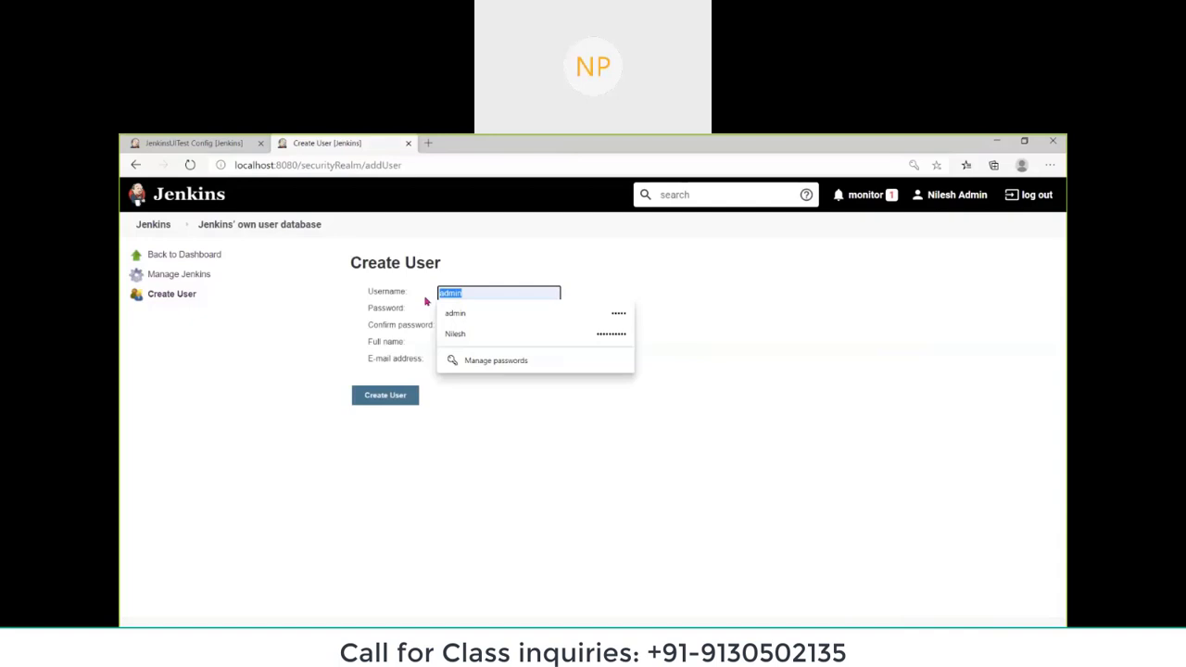
text(t)
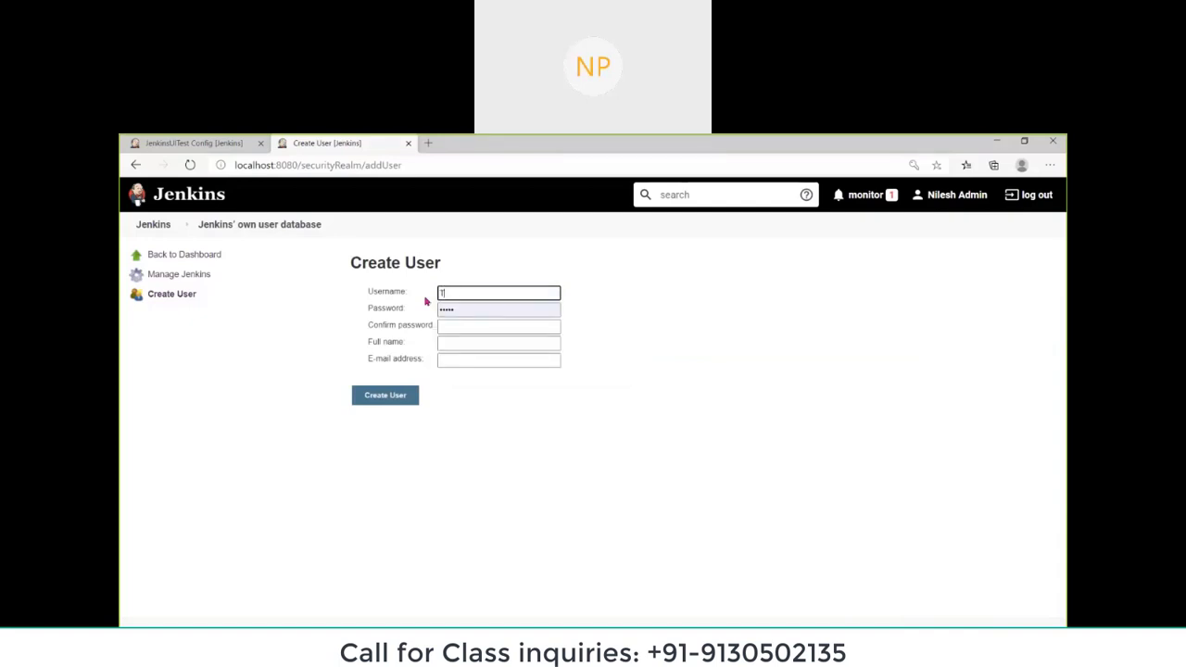
key(BackSpace)
key(Tab)
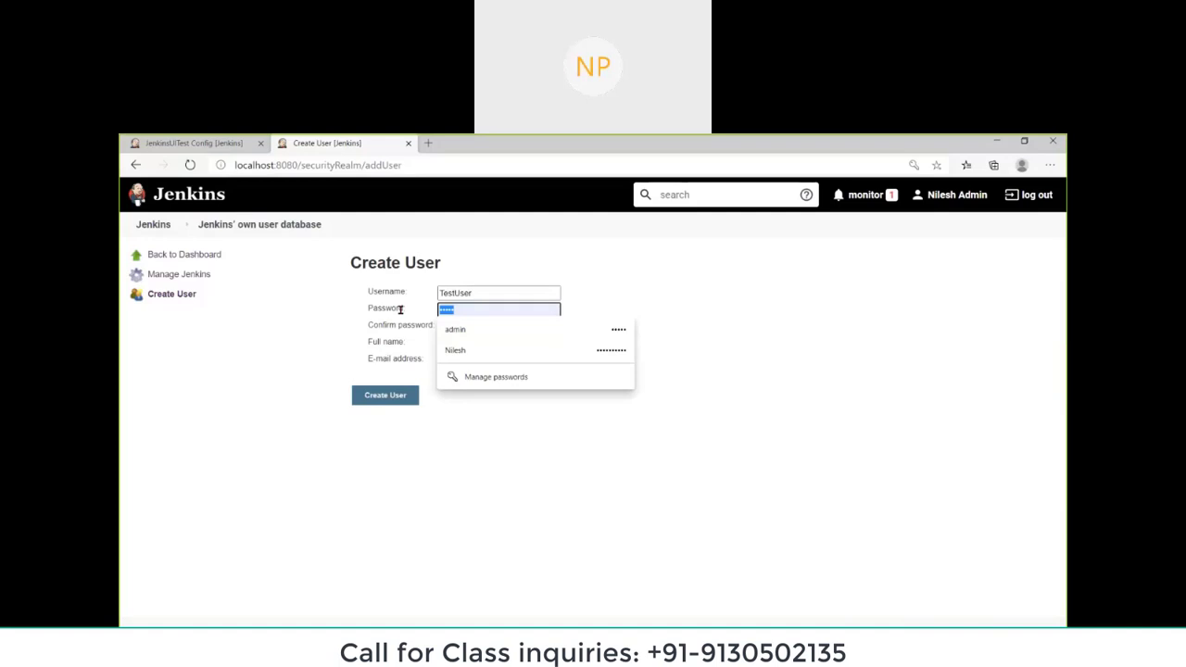
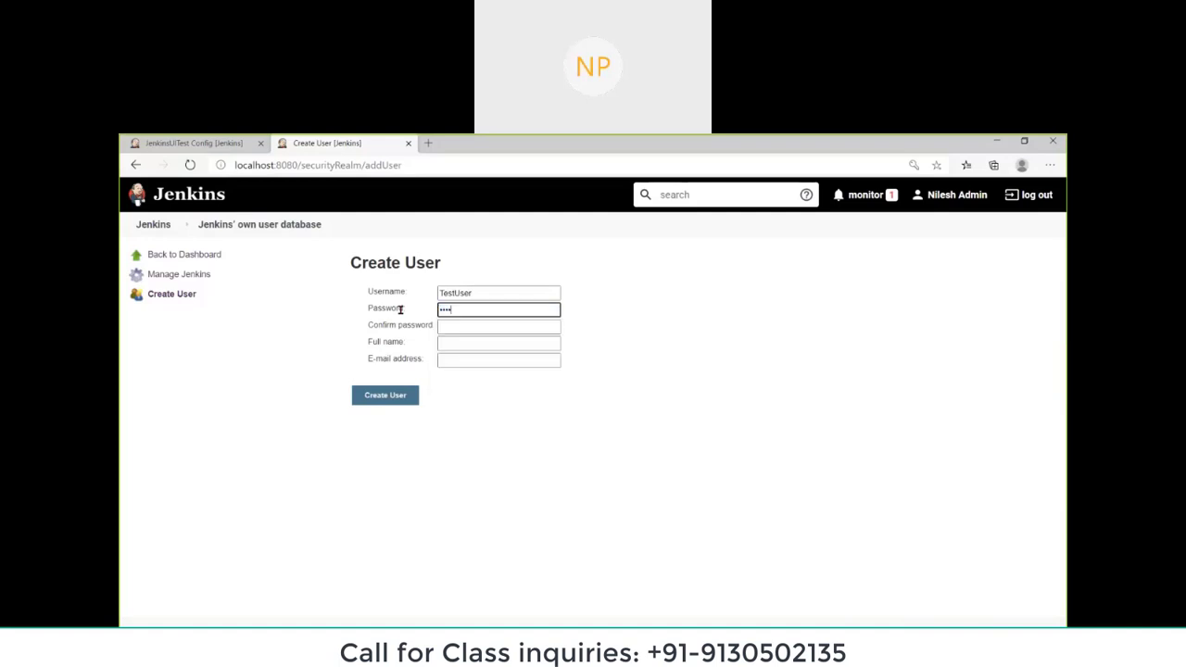
click(445, 330)
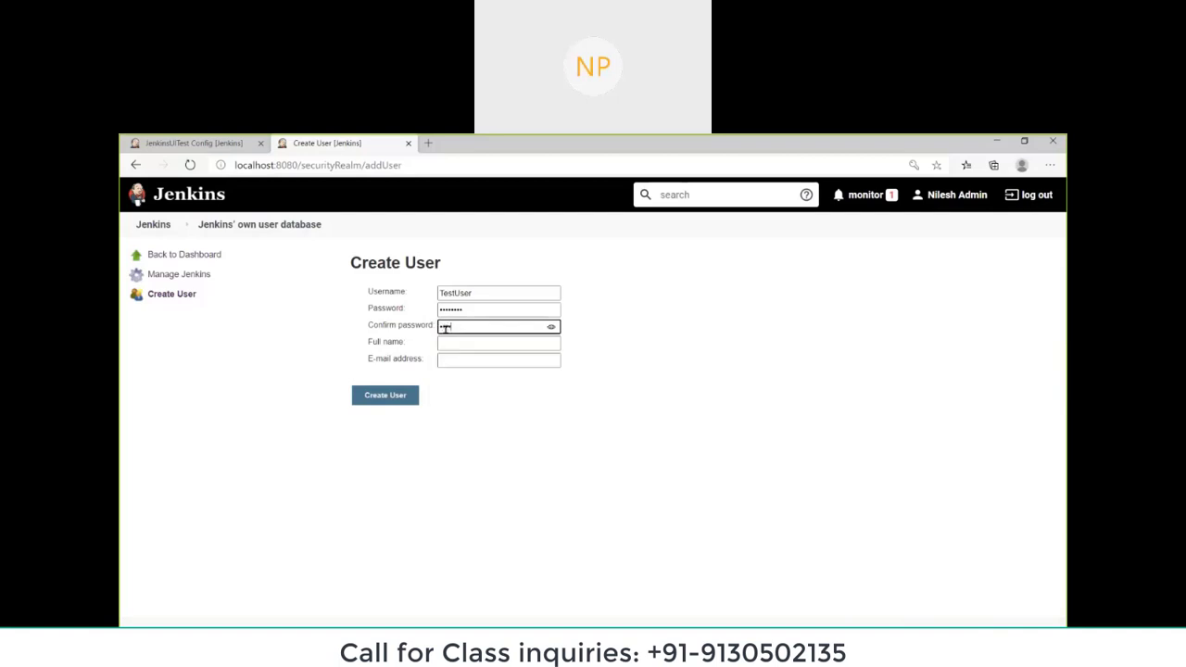
Fill in the user's full name and e-mail address, then create the user
click(465, 344)
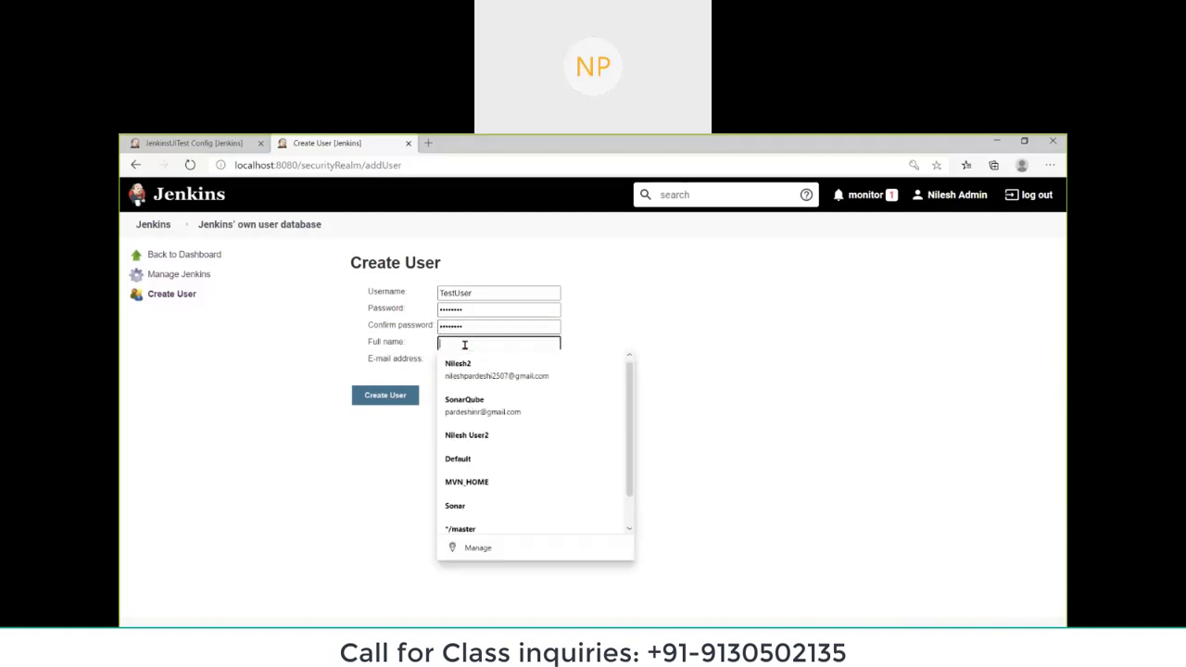
text(Test)
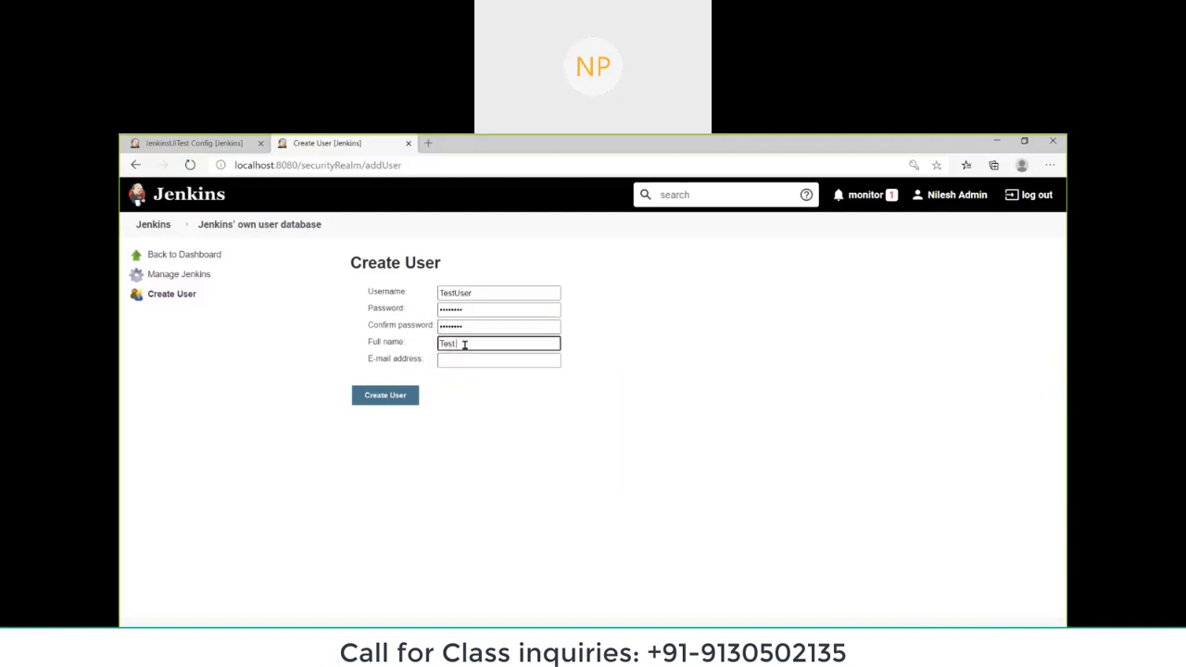
text( User)
click(475, 361)
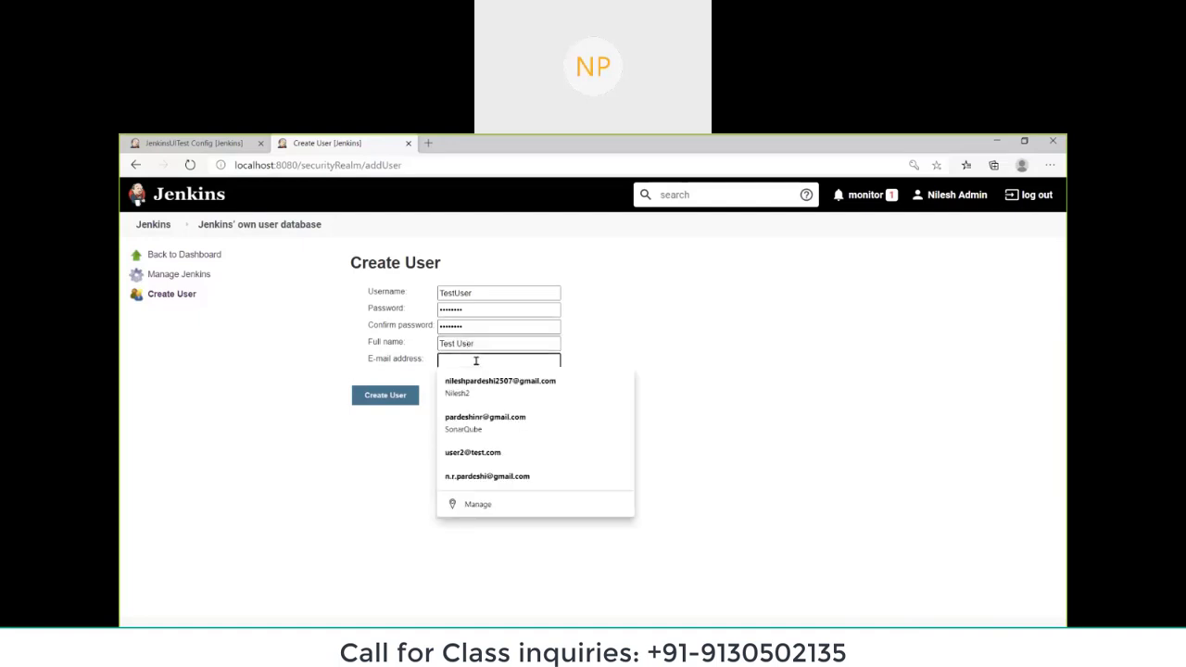
text(test)
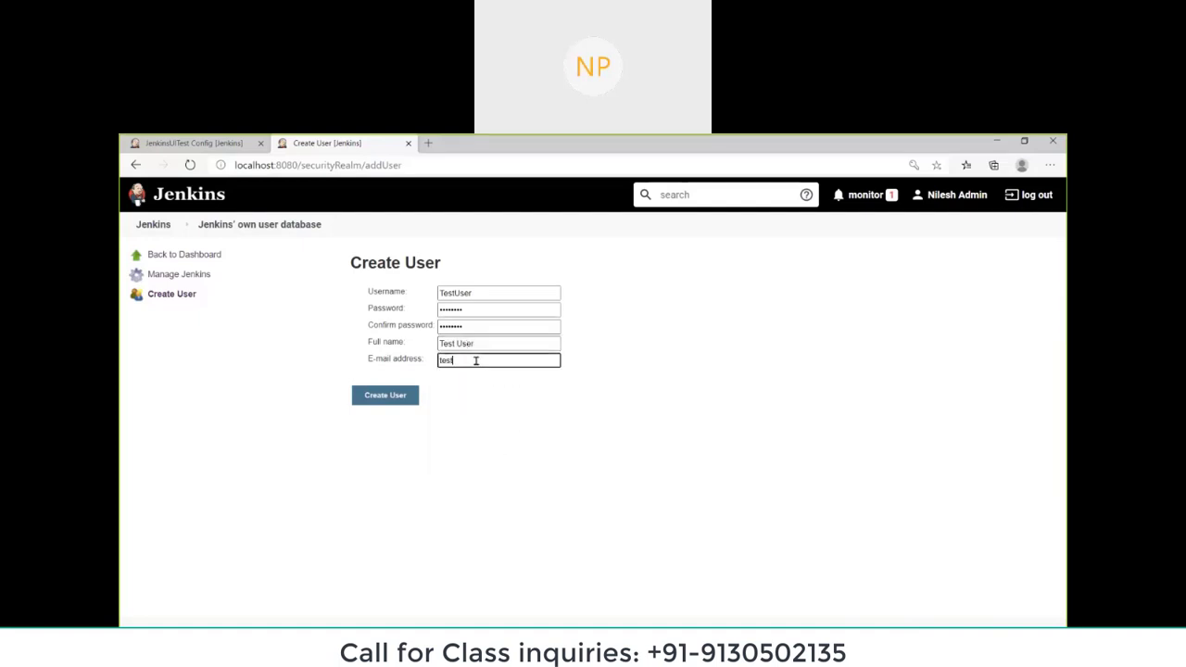
text(@test.com)
click(469, 408)
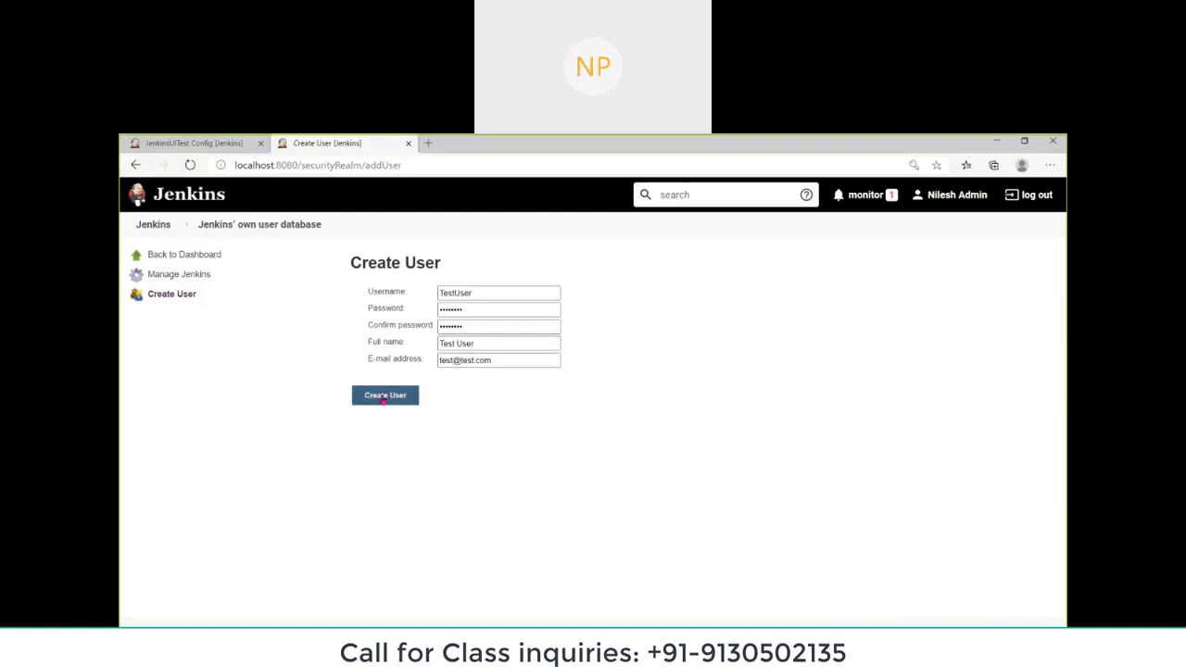
click(384, 398)
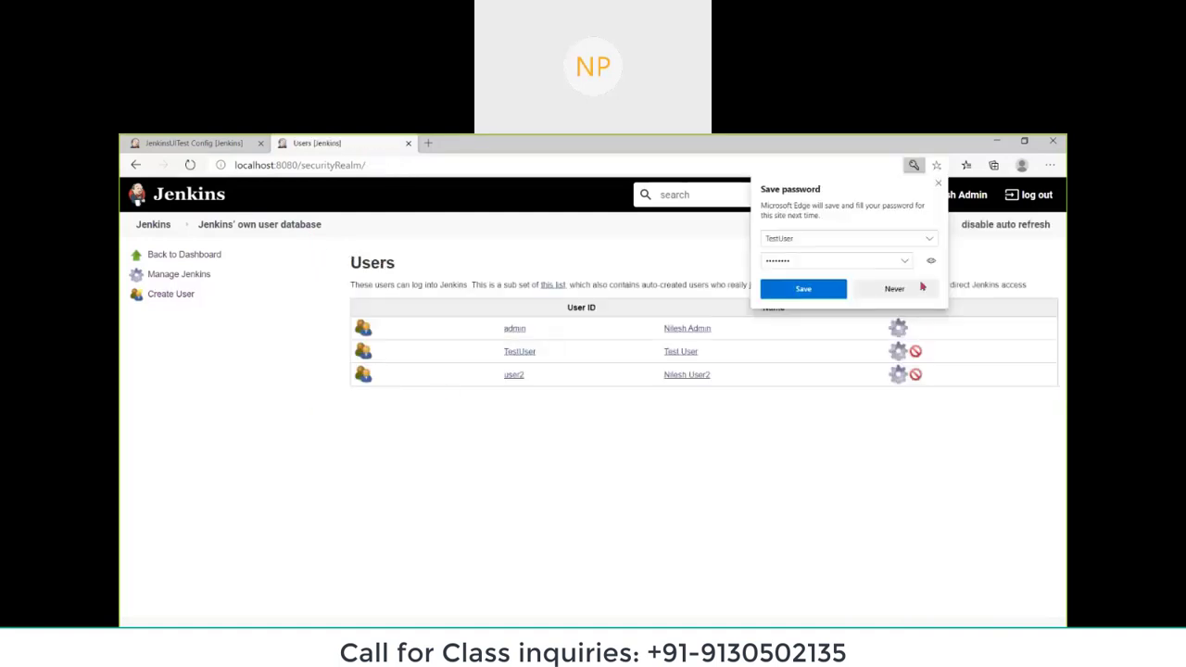
Decline Edge's password saving prompt and switch to the PowerPoint slide show
click(938, 185)
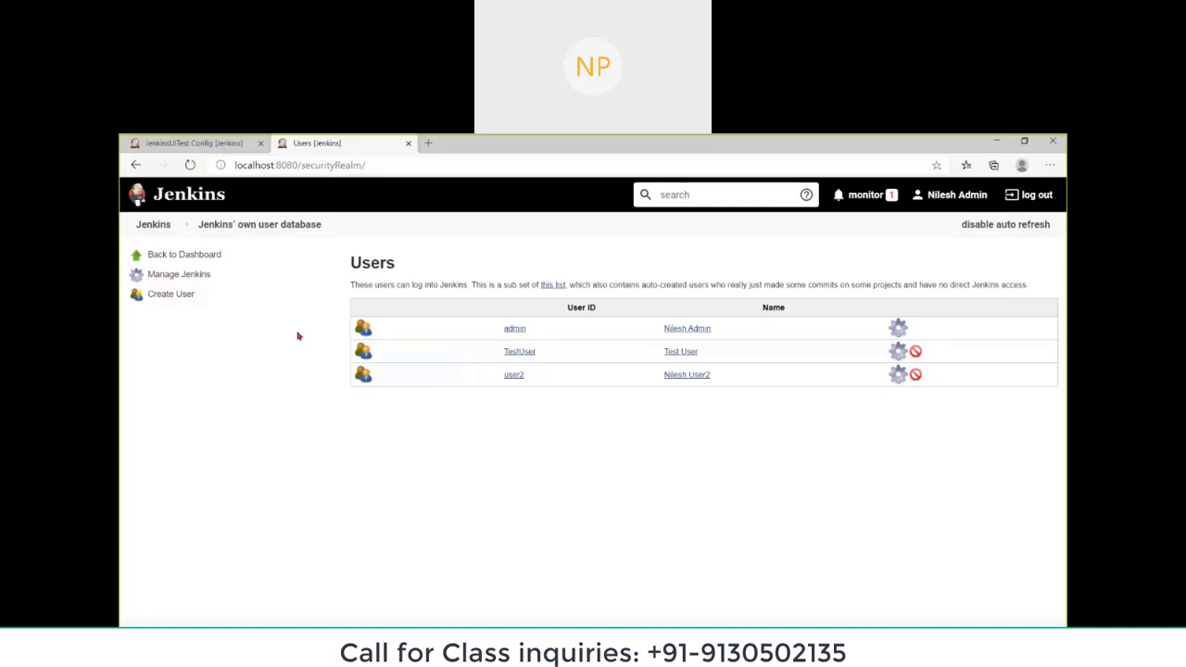
key(alt+Tab)
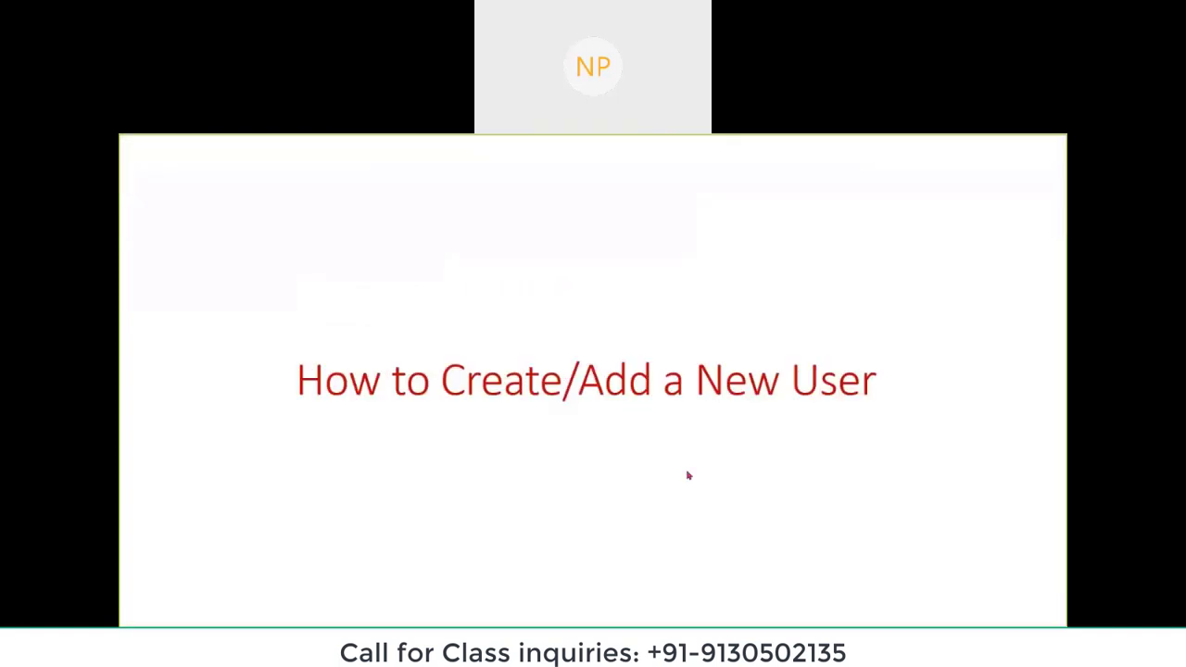
Step through the user-creation slides, ending on the Install Role Strategy Plugin slide
click(686, 475)
click(450, 512)
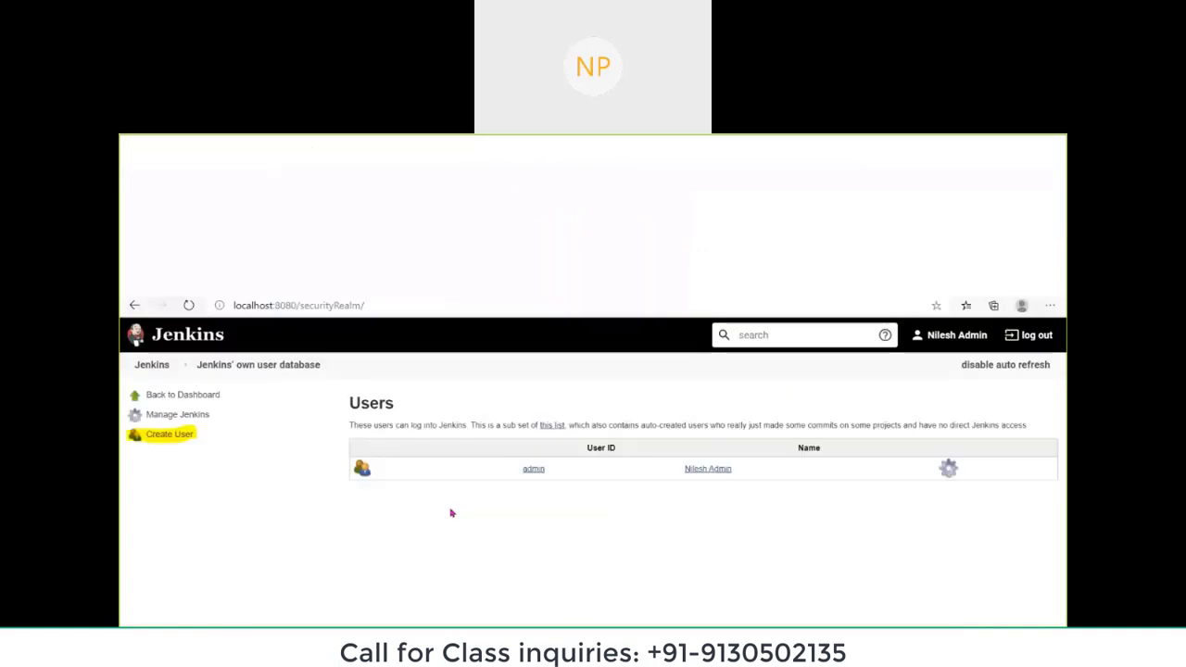
click(451, 512)
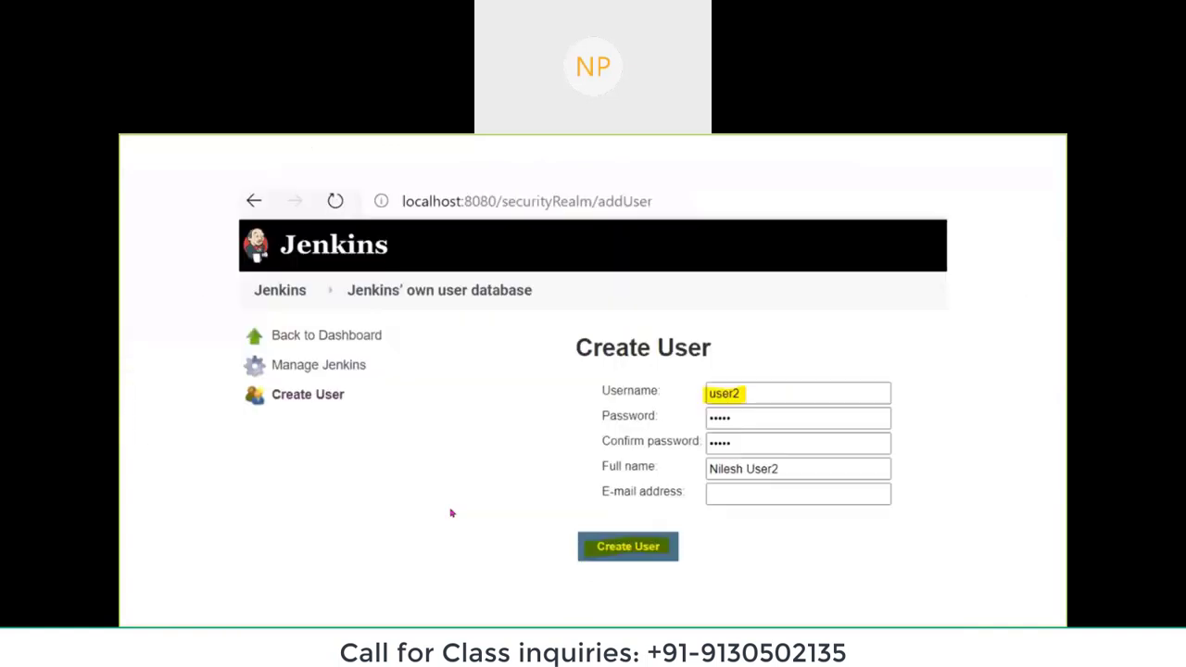
key(Right)
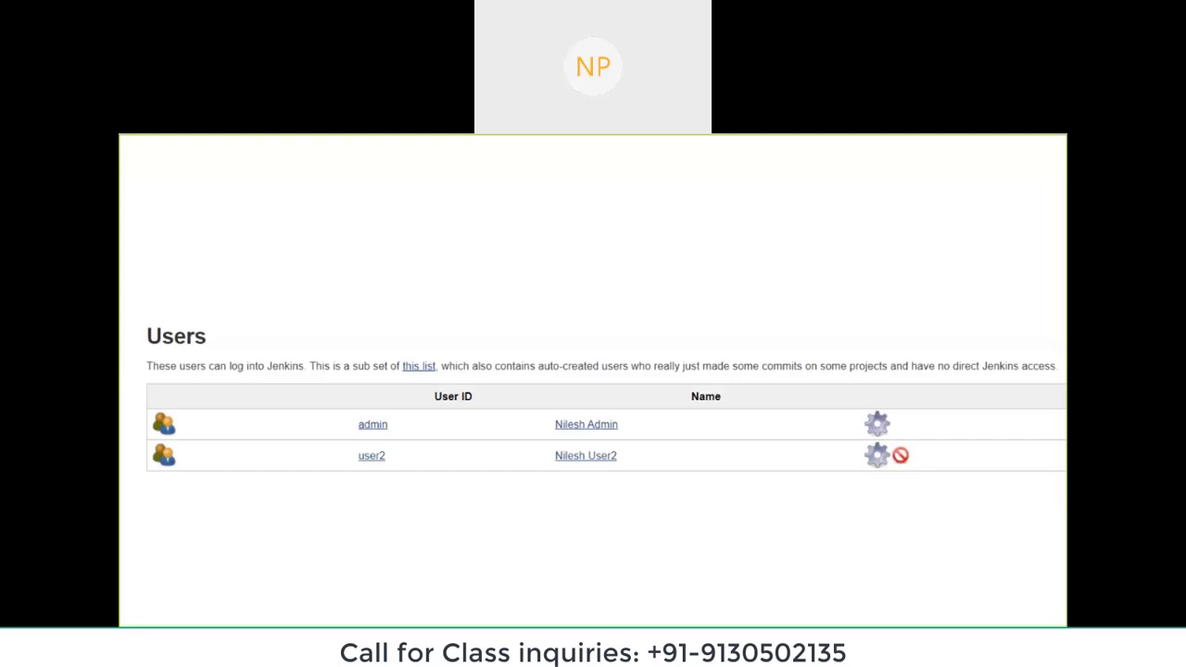
key(Right)
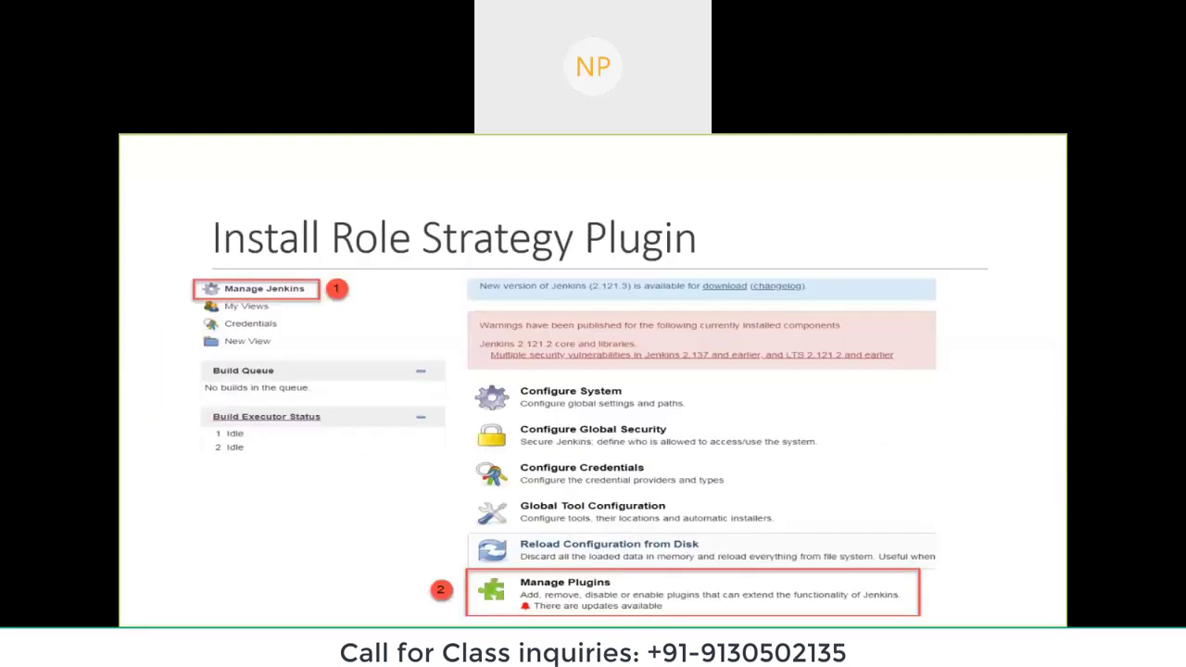
key(Left)
click(451, 512)
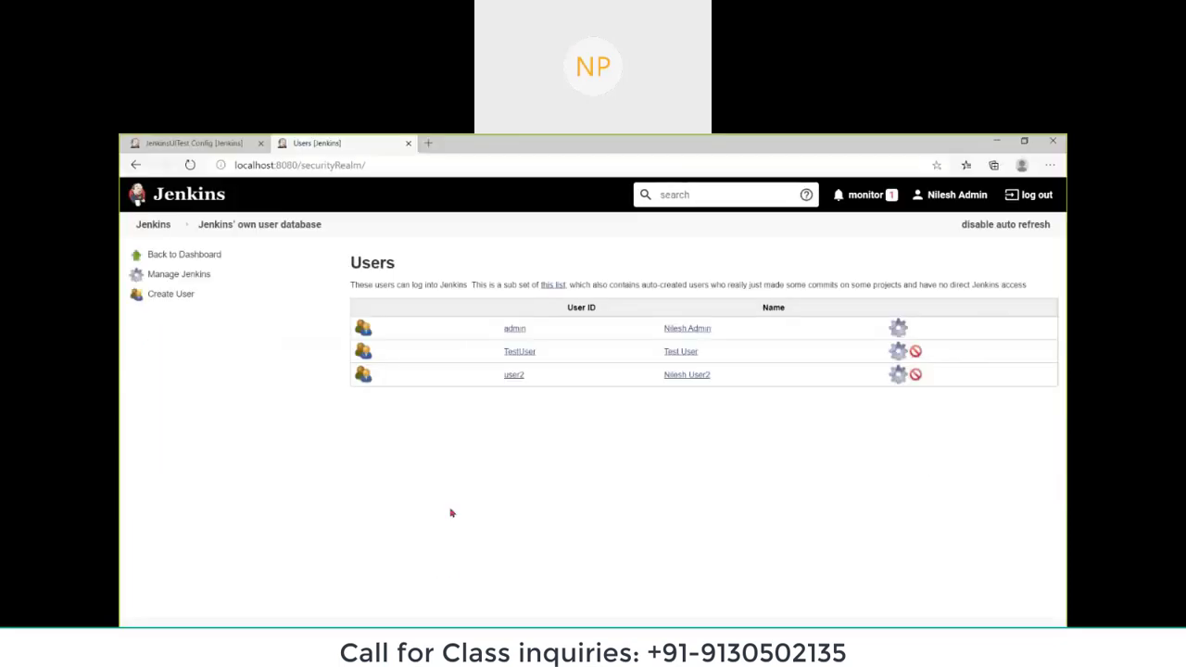
Highlight the admin and TestUser IDs in the Users table, then go back to the Dashboard
drag(526, 372, 500, 375)
click(501, 377)
mouse_move(502, 331)
mouse_down()
mouse_move(557, 329)
mouse_move(499, 353)
mouse_up()
click(533, 379)
click(451, 365)
drag(499, 358, 553, 351)
click(542, 451)
drag(547, 351, 481, 361)
click(500, 434)
click(149, 228)
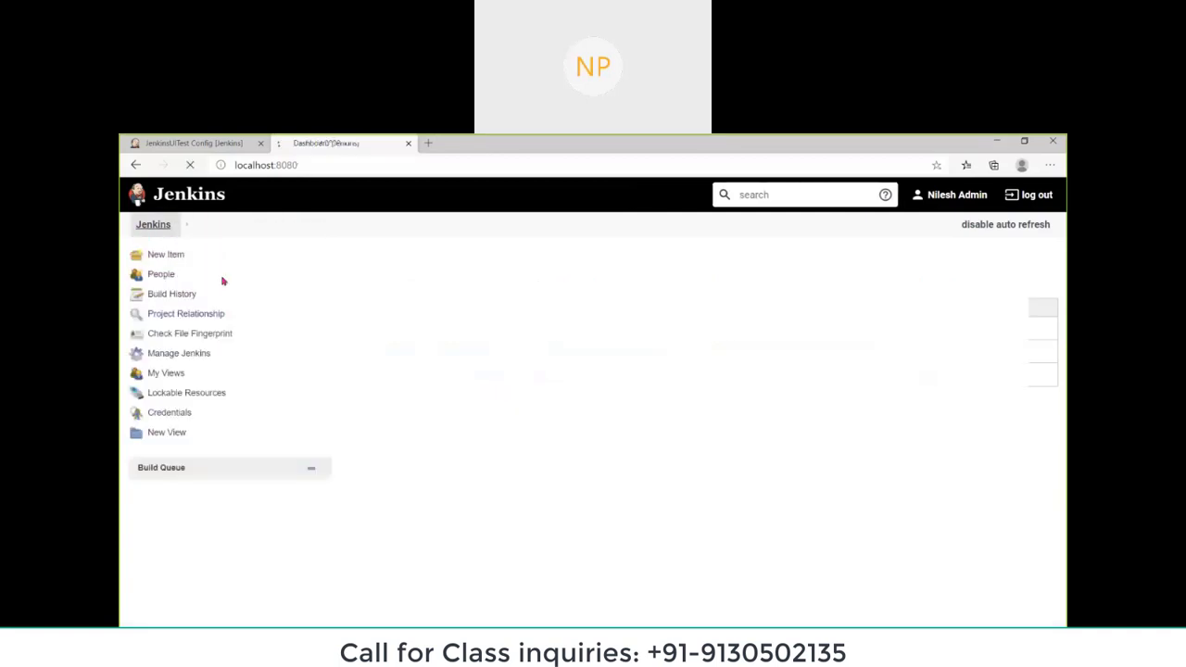
Open Manage Jenkins, then advance the slides to the Install Role Strategy Plugin slide
click(179, 354)
scroll(506, 538, down, 4)
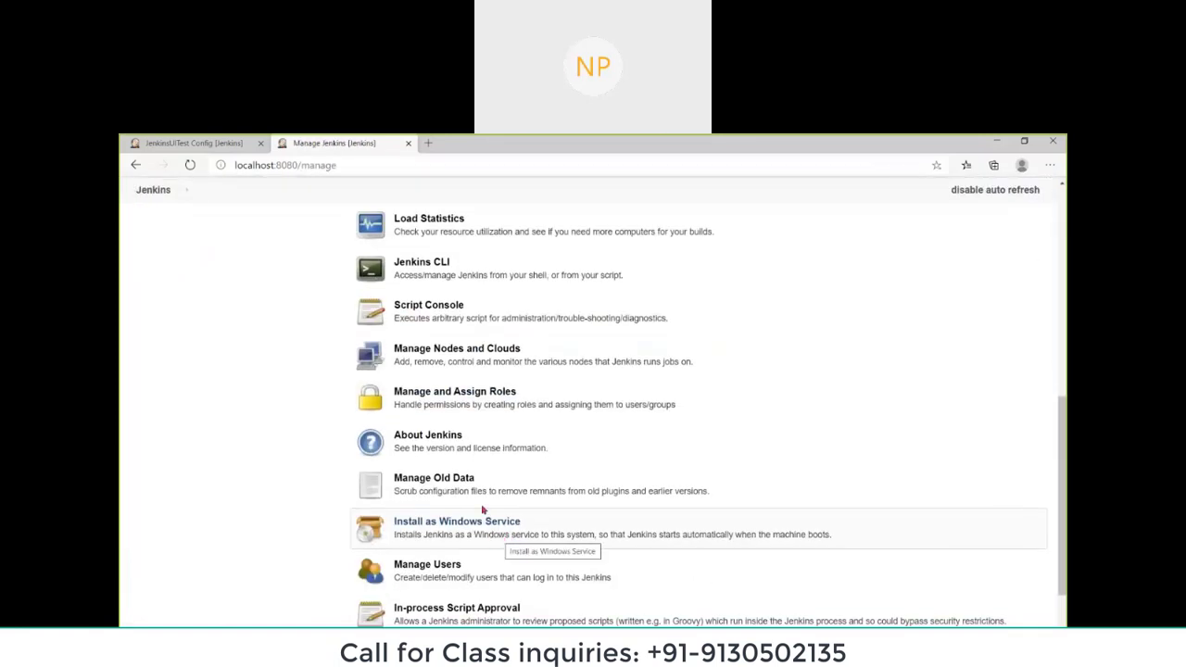
key(alt+Tab)
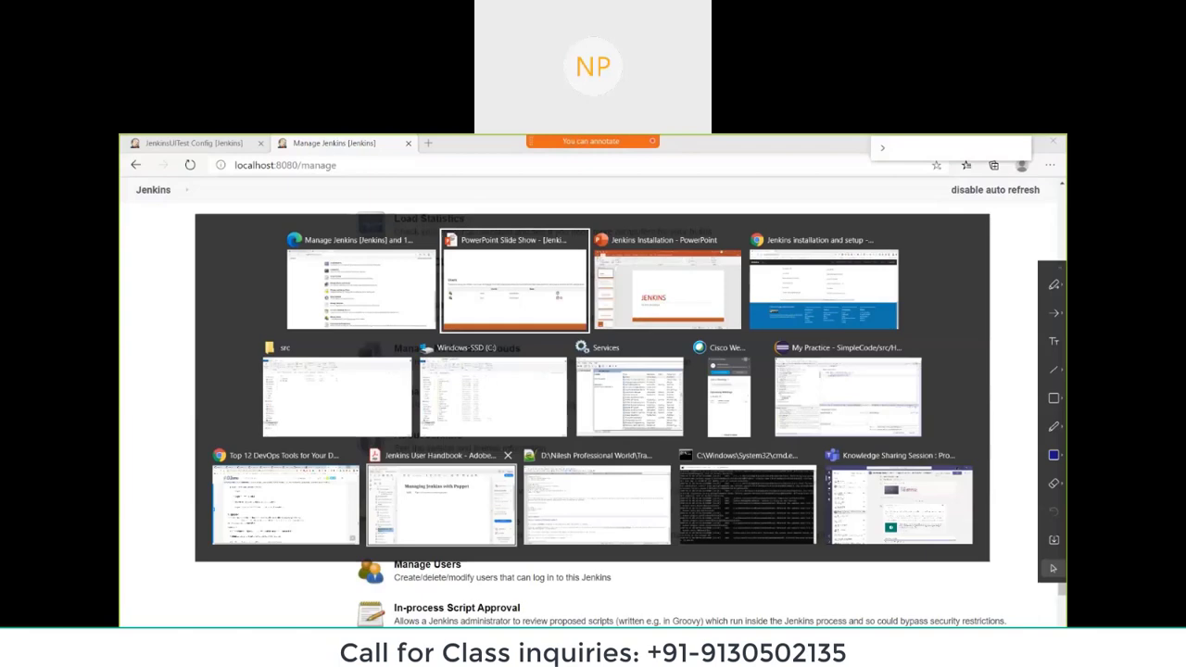
key(alt)
key(Right)
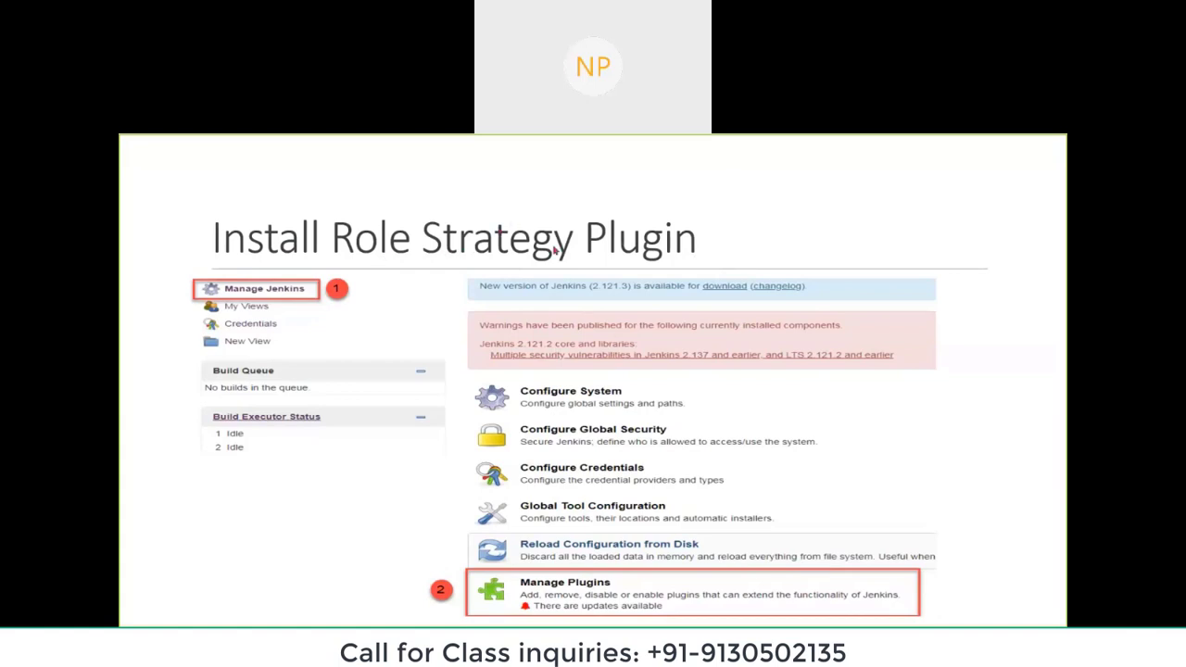
Back in the browser, open Manage and Assign Roles from Manage Jenkins
key(alt+Tab)
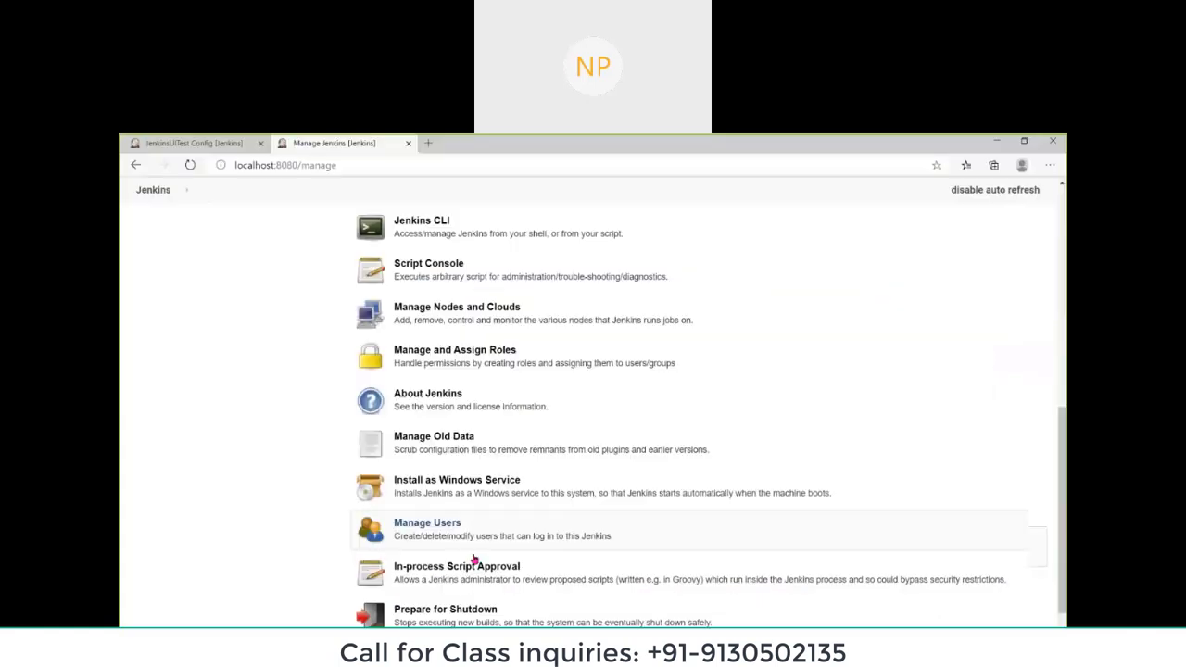
scroll(478, 547, down, 1)
scroll(454, 352, up, 1)
scroll(457, 405, up, 2)
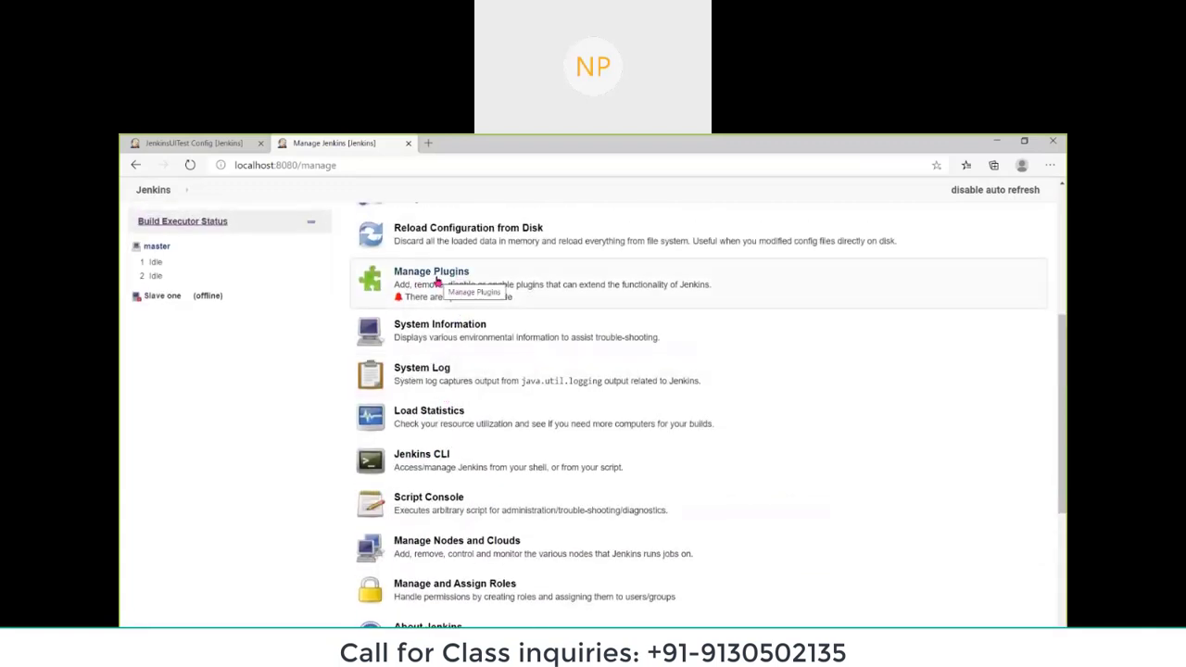
click(455, 496)
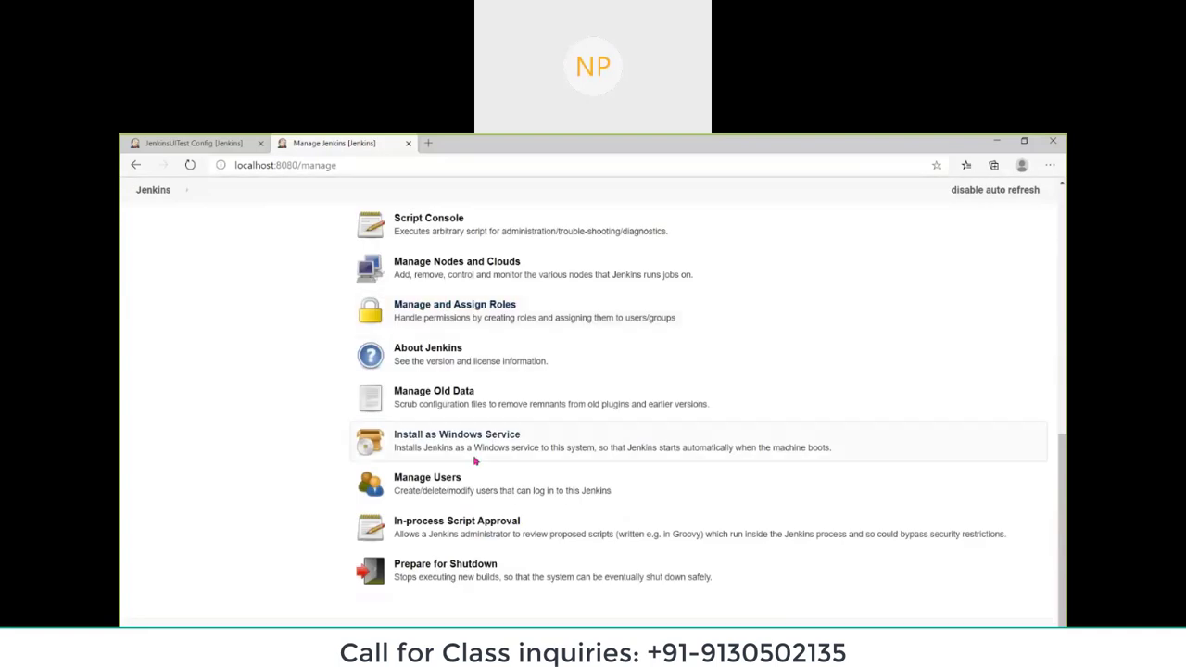
click(473, 318)
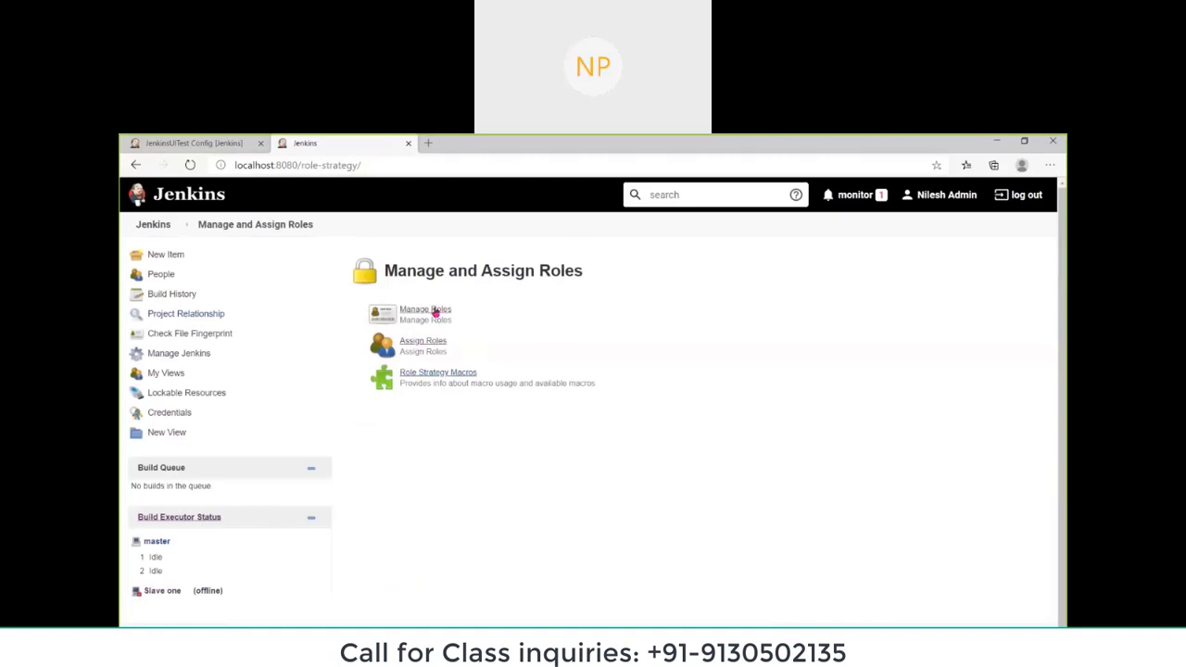
In Manage Roles, add a global role named TestUser
click(435, 313)
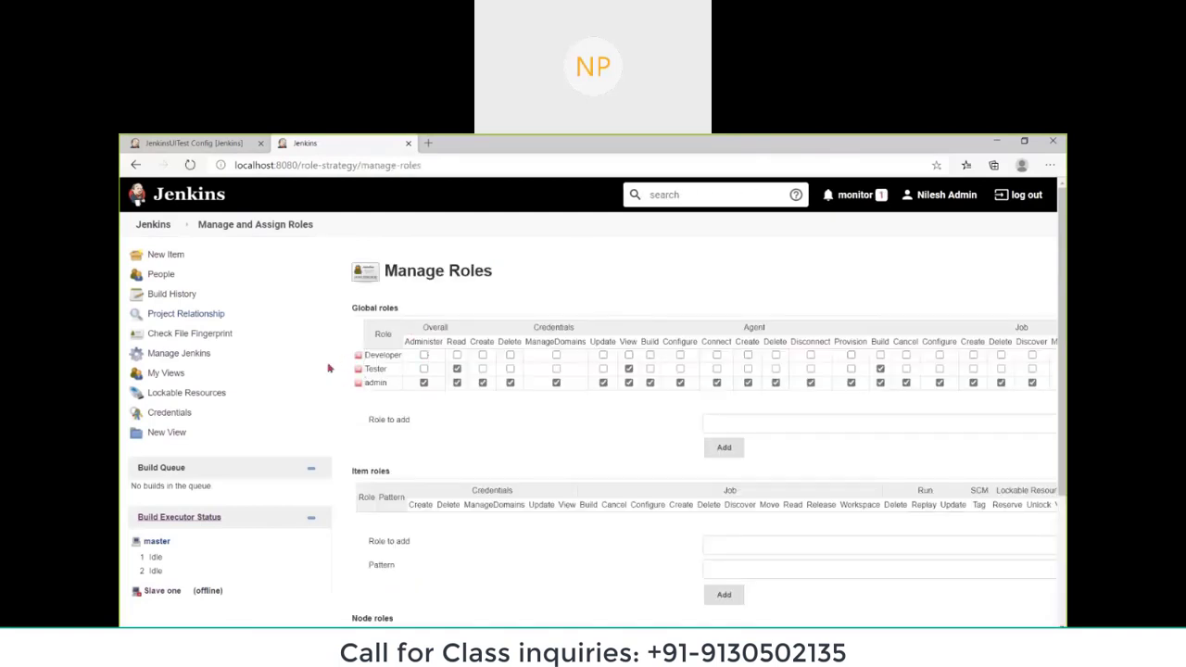
click(758, 428)
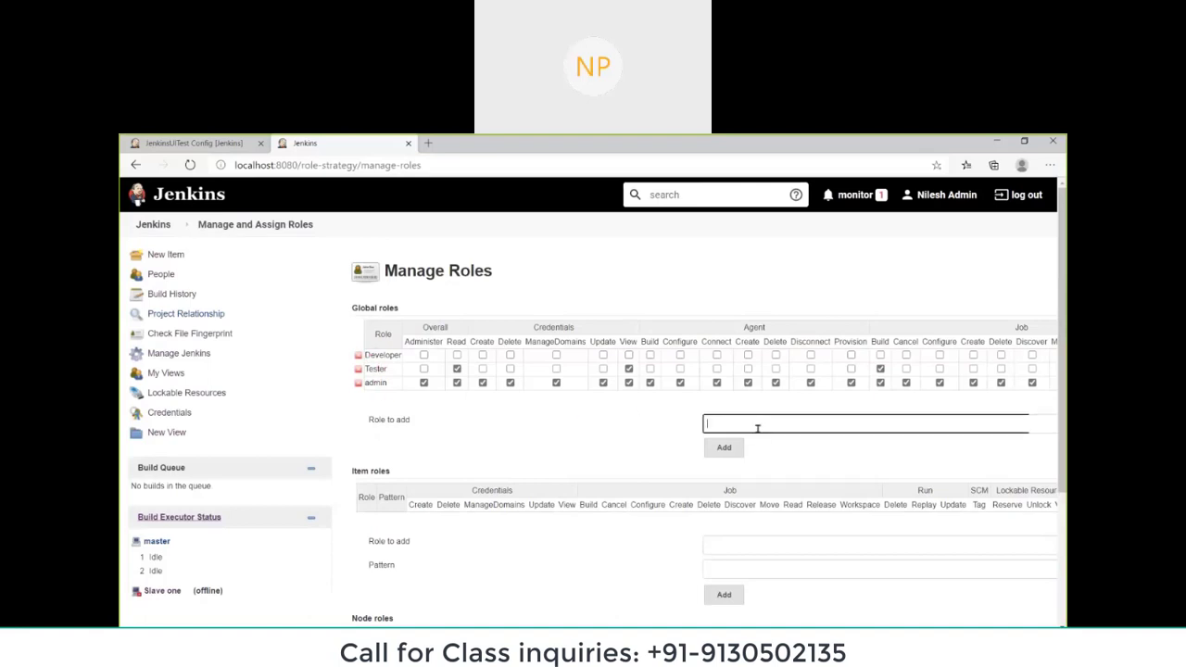
text(TestUser)
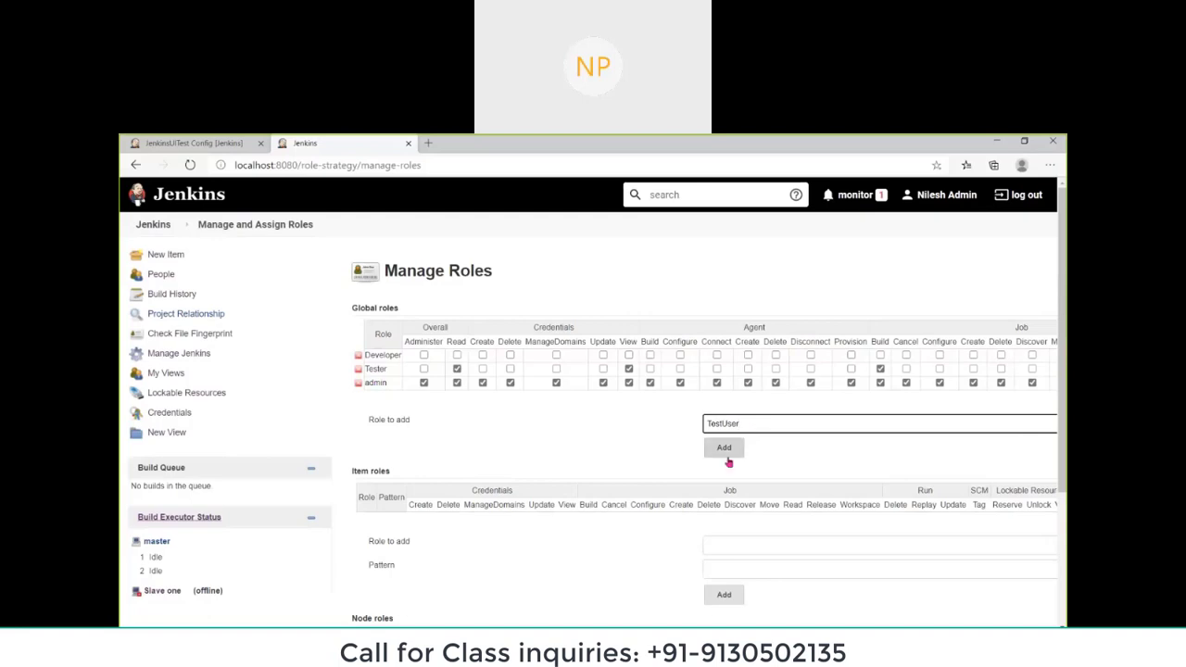
click(725, 452)
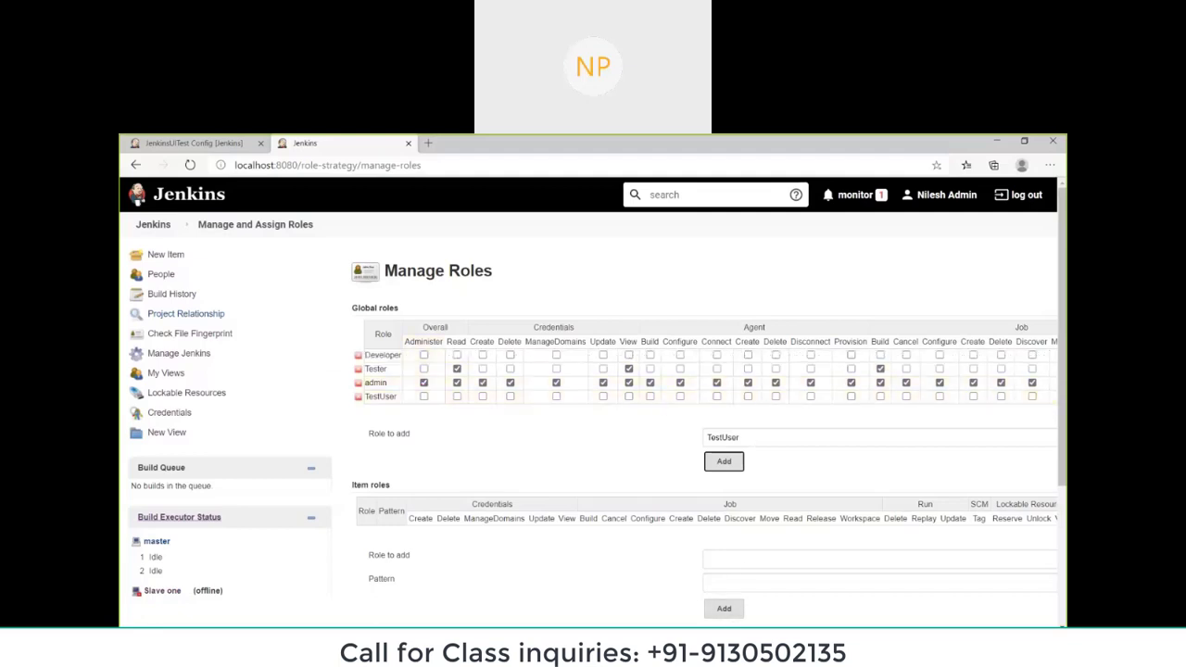
Tick Overall/Read, Job/Read and View/Read for the TestUser role and save
scroll(593, 399, right, 5)
scroll(593, 398, left, 4)
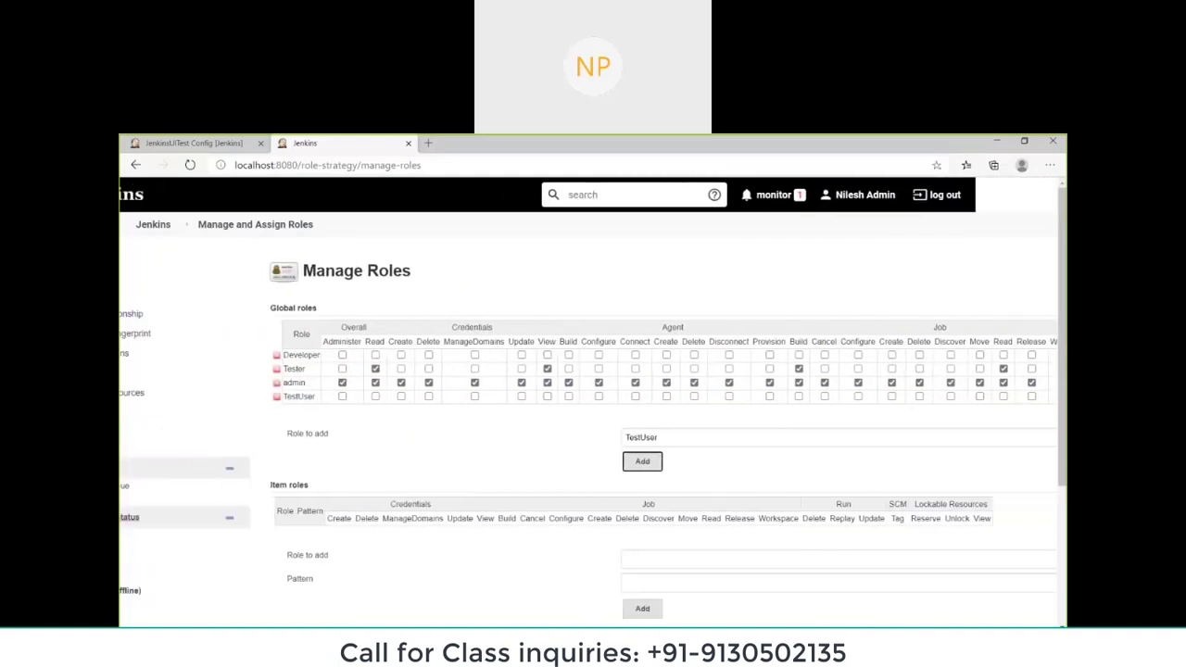
scroll(593, 399, right, 3)
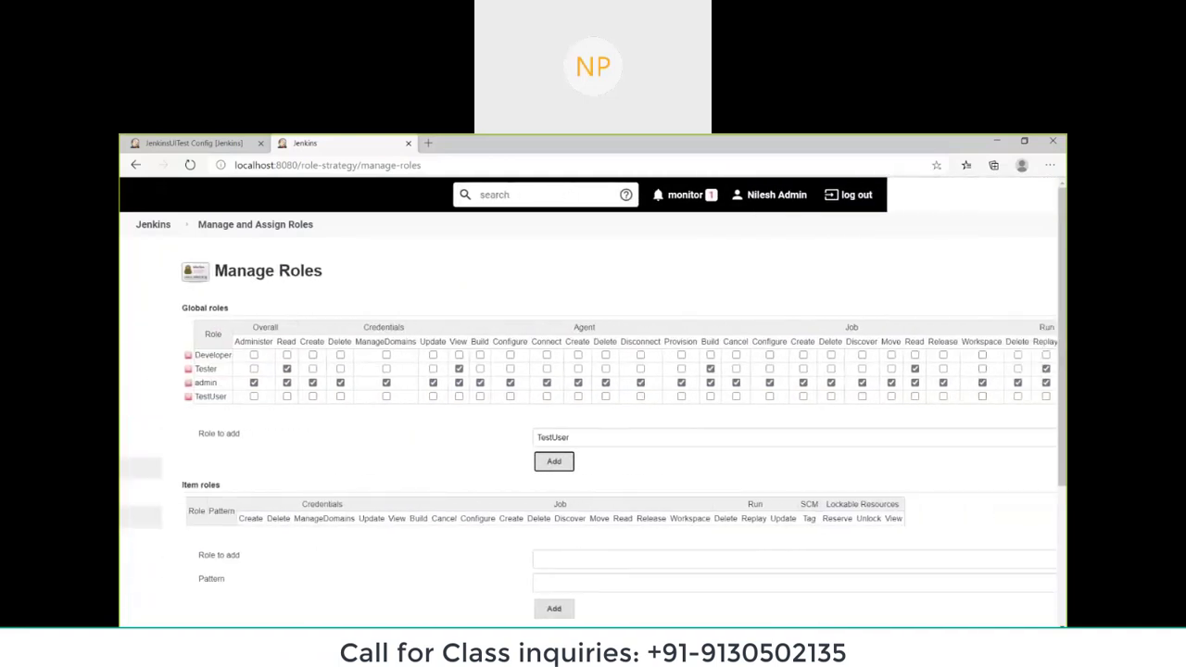
scroll(593, 398, left, 6)
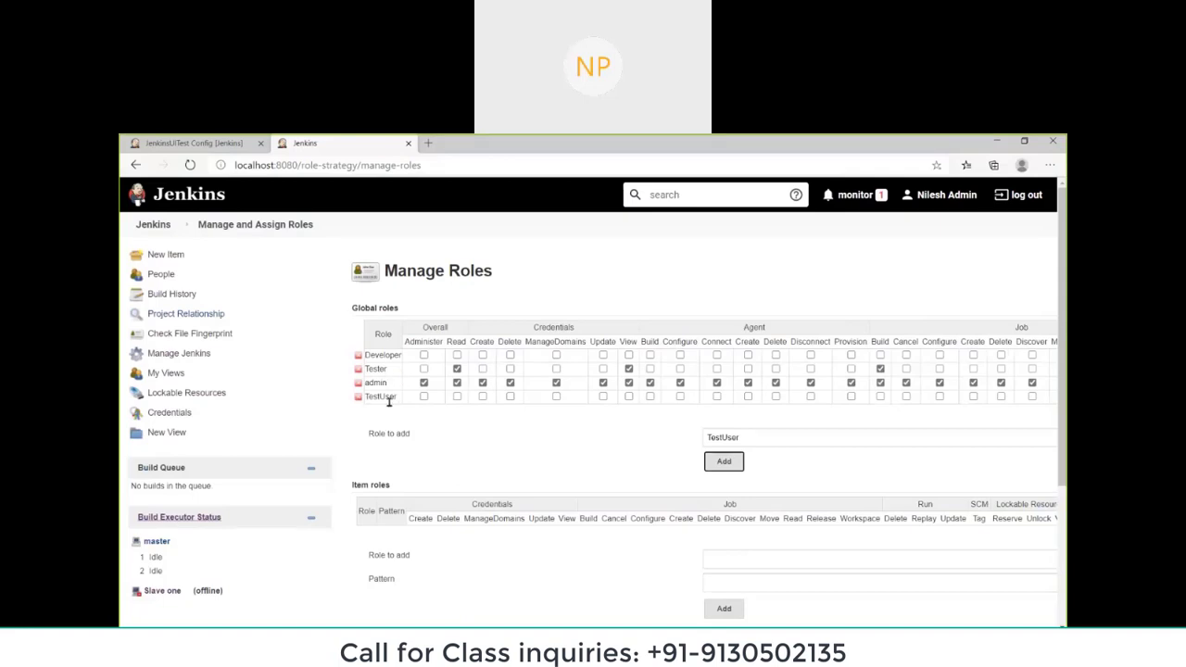
scroll(403, 565, right, 2)
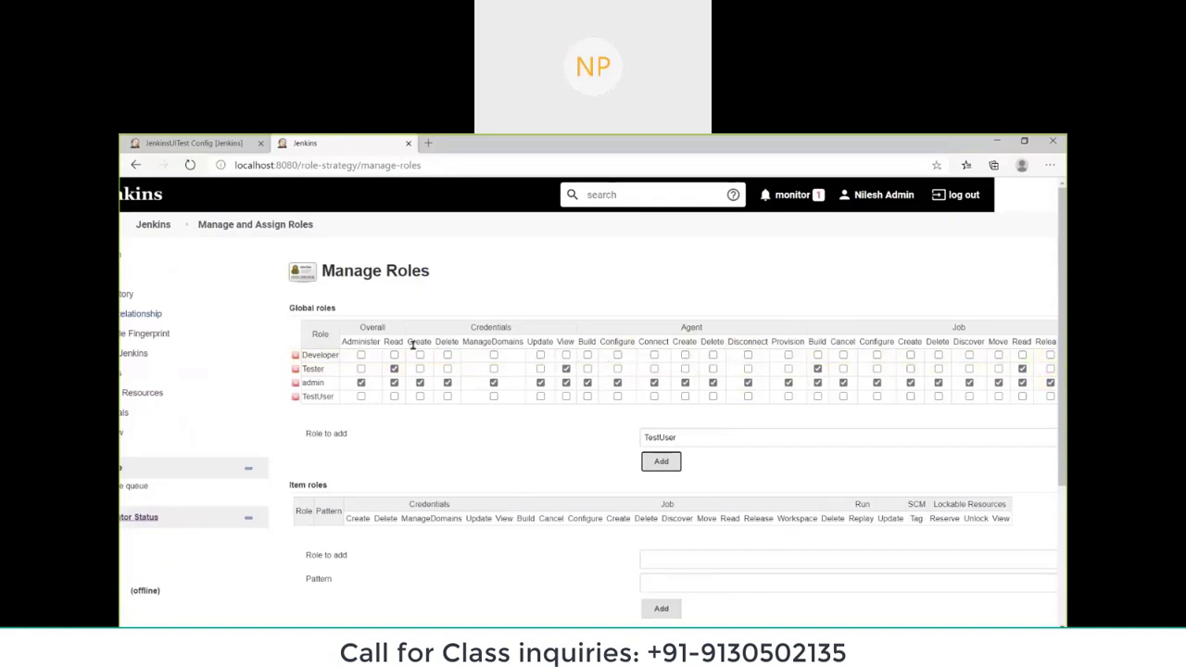
click(394, 396)
scroll(649, 371, right, 5)
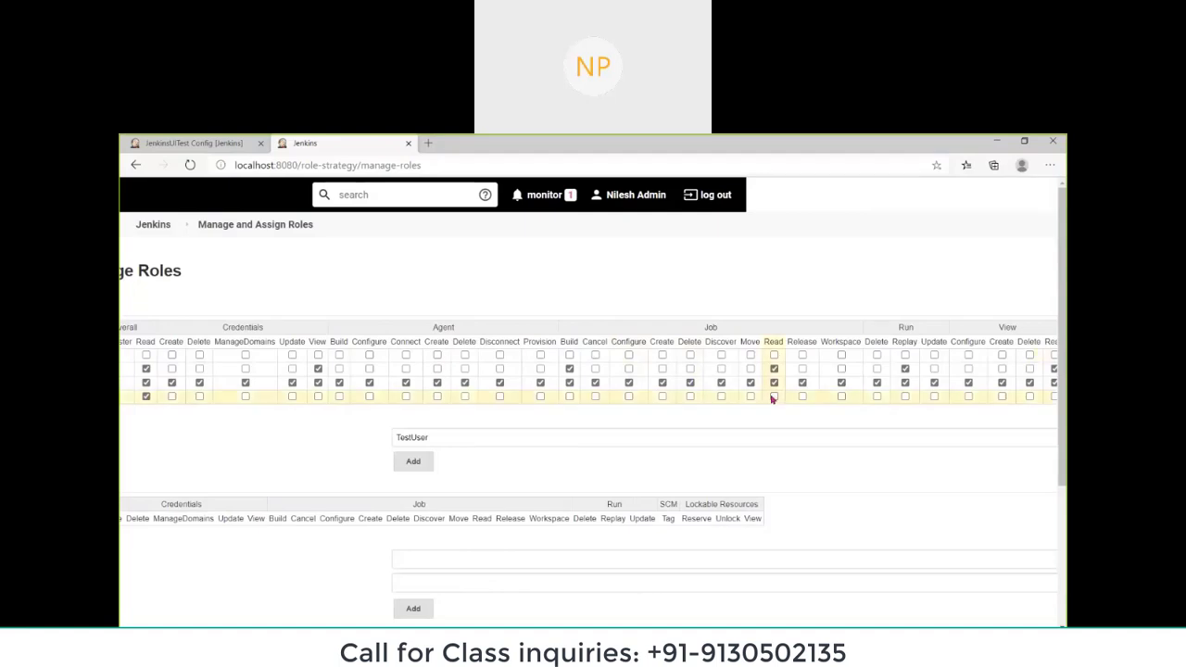
click(774, 397)
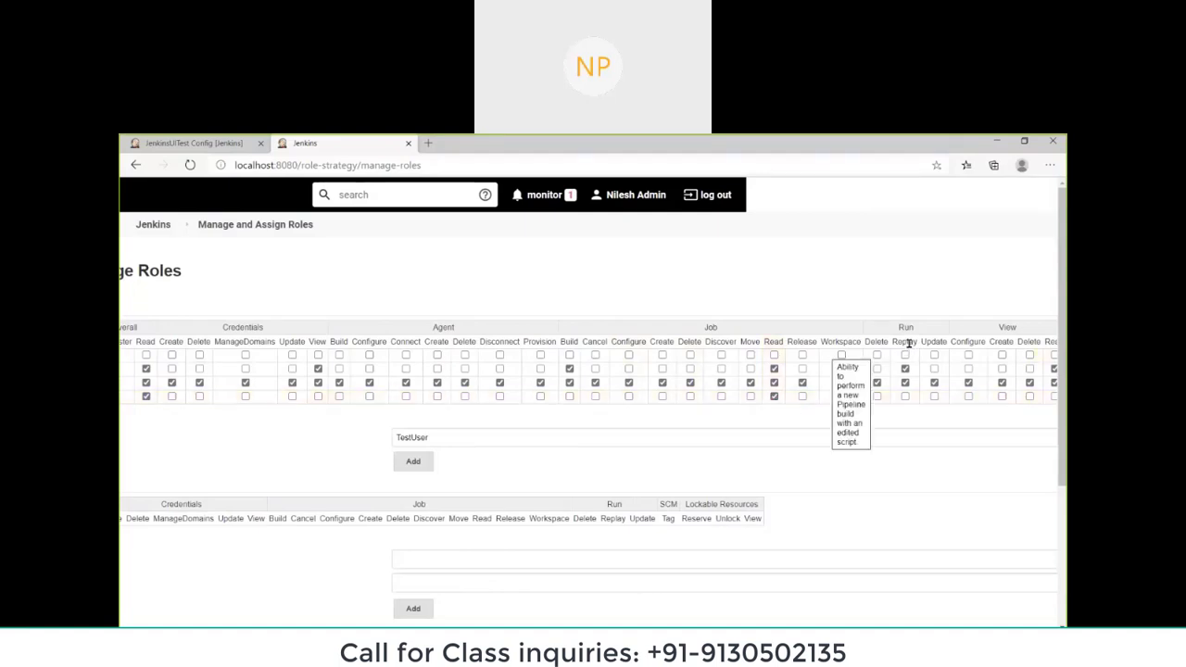
scroll(871, 352, right, 3)
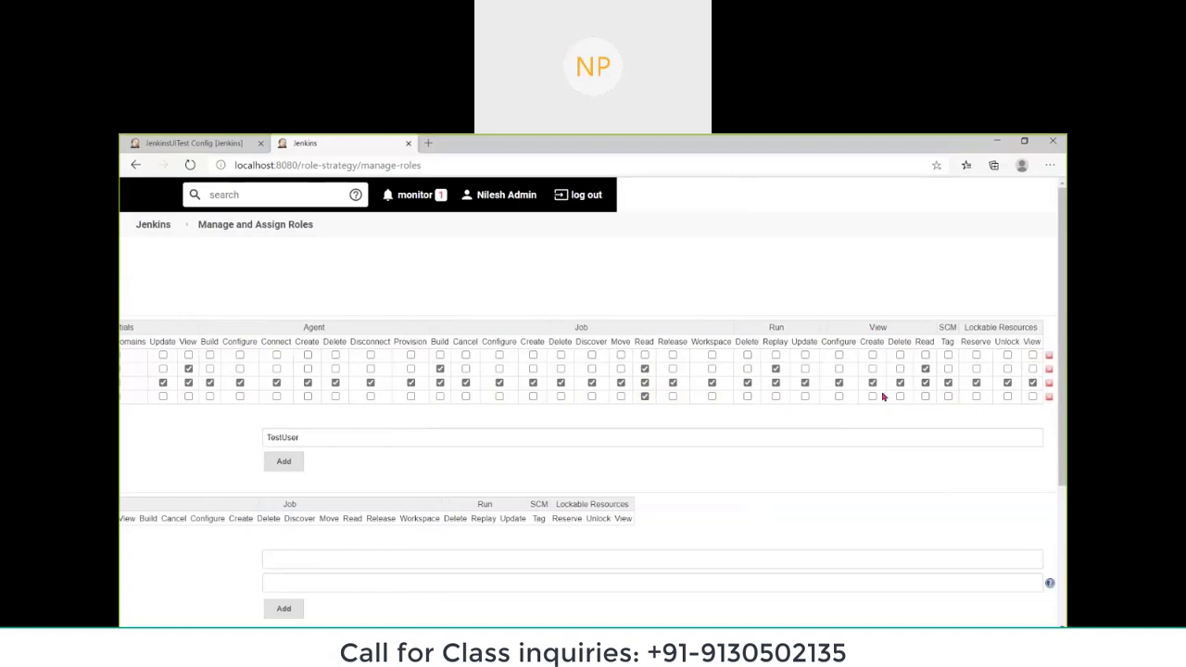
click(925, 397)
scroll(600, 399, left, 7)
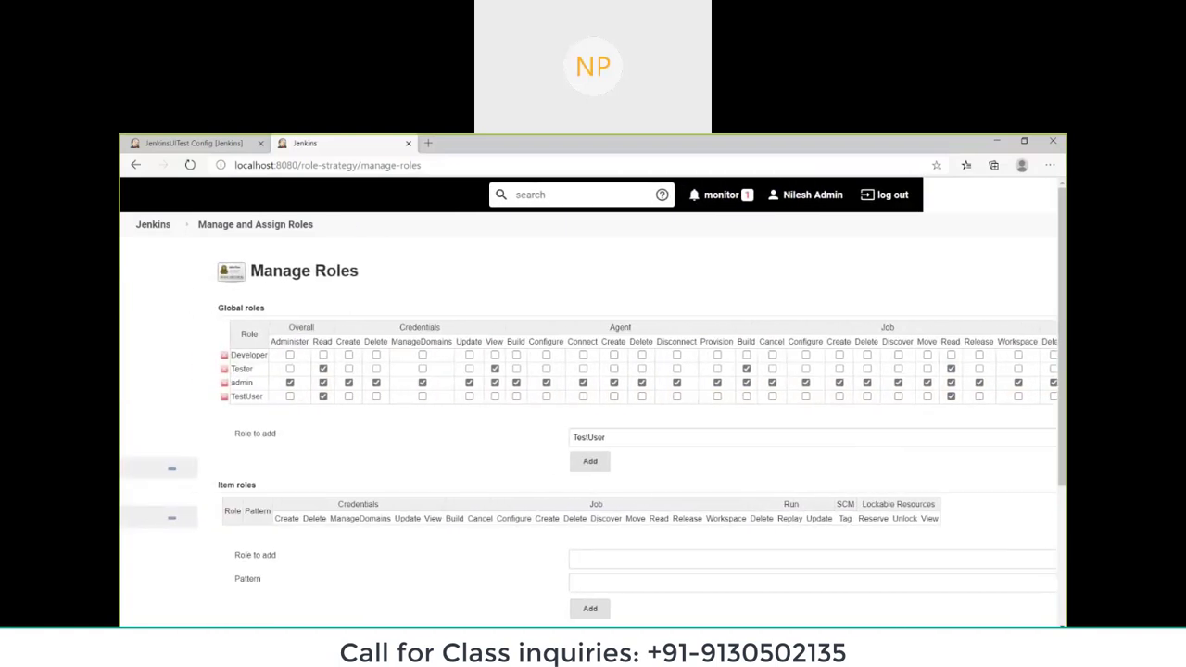
scroll(360, 313, left, 3)
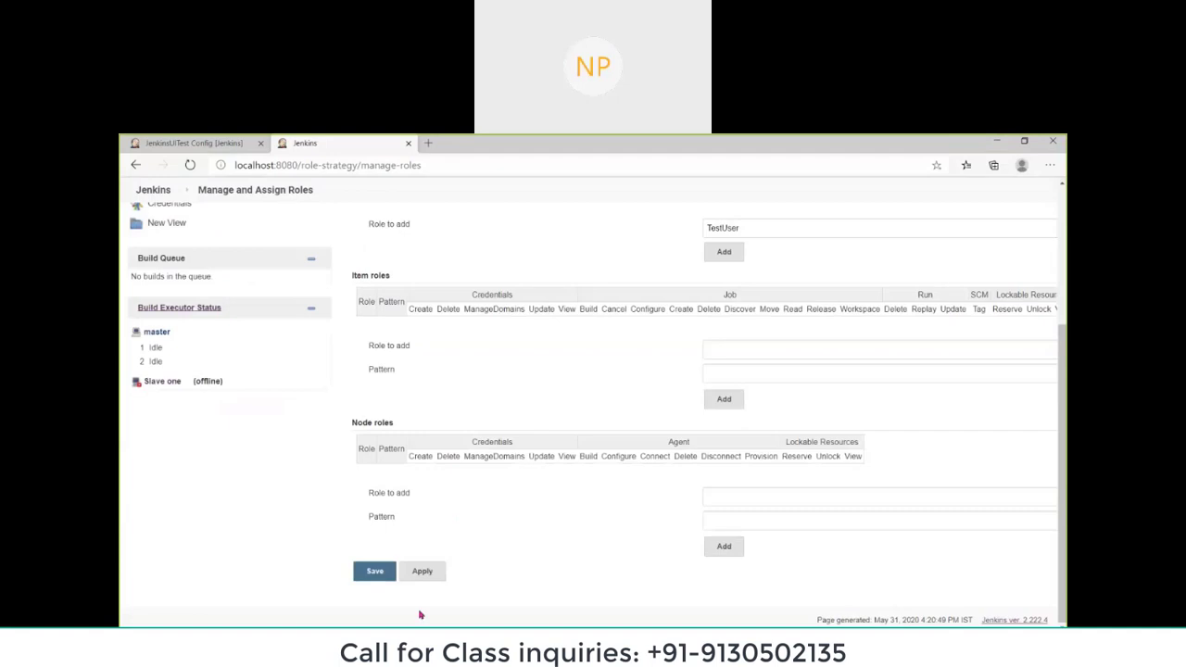
click(372, 573)
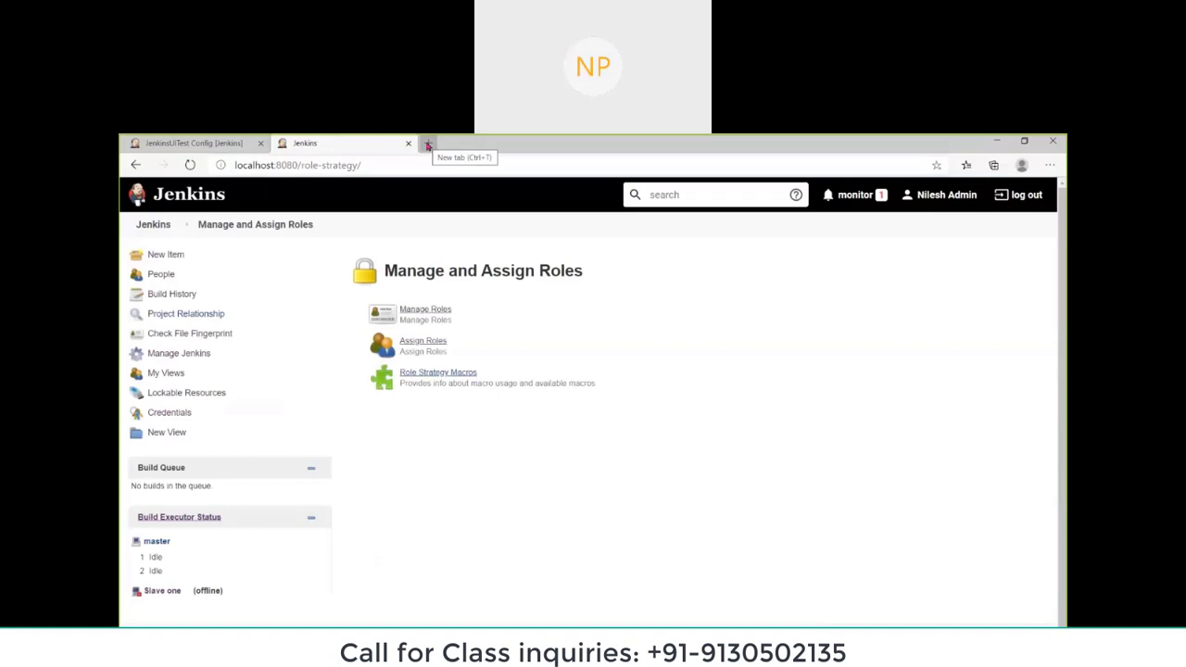
key(alt+Tab)
key(alt+Tab)
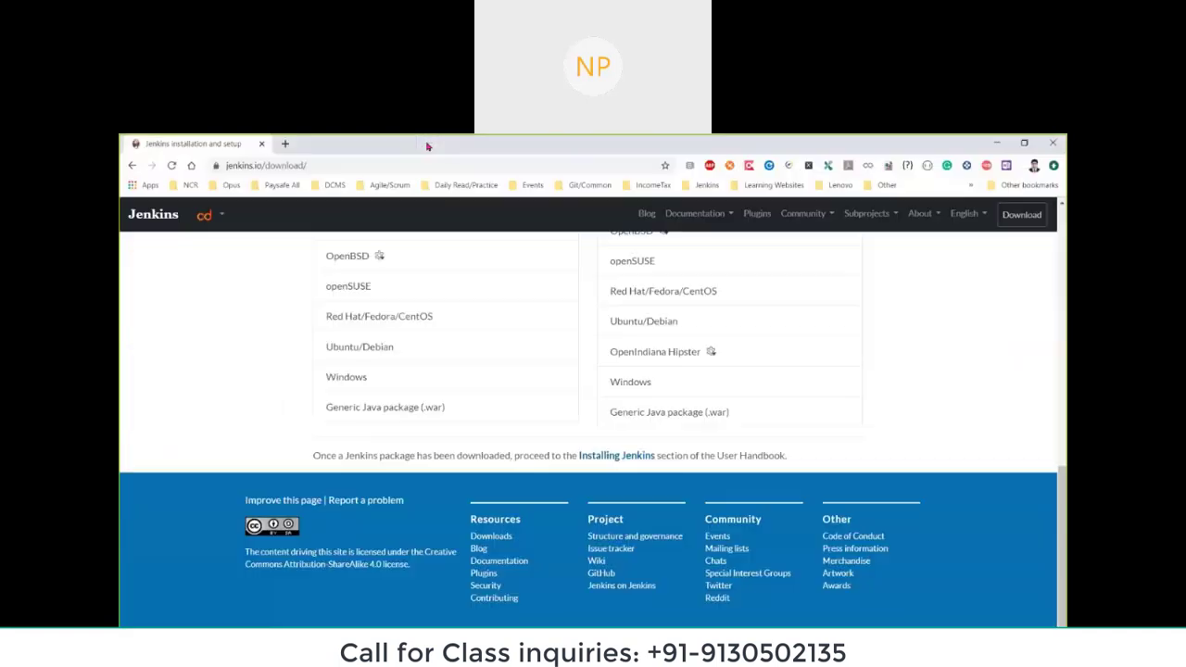
Open localhost:8080 in a new Chrome tab and sign in as TestUser with its password
click(283, 143)
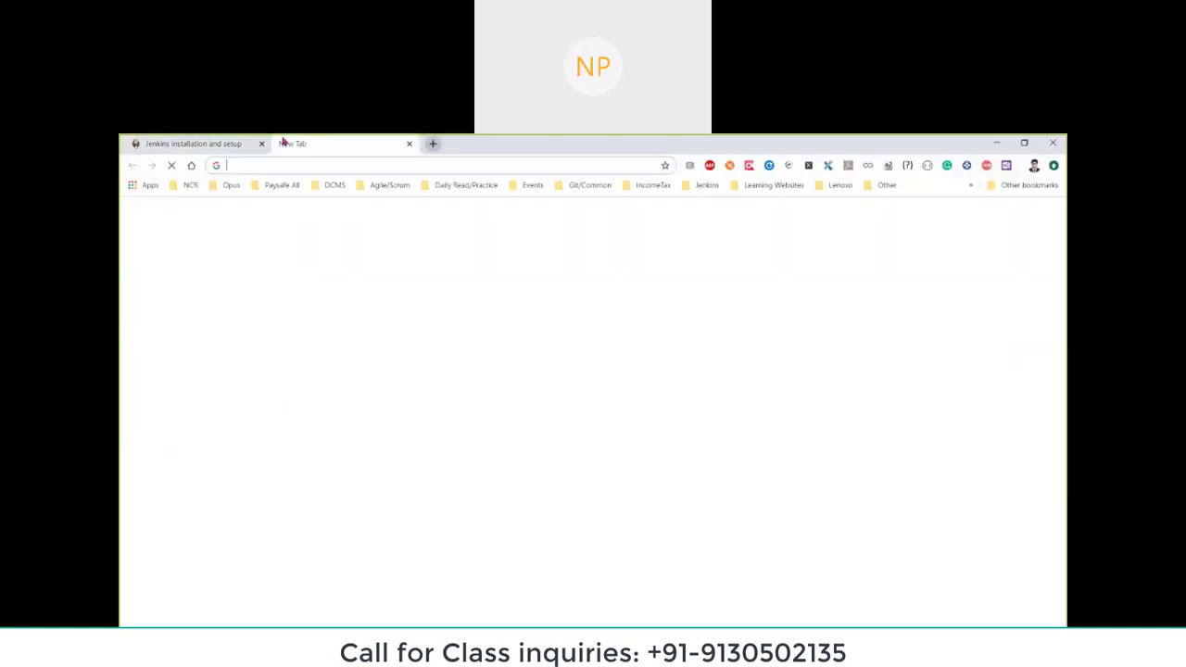
text(localhost:8080)
key(Return)
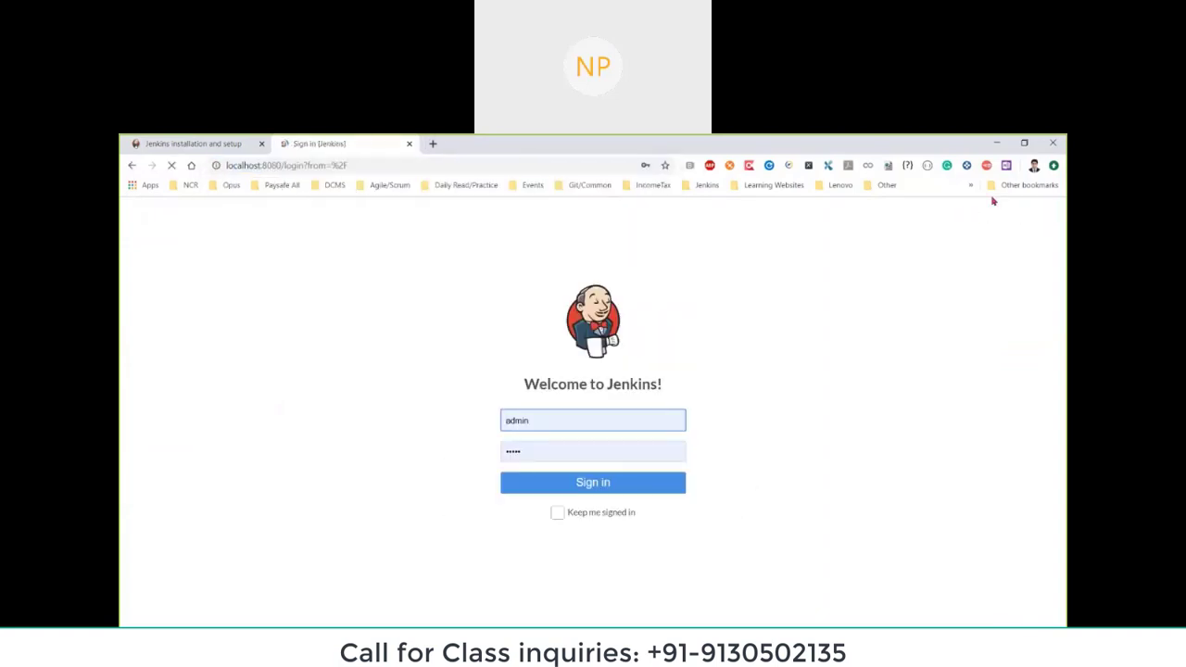
double_click(586, 422)
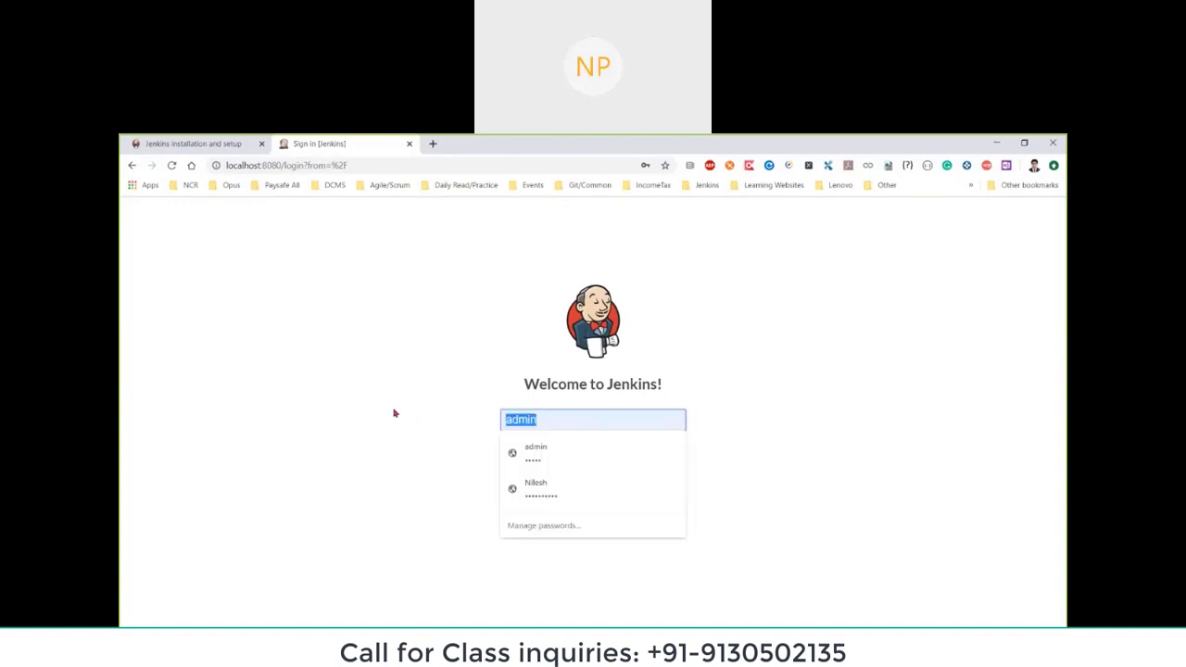
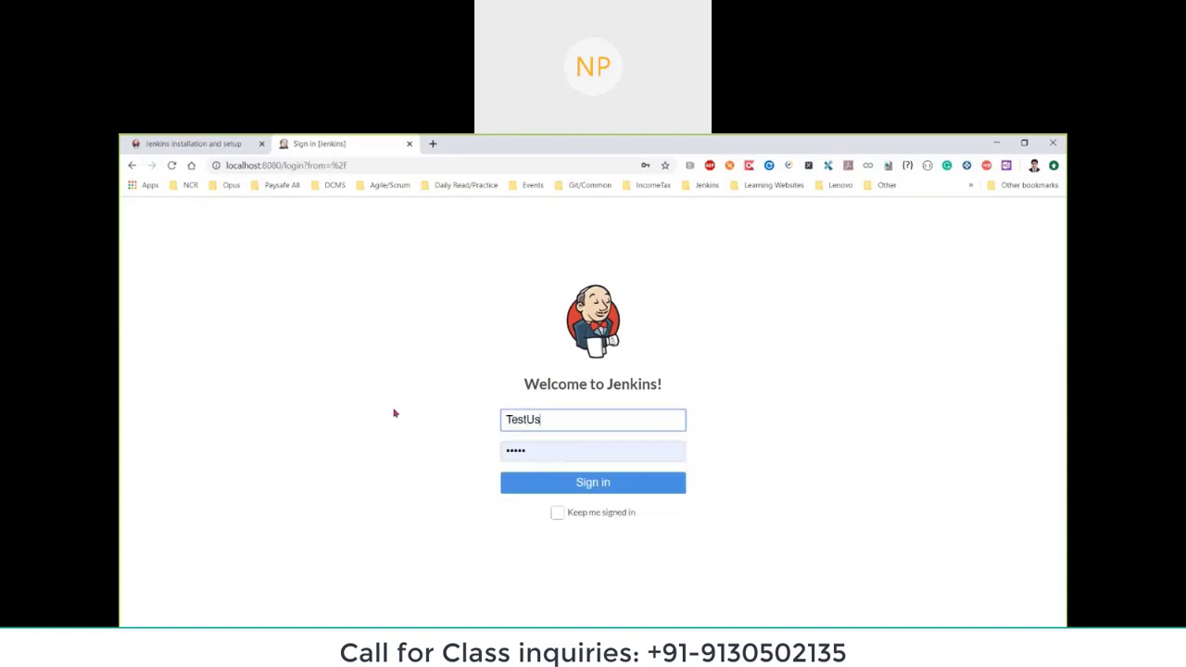
key(Tab)
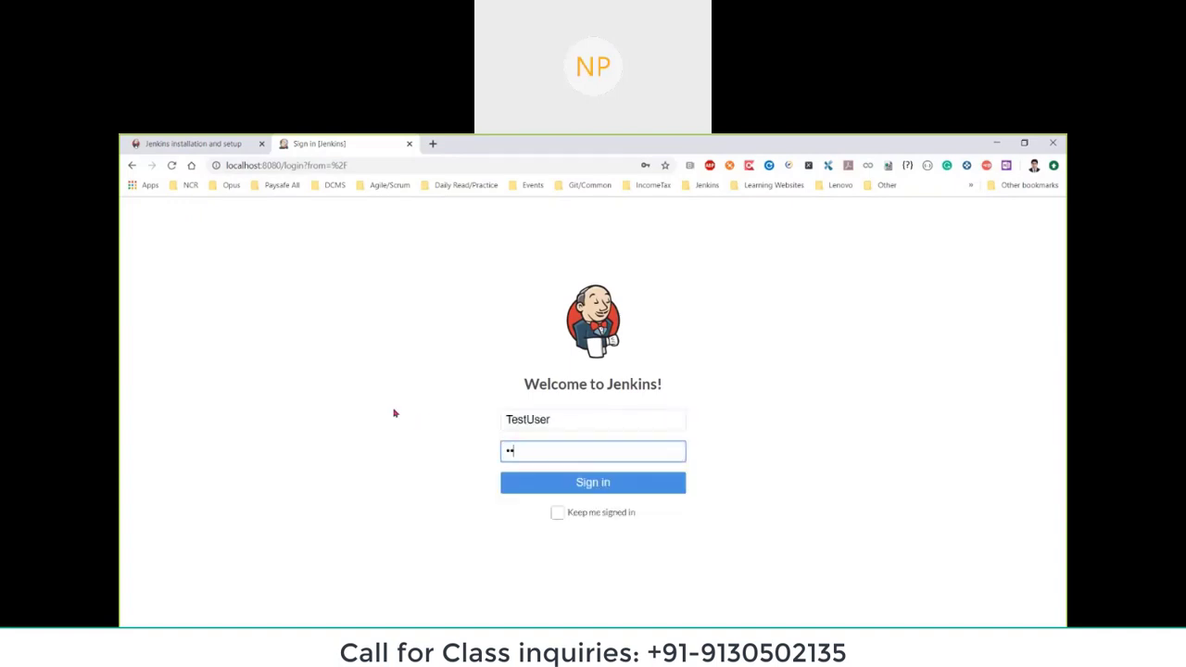
click(601, 494)
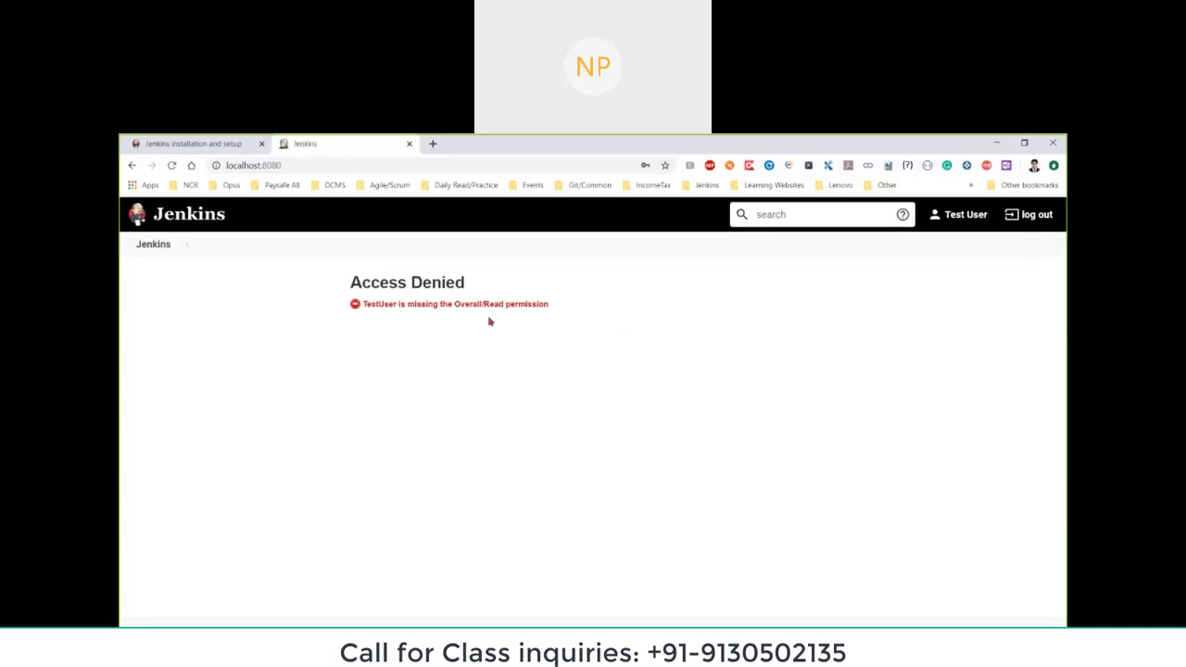
Give the TestUser role Overall Read, Credentials View and Agent Build permissions
key(alt+Tab)
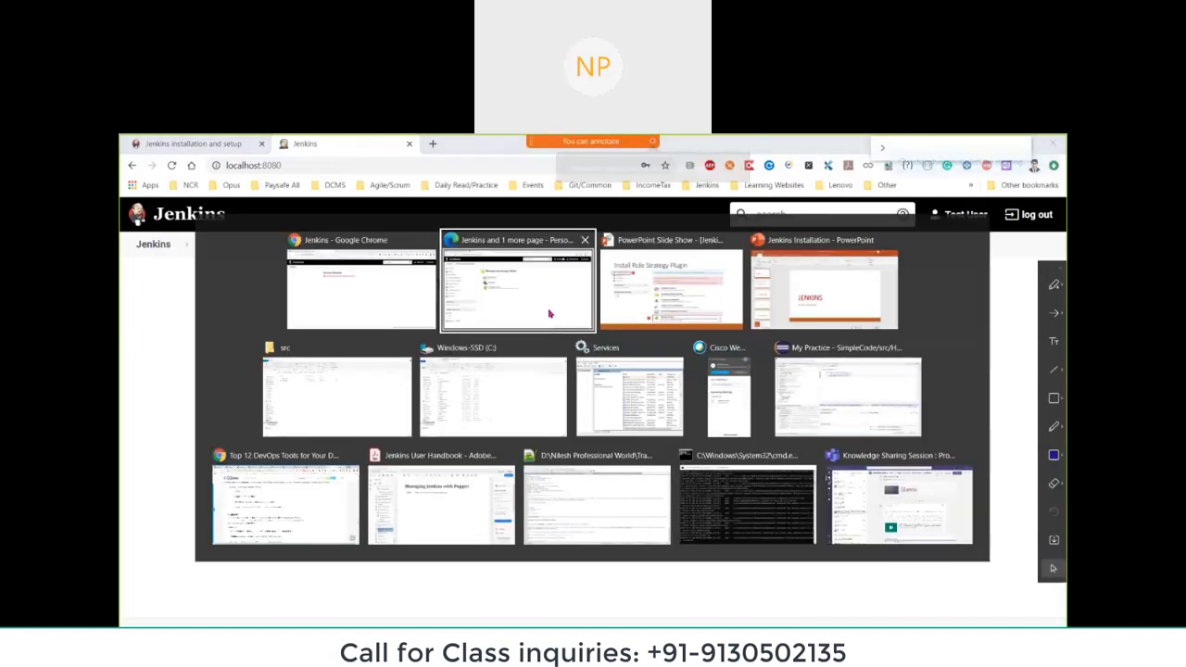
click(419, 311)
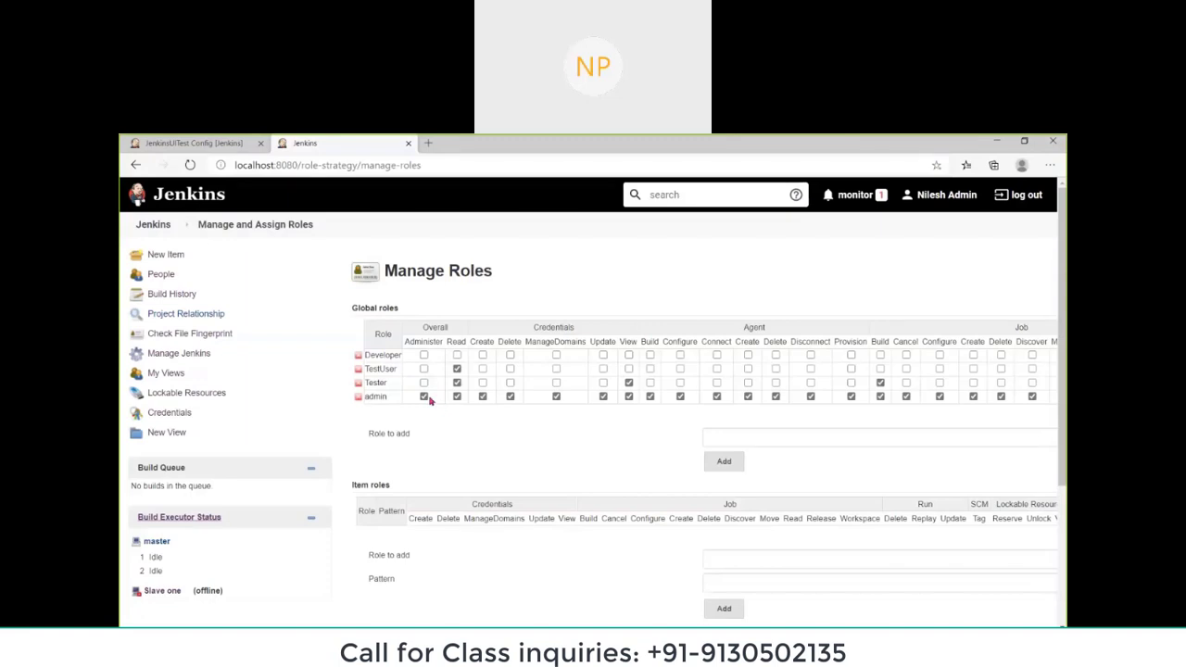
click(457, 382)
click(628, 369)
scroll(714, 365, right, 4)
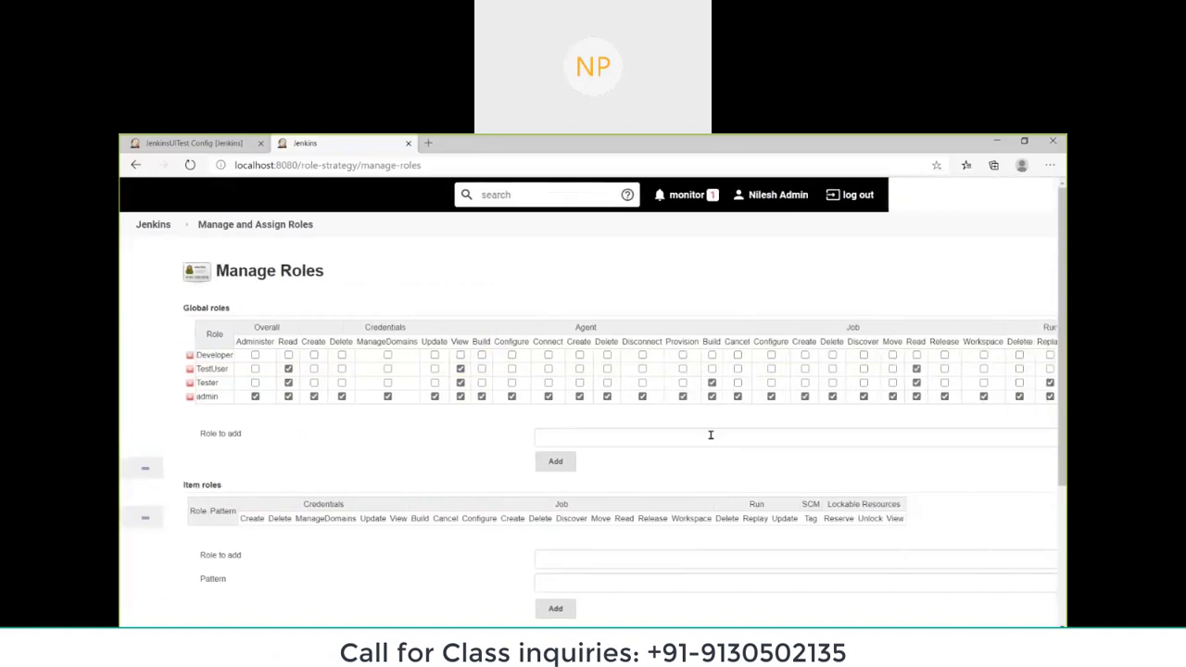
click(713, 383)
scroll(860, 479, right, 6)
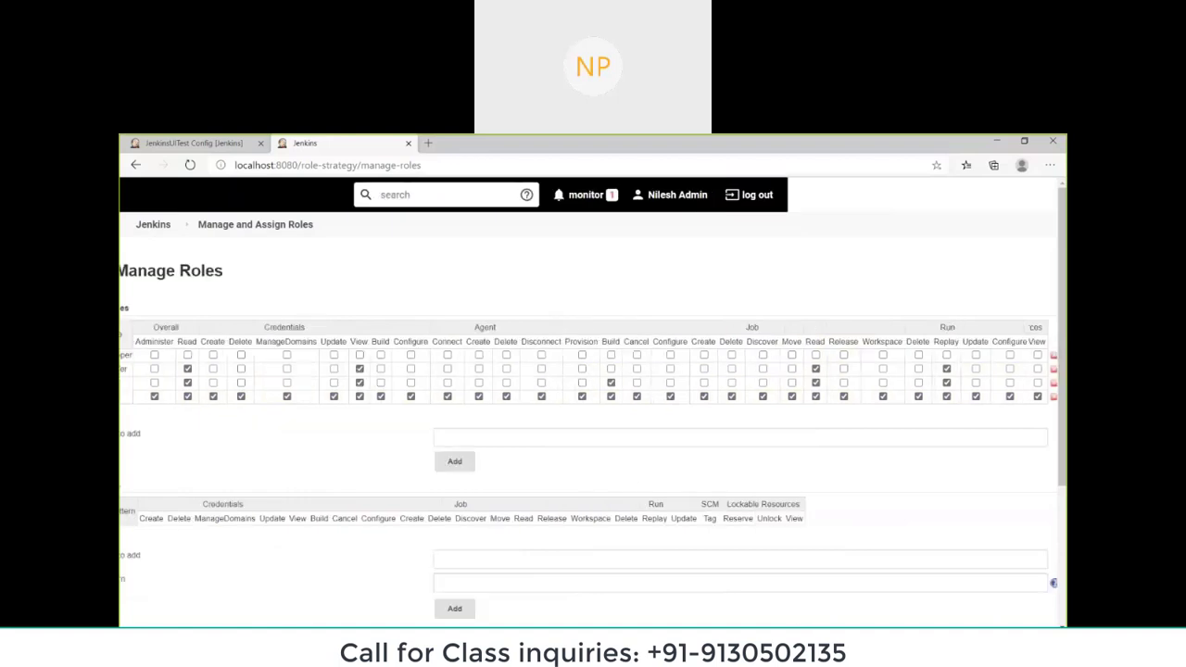
Apply and save the role permissions, then return to the test user's window
scroll(593, 417, down, 5)
click(419, 571)
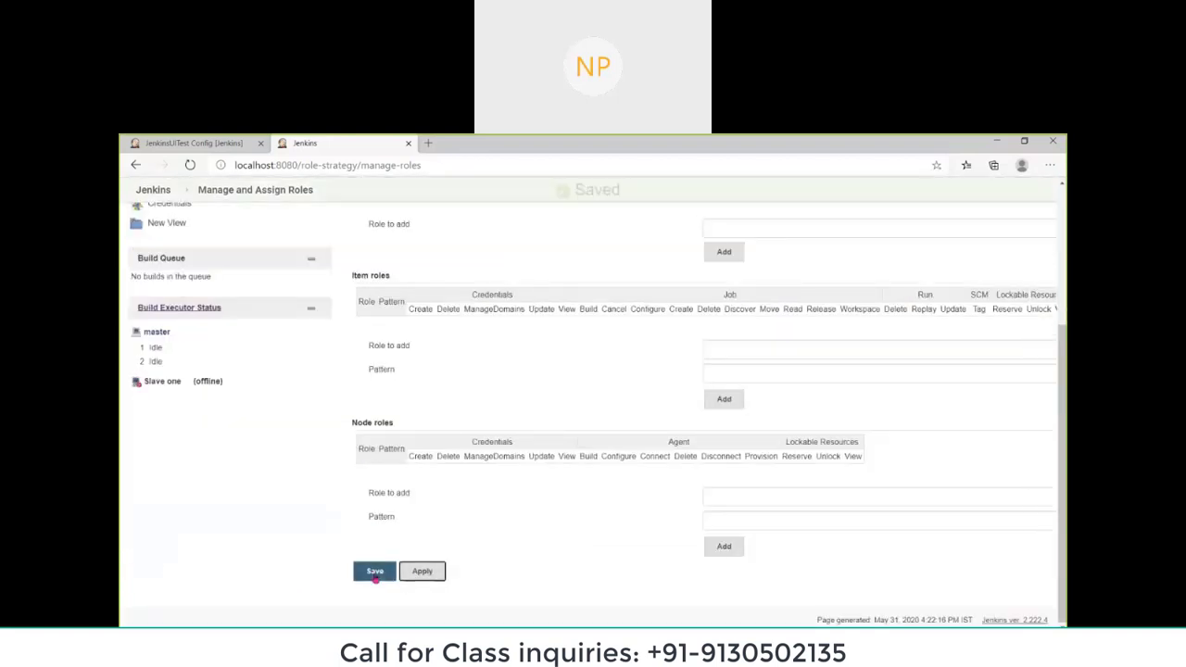
click(374, 570)
key(super+Tab)
key(Return)
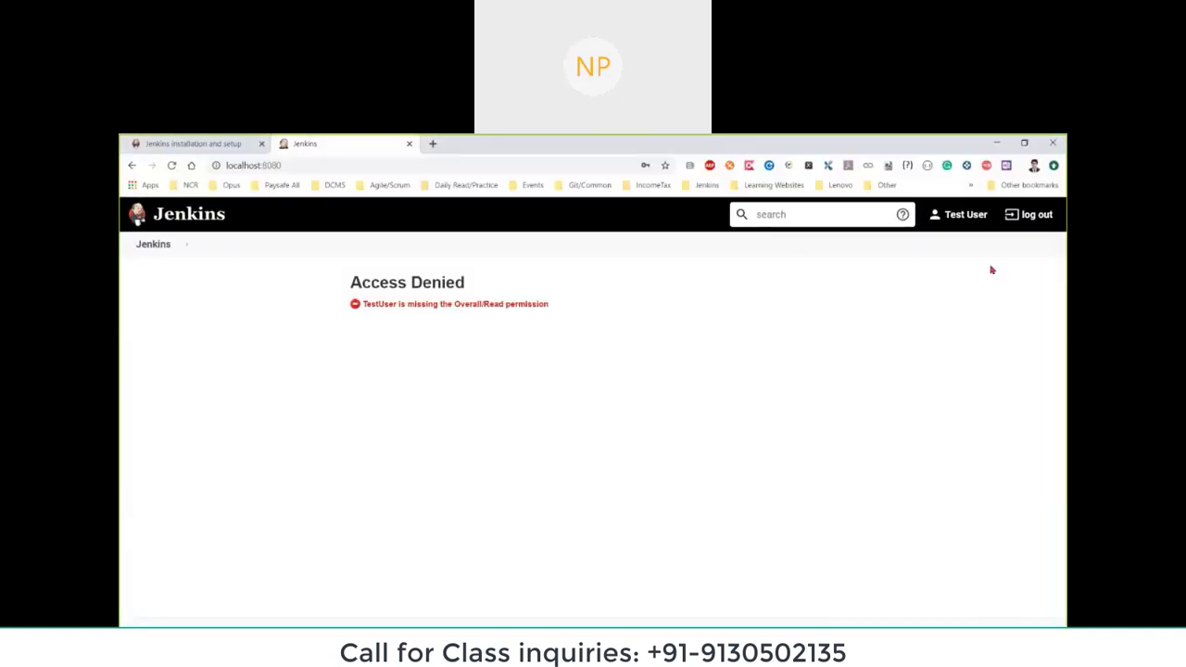
Reload the test user's page, then re-apply and save the roles as admin
click(172, 167)
click(173, 167)
key(alt+Tab)
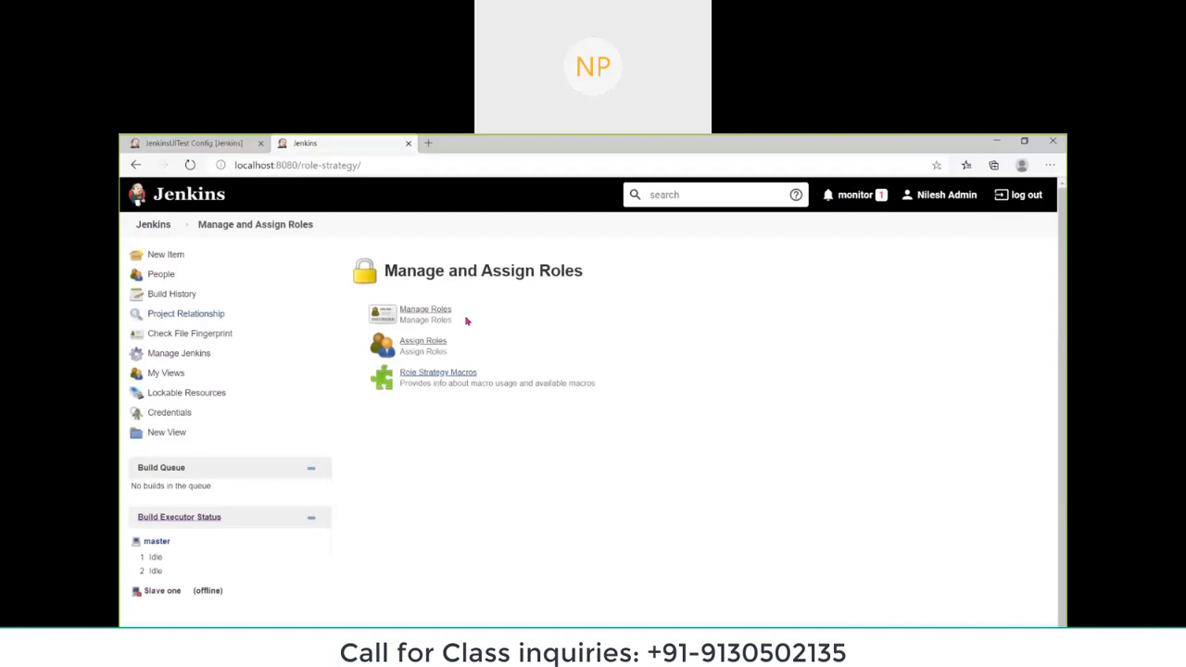
click(440, 308)
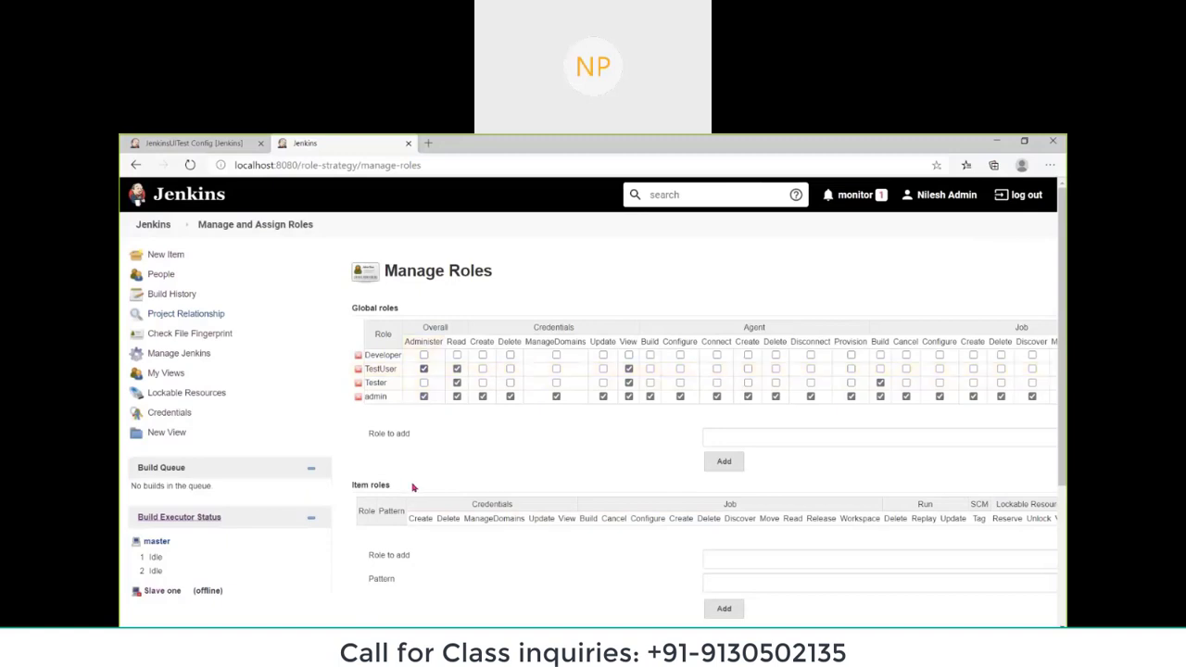
scroll(414, 488, down, 10)
click(418, 569)
click(371, 568)
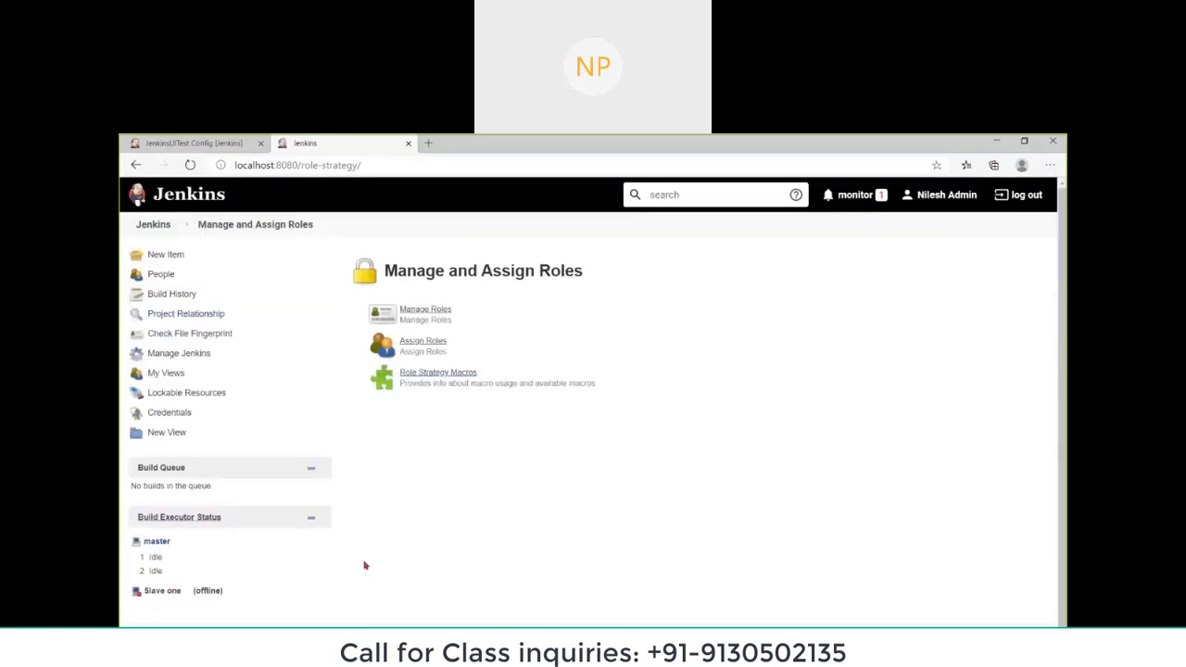
Refresh the test user's page, sign out, and choose the saved TestUser login
key(alt+Tab)
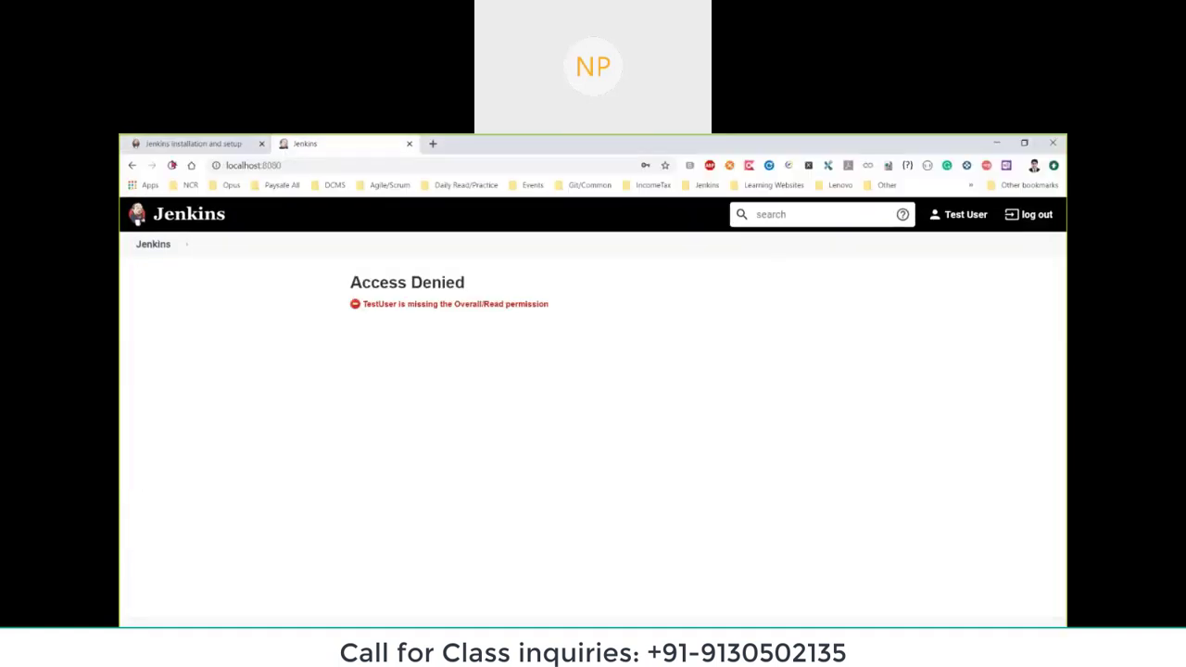
click(170, 165)
click(1021, 214)
double_click(537, 419)
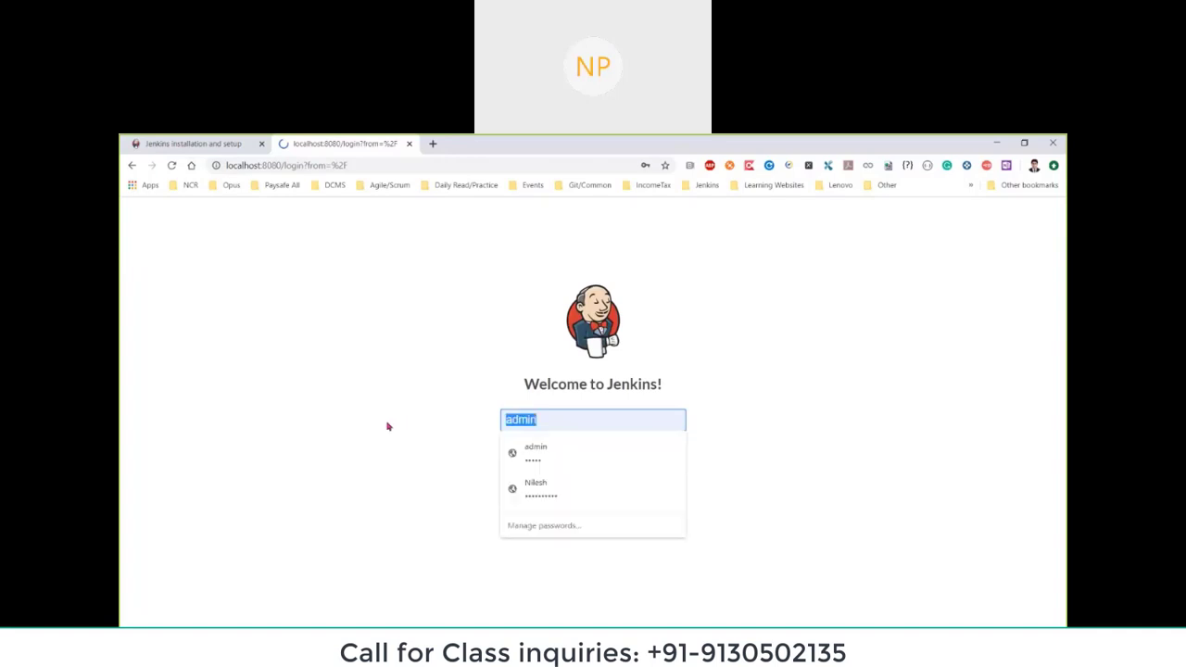
text(Test)
key(Down)
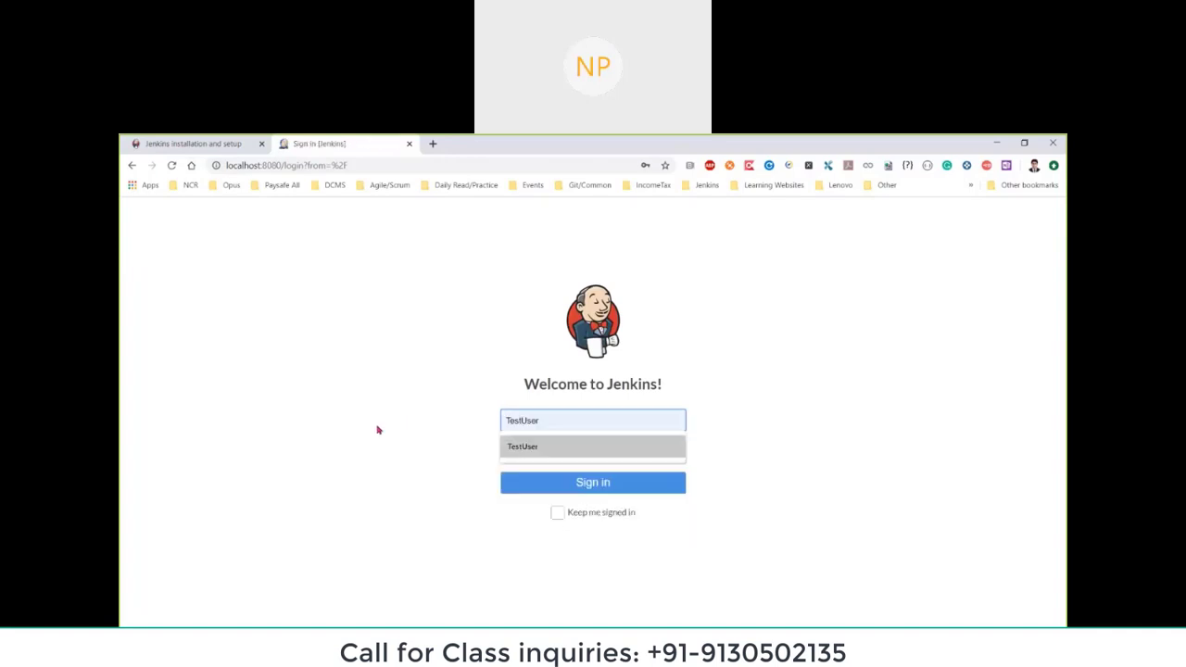
key(Return)
Enter the test user's password and sign in as TestUser
double_click(567, 450)
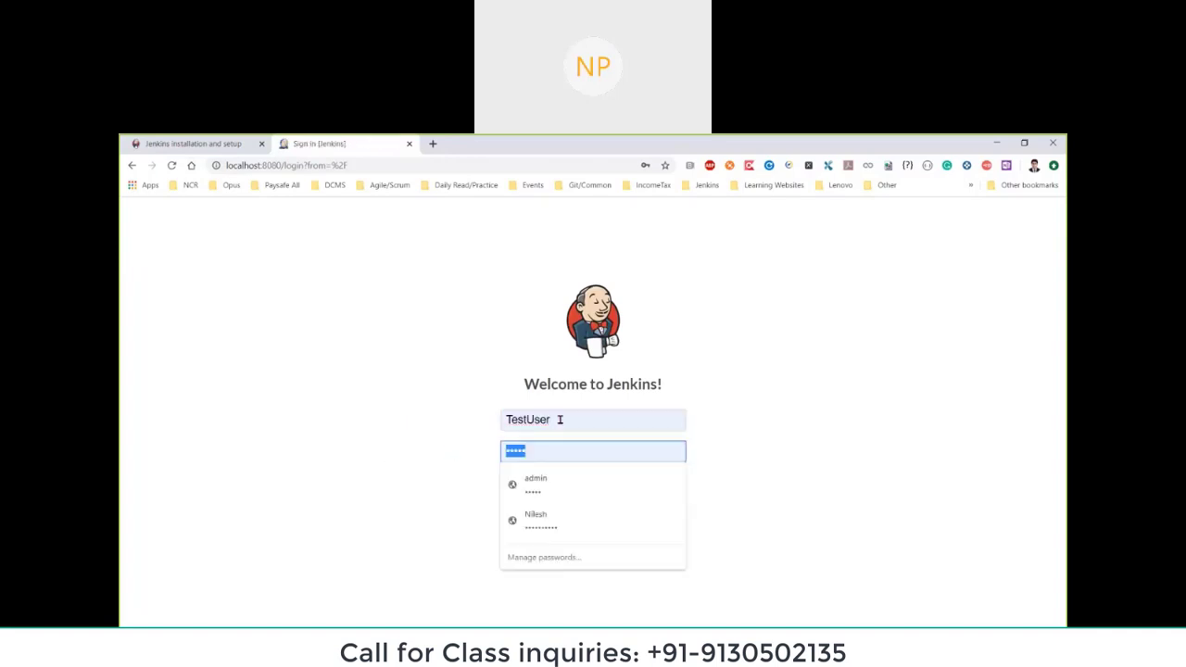
click(565, 454)
double_click(565, 452)
click(567, 493)
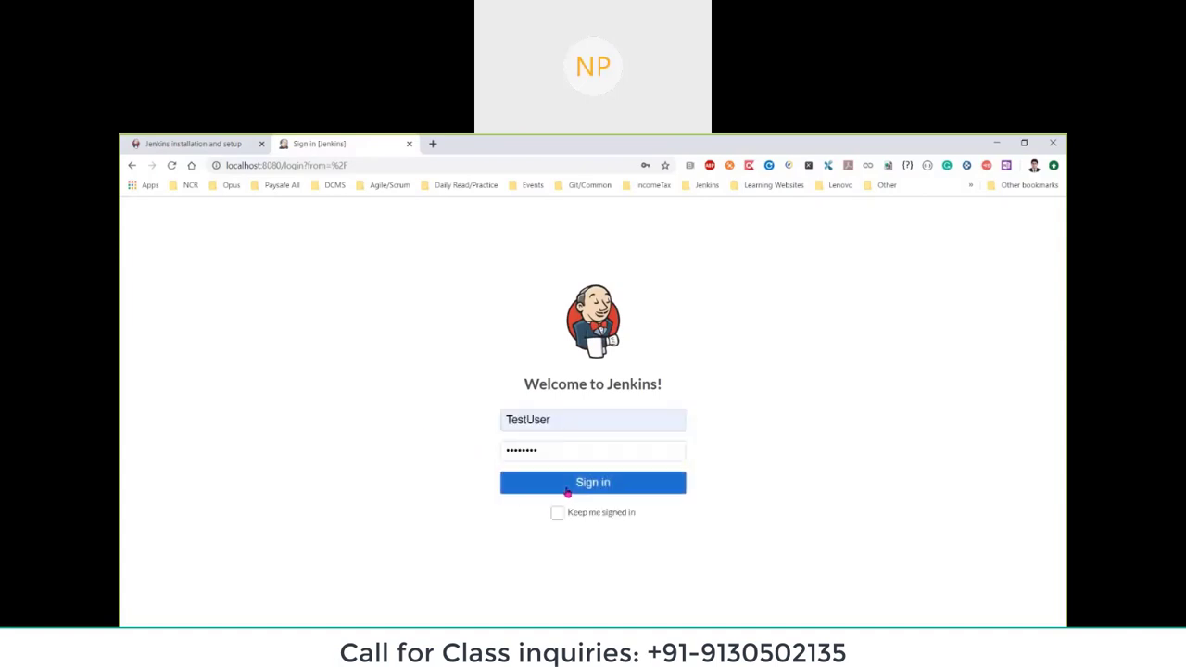
key(alt+Tab)
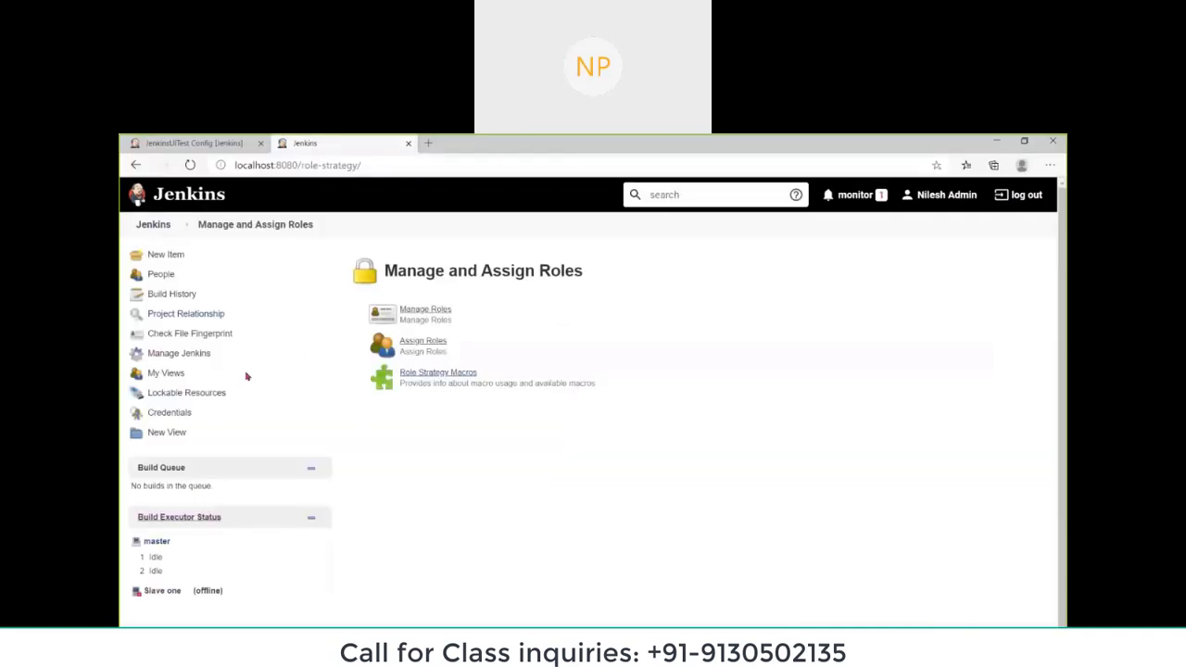
Open Manage Roles and select the Tester role name before returning to the test user's window
click(423, 314)
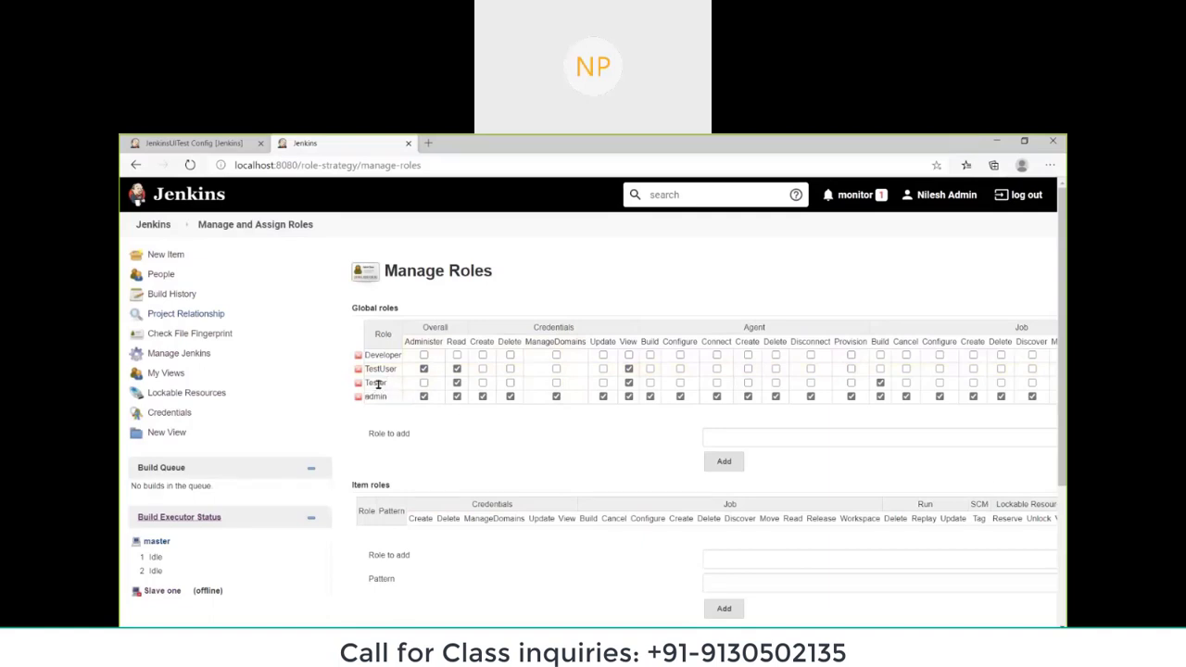
double_click(377, 384)
key(alt+Tab)
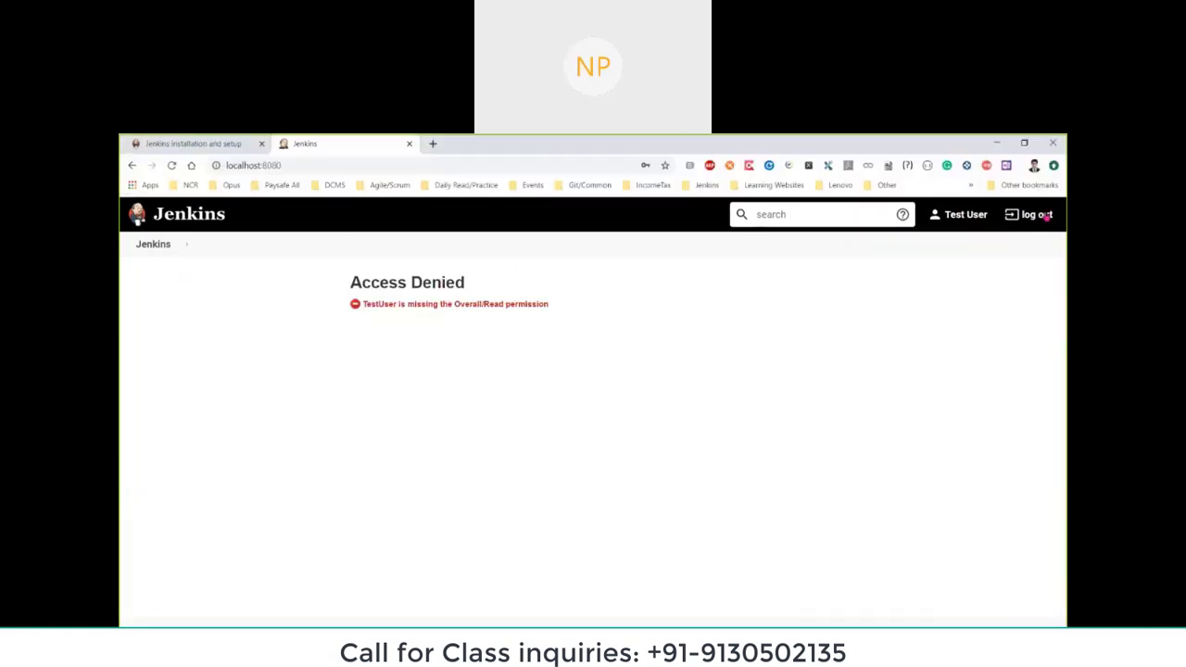
Sign out and try signing in as Tester with its password
click(533, 414)
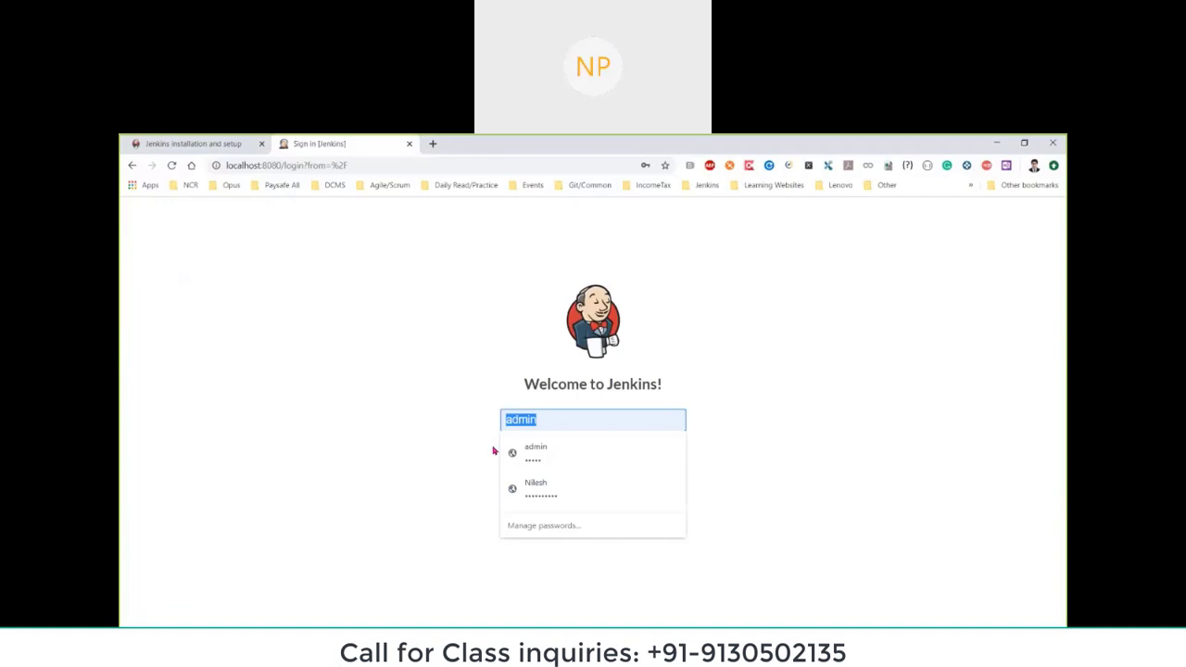
key(Tab)
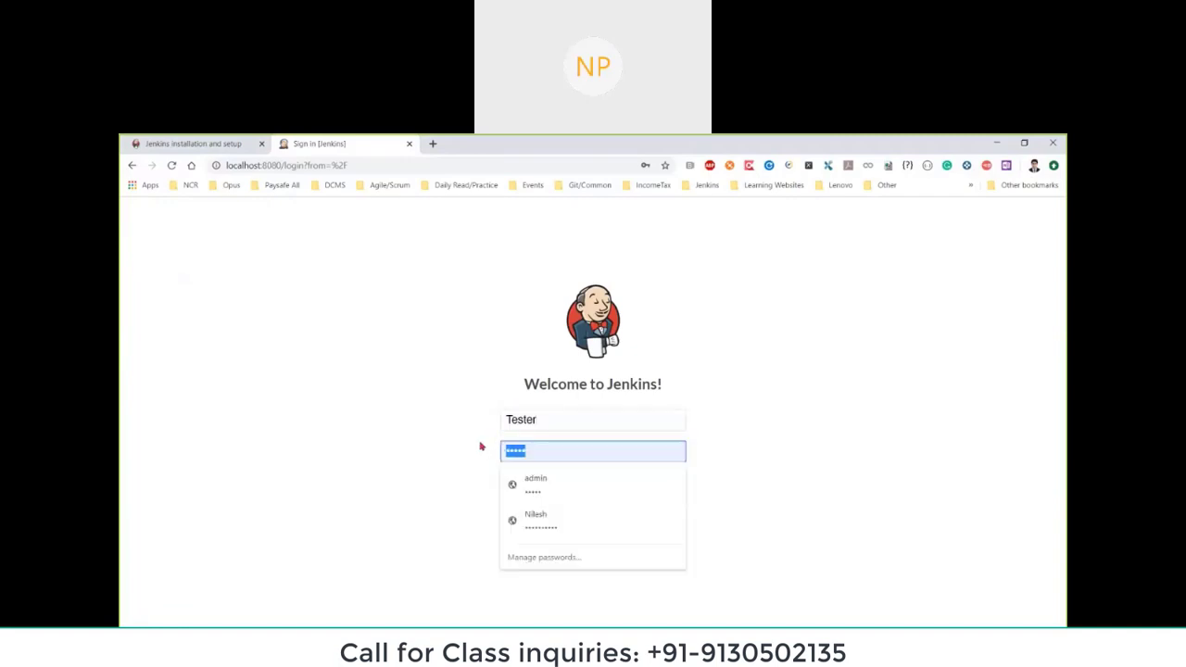
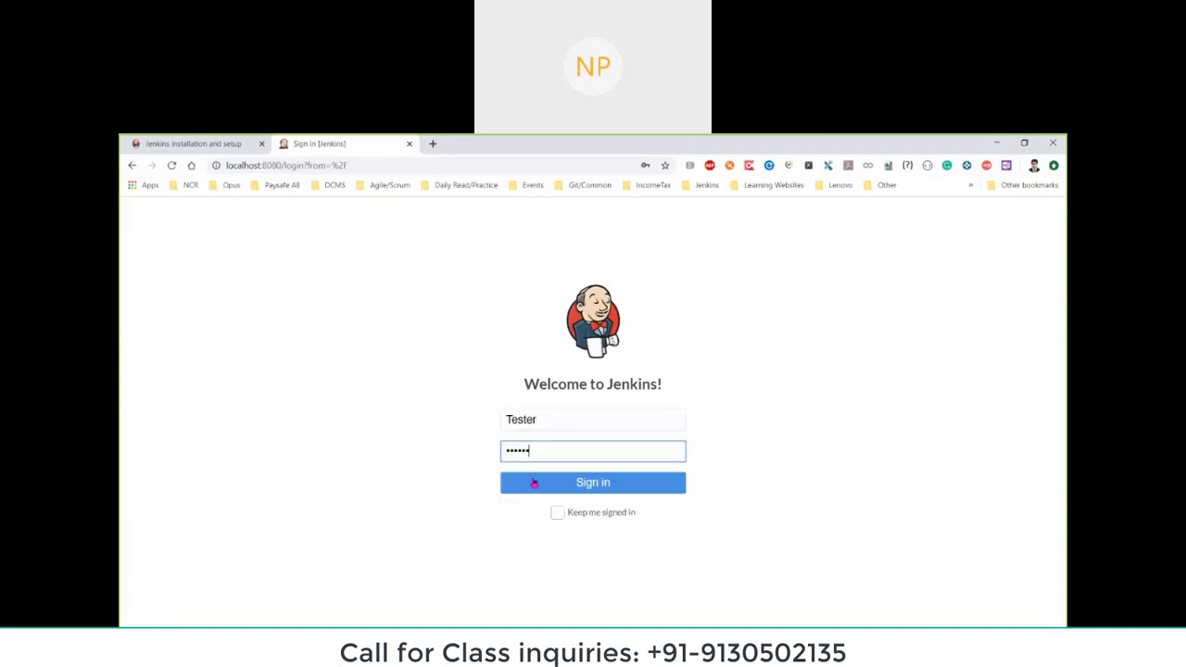
click(547, 476)
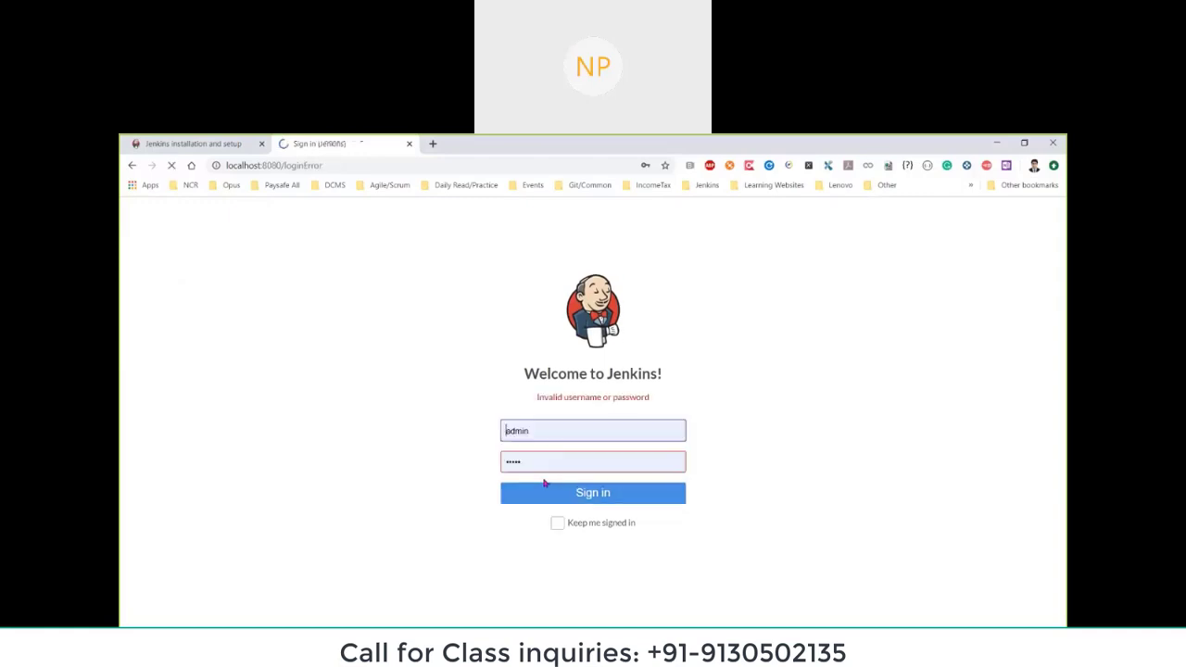
Retry the Tester login after the invalid-credentials error, retyping username and password
double_click(553, 437)
text(Tester)
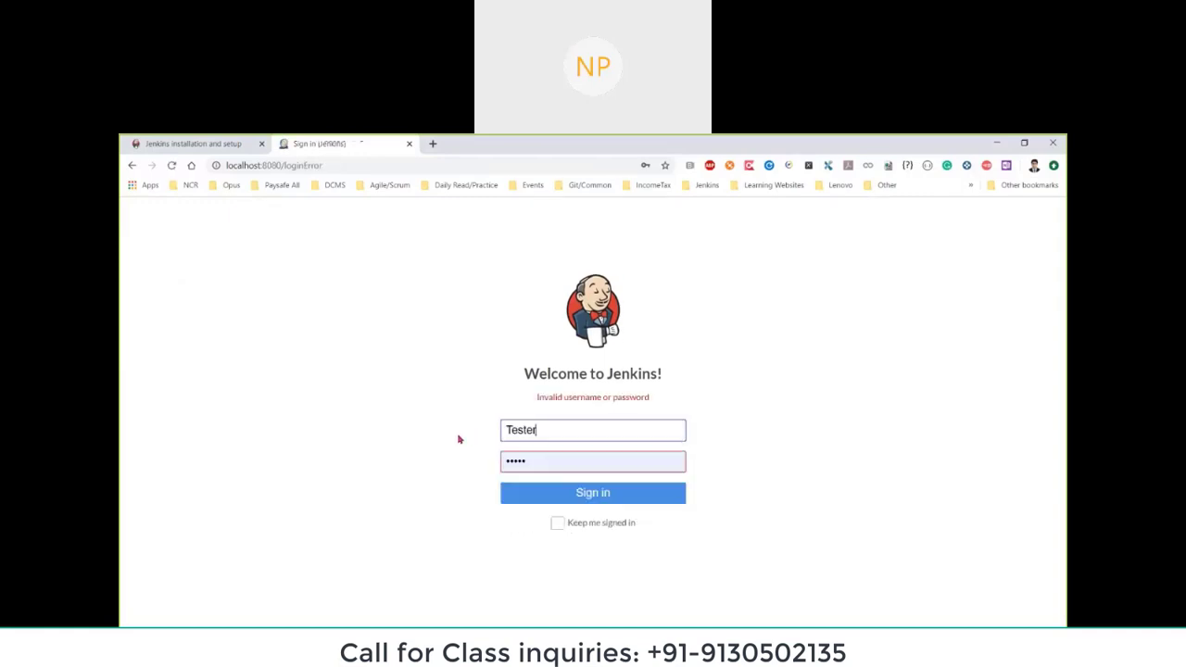
double_click(552, 466)
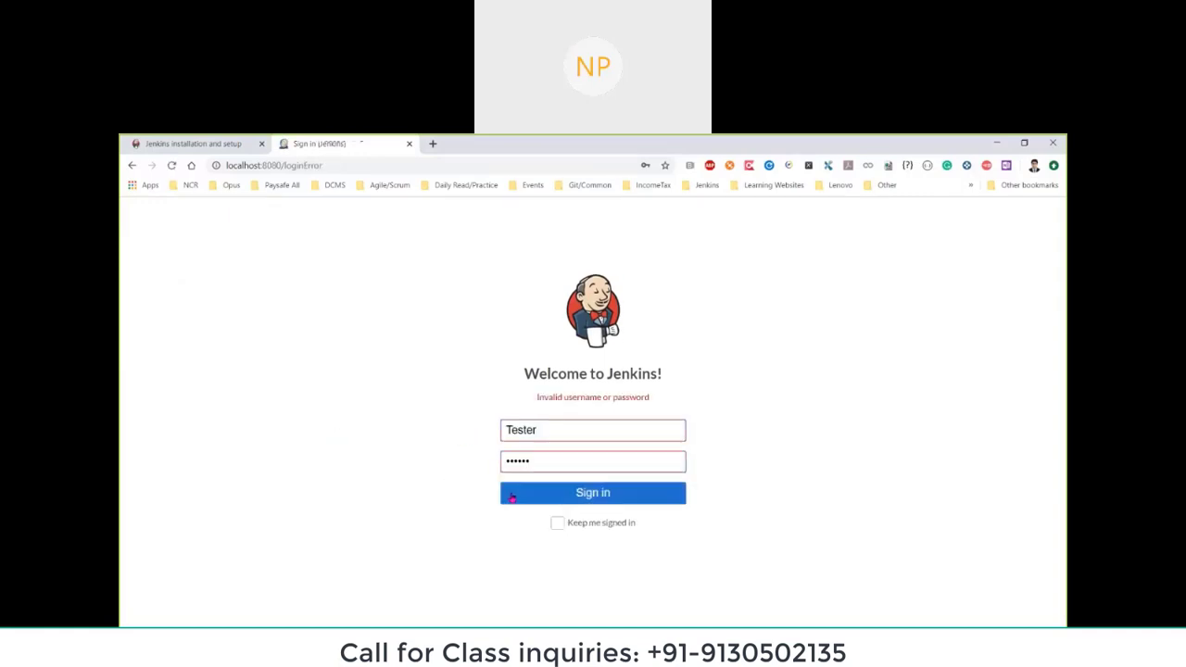
click(508, 495)
double_click(548, 429)
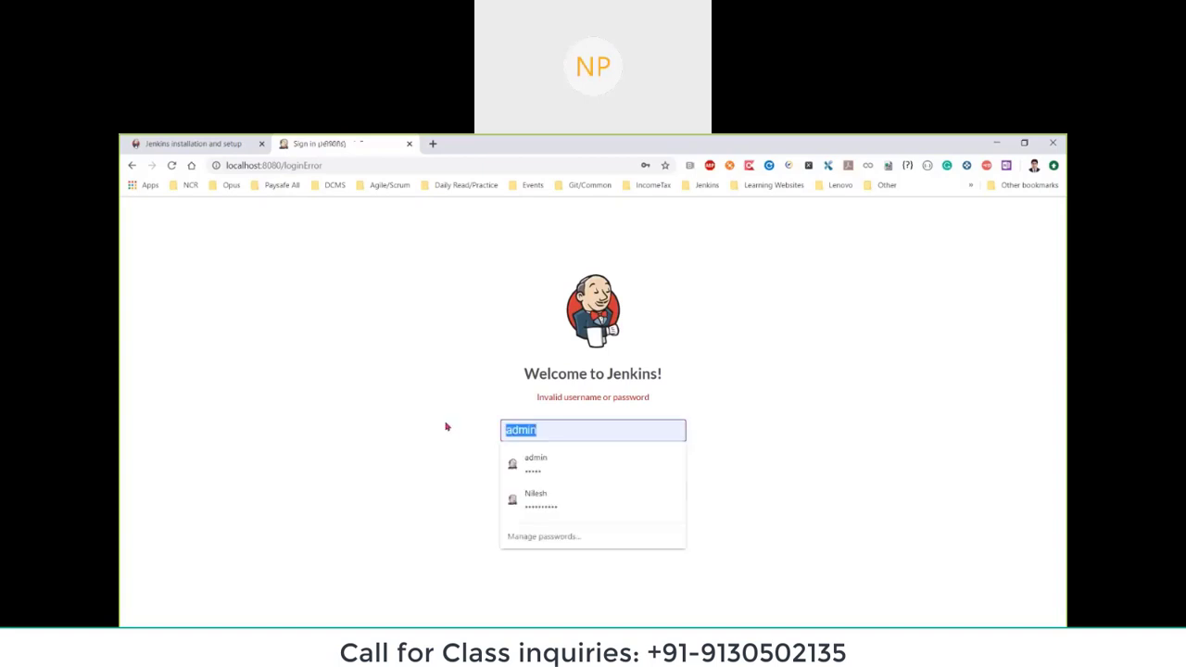
text(Tester)
double_click(566, 459)
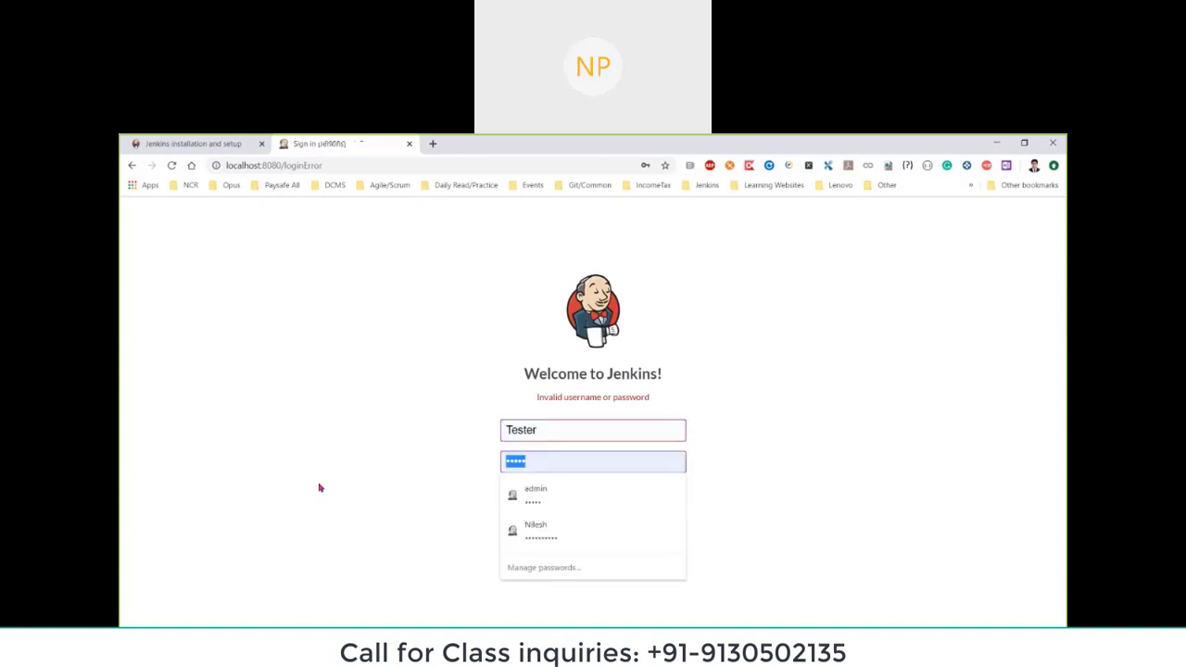
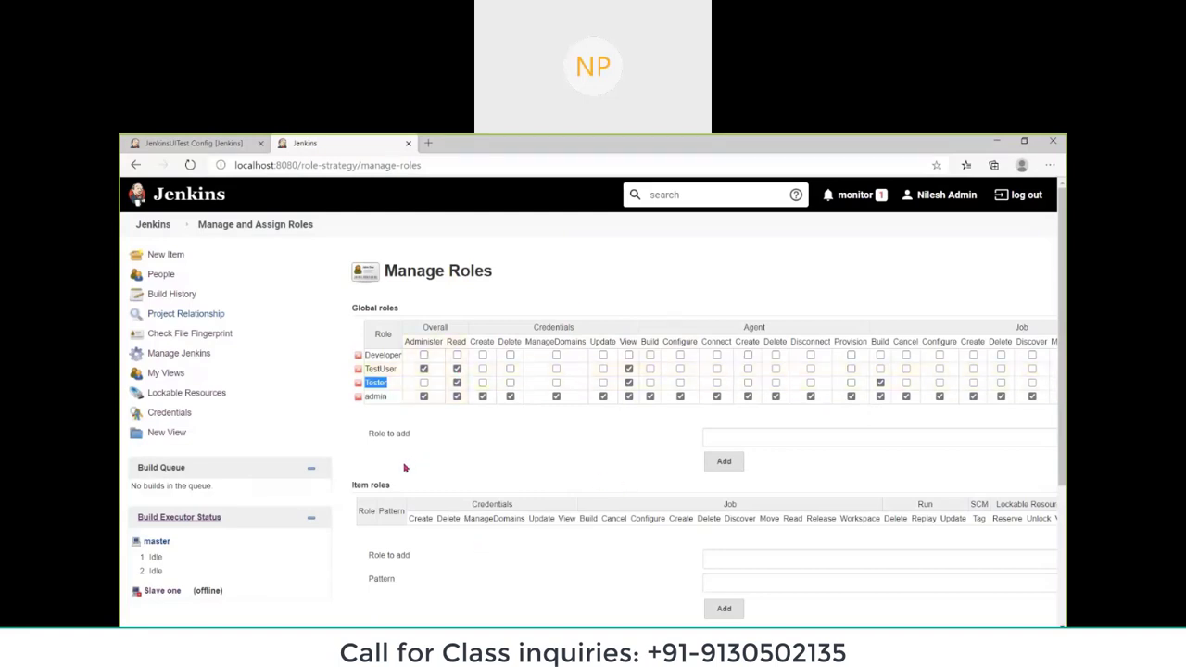
key(alt+Tab)
double_click(563, 429)
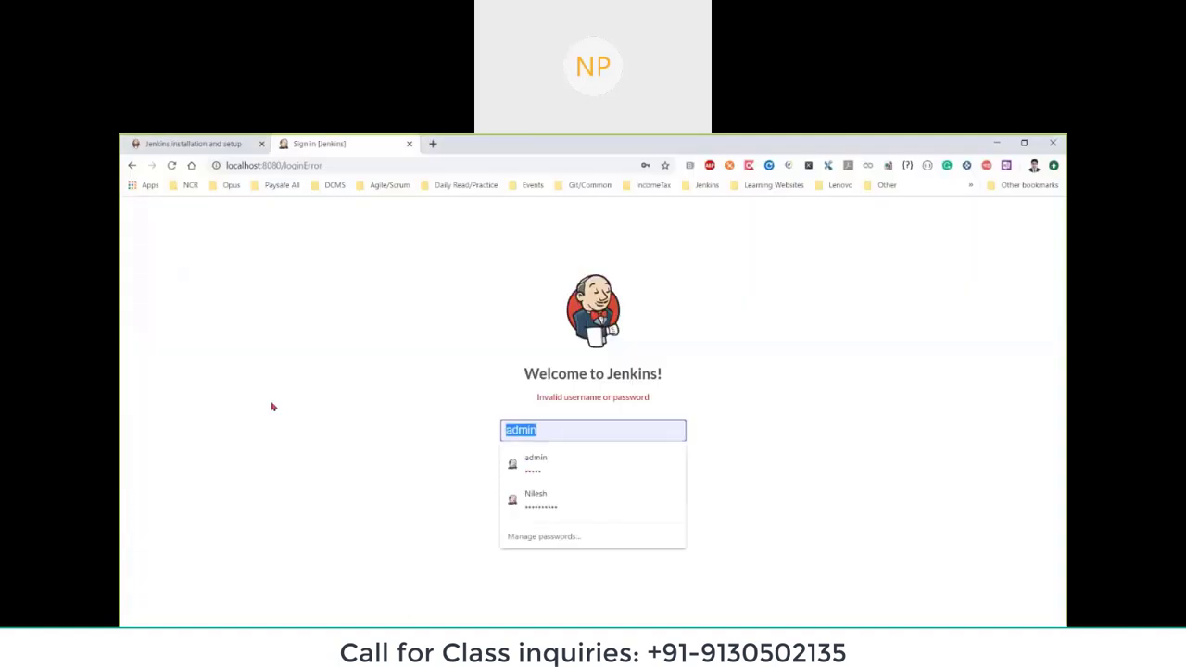
key(Tab)
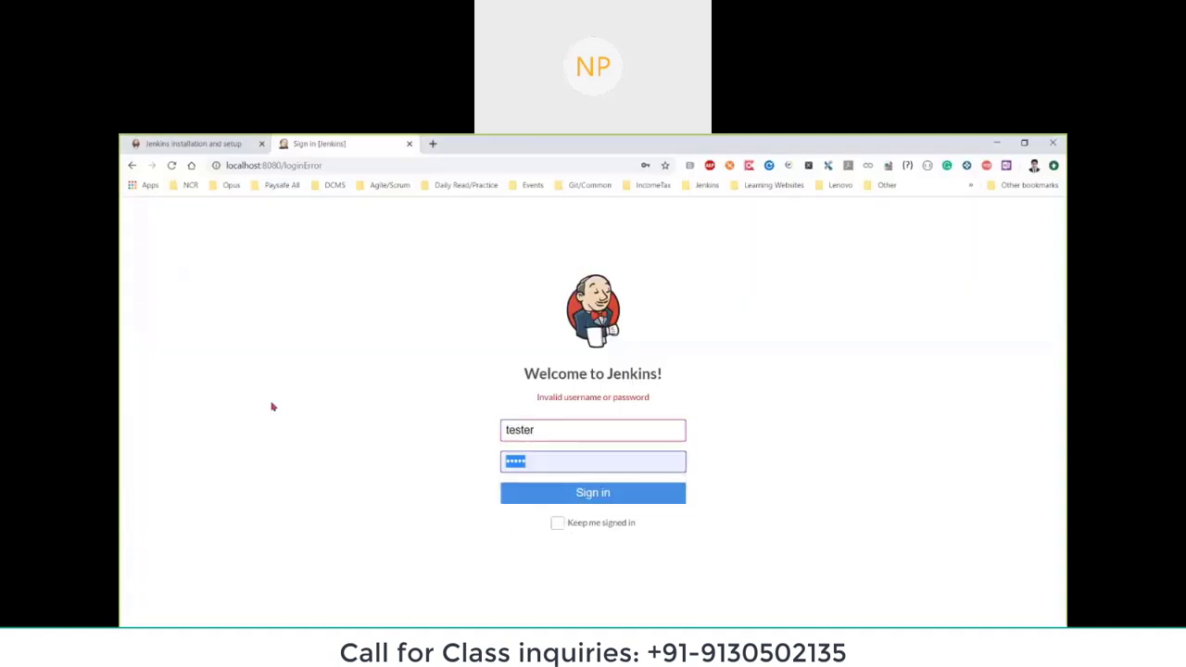
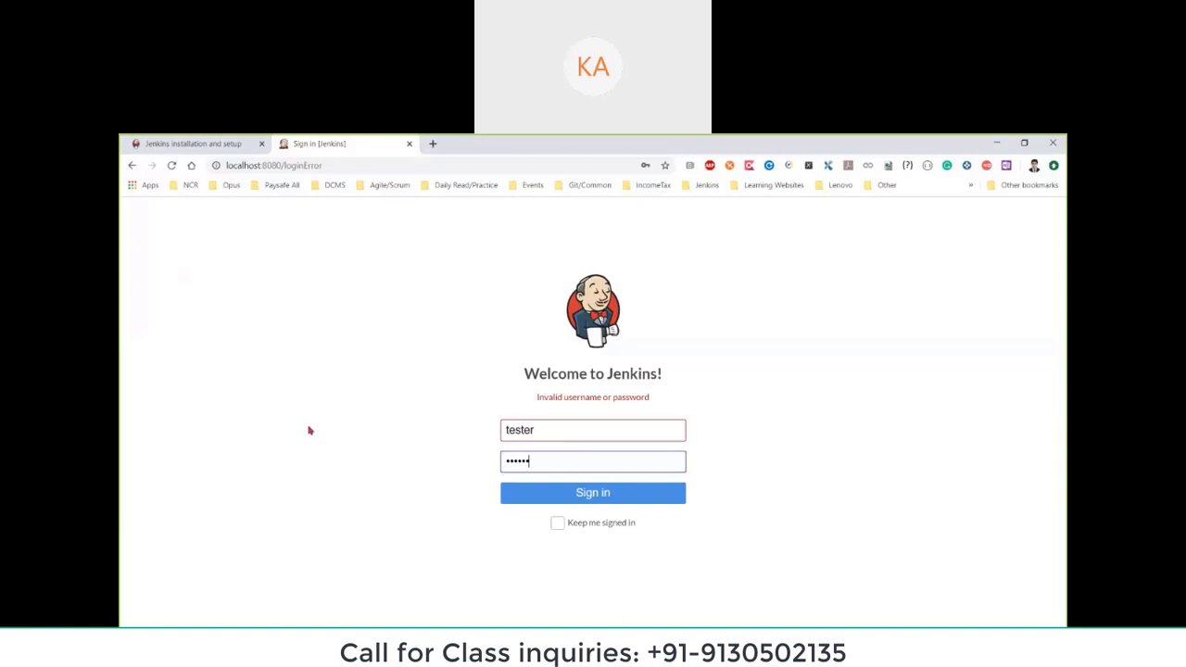
click(555, 501)
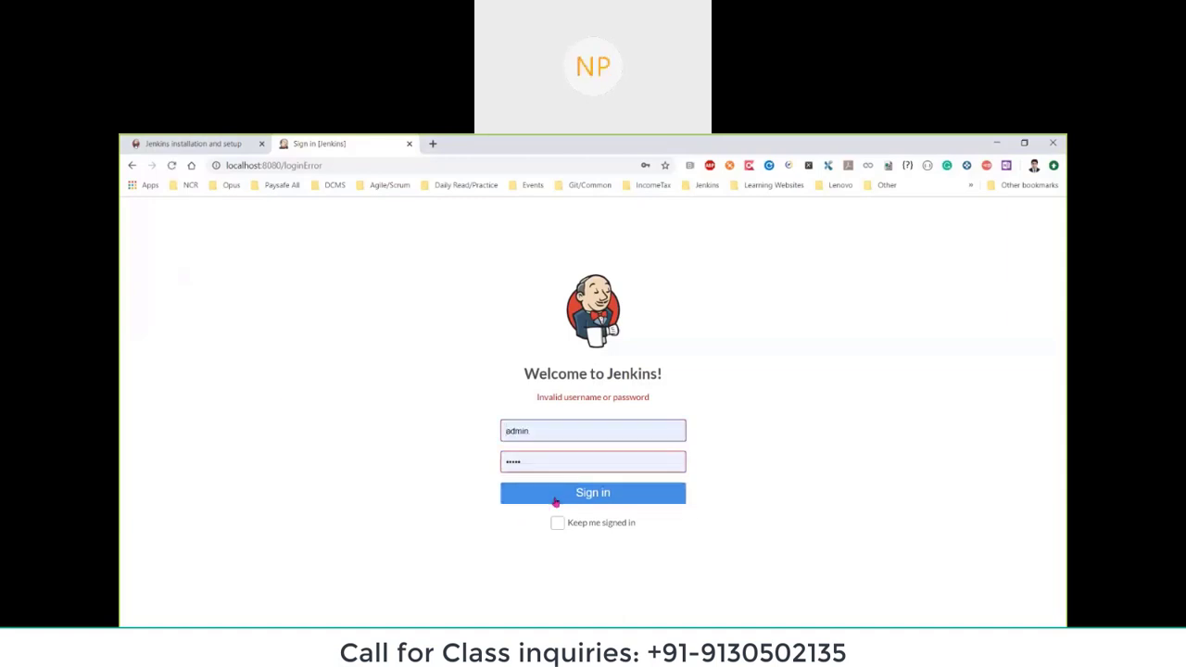
key(alt+Tab)
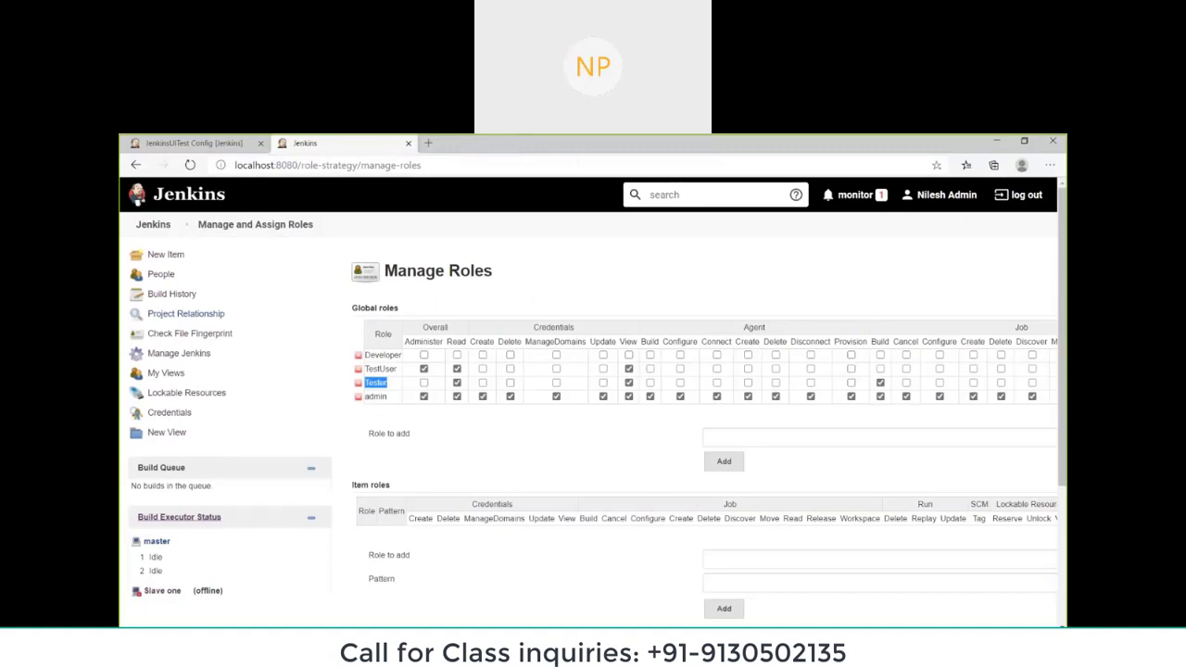
scroll(593, 389, right, 5)
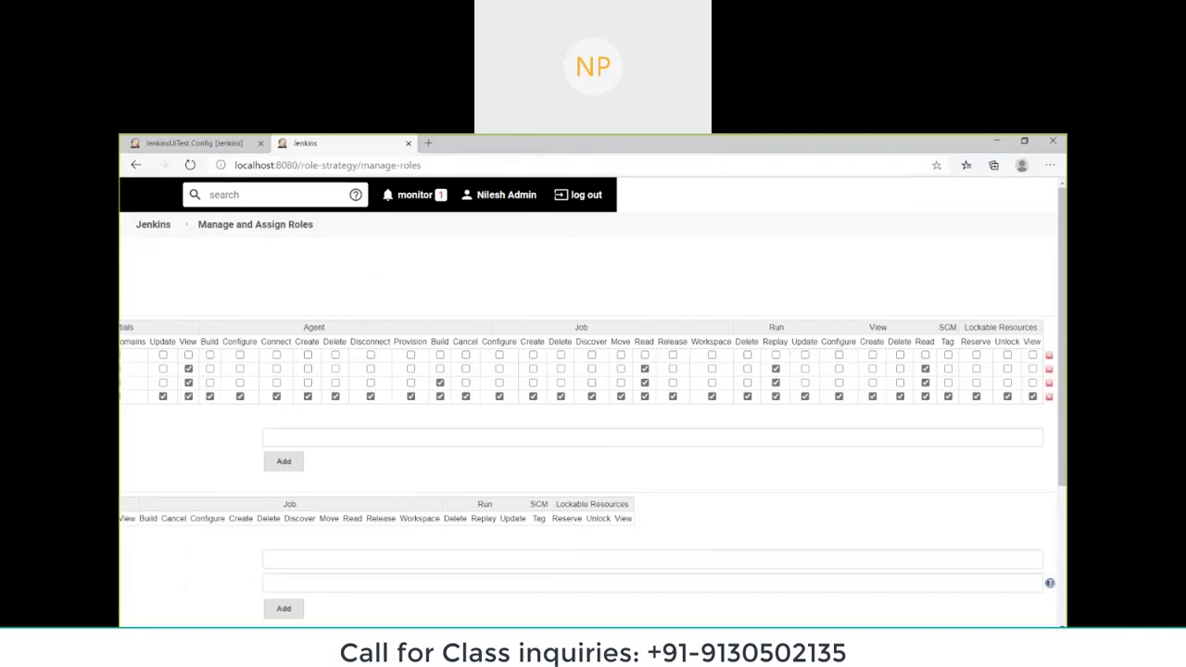
scroll(895, 550, down, 2)
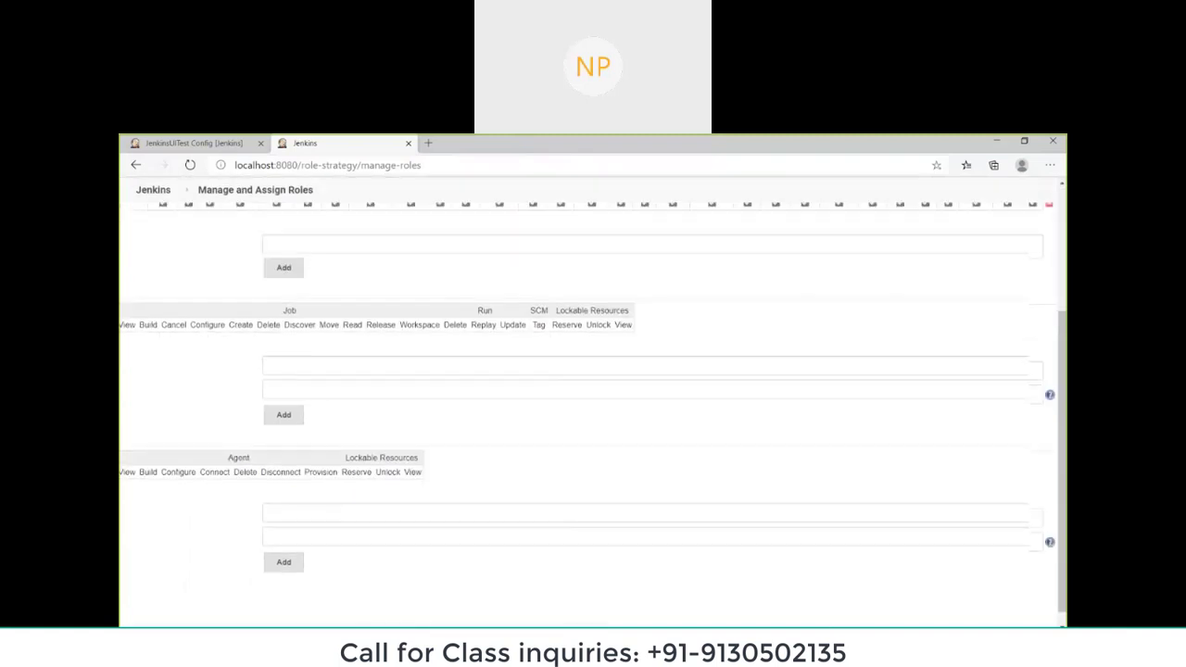
scroll(593, 417, left, 5)
scroll(463, 484, up, 2)
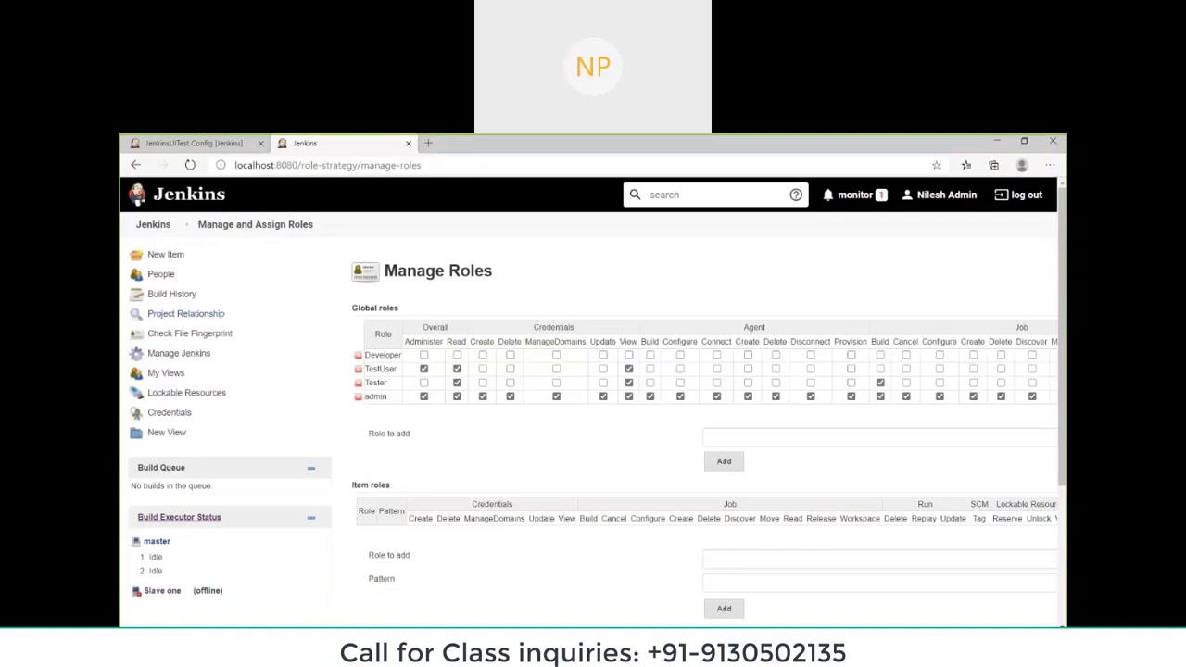
scroll(785, 337, right, 3)
Check the TestUser and second user IDs on the Manage Jenkins Users list
click(165, 225)
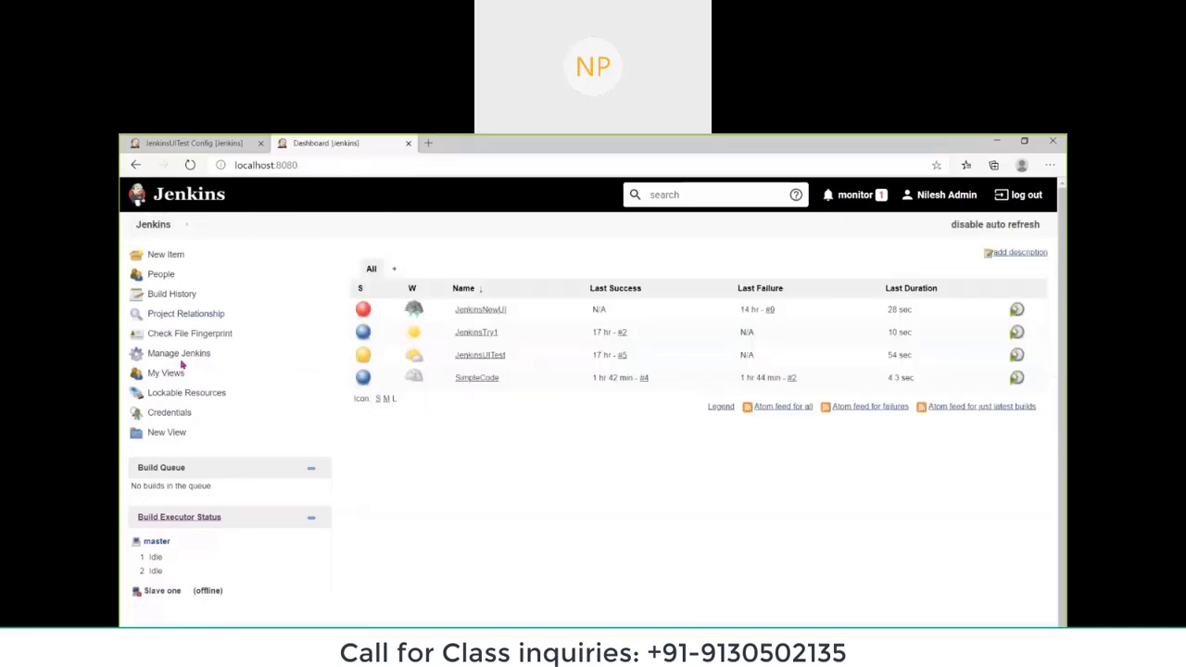
click(190, 353)
scroll(432, 519, down, 10)
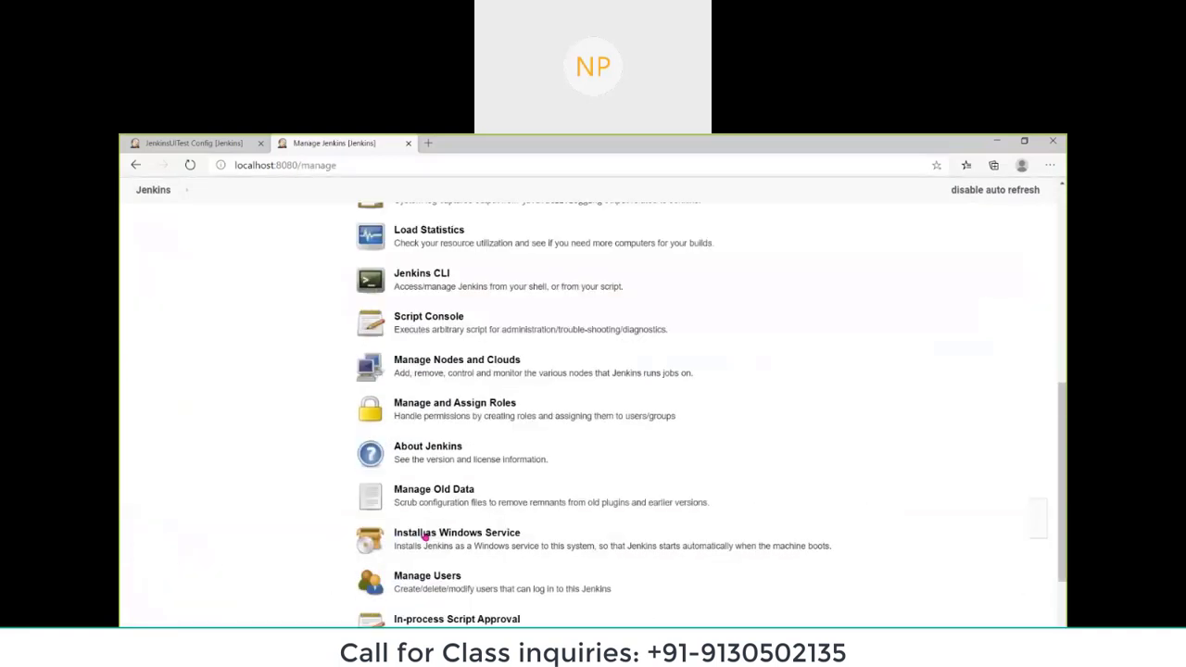
click(443, 484)
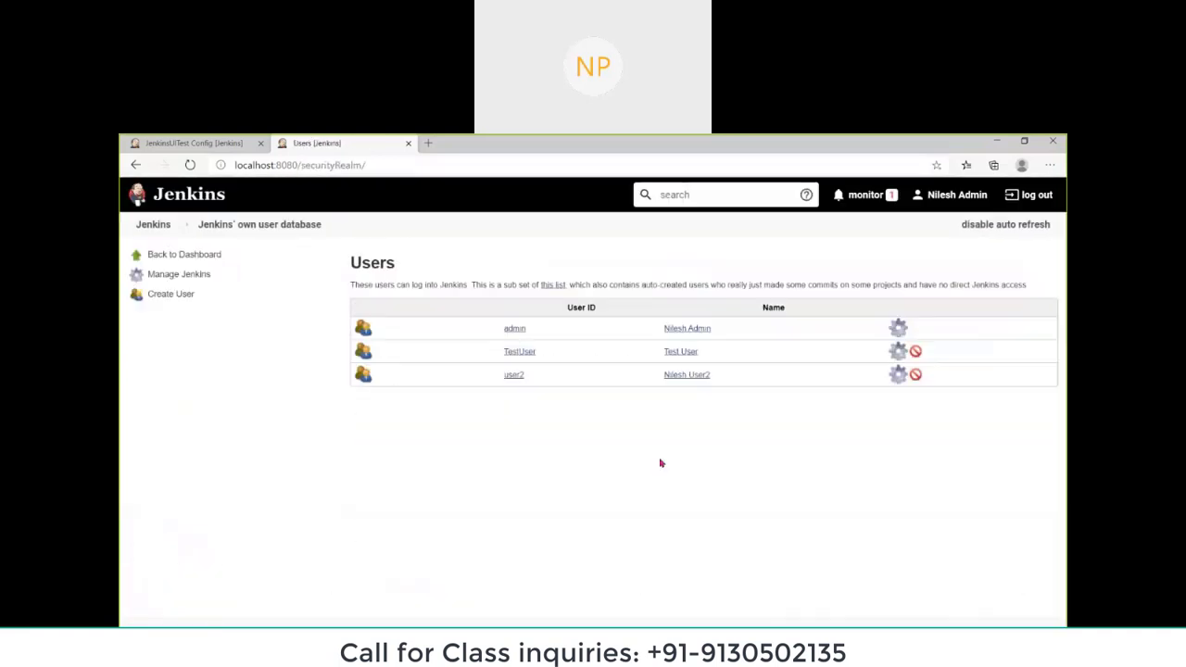
click(534, 353)
drag(543, 355, 492, 351)
click(520, 382)
drag(534, 376, 494, 380)
click(541, 358)
Sign in to the other browser as user2 using the saved login and password
key(alt+Tab)
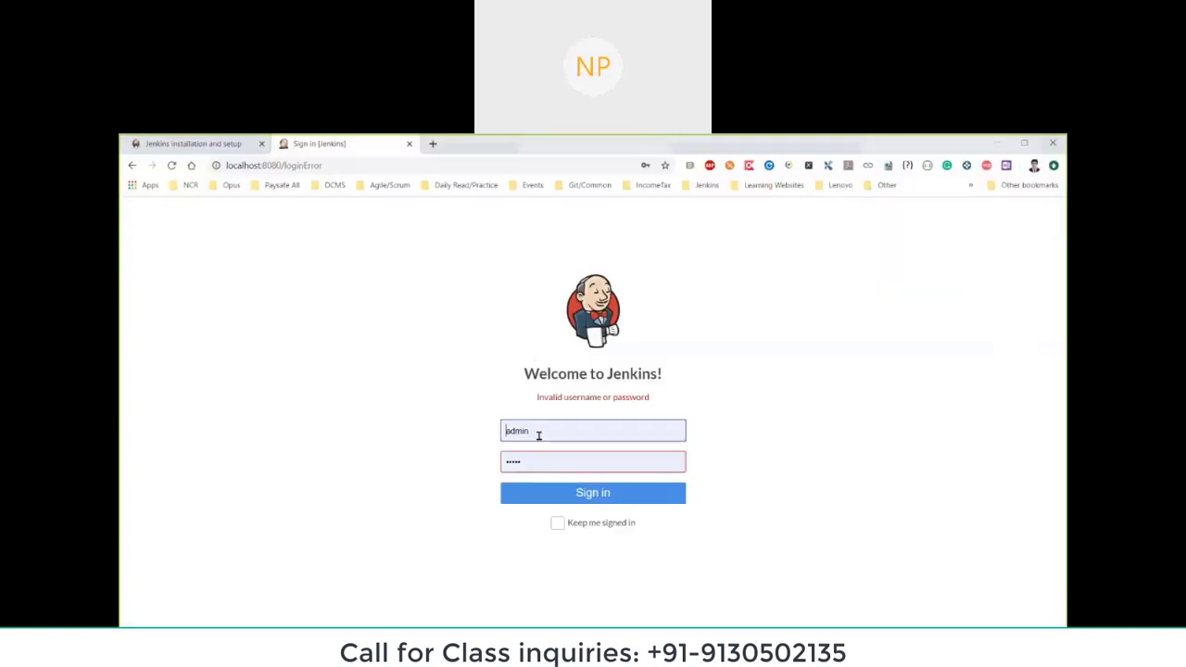
drag(537, 437, 448, 435)
text(user)
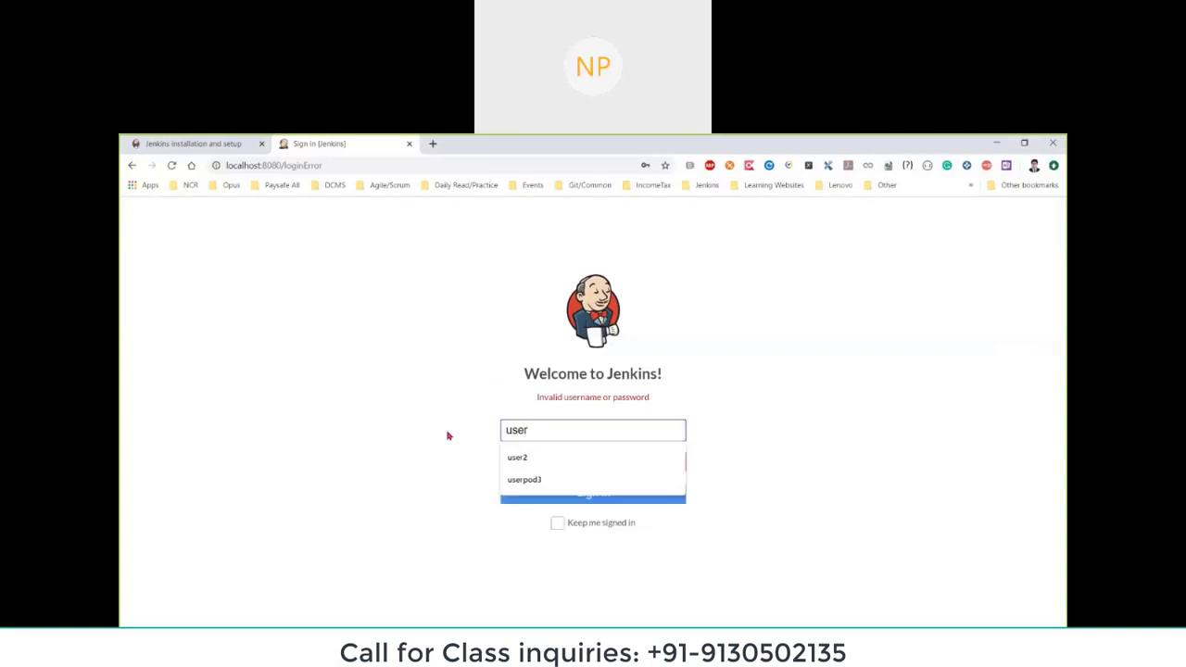
key(Down)
key(Return)
text(us)
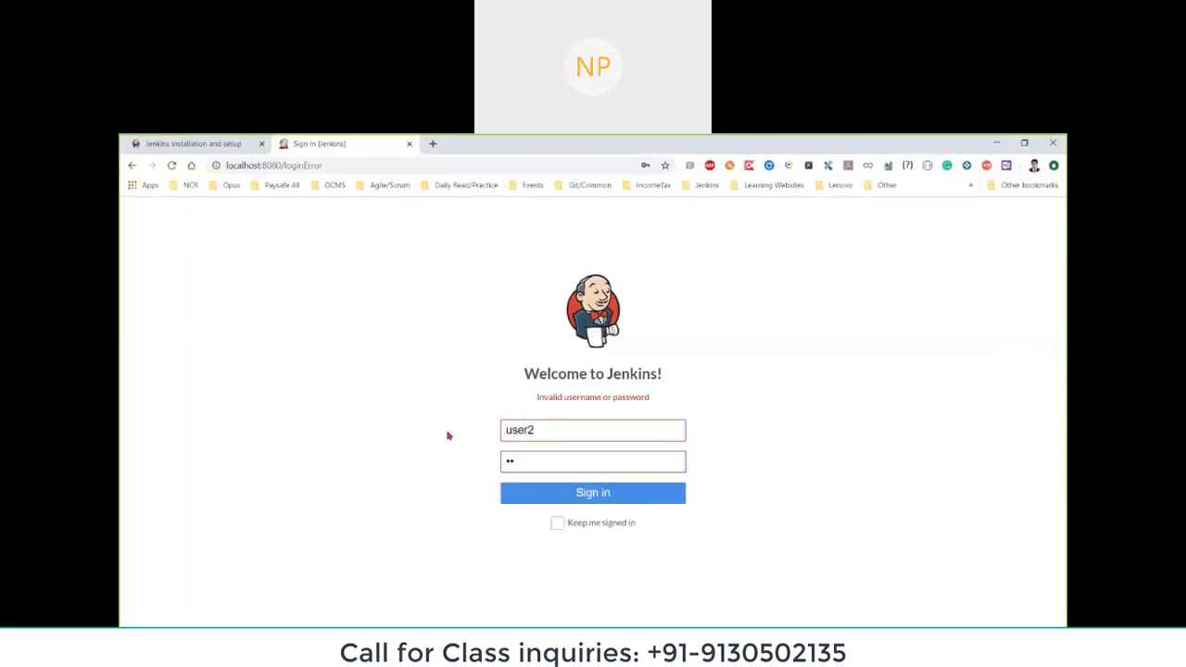
key(Return)
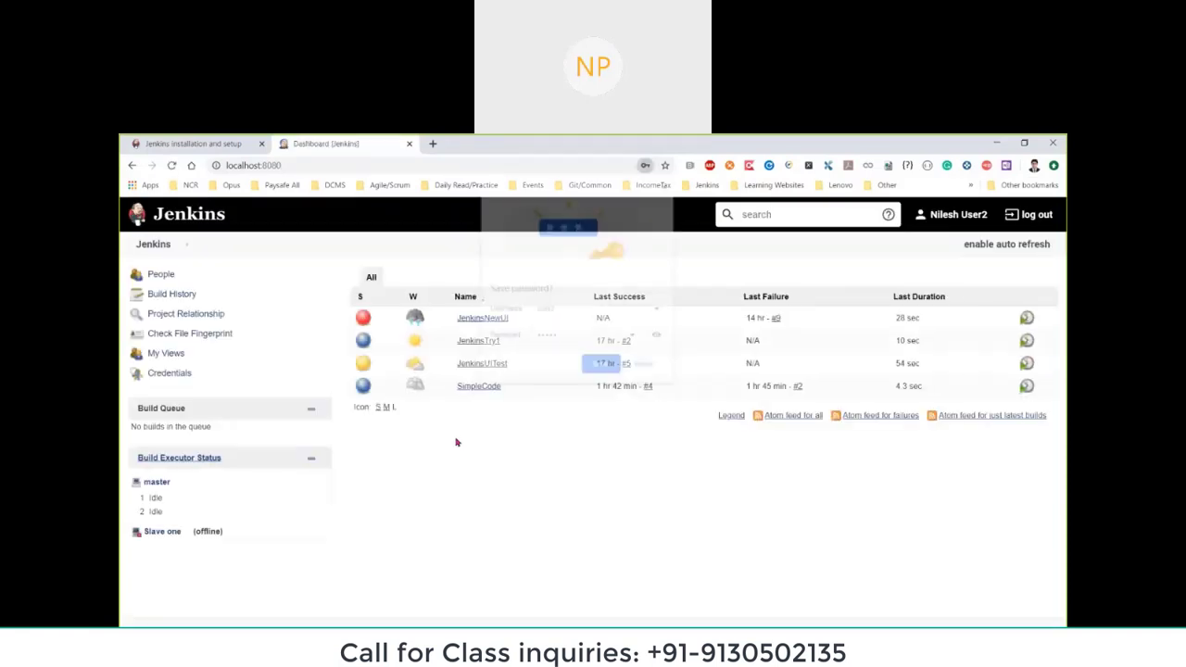
Dismiss Chrome's password prompt and open Manage Jenkins in the admin's window
click(701, 348)
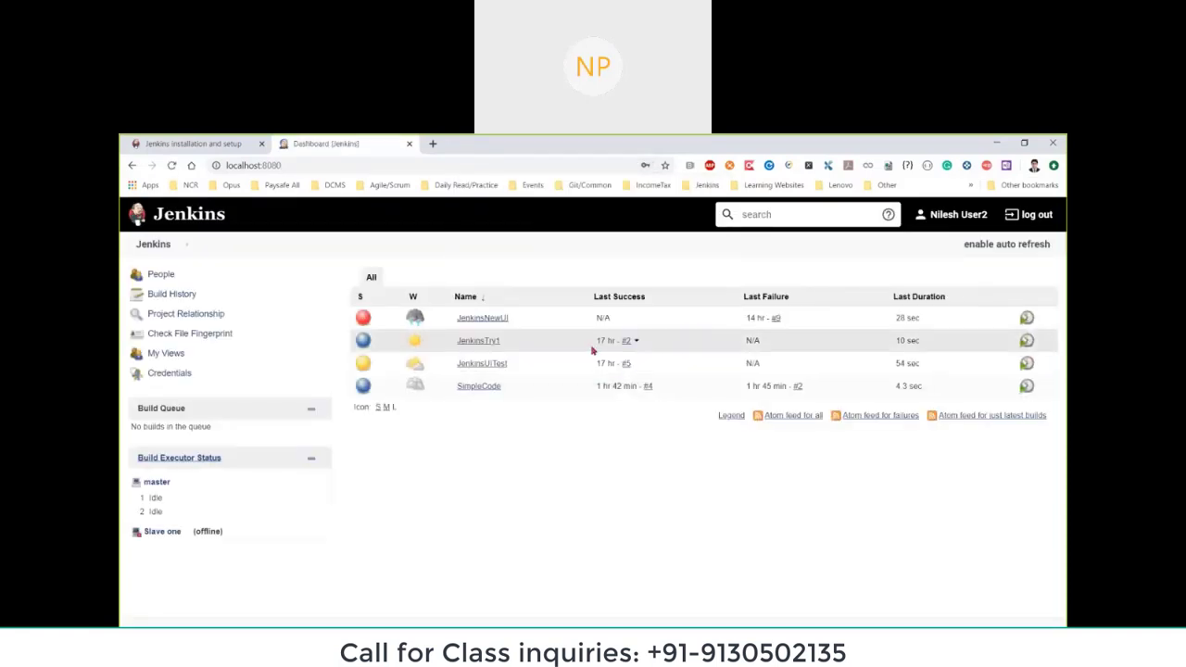
key(alt+Tab)
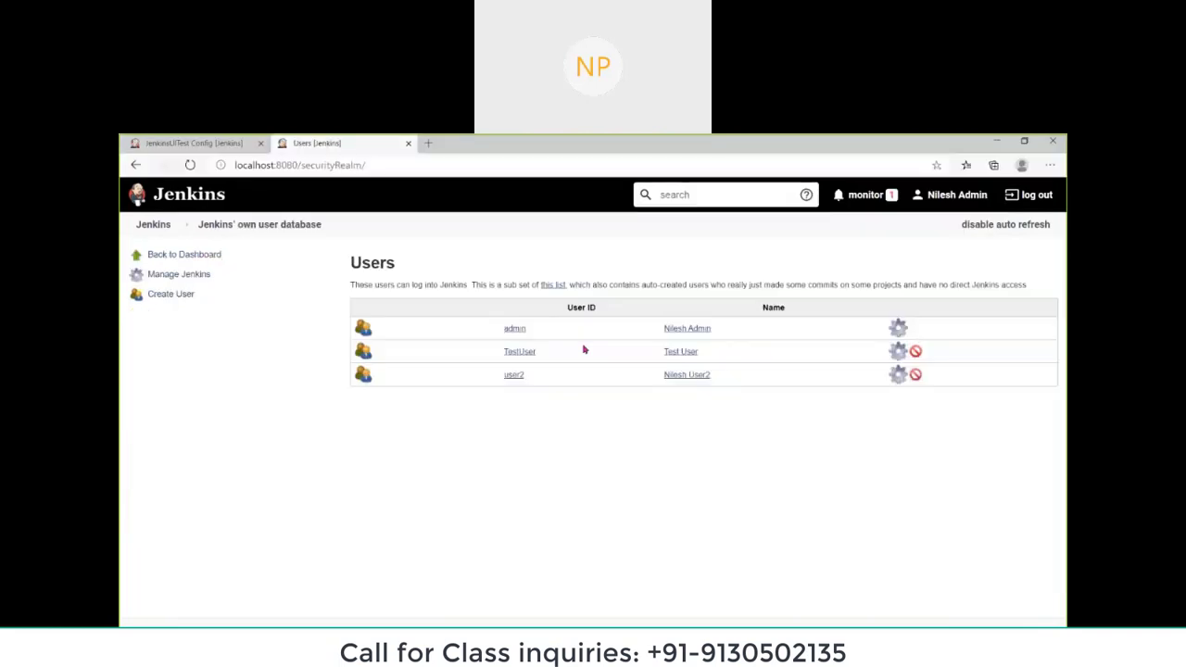
key(alt+Tab)
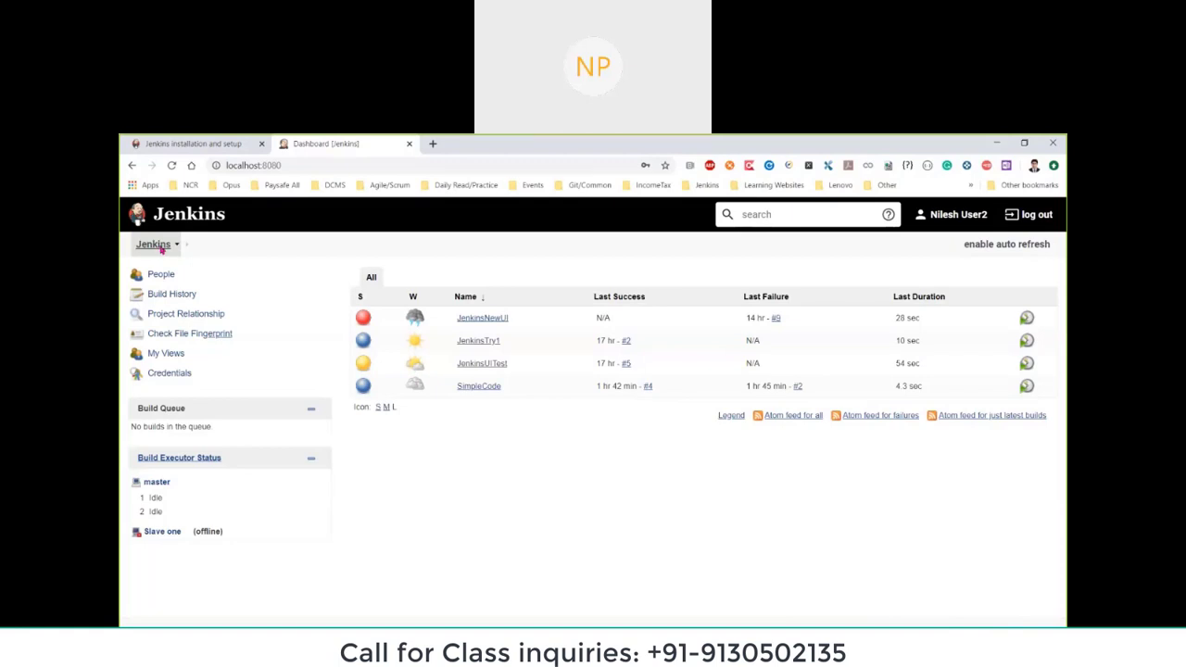
key(alt+Tab)
click(167, 274)
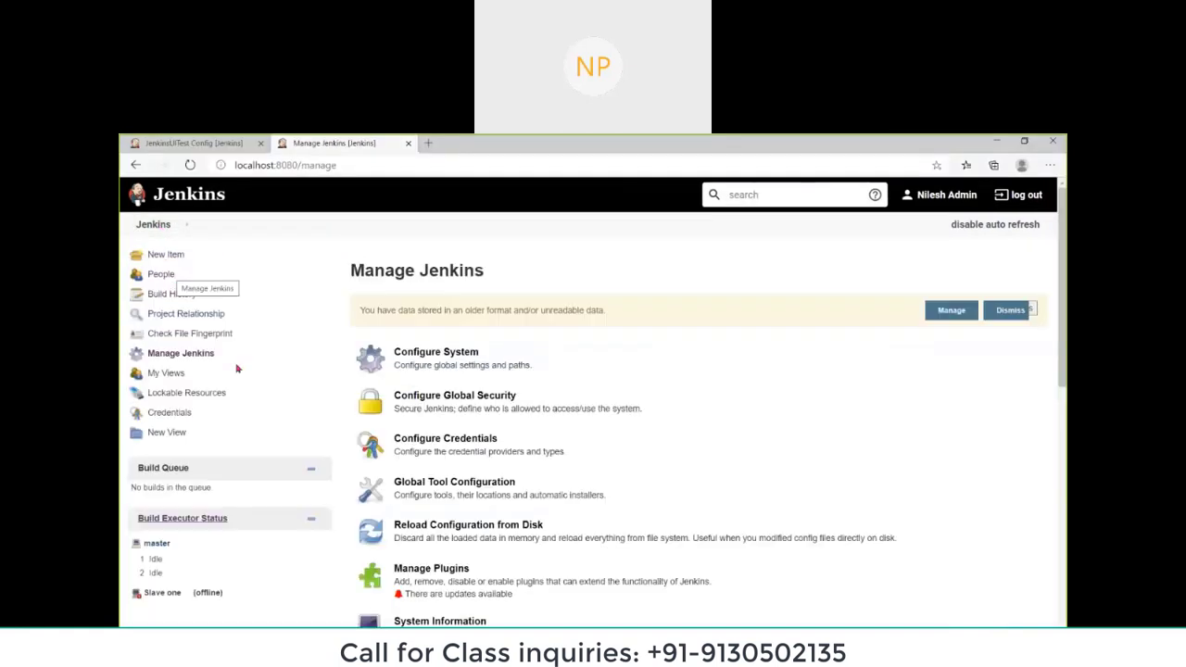
scroll(463, 508, down, 5)
scroll(477, 431, up, 3)
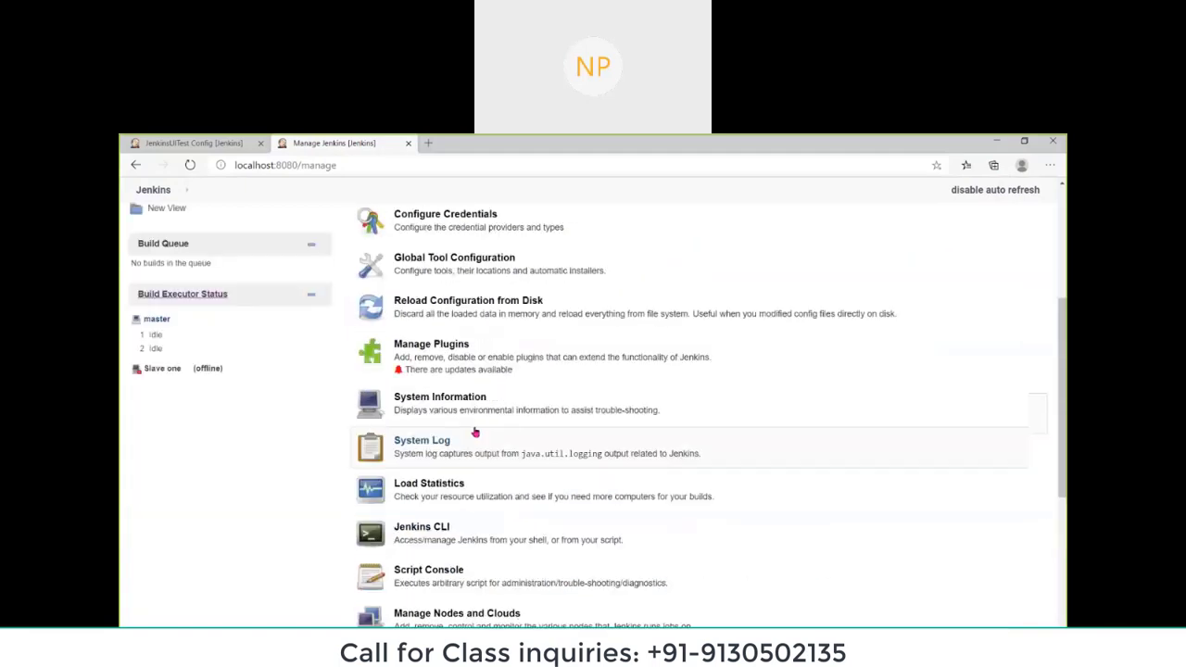
scroll(475, 519, down, 2)
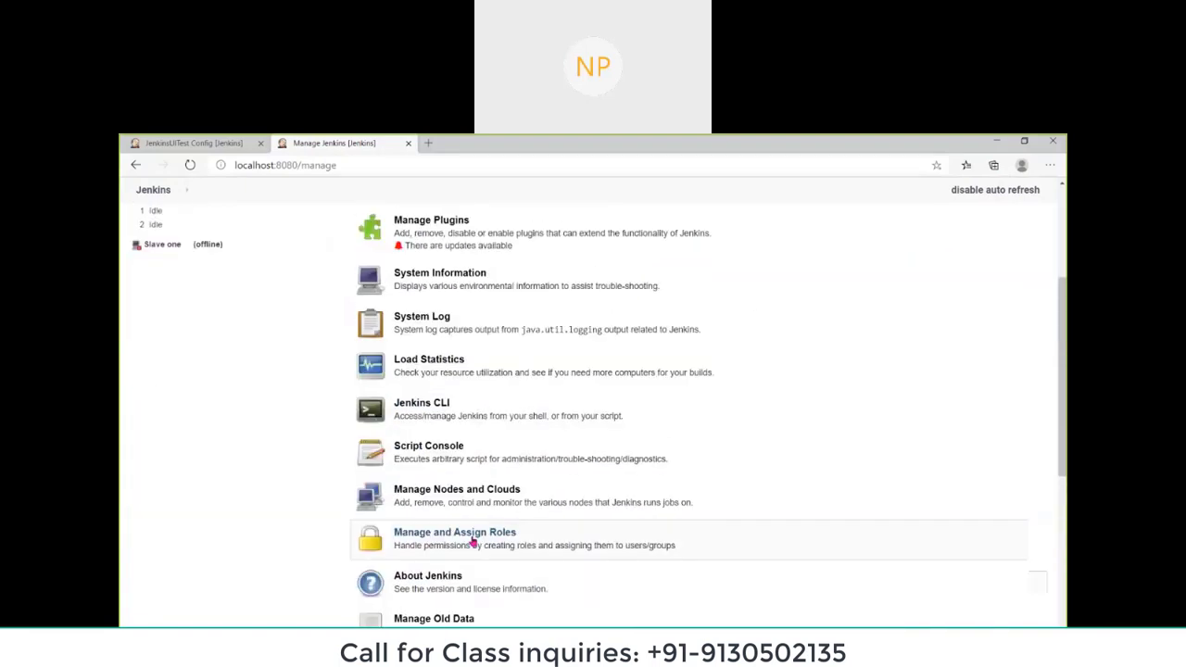
scroll(472, 544, down, 3)
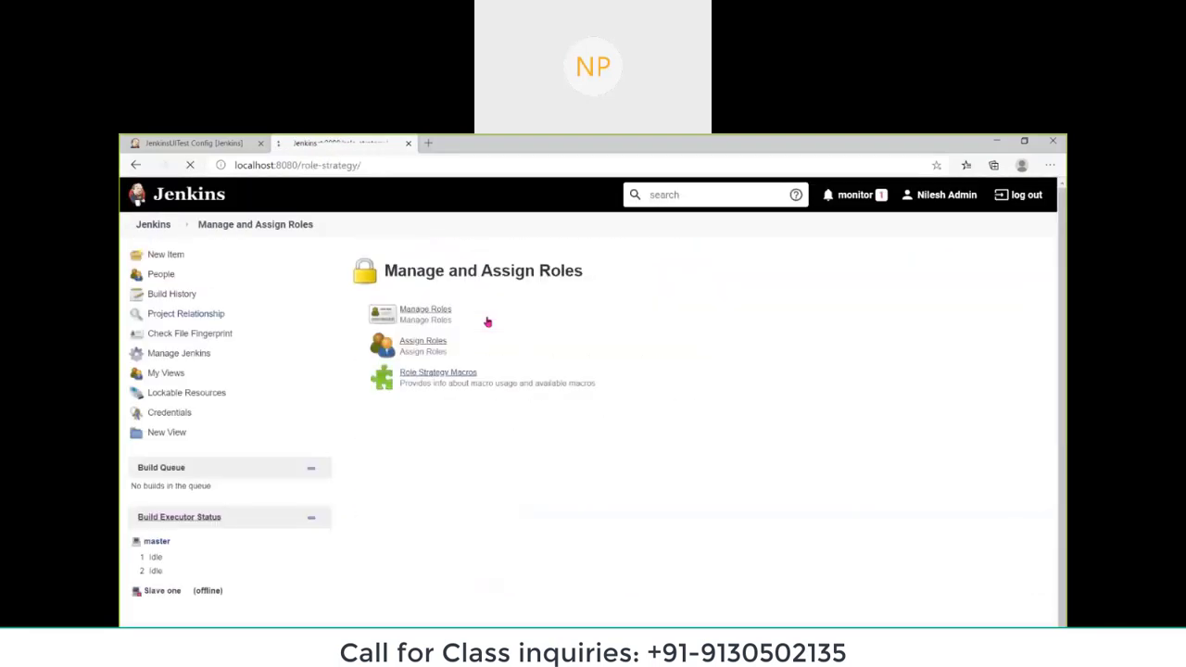
Look up the second user's ID on the Users page, opened in a new tab
click(407, 311)
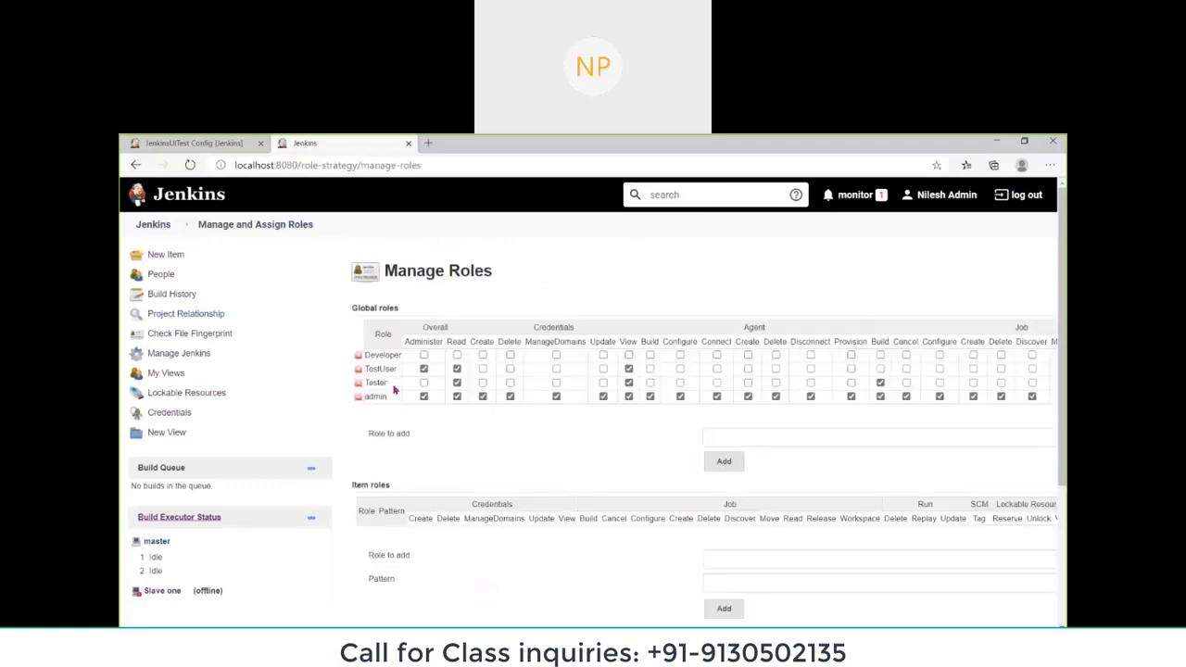
click(724, 461)
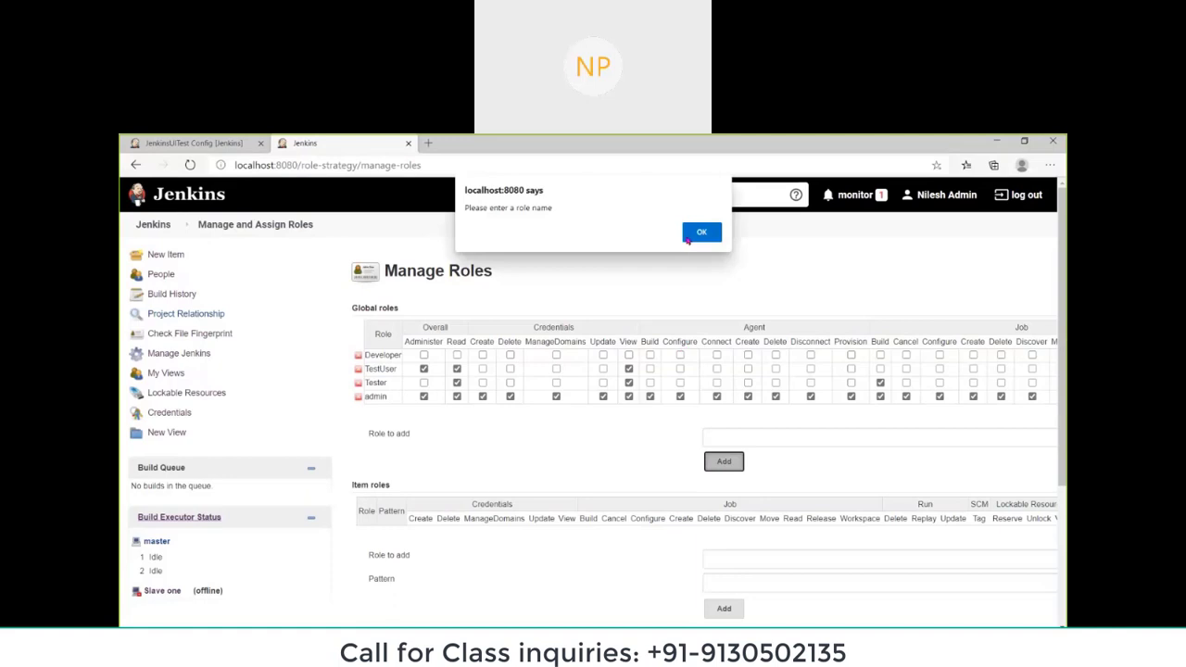
click(688, 239)
click(758, 433)
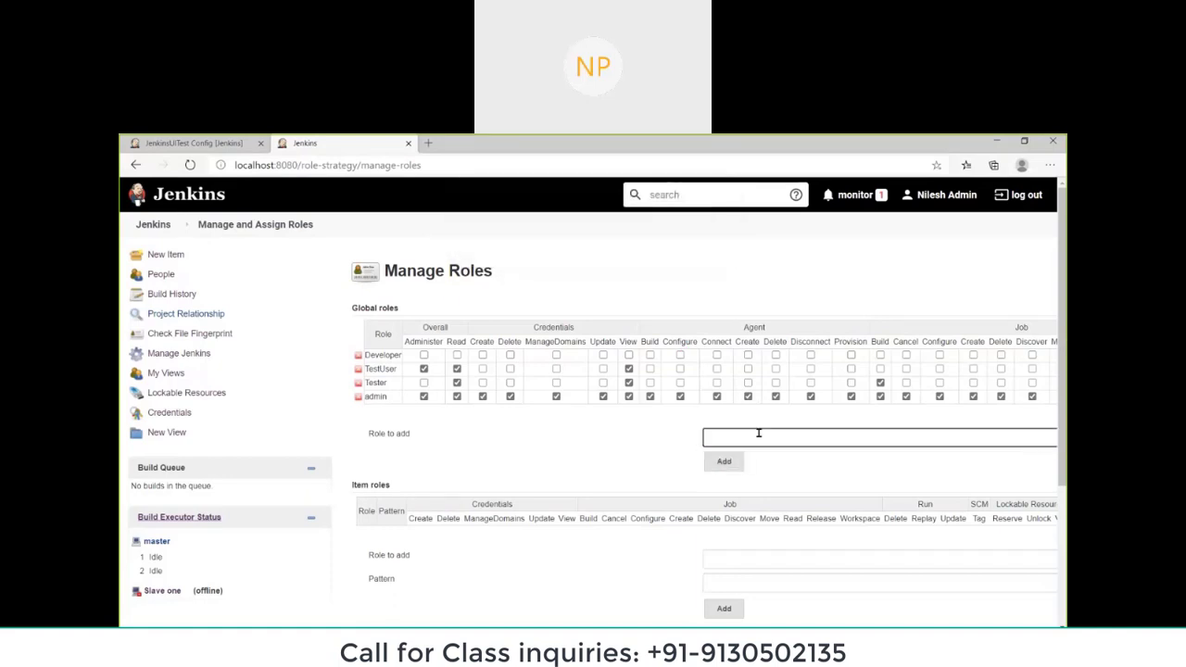
right_click(196, 357)
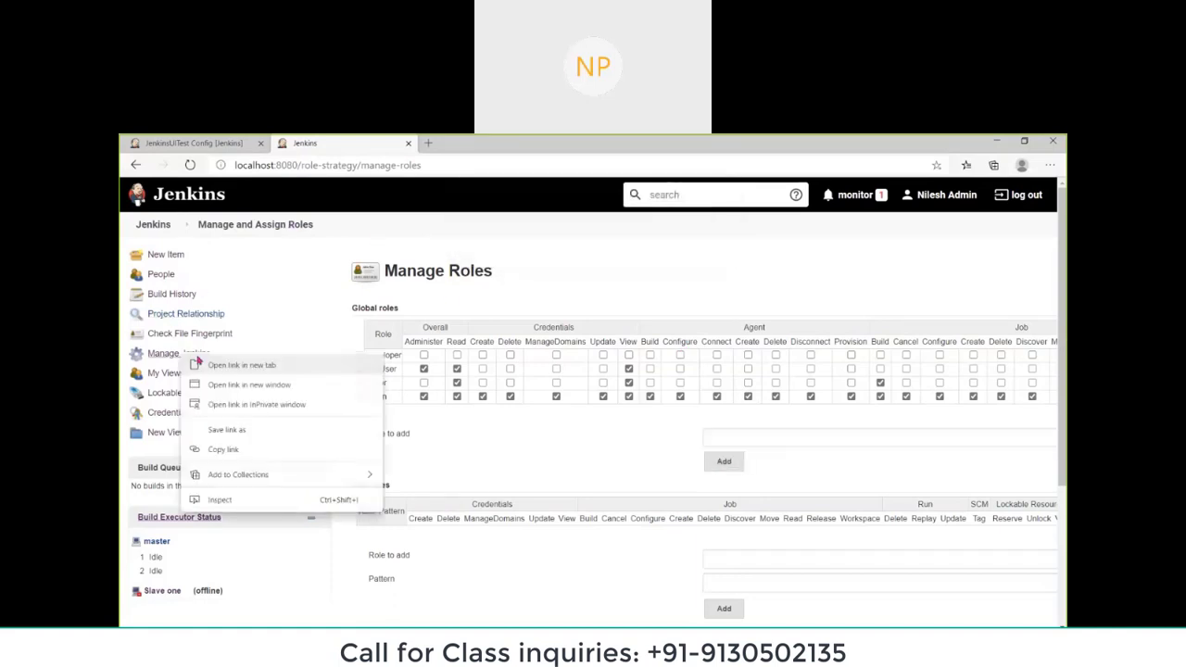
click(244, 364)
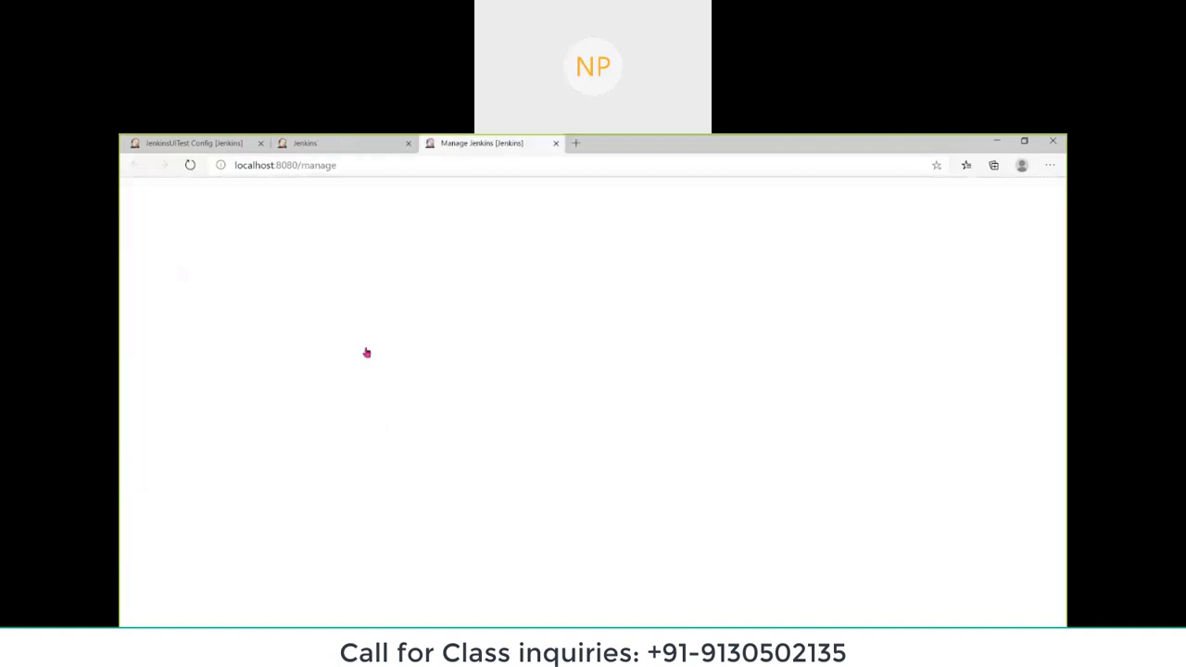
scroll(405, 499, down, 5)
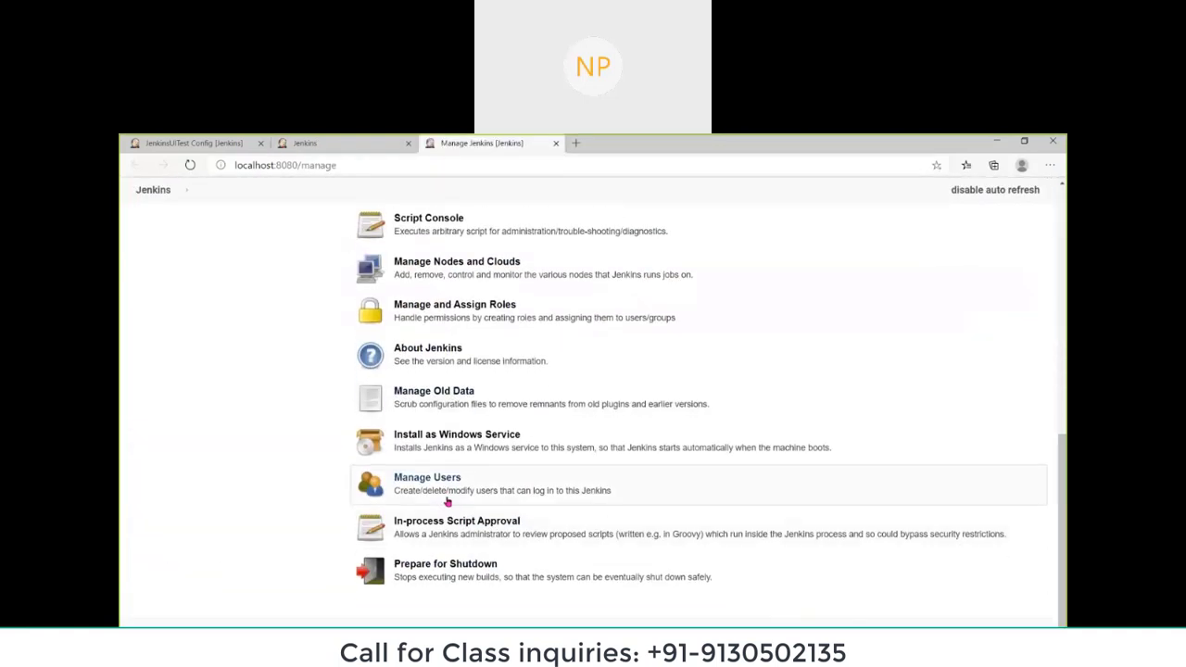
click(446, 491)
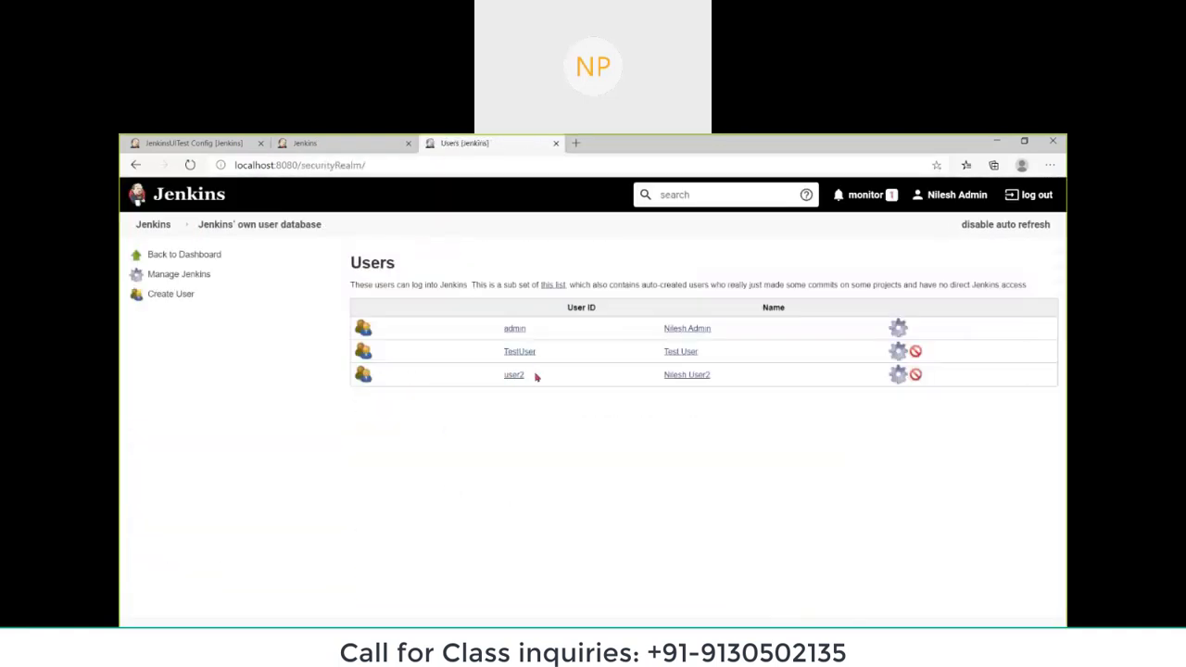
drag(522, 378, 503, 386)
Add the user2 global role with Overall Administer and Read, then apply and save
click(343, 143)
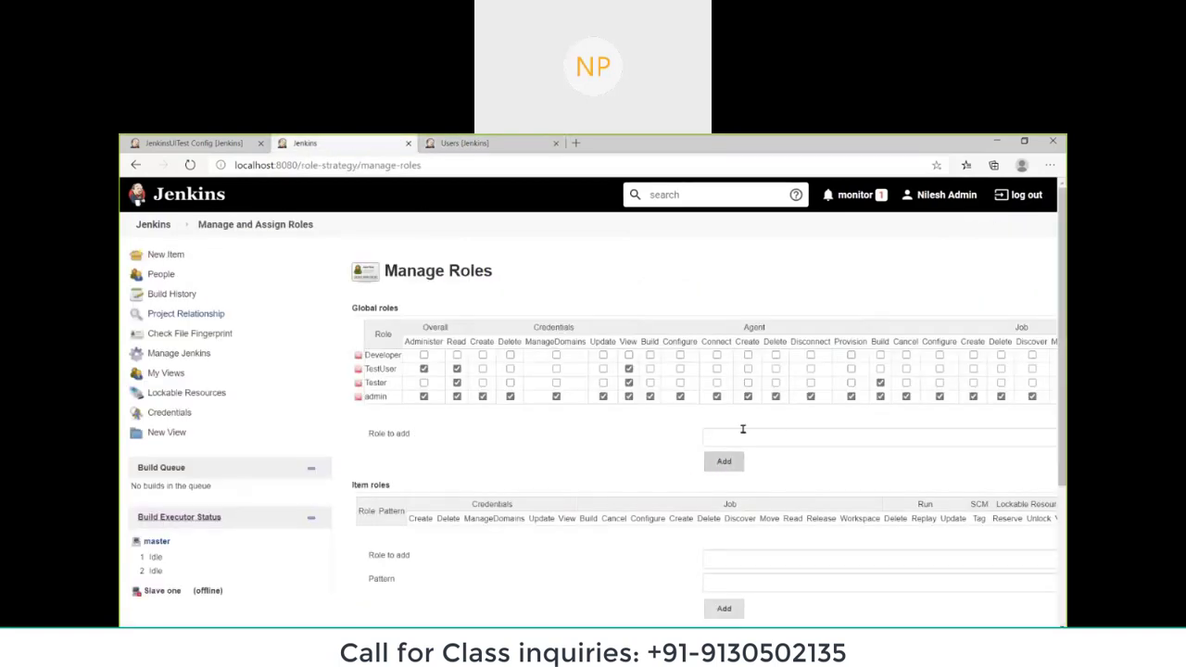
click(743, 434)
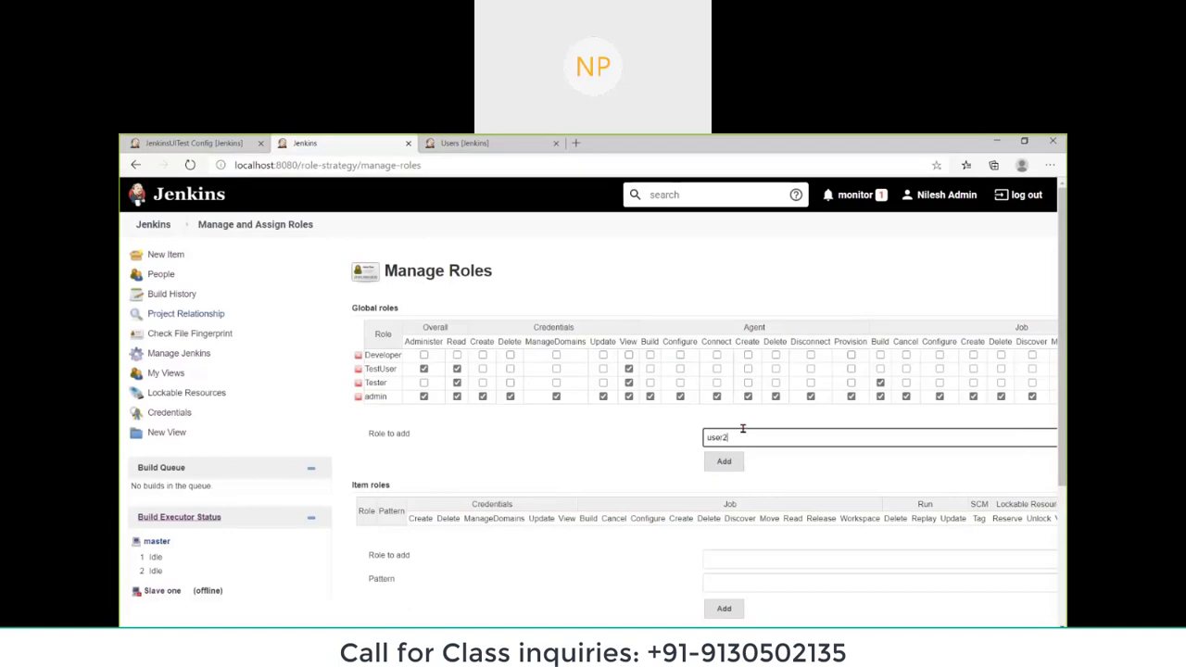
click(723, 461)
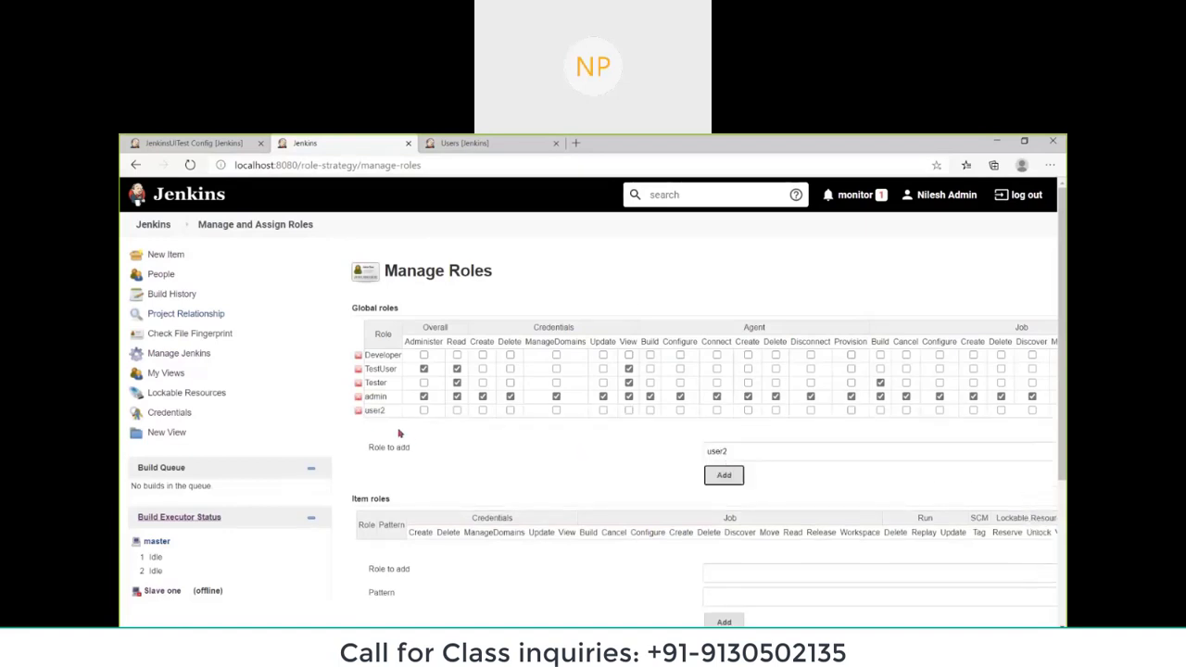
click(424, 409)
click(457, 409)
scroll(461, 427, down, 3)
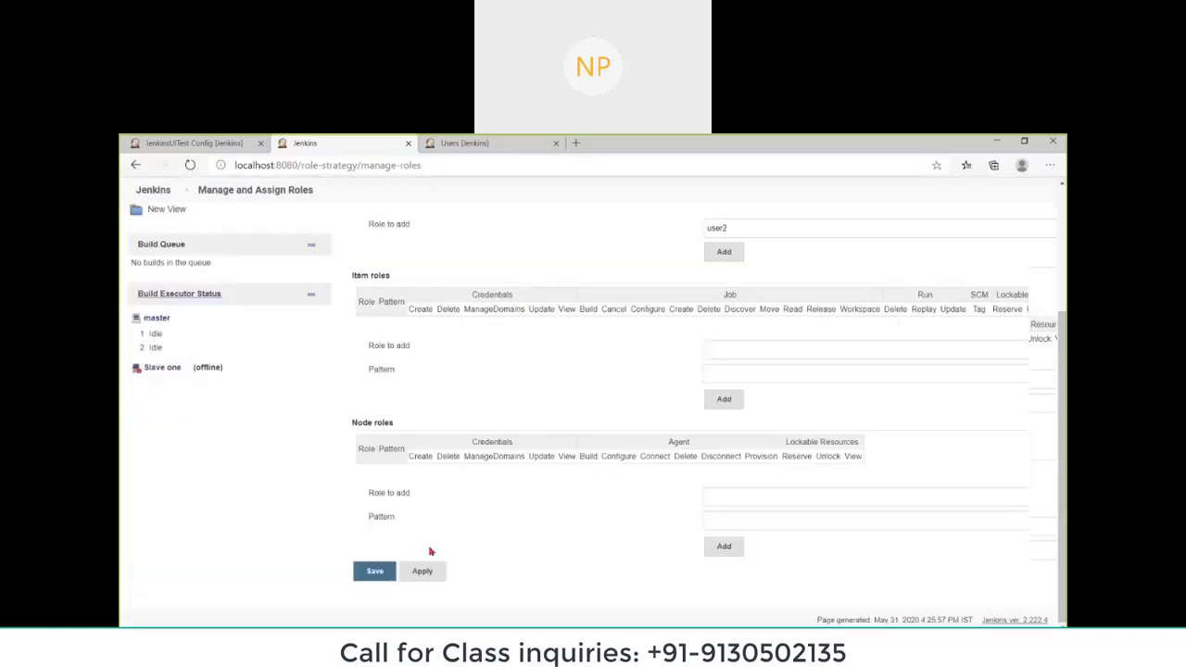
click(422, 572)
click(375, 570)
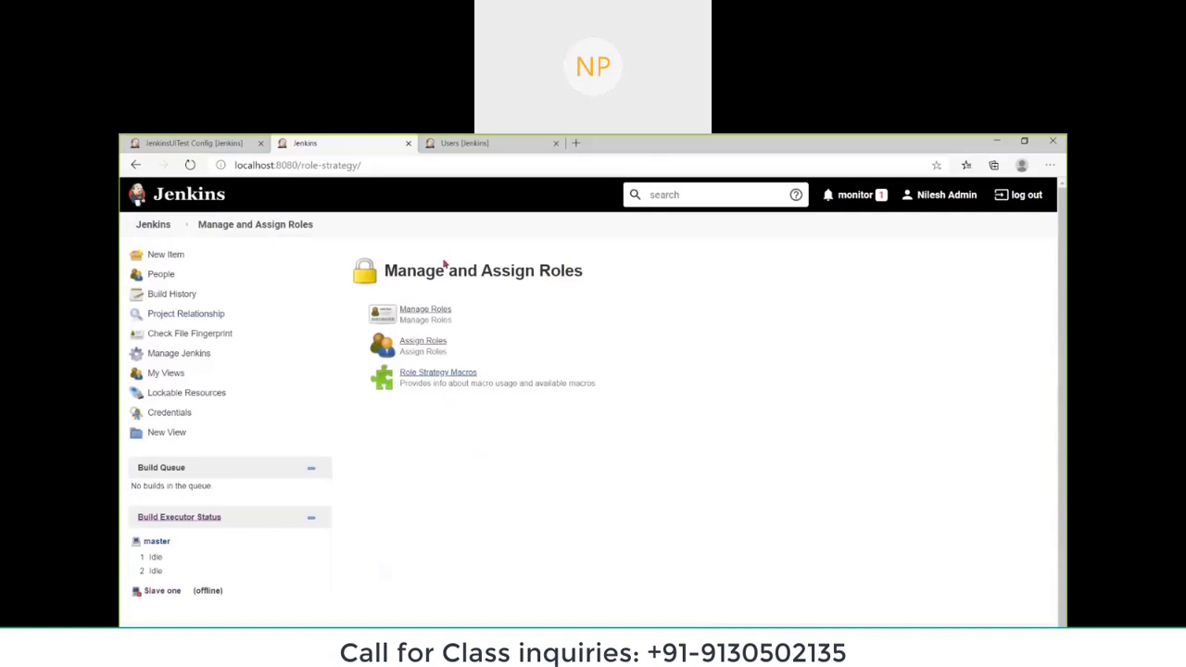
Refresh the user2 dashboard in the other browser
key(alt+Tab)
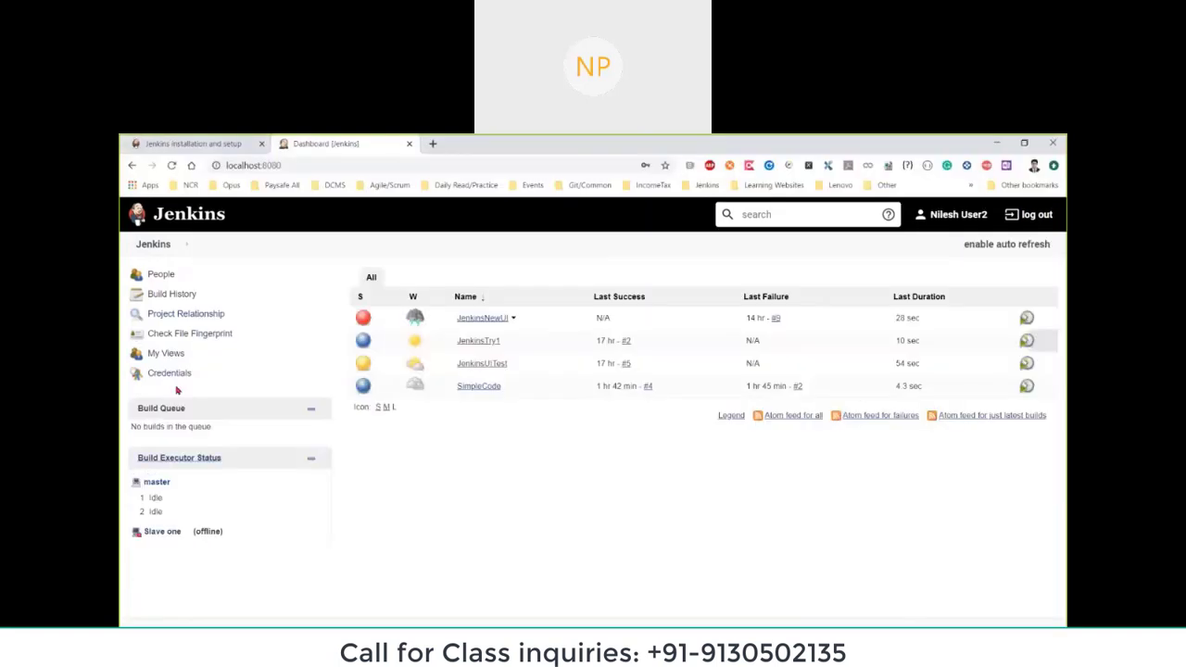
click(171, 166)
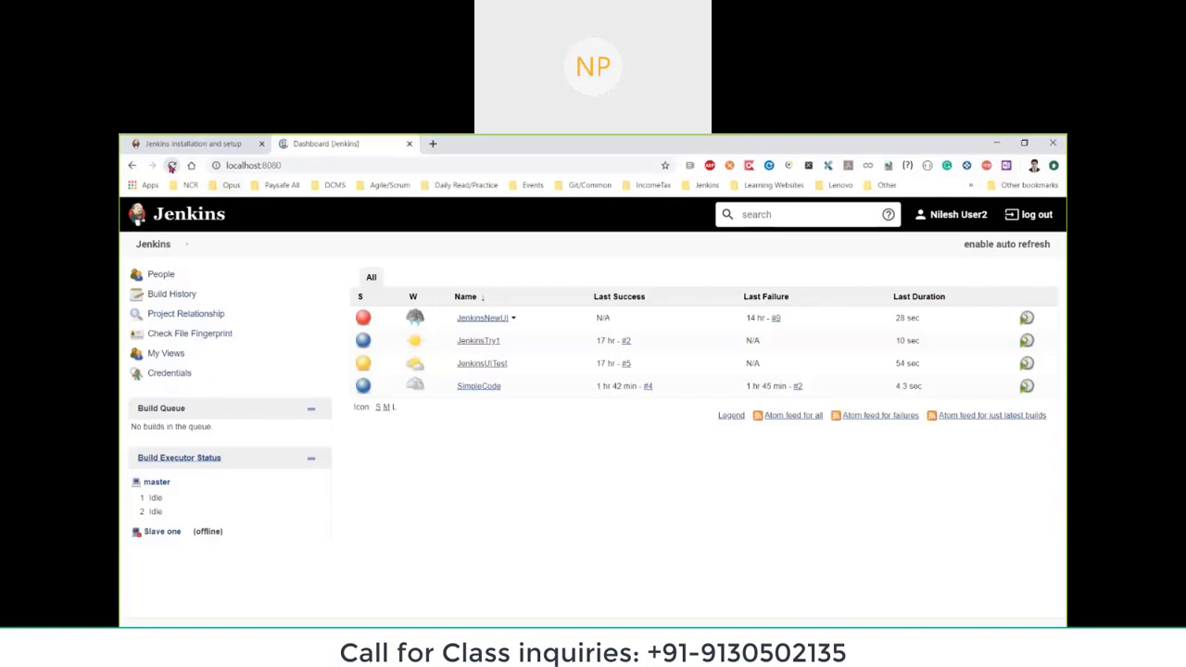
click(171, 166)
Uncheck Administer for the user2 role, keeping Overall Read, and save the roles
key(alt+Tab)
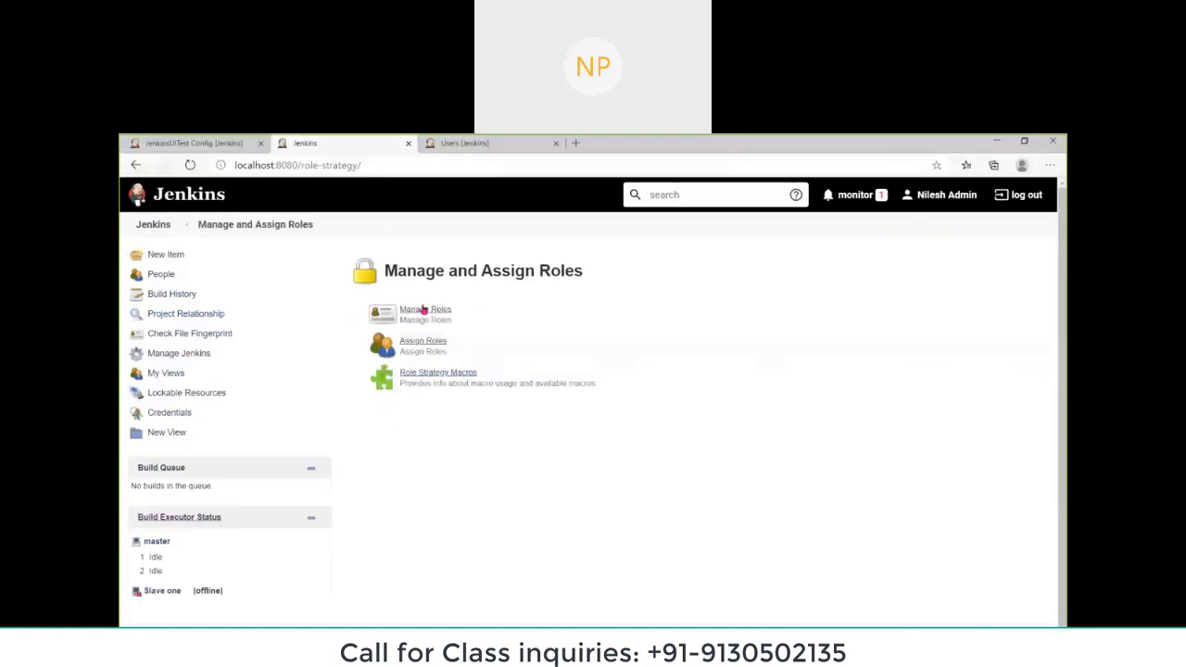
click(412, 307)
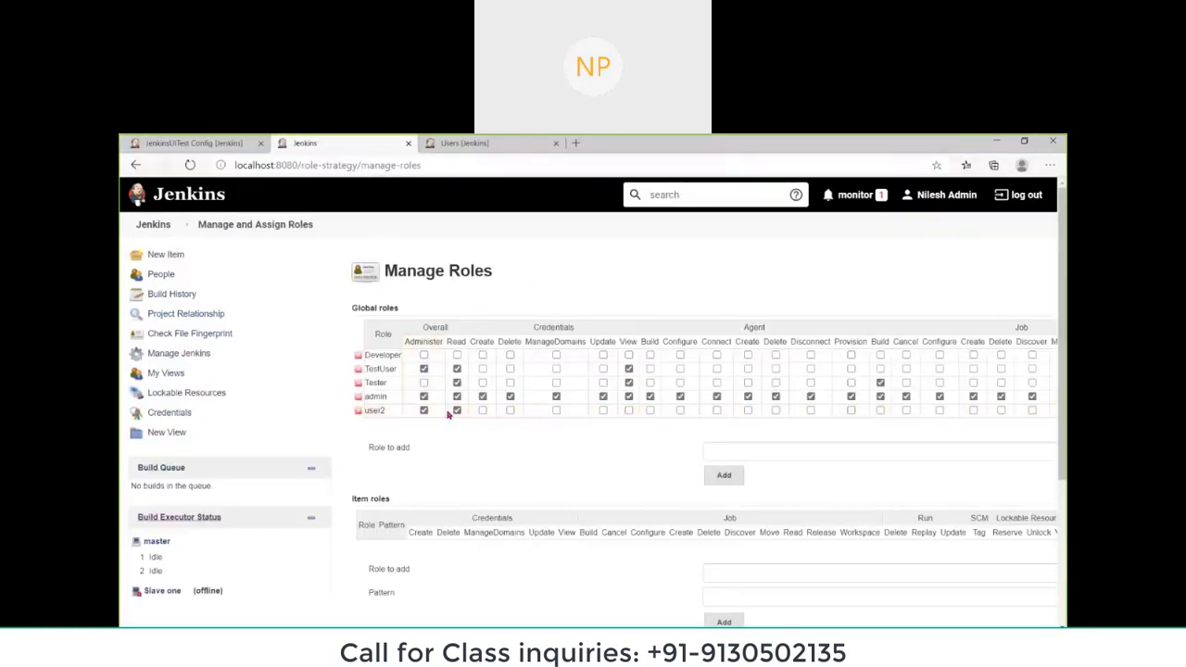
click(424, 409)
scroll(454, 567, right, 5)
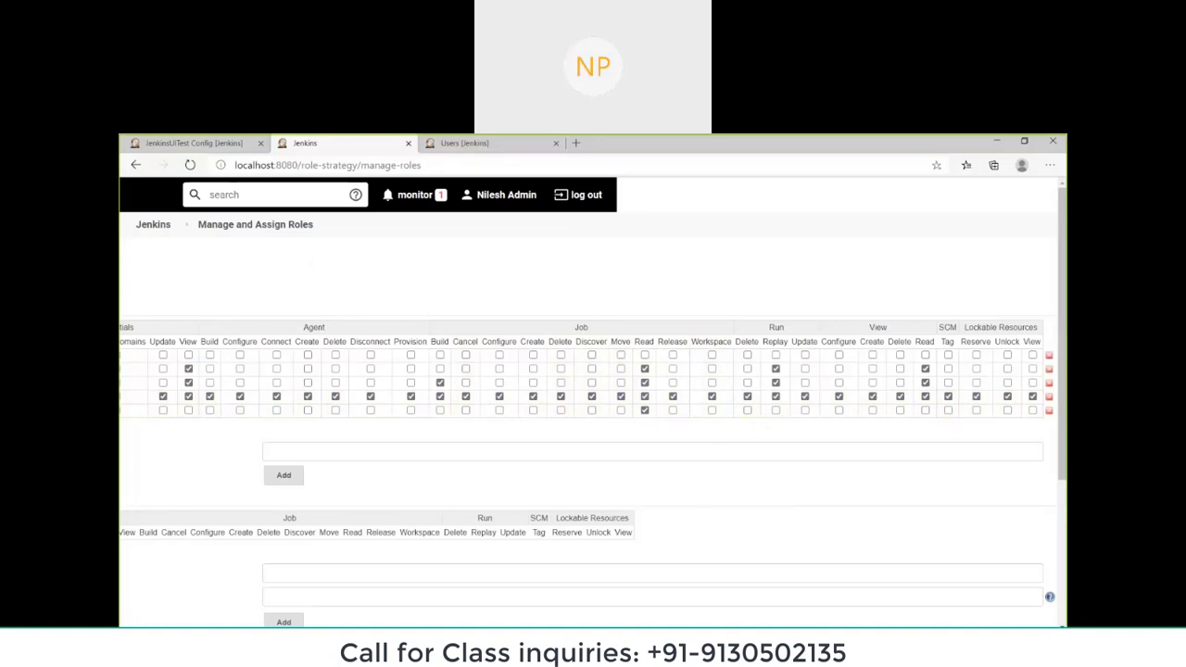
scroll(417, 556, down, 5)
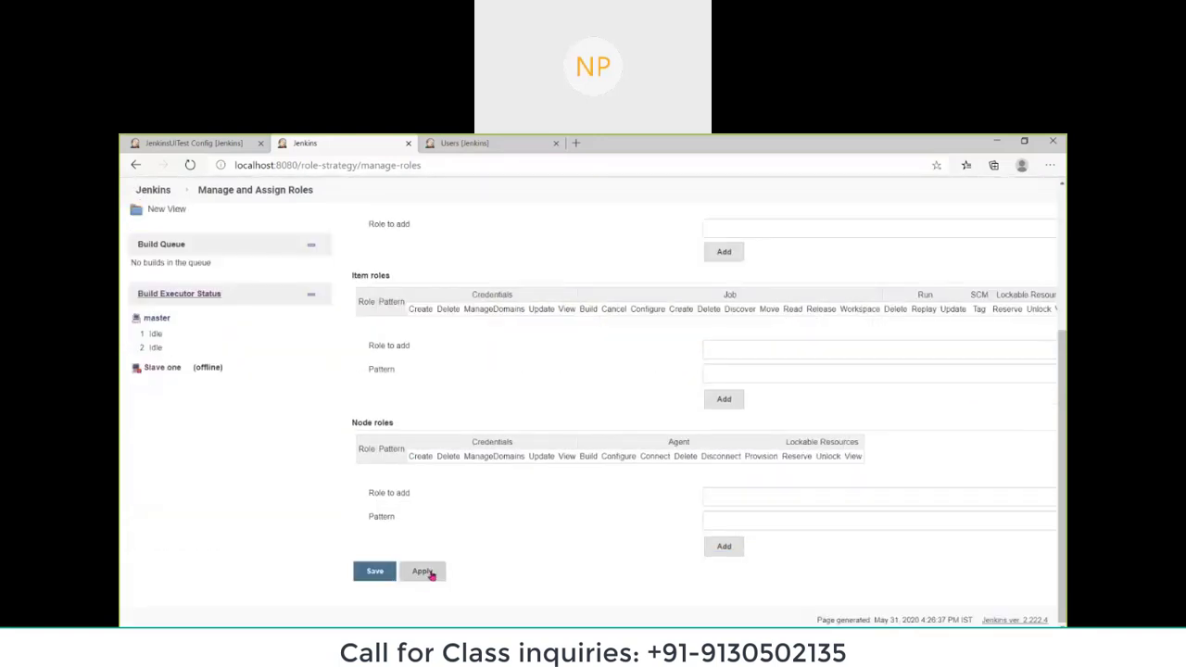
click(421, 571)
click(378, 571)
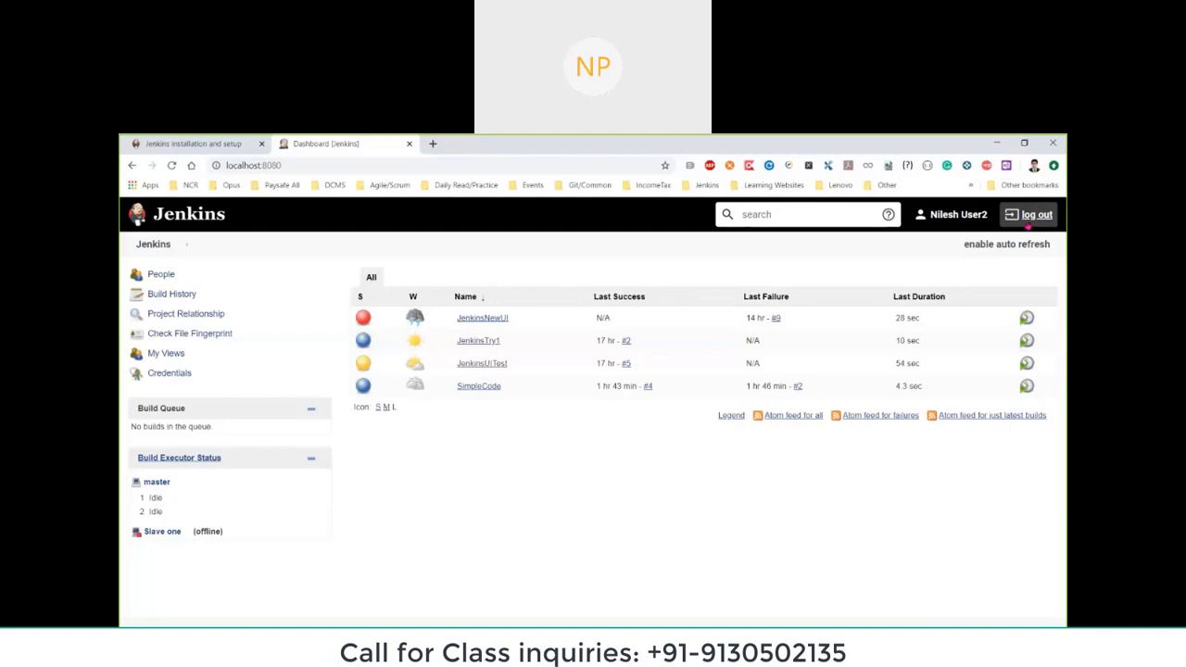
Log out, sign back in as user2, and open the SimpleCode project page
click(1030, 215)
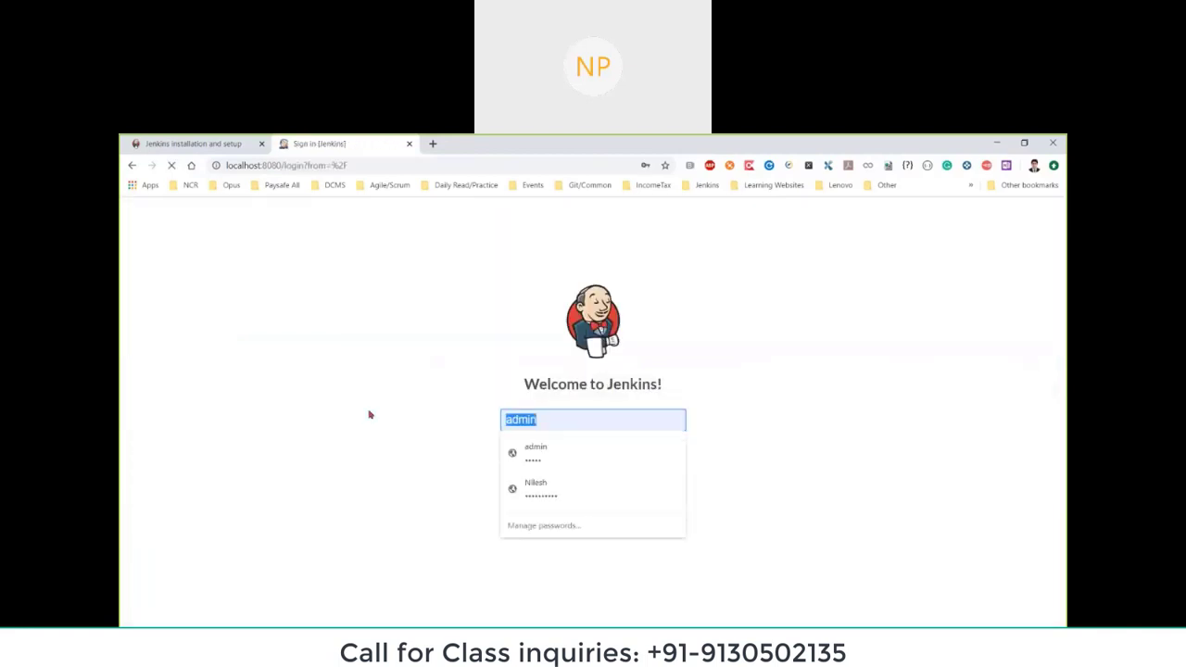
key(Tab)
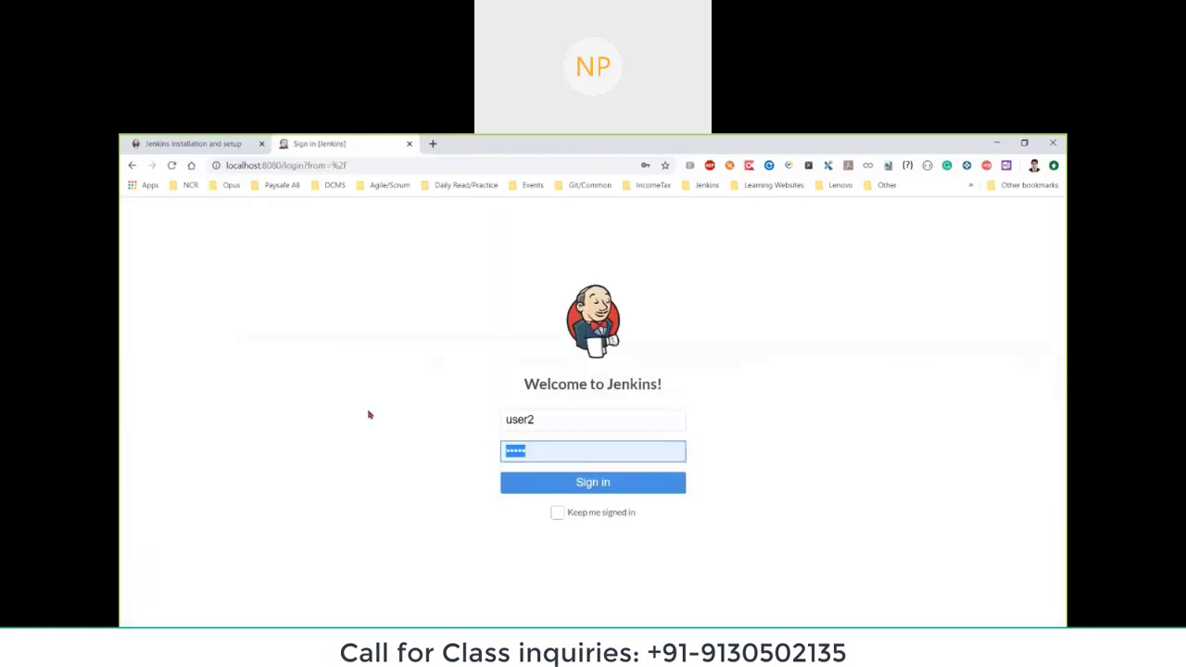
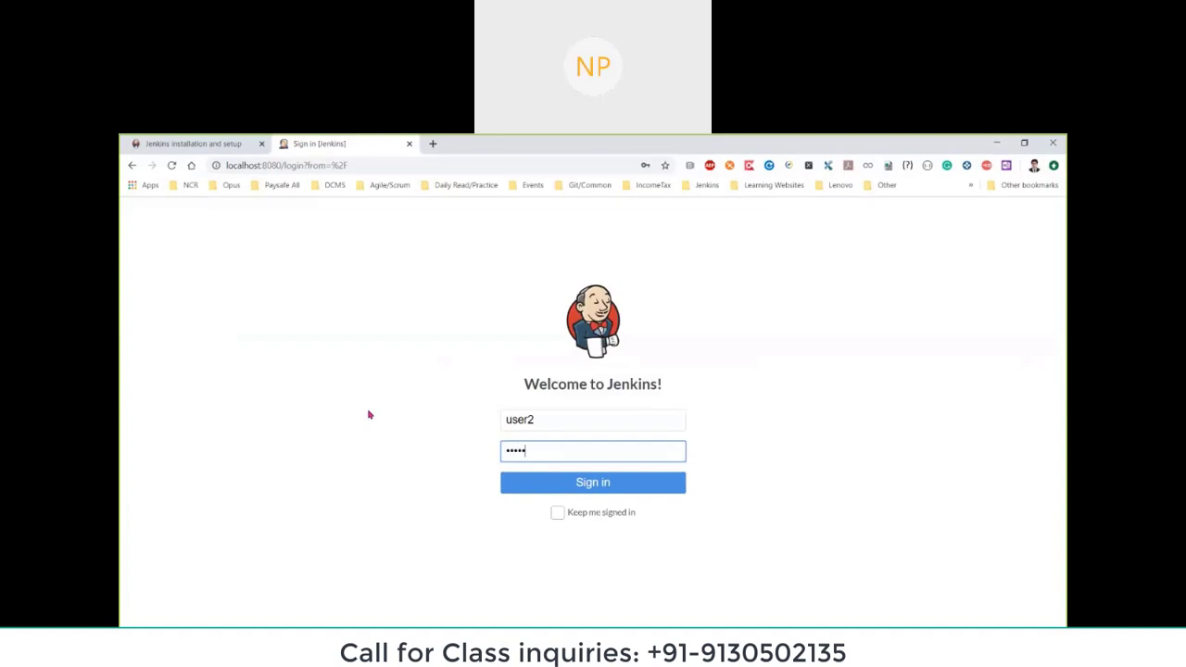
key(Return)
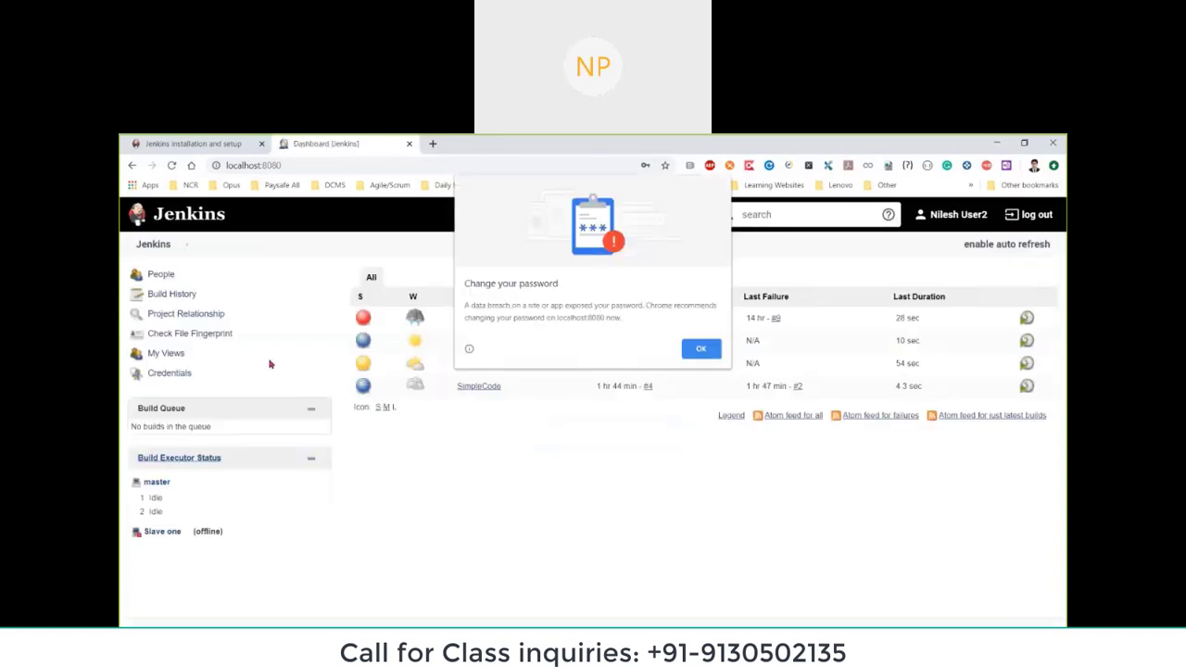
click(699, 353)
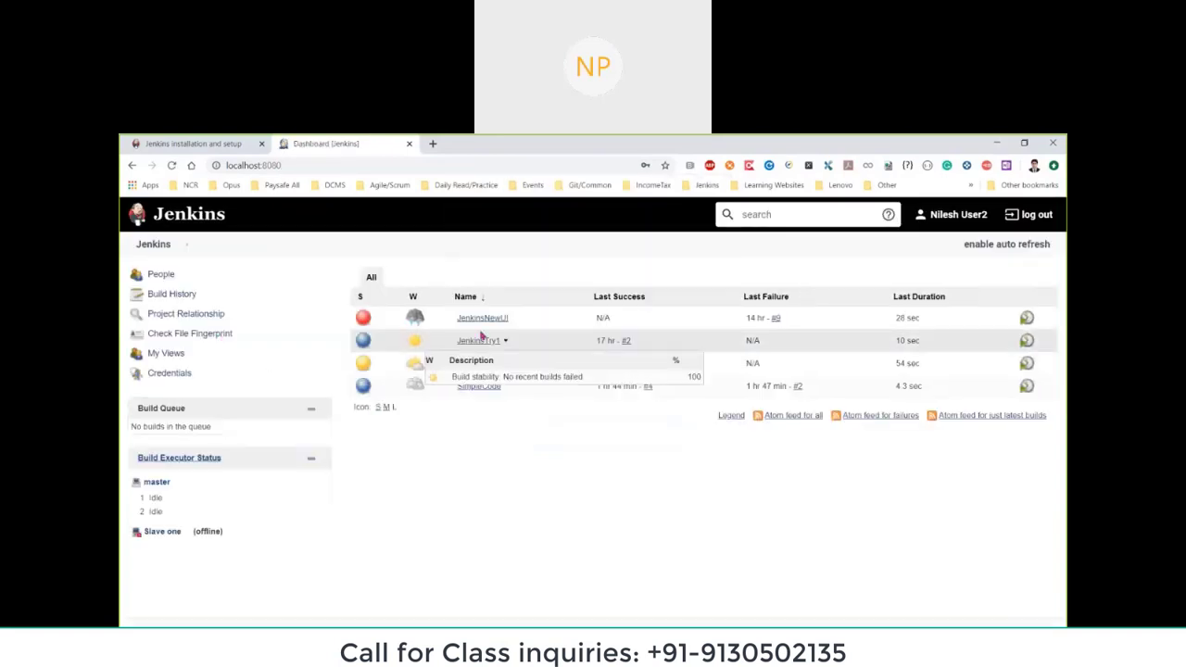
click(481, 388)
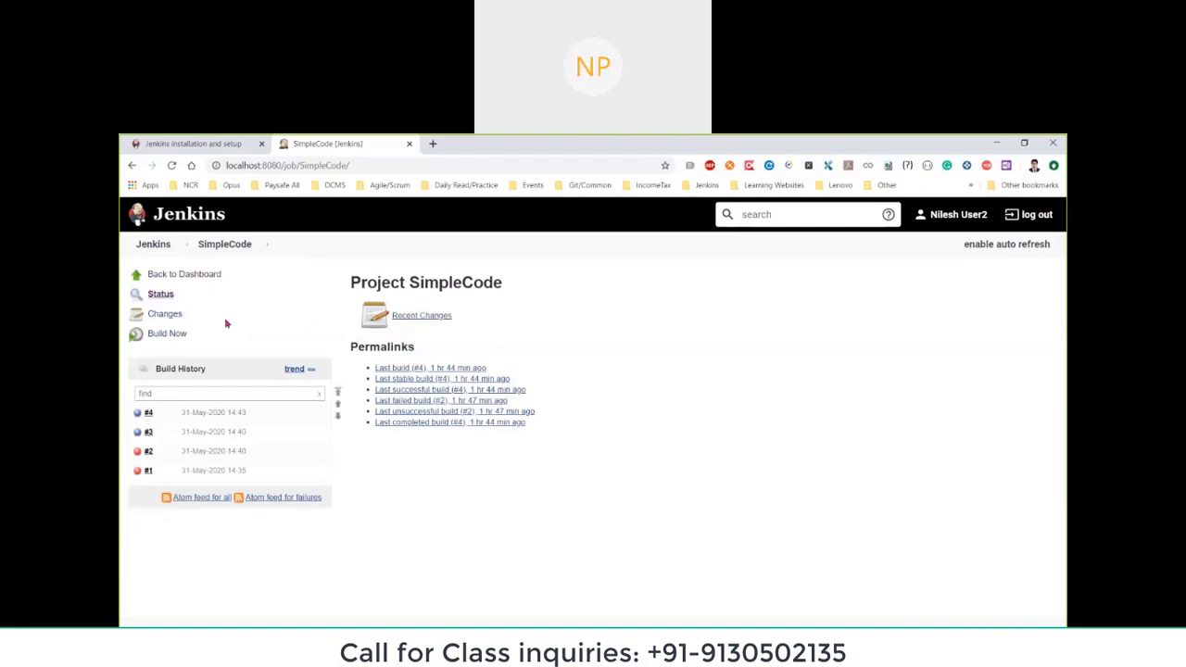
key(alt+Tab)
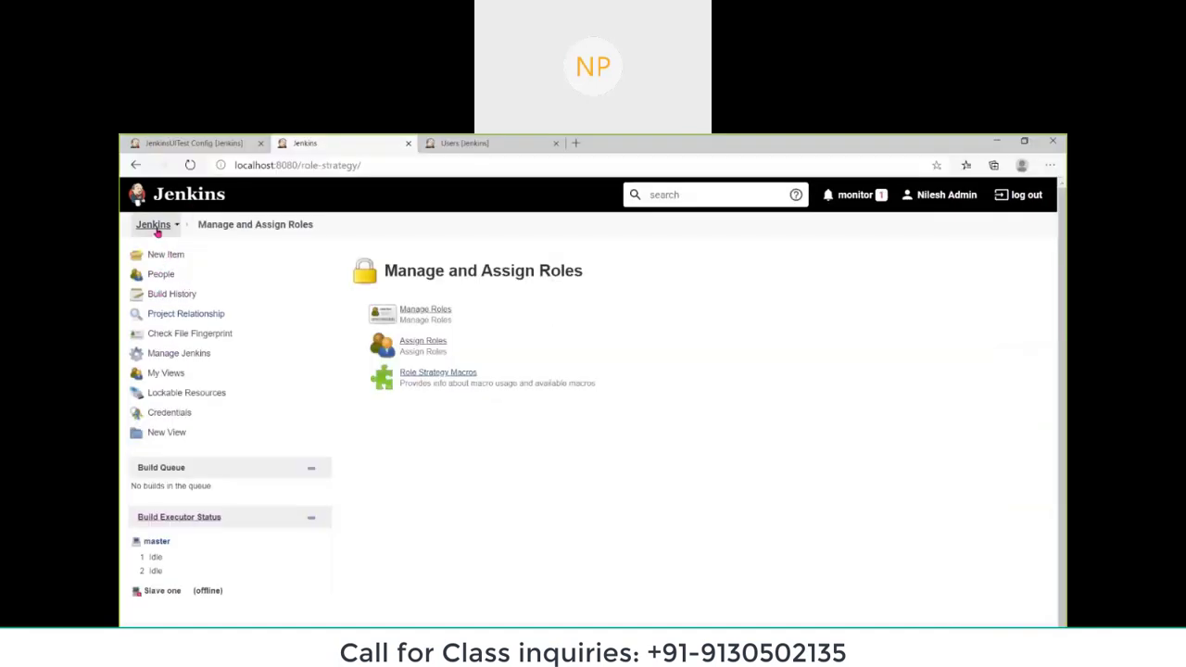
Open the dashboard in a new tab and view the SimpleCode project as admin
right_click(153, 225)
click(198, 238)
click(639, 143)
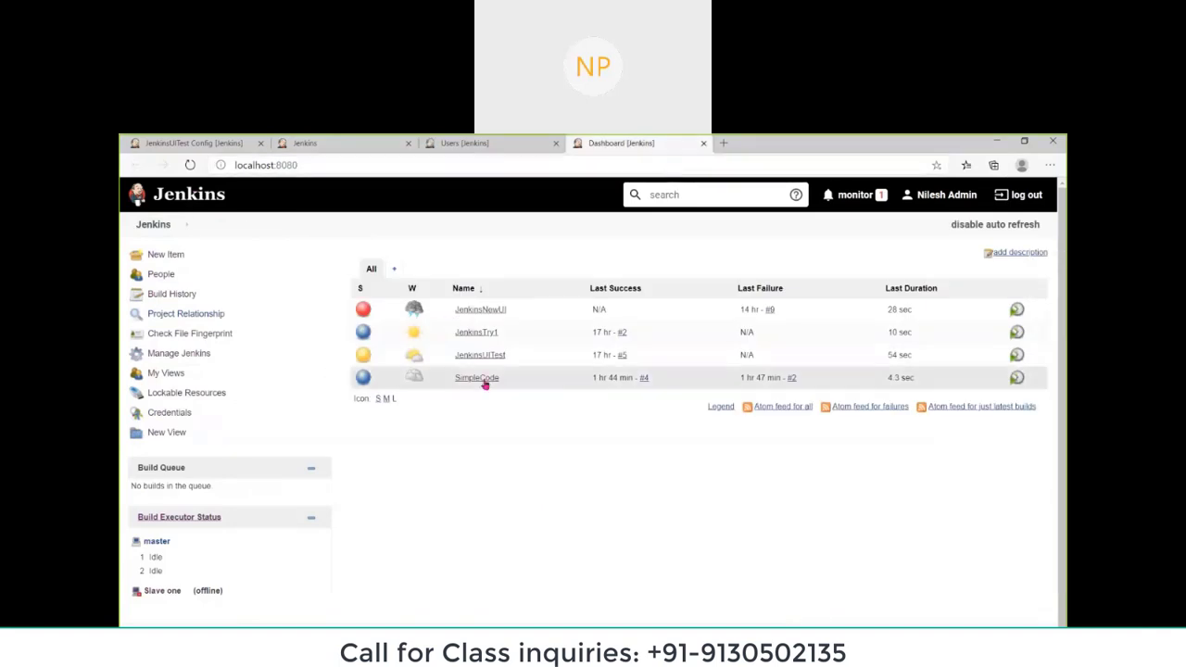
click(477, 378)
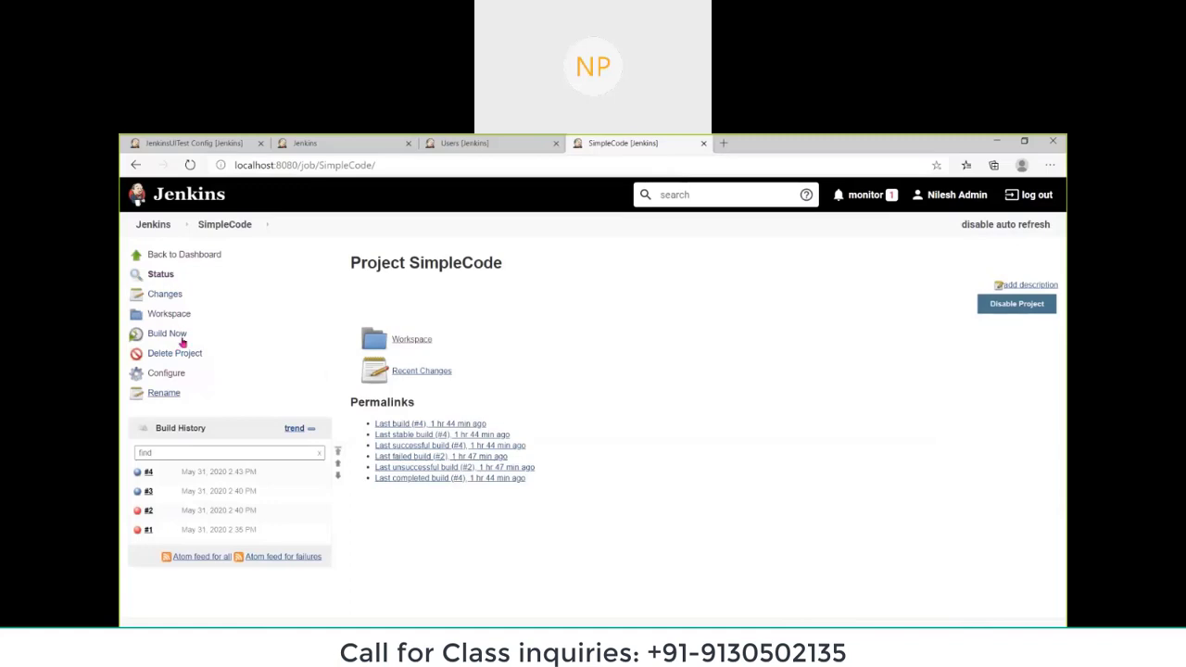
Compare the admin's SimpleCode options with user2's limited project view
key(alt+Tab)
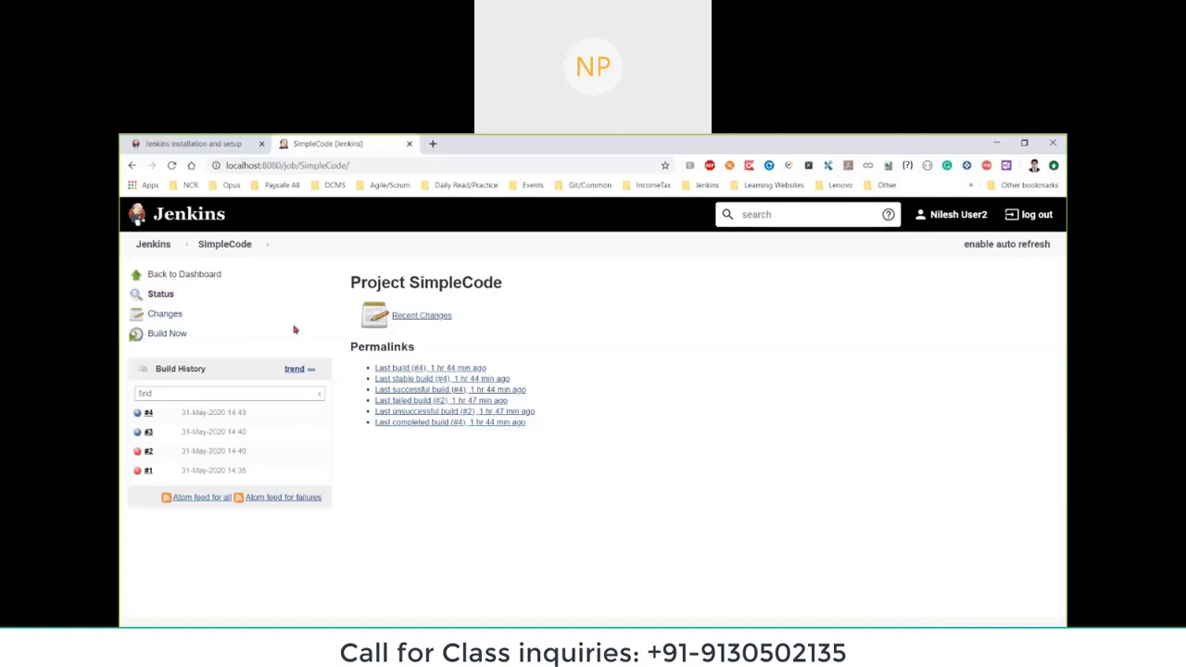
key(alt+Tab)
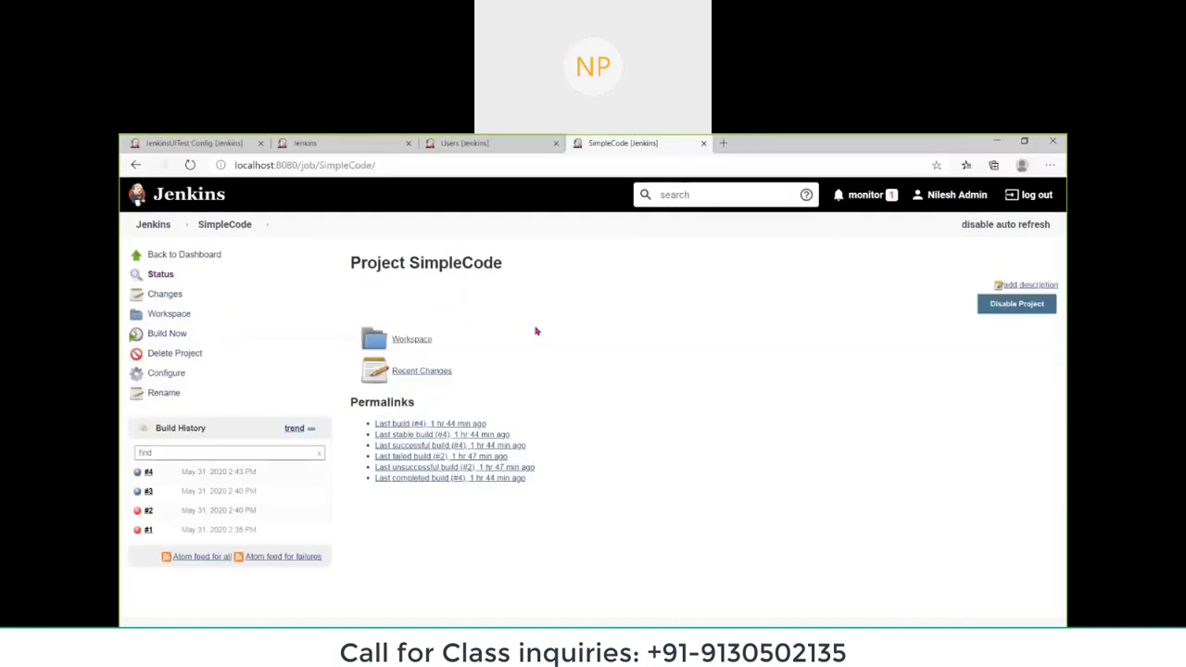
key(alt+Tab)
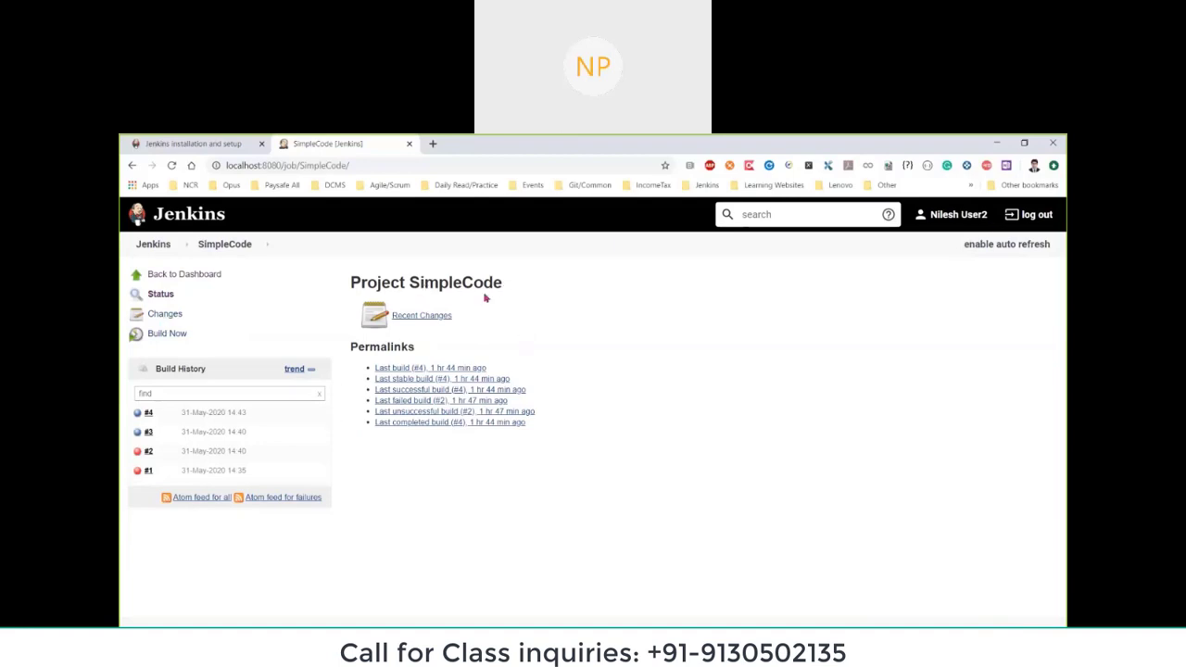
key(alt+Tab)
key(alt+Tab)
key(alt+Tab)
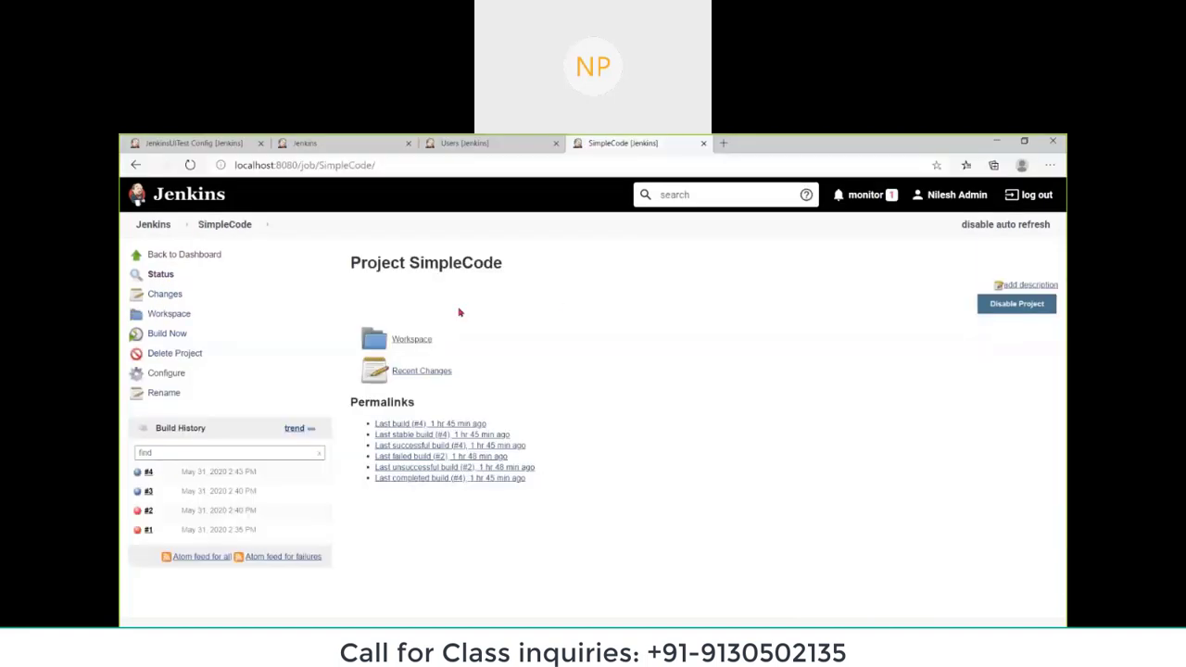
key(alt+Tab)
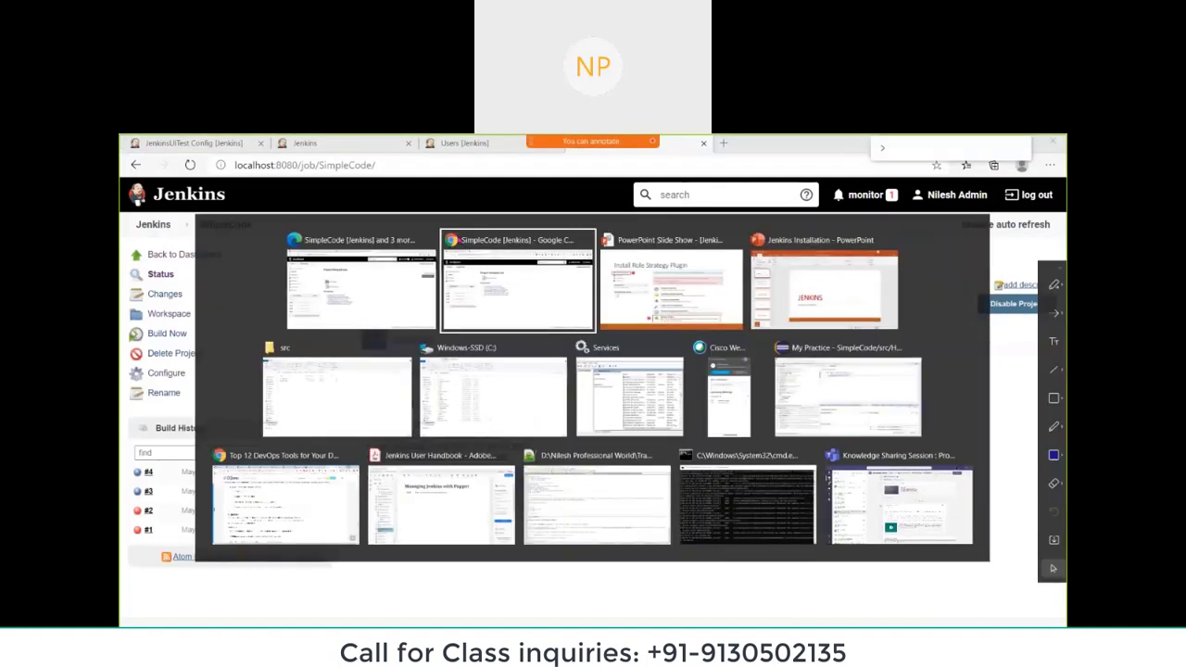
Return to the PowerPoint slide show and advance past the plugin selection slide to the Role-Based Strategy slide
key(alt+Tab)
key(alt+Tab)
key(alt+shift+Tab)
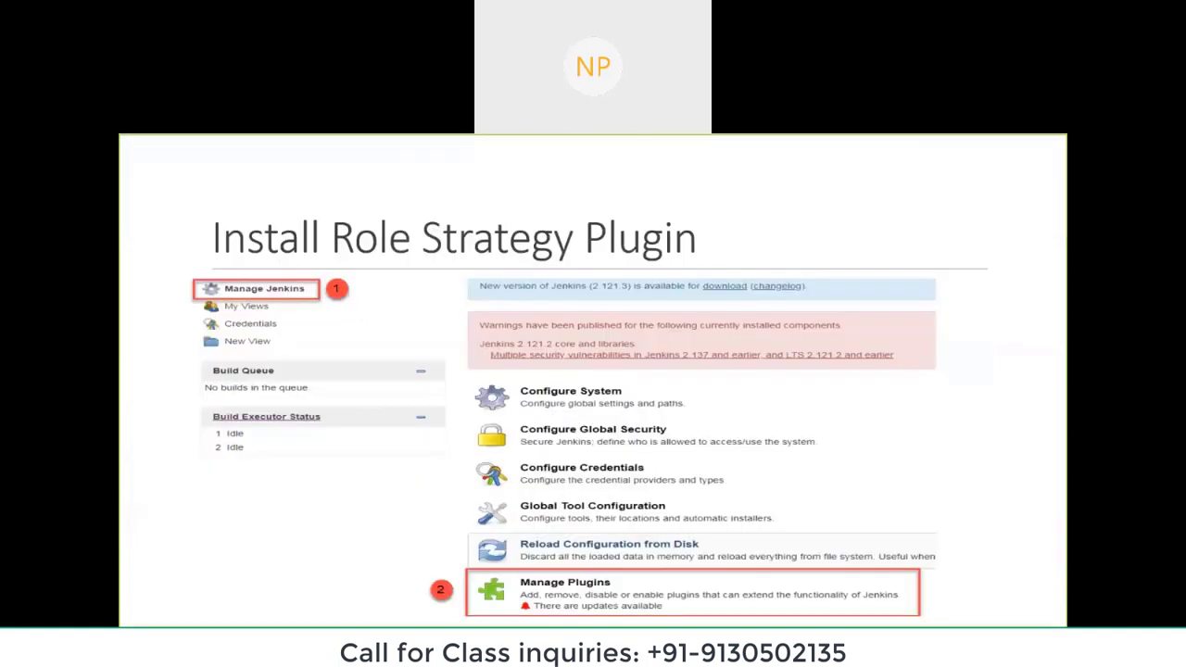
key(Right)
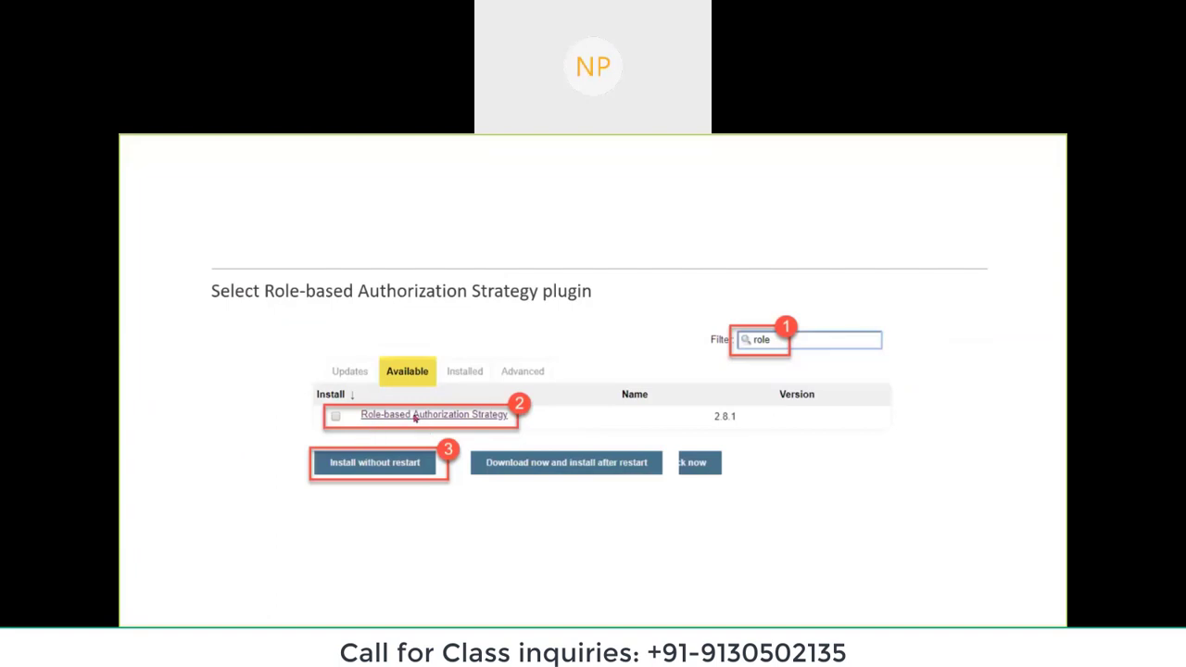
key(Right)
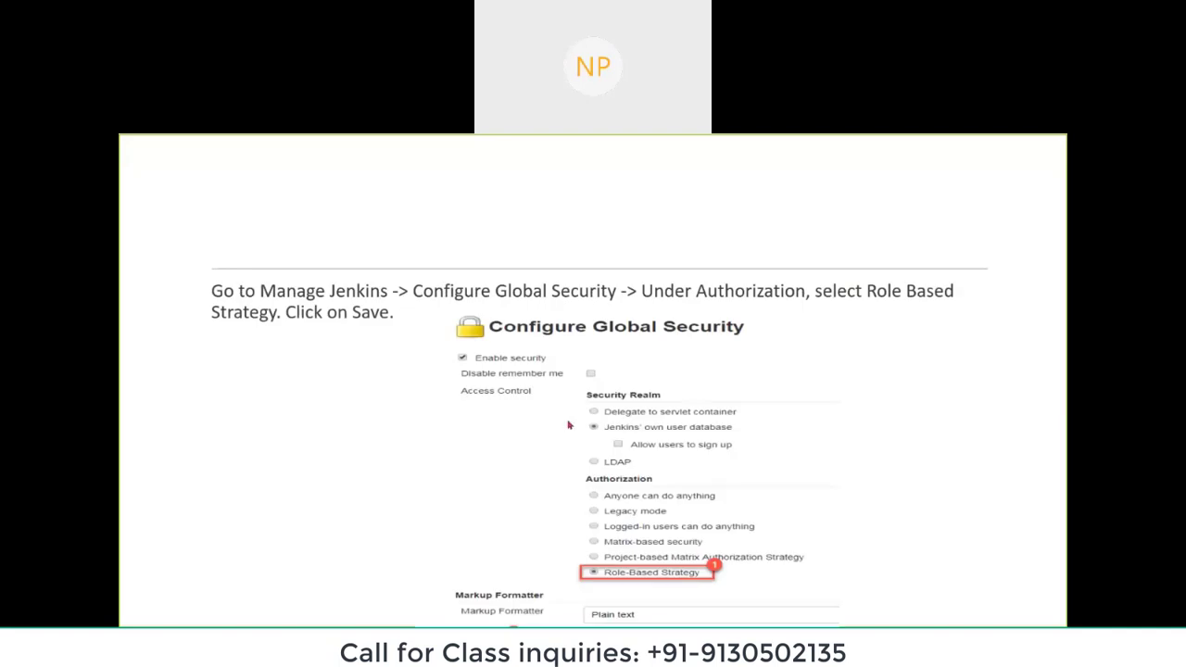
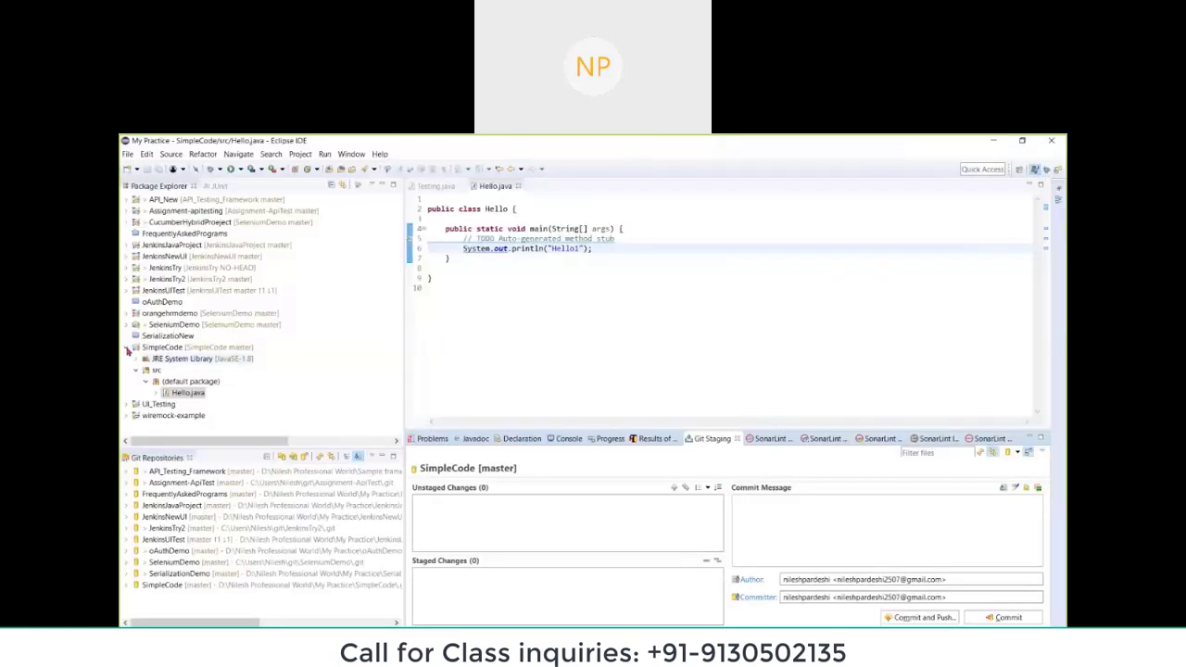
Collapse SimpleCode, create the Java project JenkinsTest1, and expand it to show src
click(129, 348)
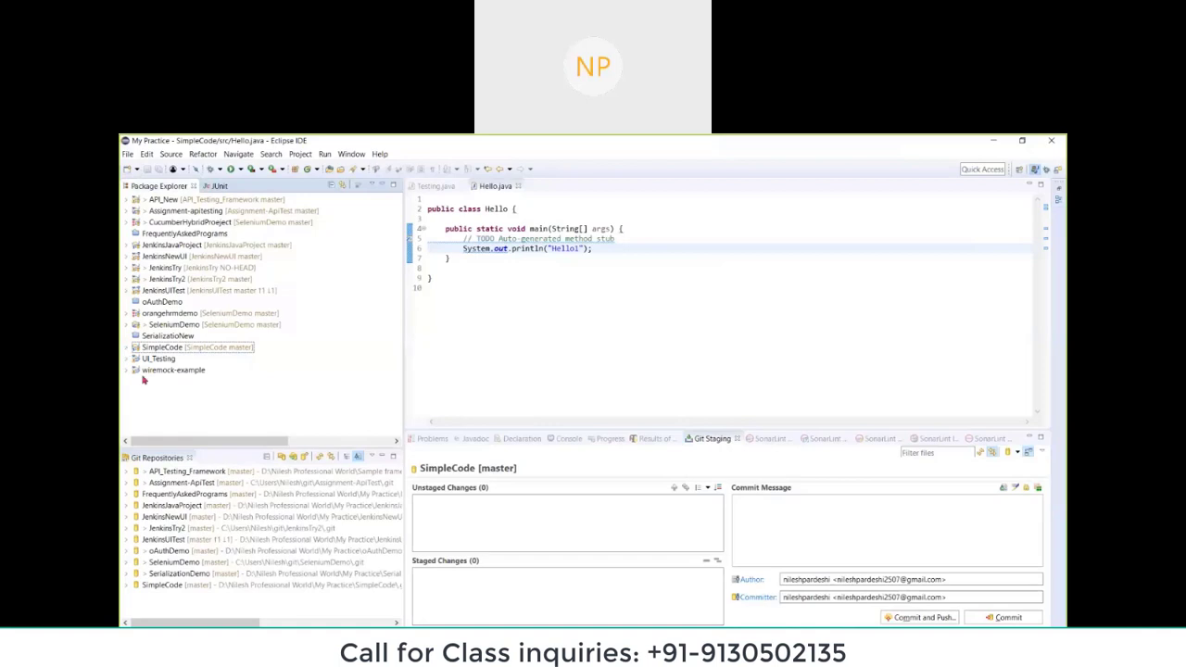
right_click(250, 411)
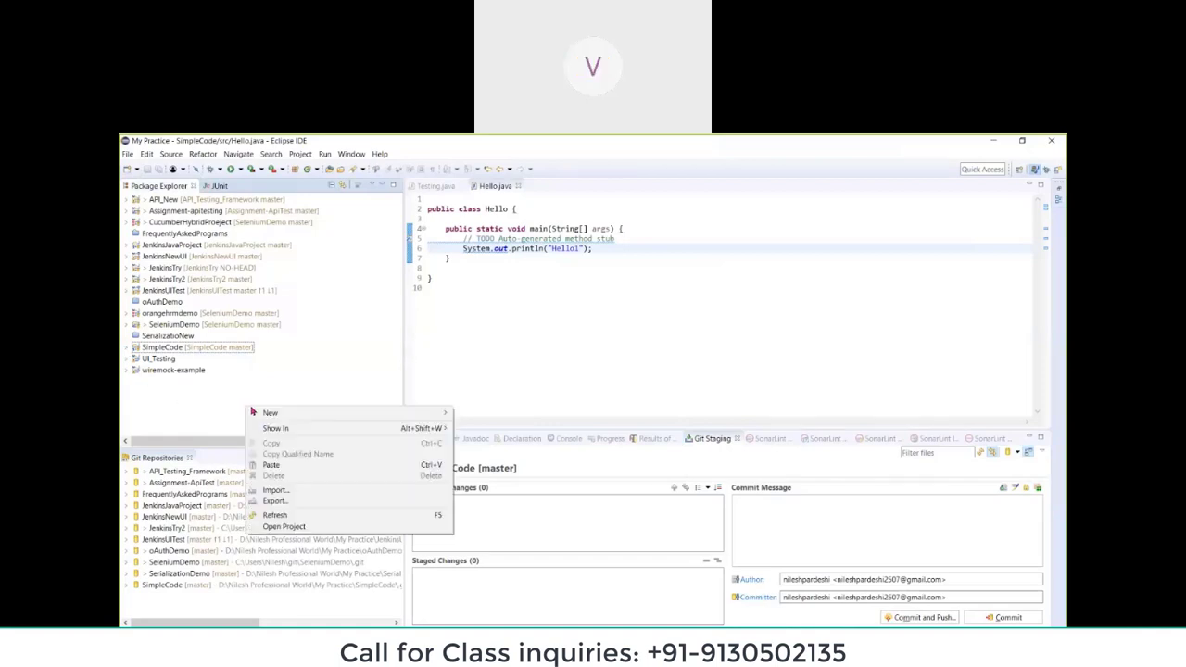
mouse_move(316, 414)
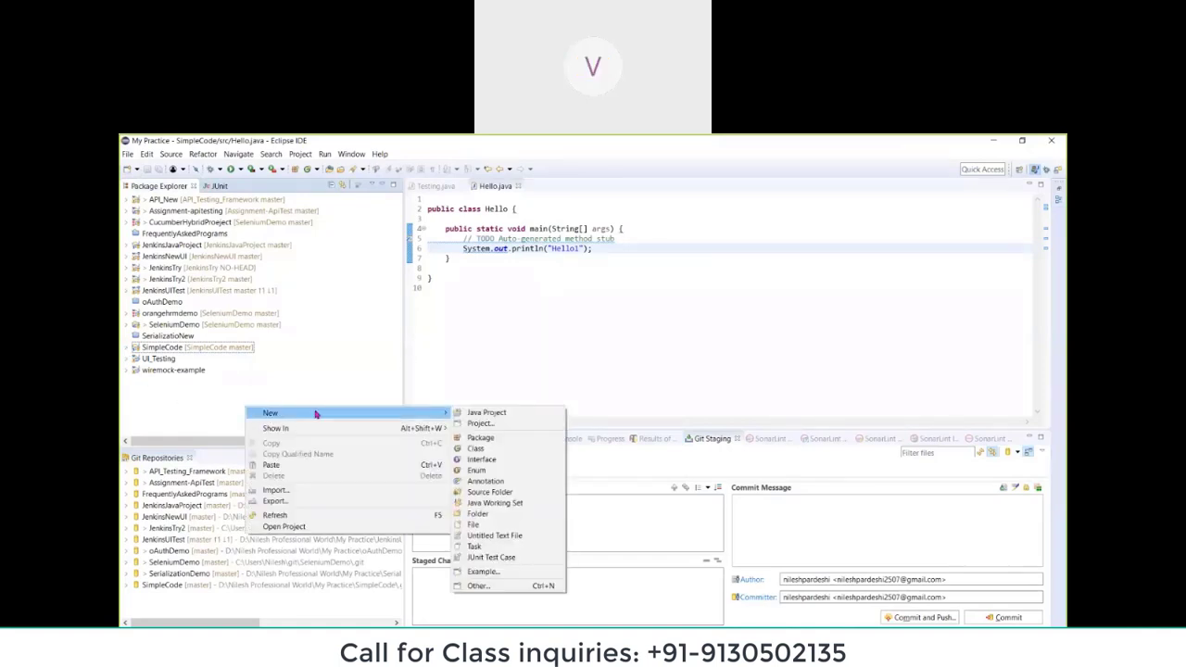
click(486, 414)
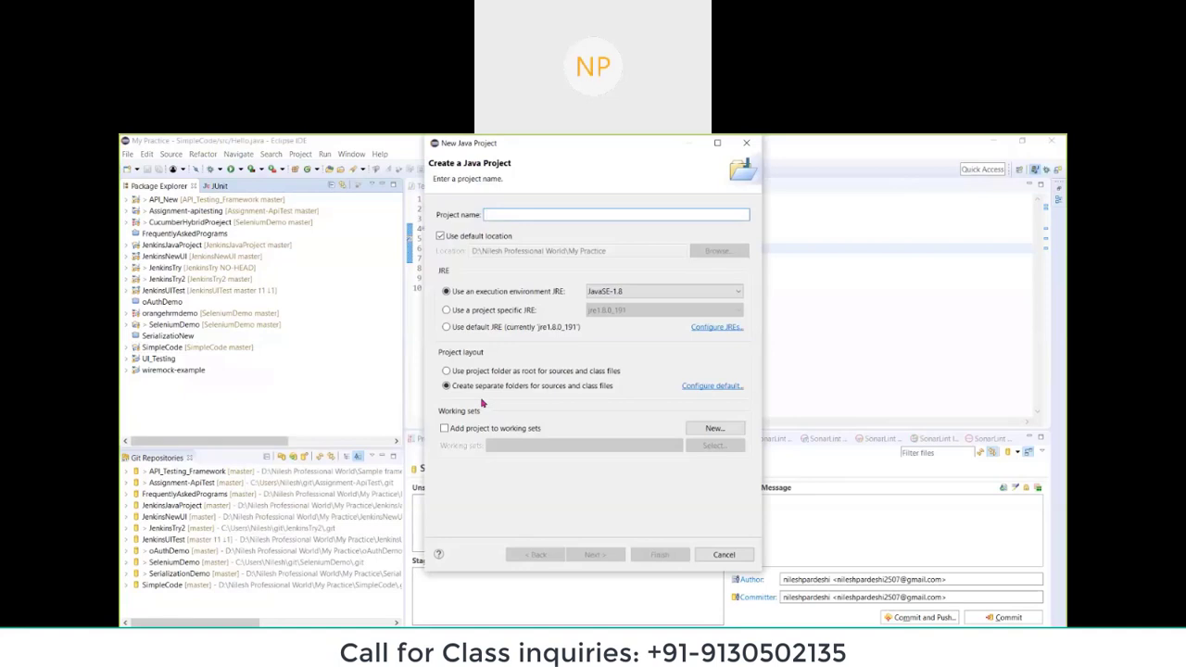
text(I)
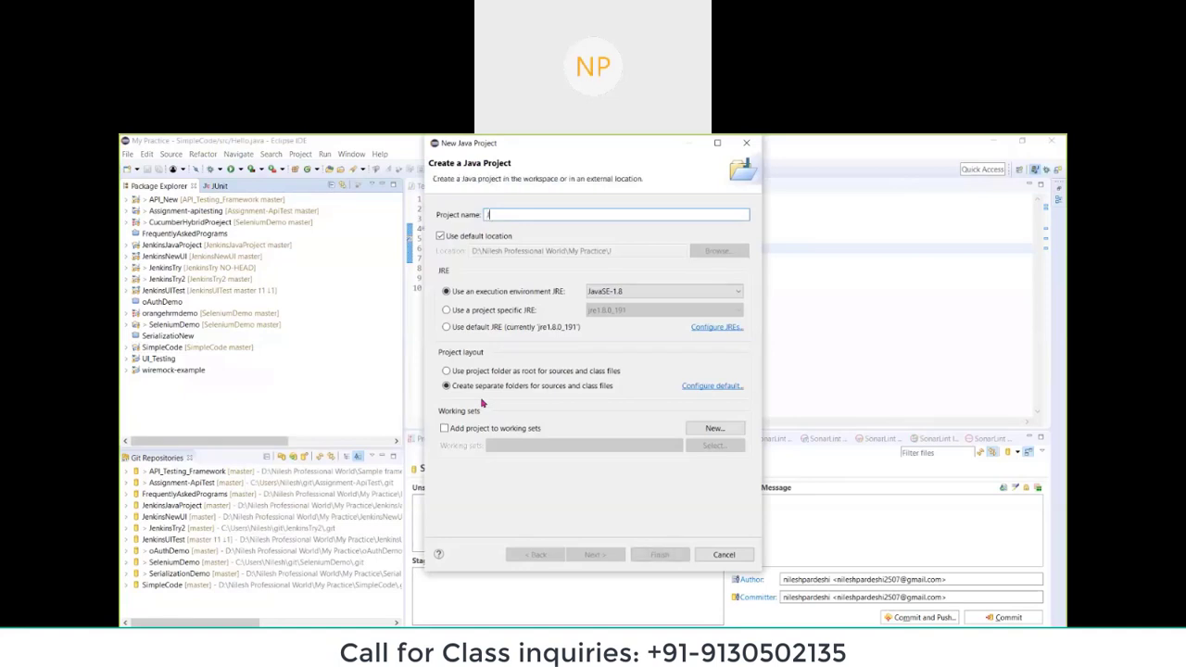
text(enkinsTest1)
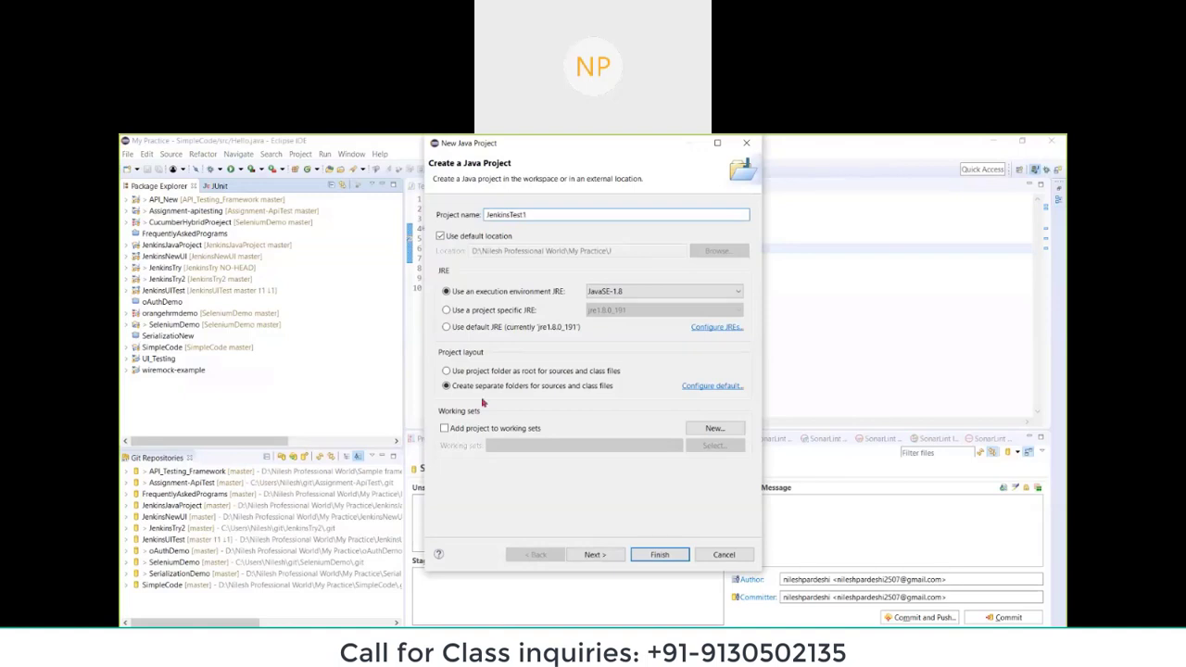
click(601, 556)
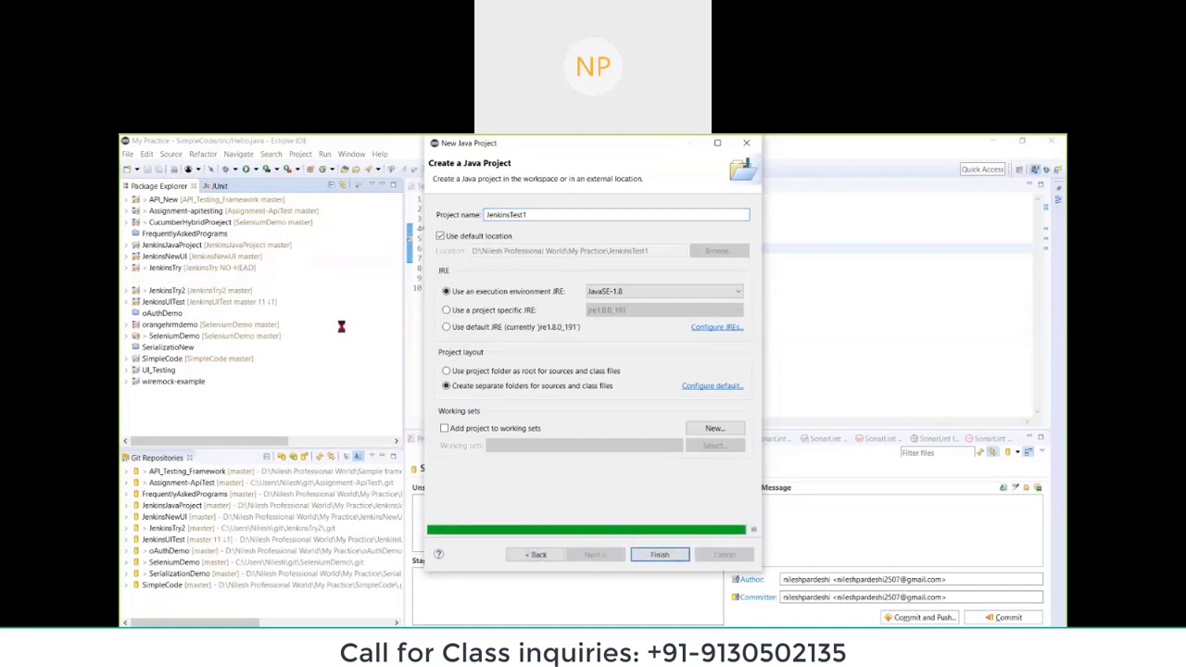
click(659, 554)
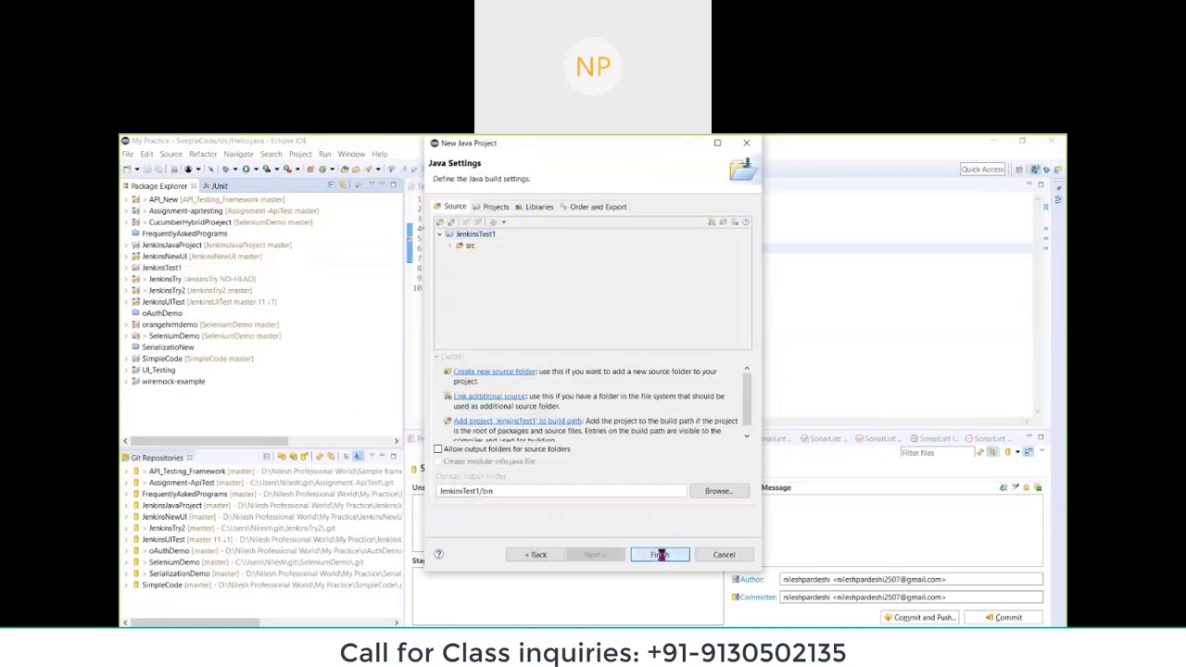
click(125, 267)
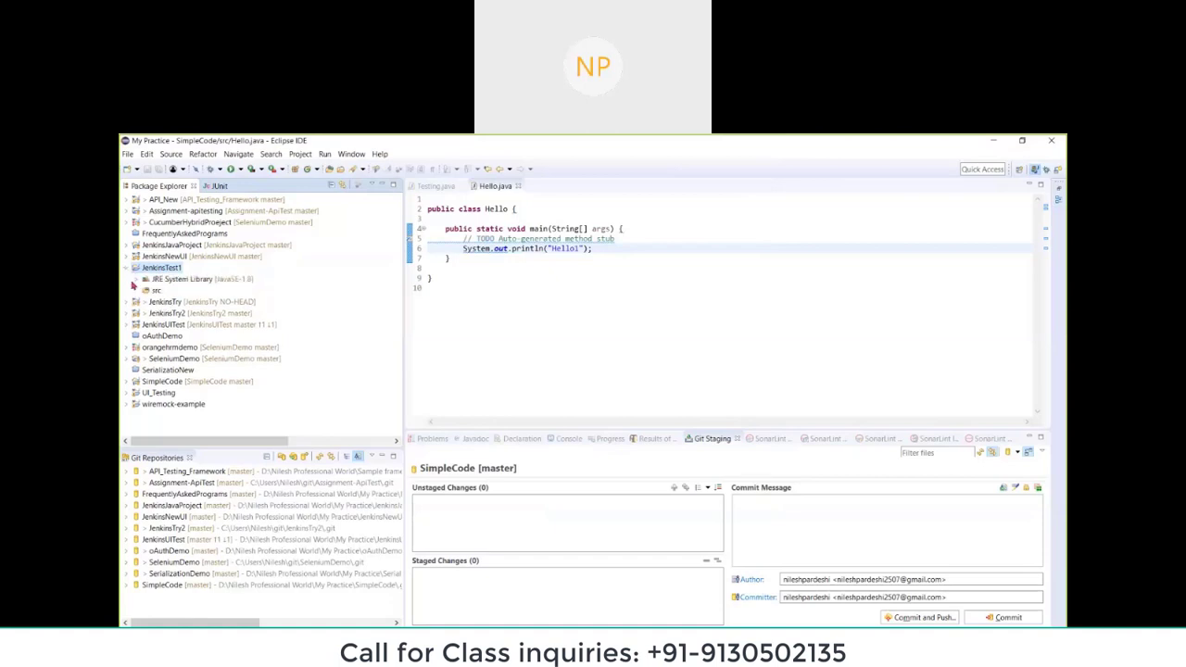
Create a Hello1 class in src with a main method stub and close Hello.java
right_click(147, 293)
mouse_move(278, 302)
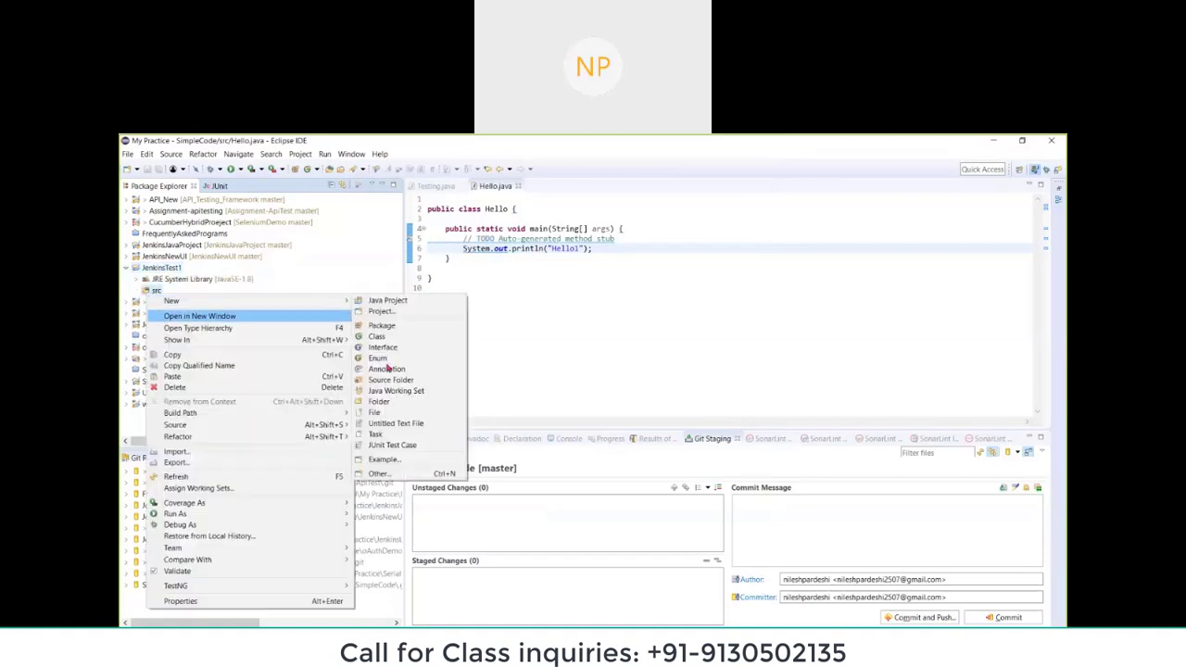
click(376, 337)
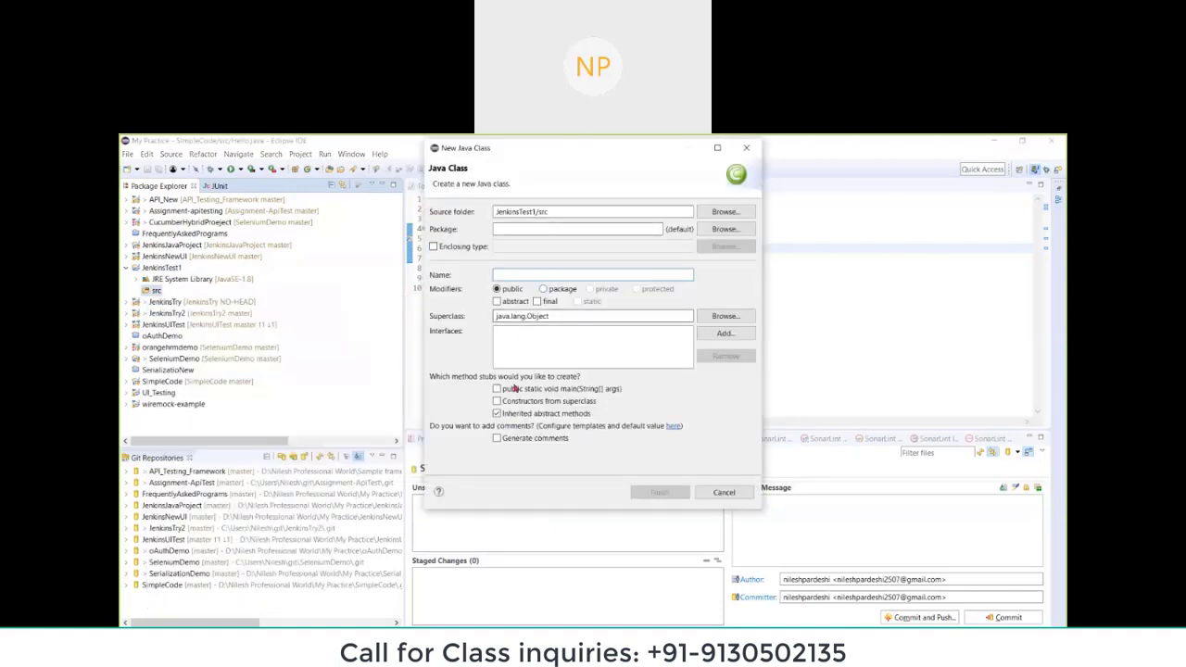
click(497, 389)
click(555, 276)
text(Hello1)
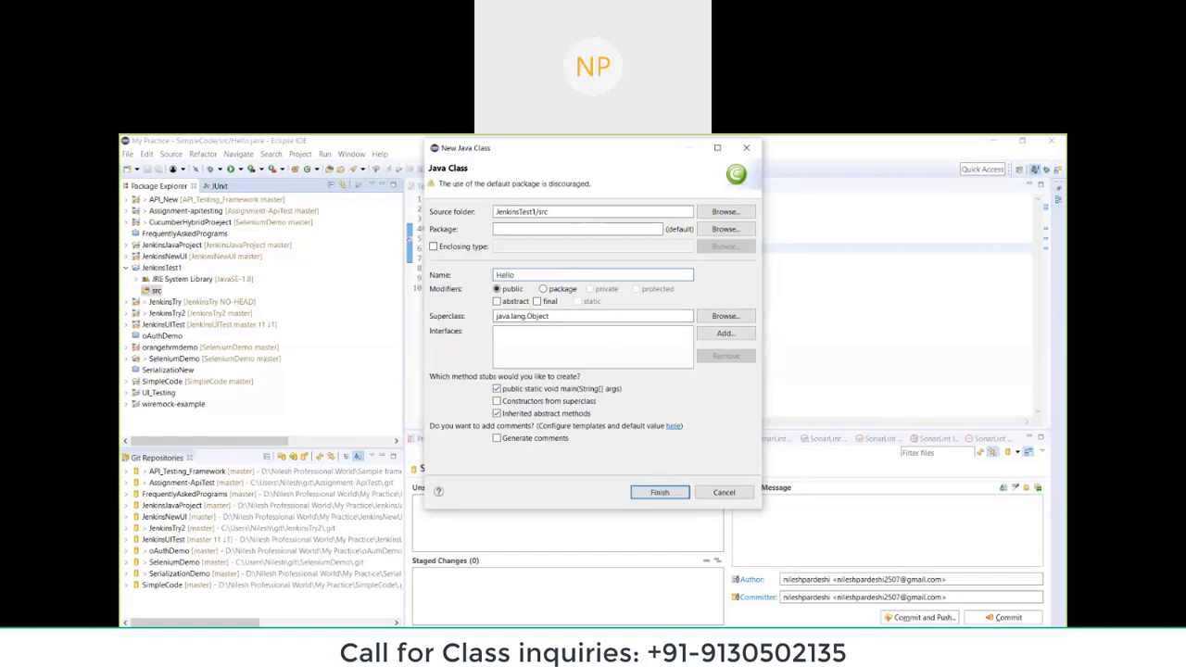
click(641, 492)
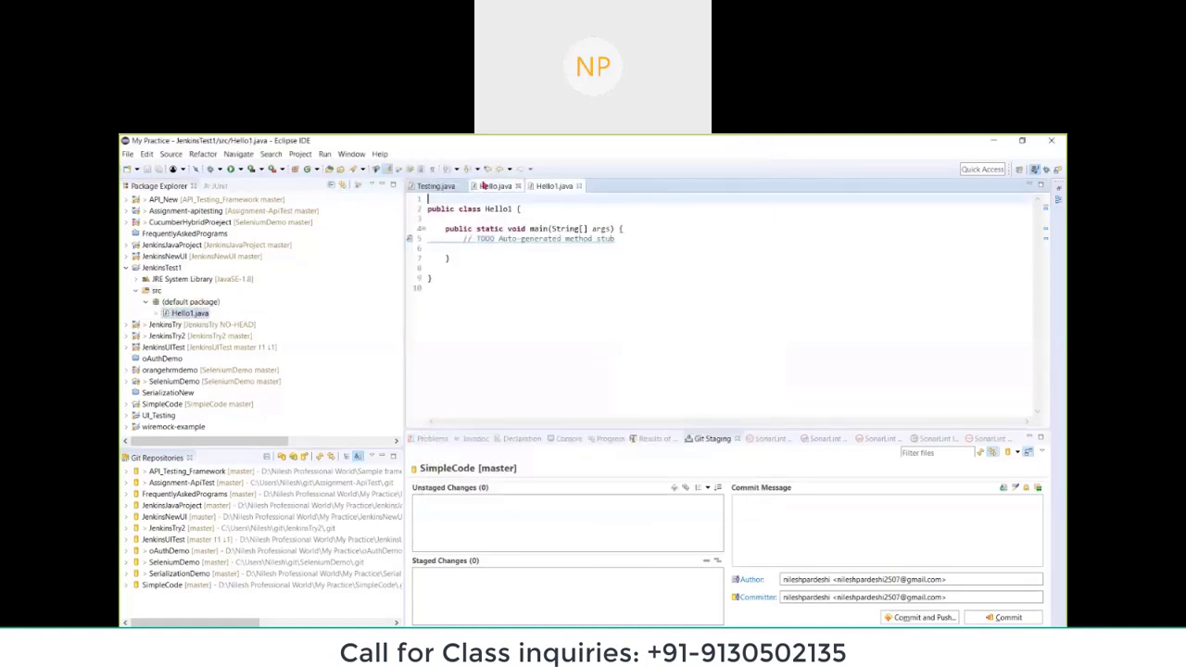
click(517, 186)
Close Testing.java and add a print of "Hello Jenkins" to Hello1's main via syso, then save
click(459, 186)
click(506, 248)
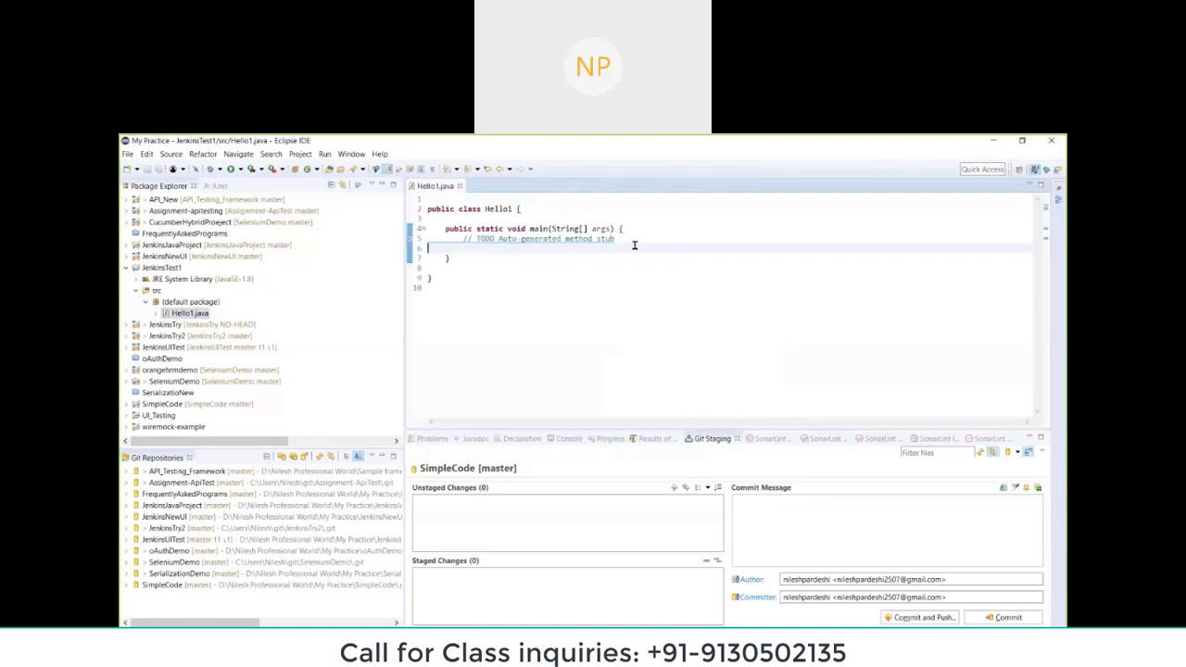
click(636, 240)
key(Return)
text(s)
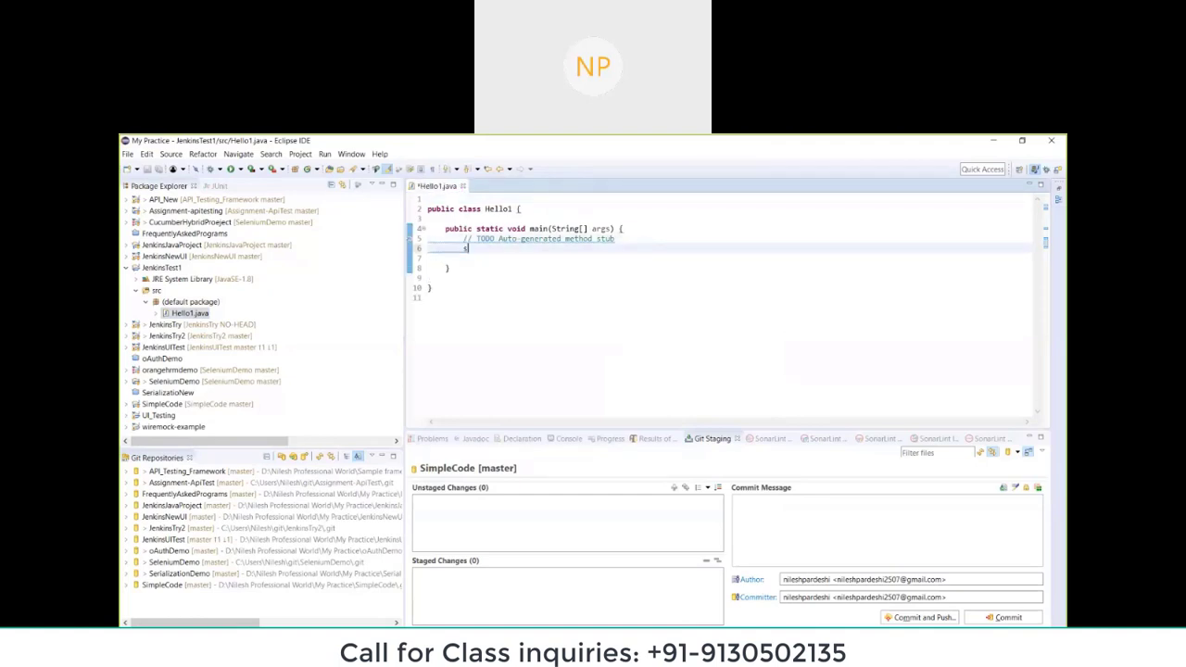
text(yso)
key(ctrl+space)
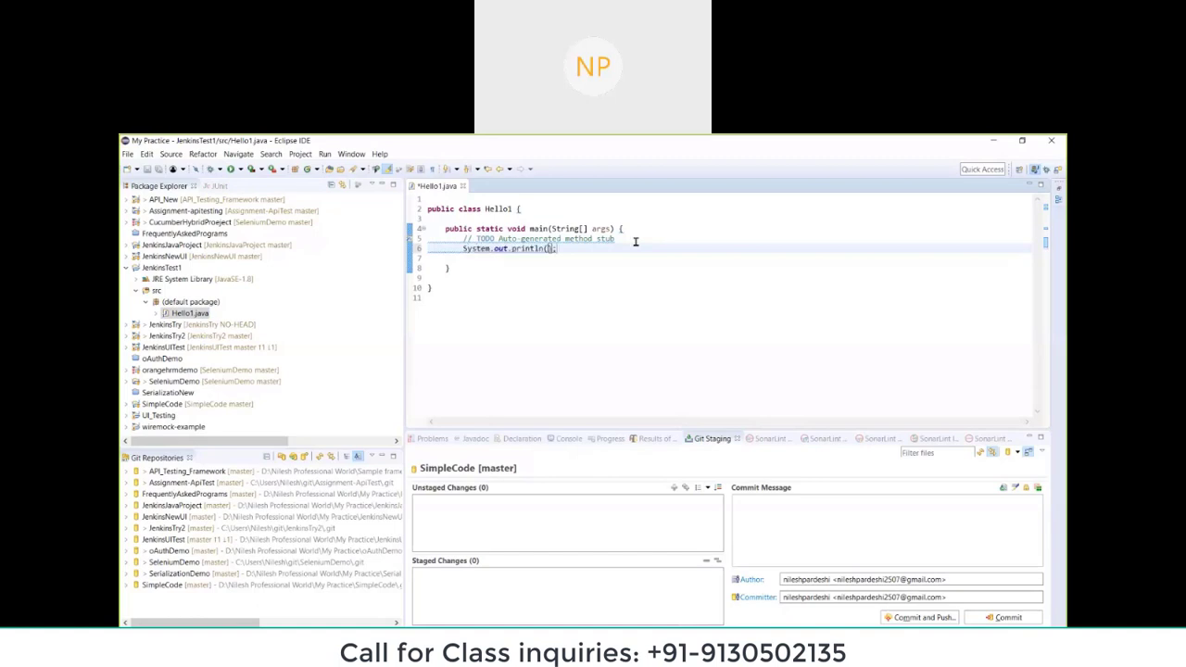
text("Hello Jenkins)
key(ctrl+s)
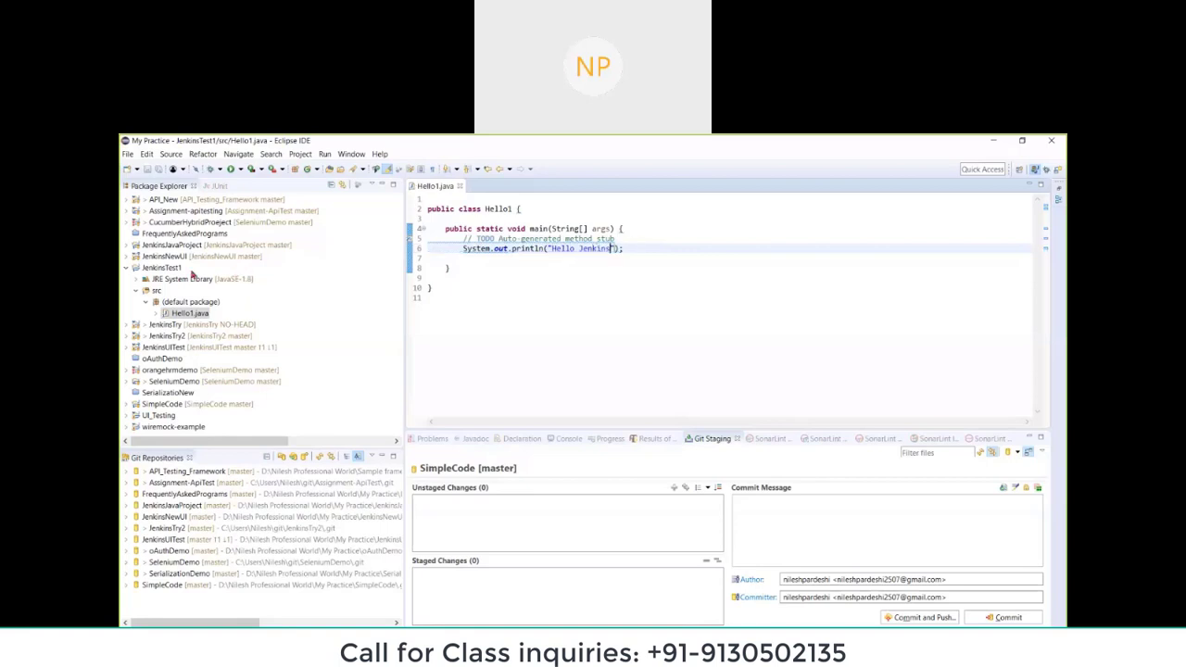
Review the Hello1 code, then switch to the Jenkins SimpleCode page in Chrome
click(607, 289)
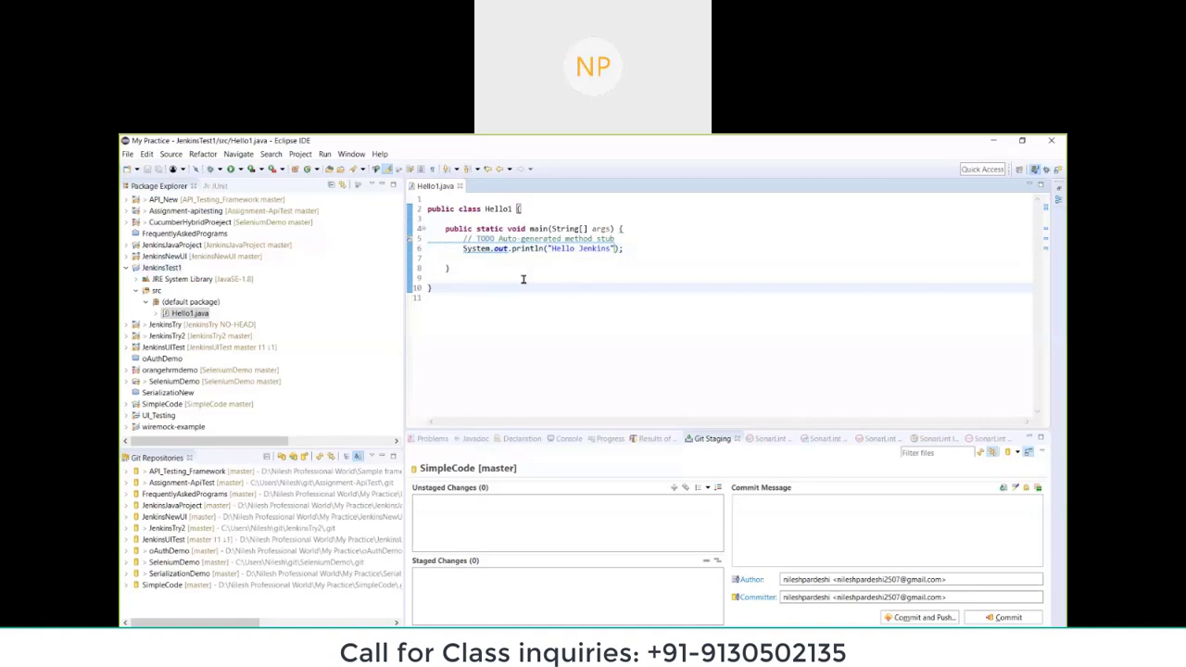
drag(461, 251, 630, 251)
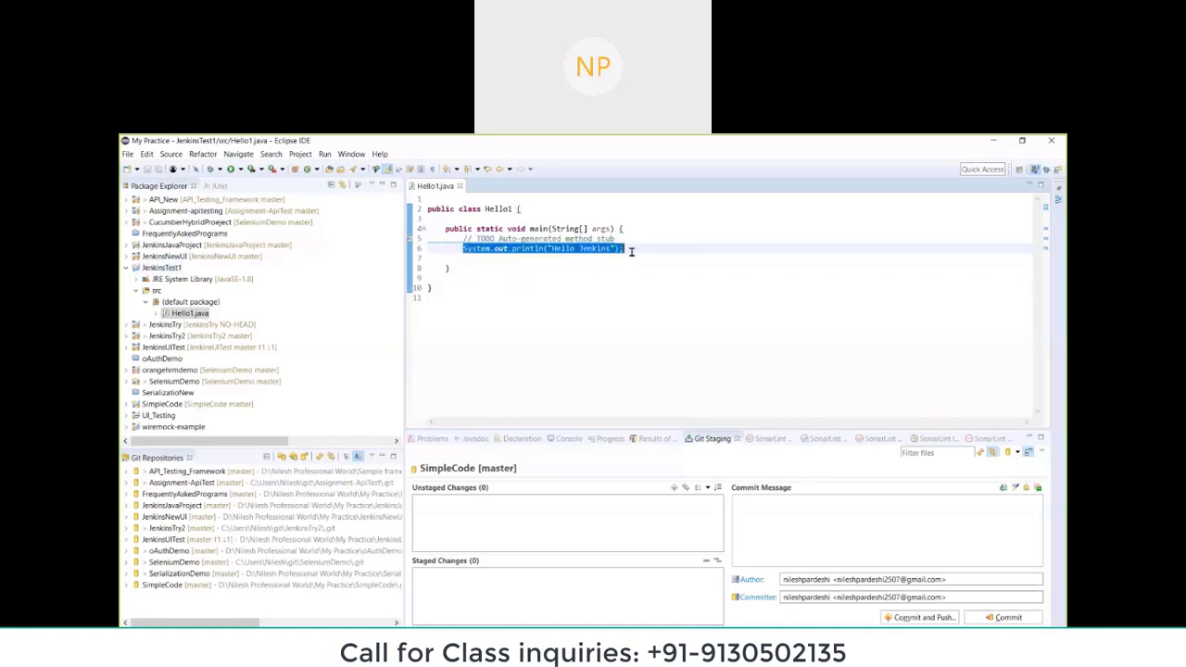
click(630, 269)
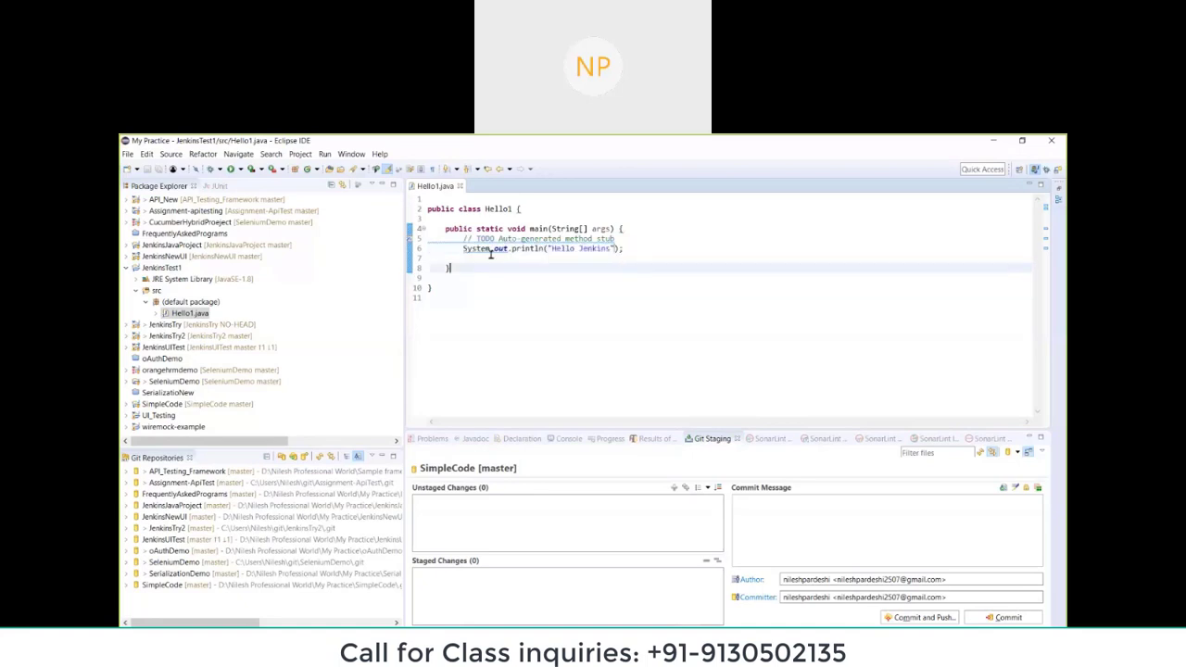
drag(428, 212, 457, 290)
click(457, 290)
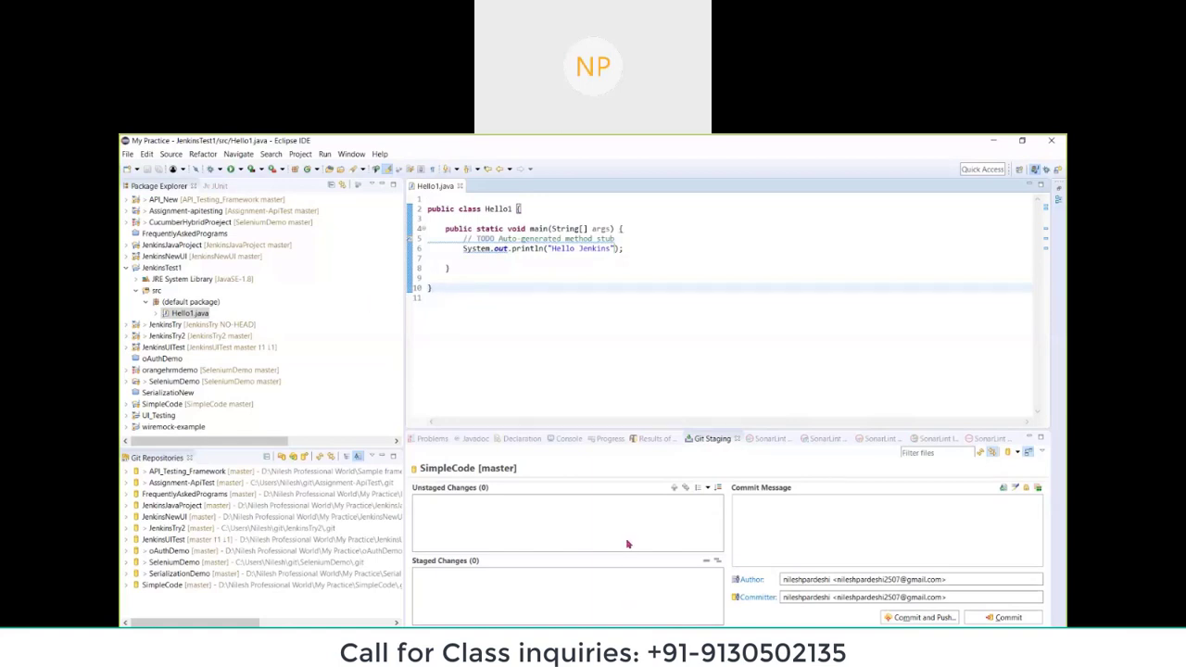
key(alt+Tab)
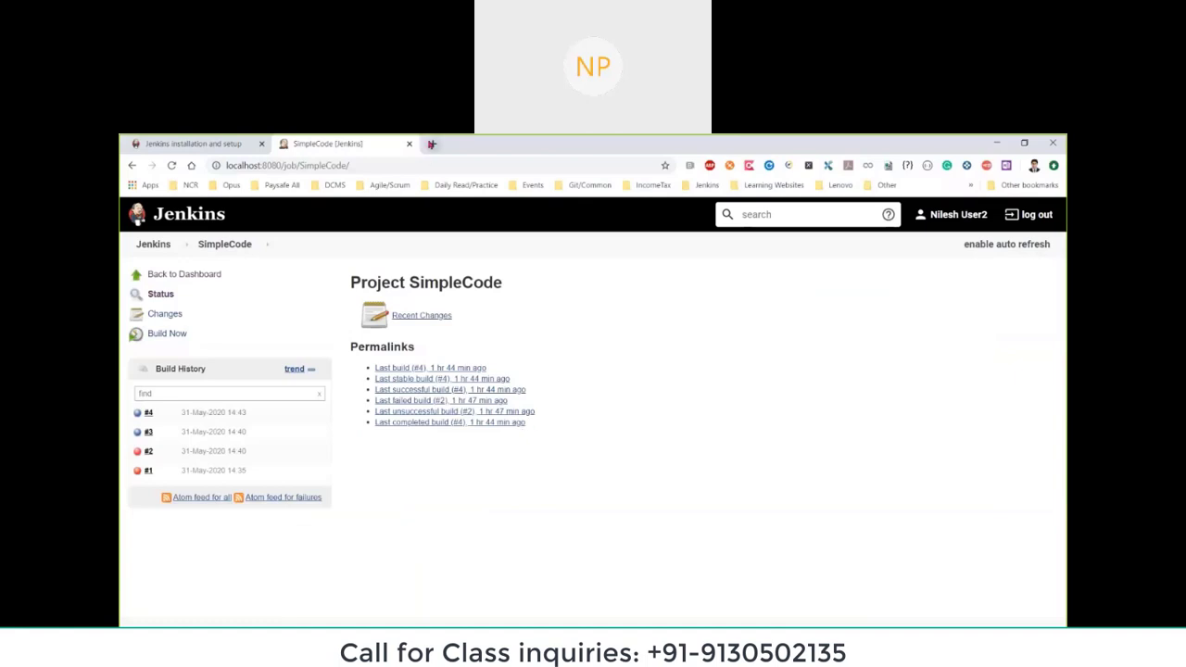
Open a new tab, log out of Jenkins, and close the Jenkins tab
click(431, 143)
click(401, 146)
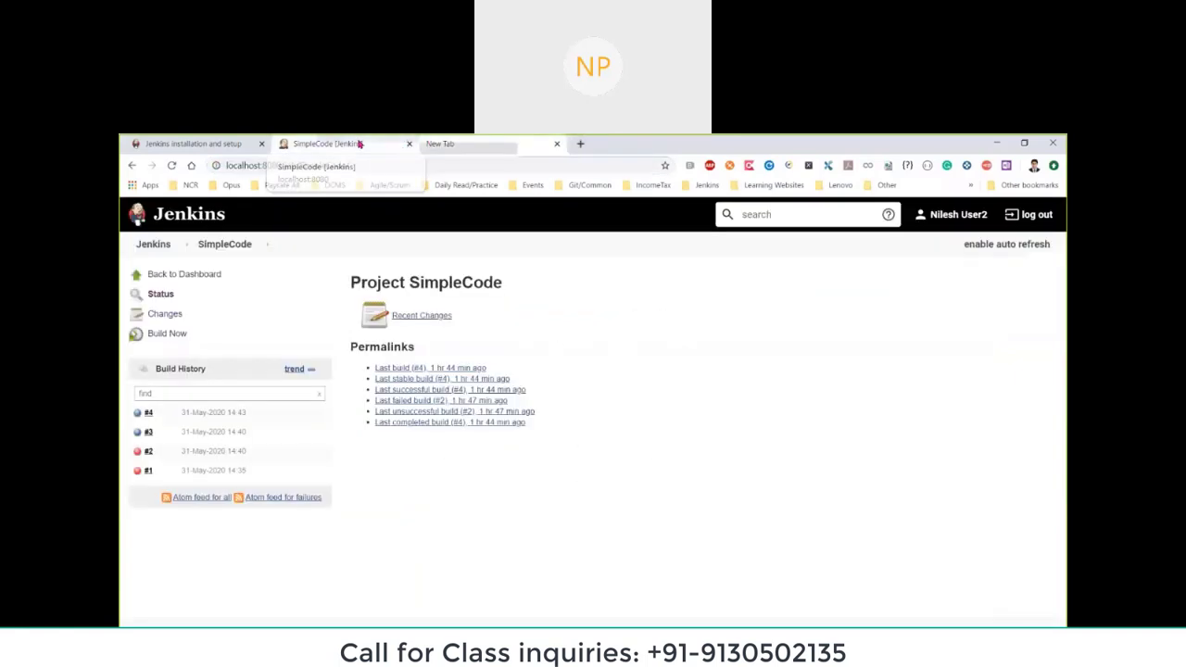
click(1035, 215)
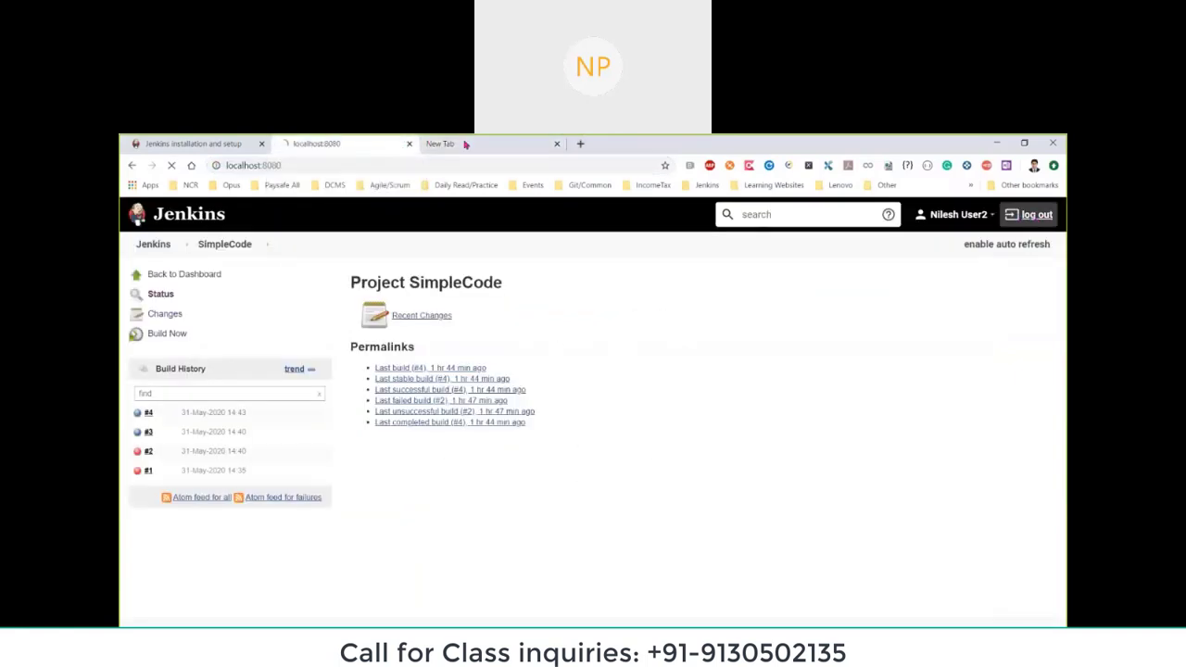
click(411, 146)
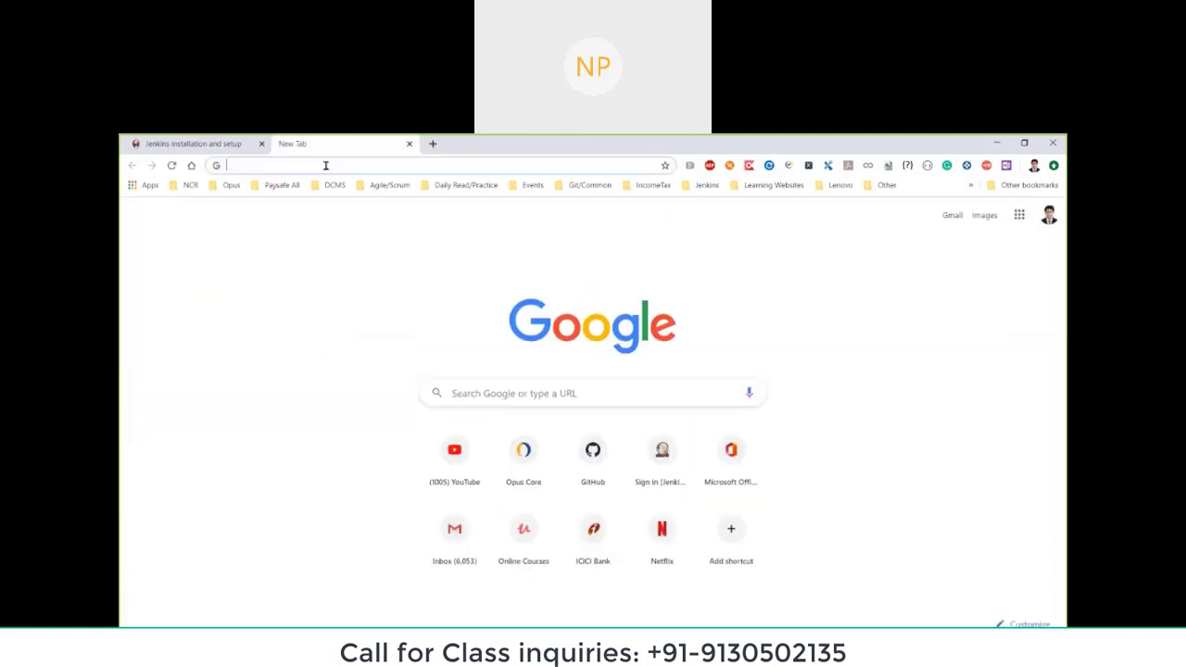
Go to github.com and open the Create a new repository form
click(325, 165)
text(git)
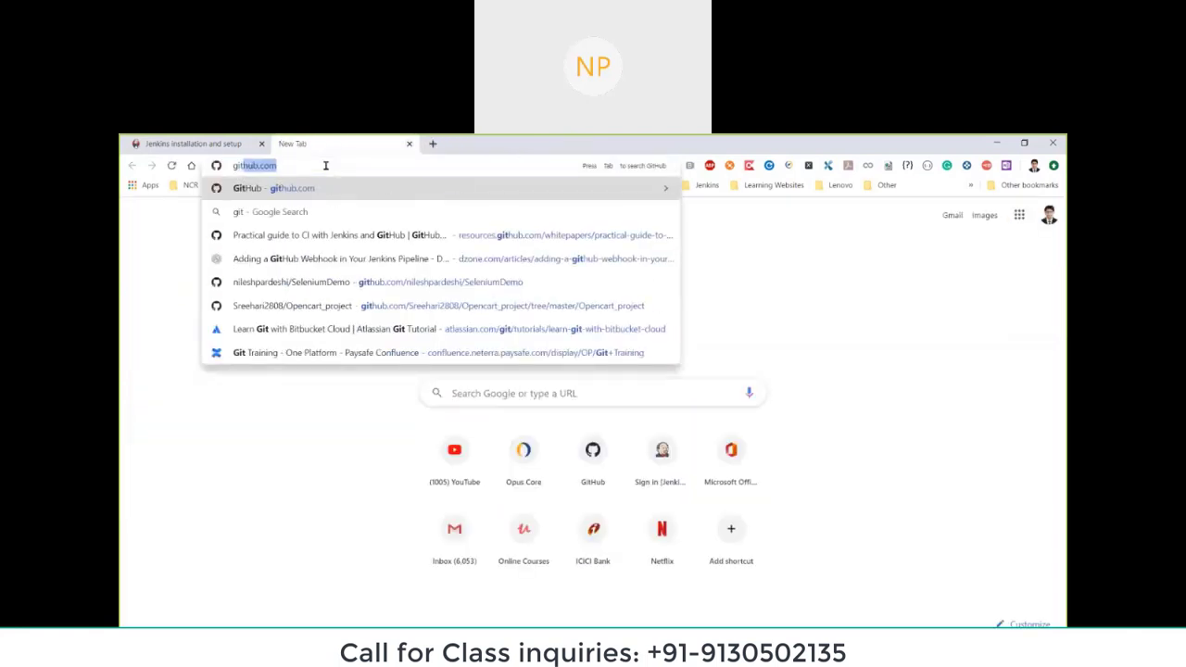
key(Return)
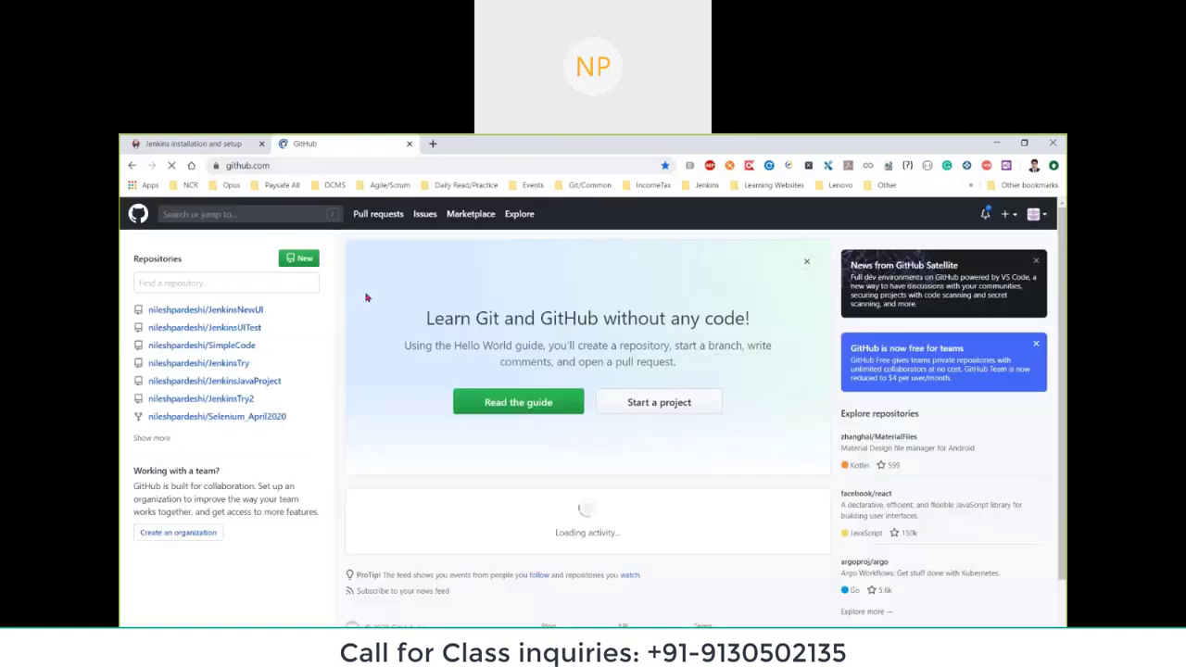
click(302, 259)
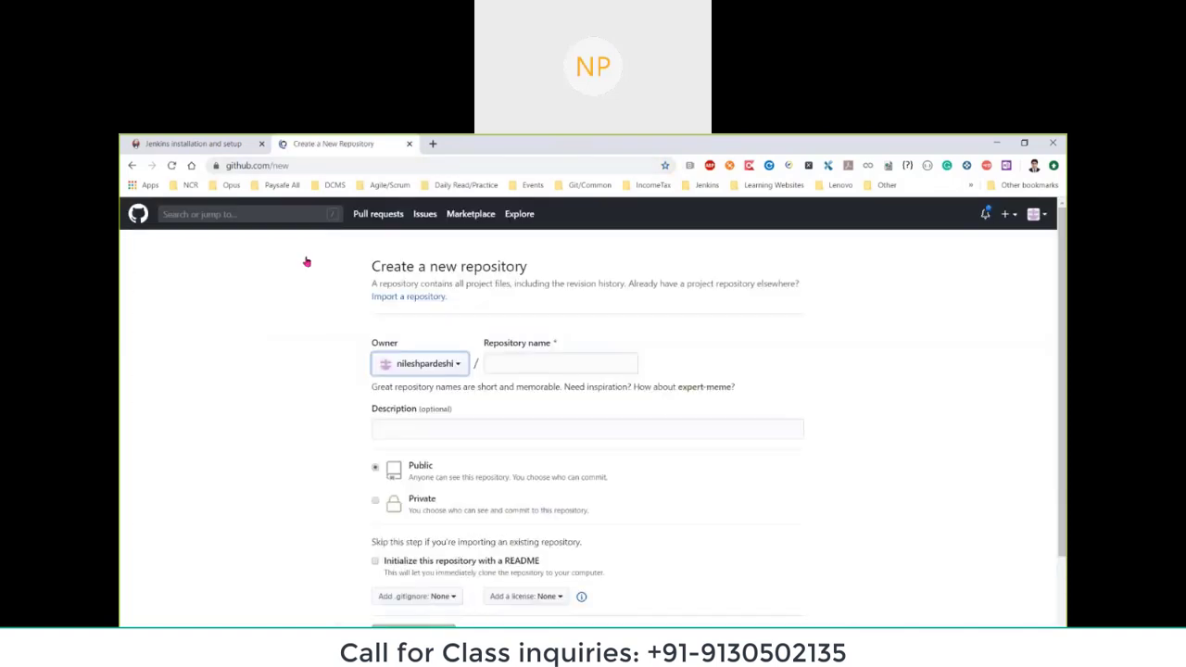
Name the public repository JenkinsTest1 and create it
click(561, 363)
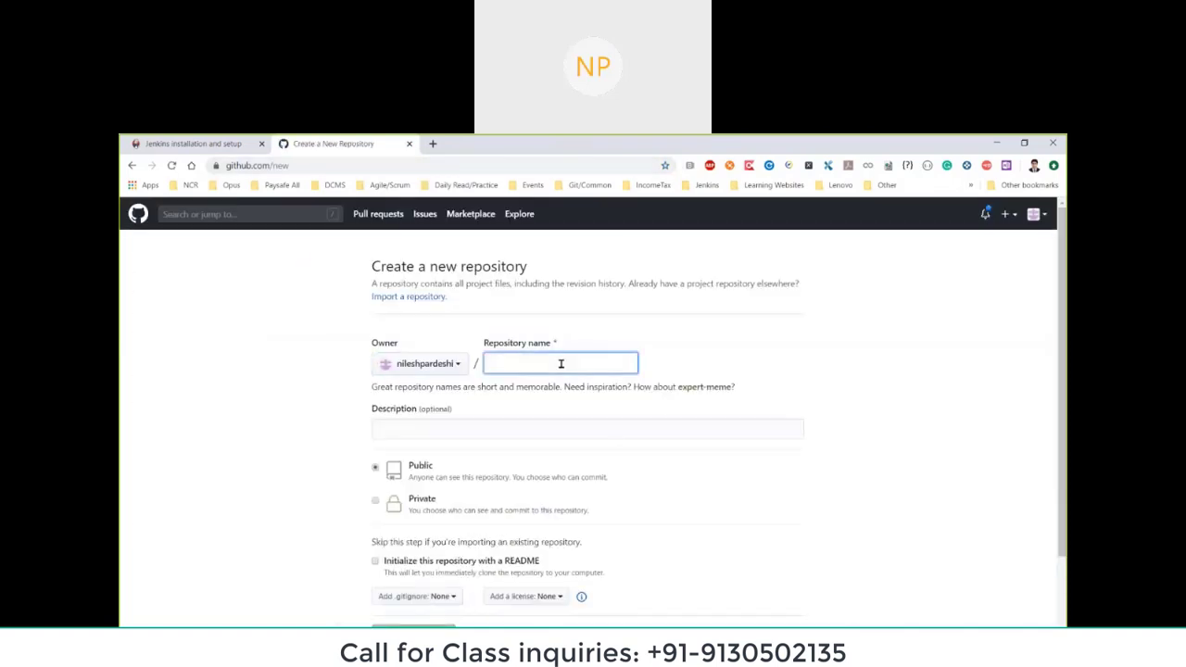
text(Jenkn)
key(BackSpace)
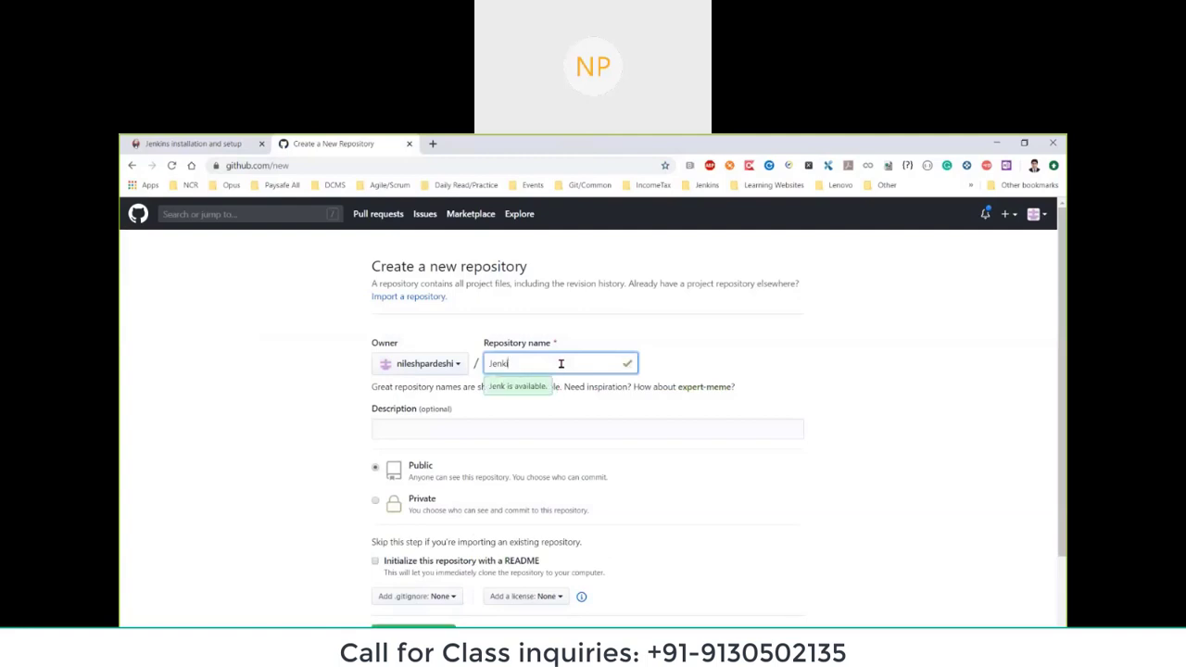
text(insTest1)
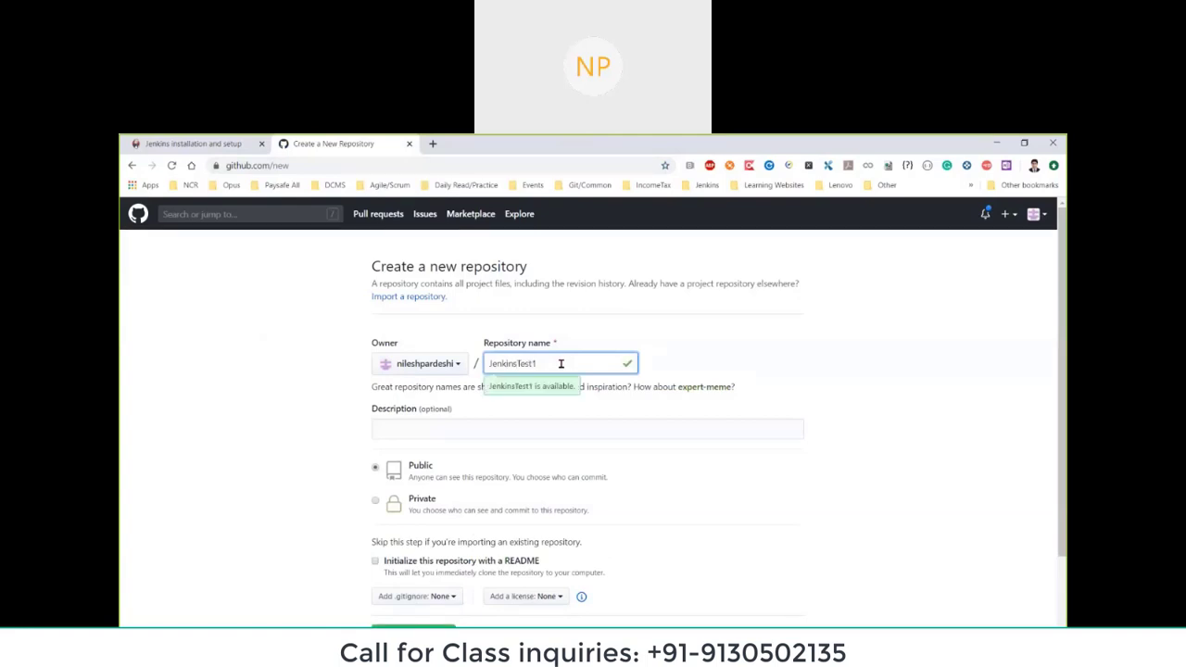
click(843, 501)
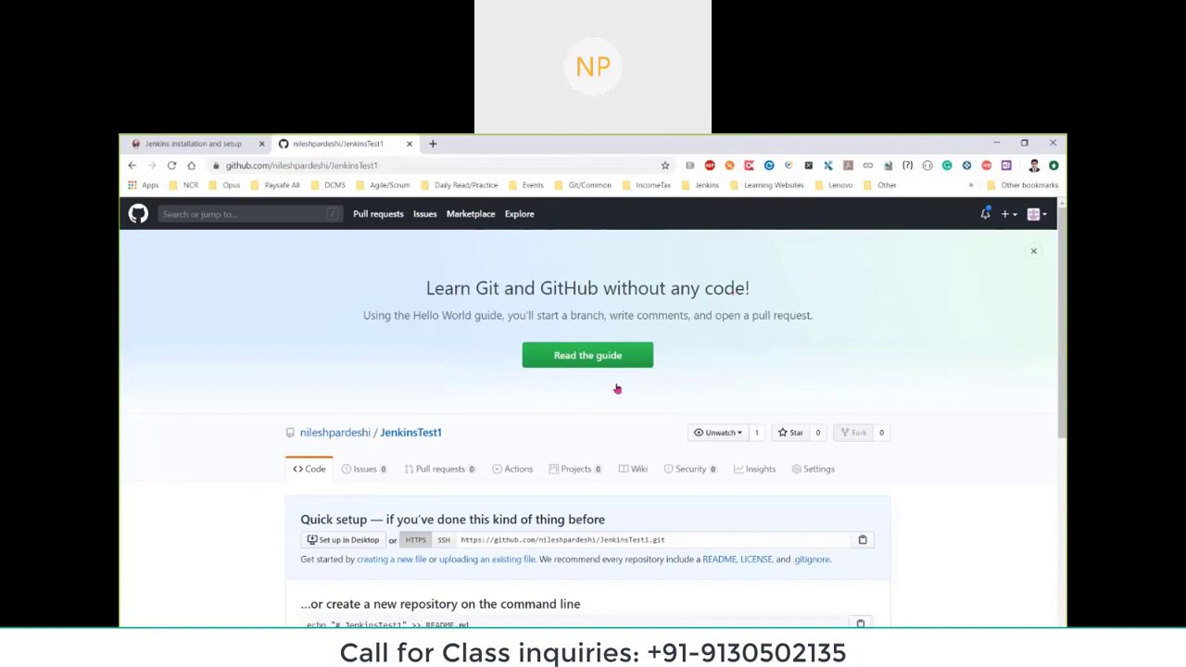
Copy the JenkinsTest1 HTTPS clone URL and return to Eclipse IDE
scroll(389, 358, down, 2)
scroll(435, 426, up, 2)
double_click(409, 433)
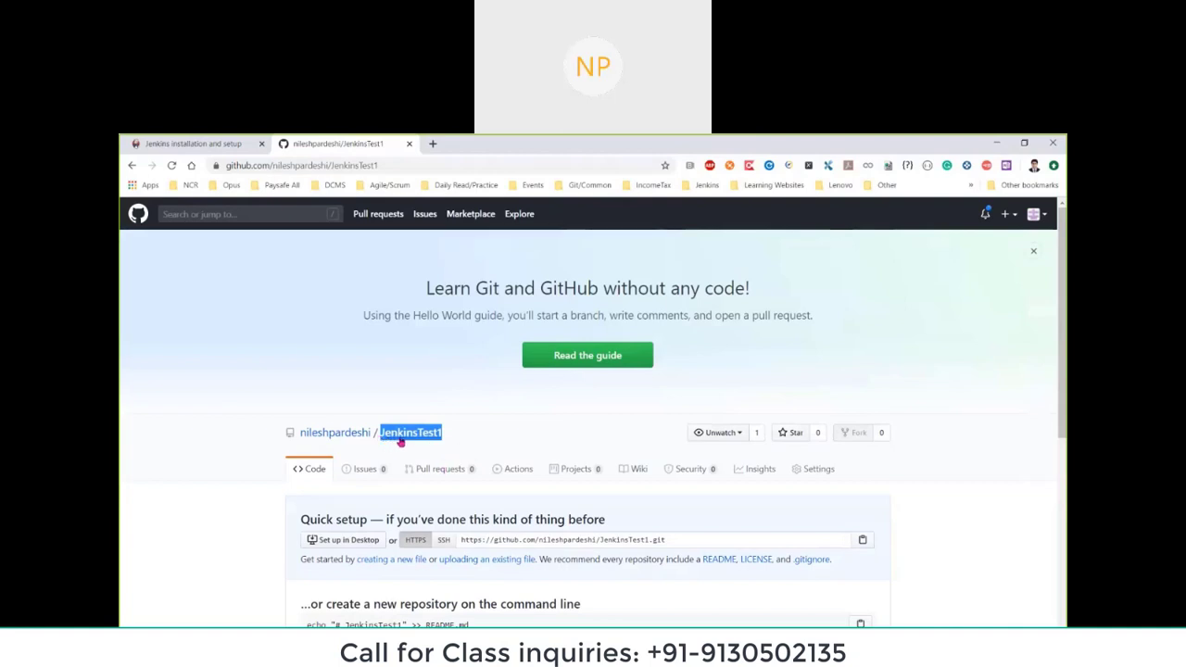
scroll(480, 435, down, 2)
click(710, 417)
click(861, 418)
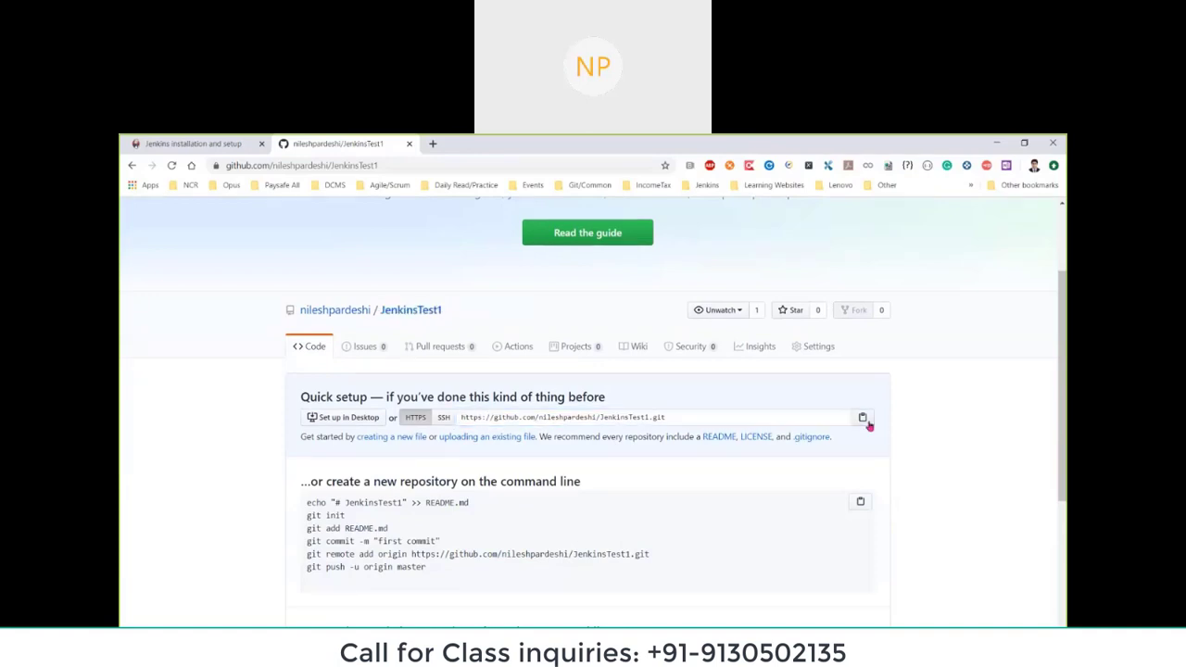
key(alt+Tab)
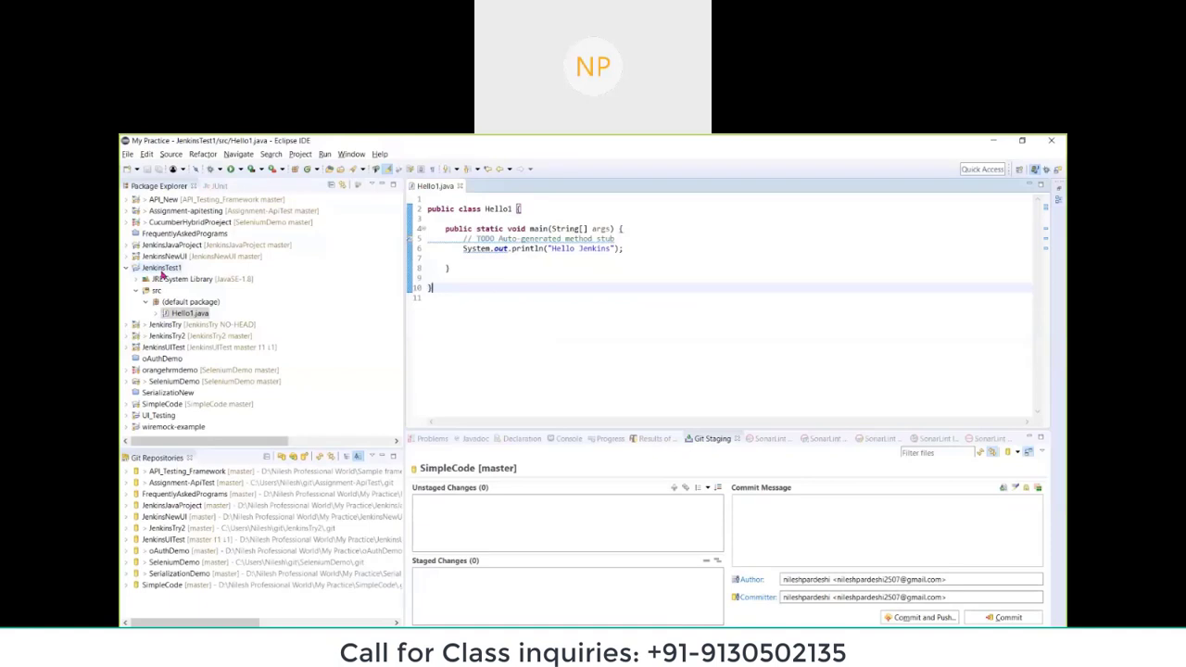
Share JenkinsTest1 through Team > Share Project, creating a Git repository in the project folder
right_click(163, 271)
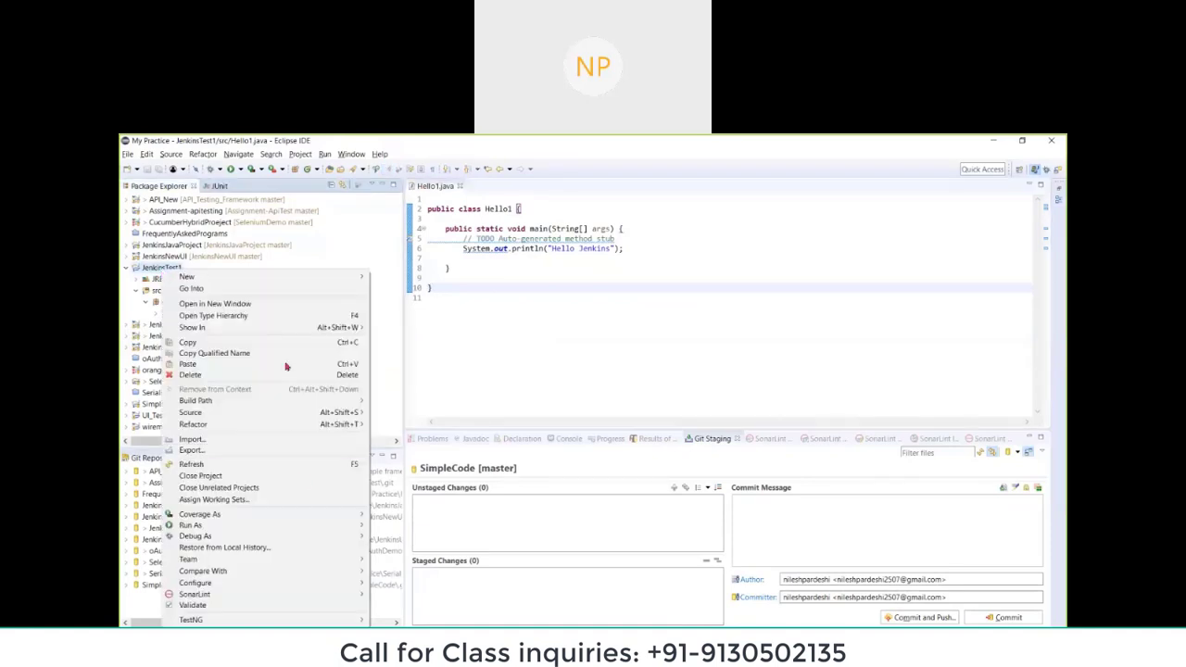
mouse_move(308, 562)
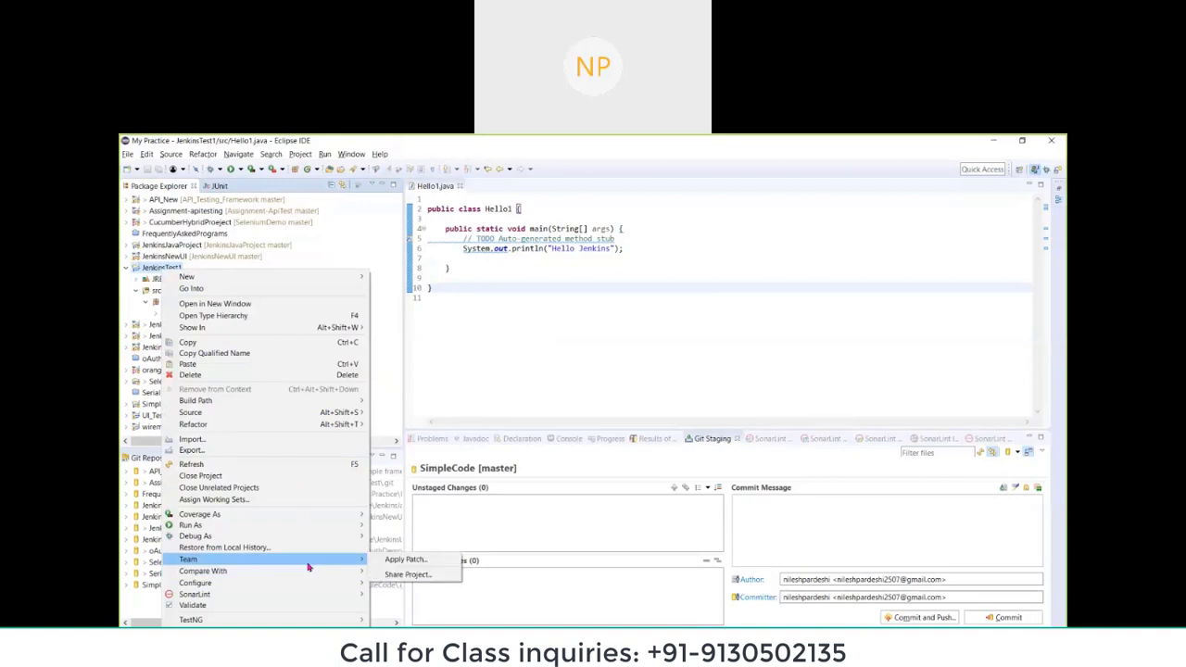
click(400, 576)
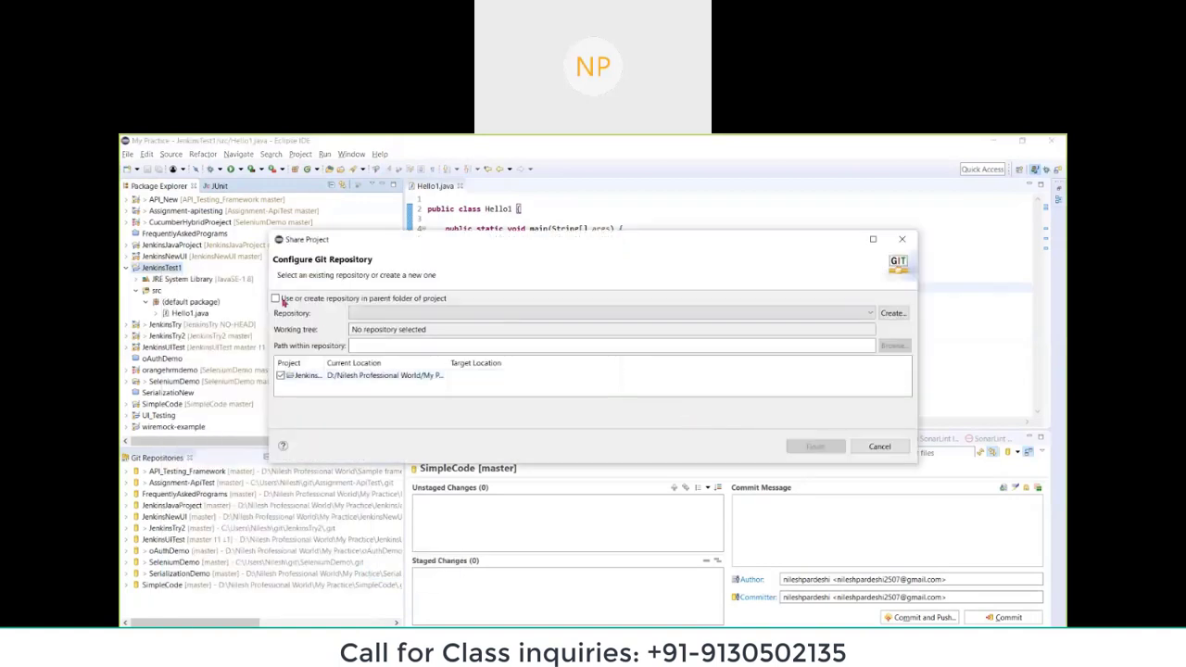
click(277, 298)
click(291, 325)
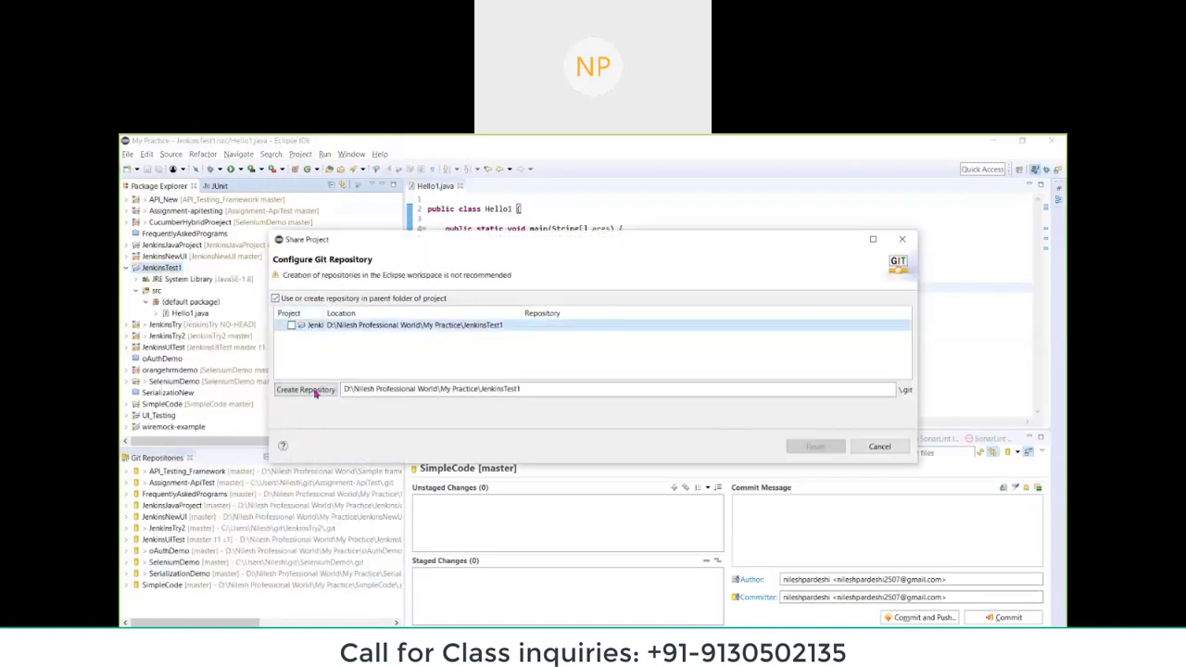
click(815, 447)
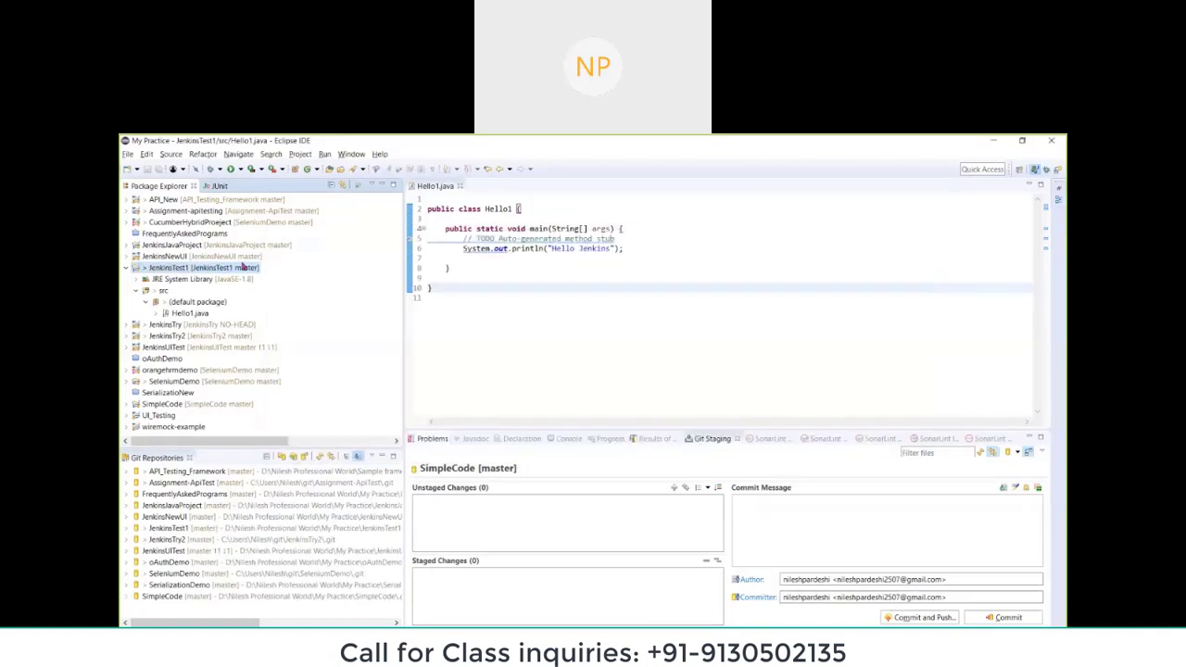
Stage all five JenkinsTest1 files, commit, and push master to GitHub's JenkinsTest1 repository
right_click(237, 269)
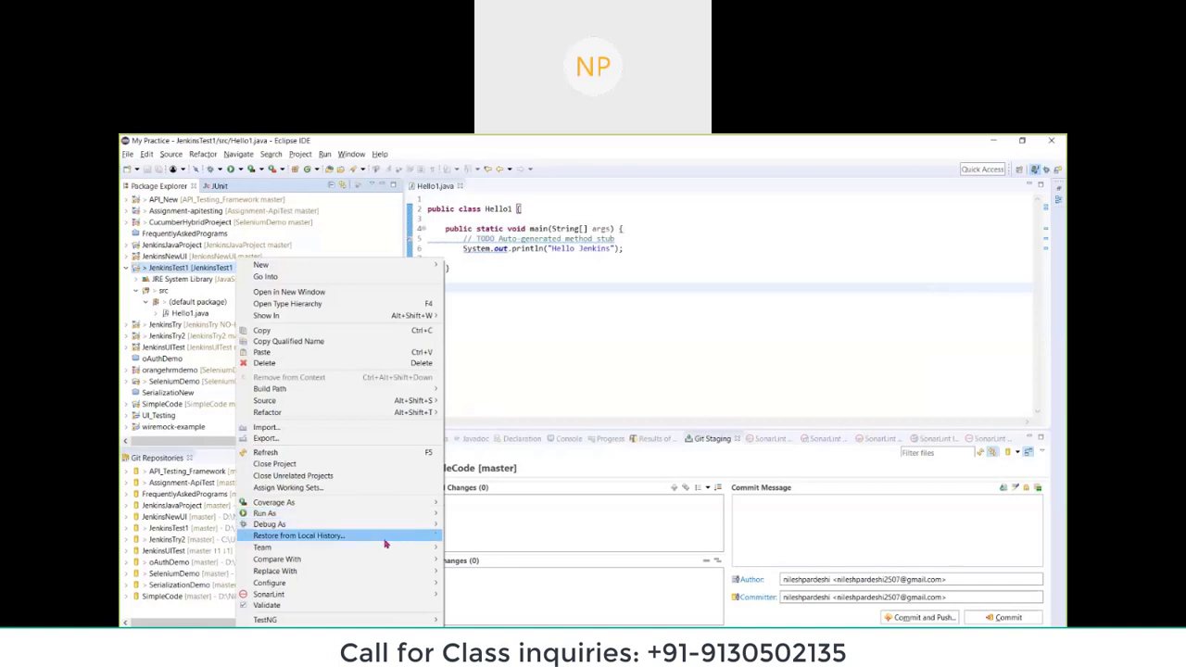
mouse_move(387, 547)
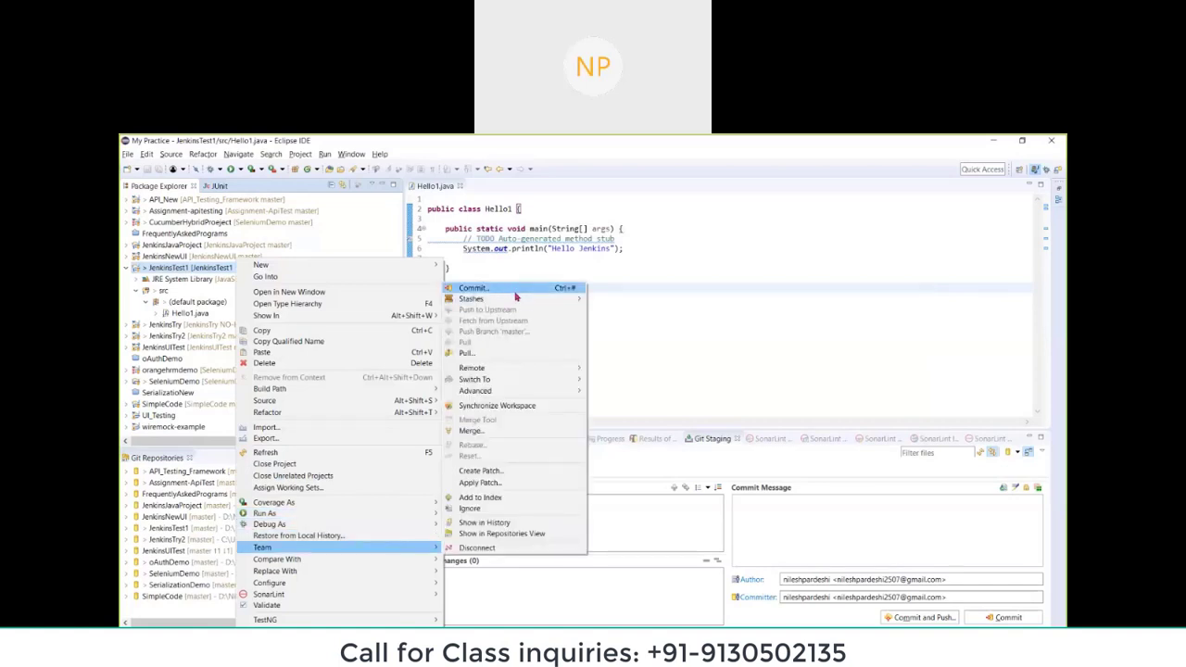
click(515, 293)
click(684, 487)
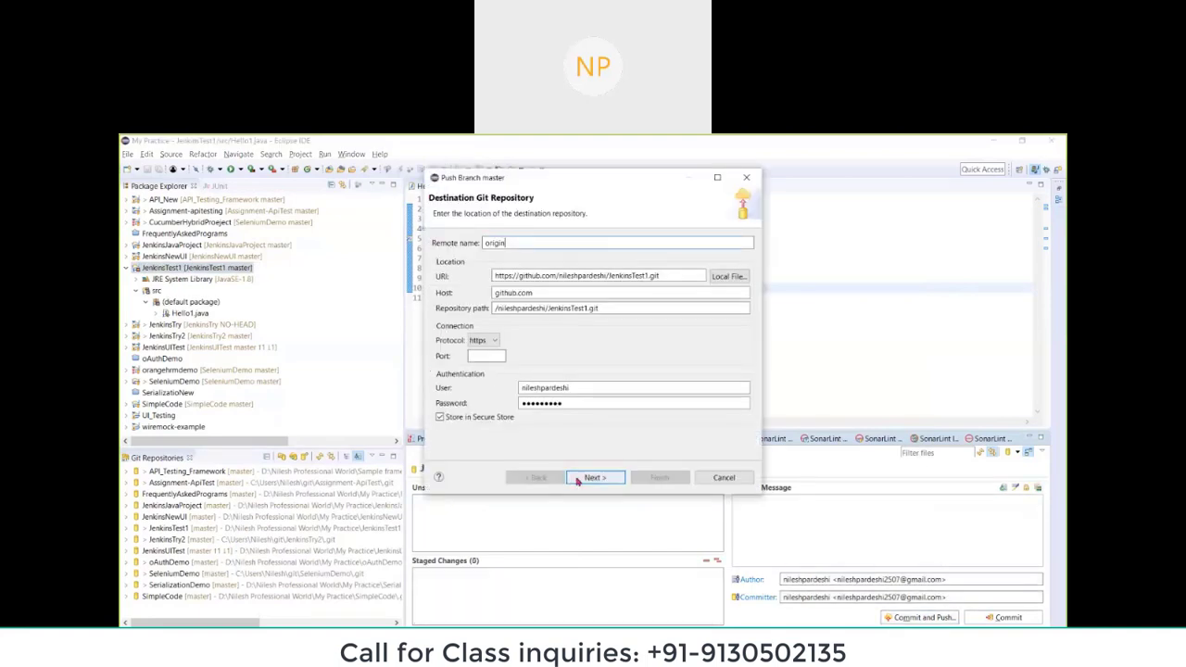
click(572, 475)
click(584, 477)
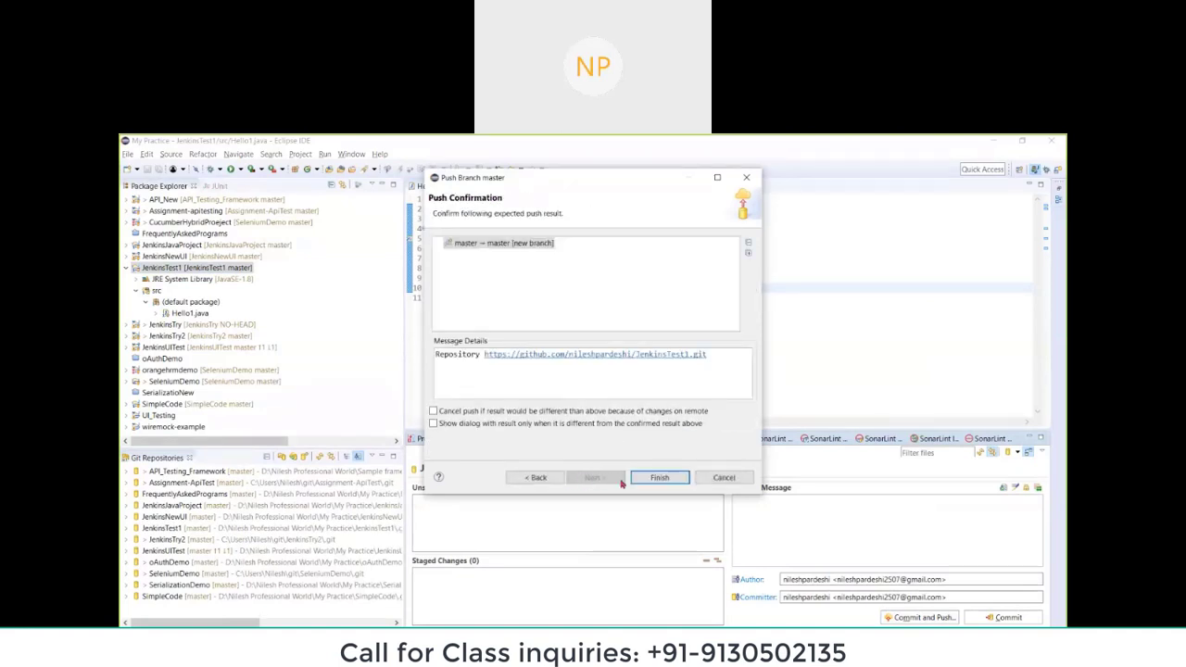
click(644, 478)
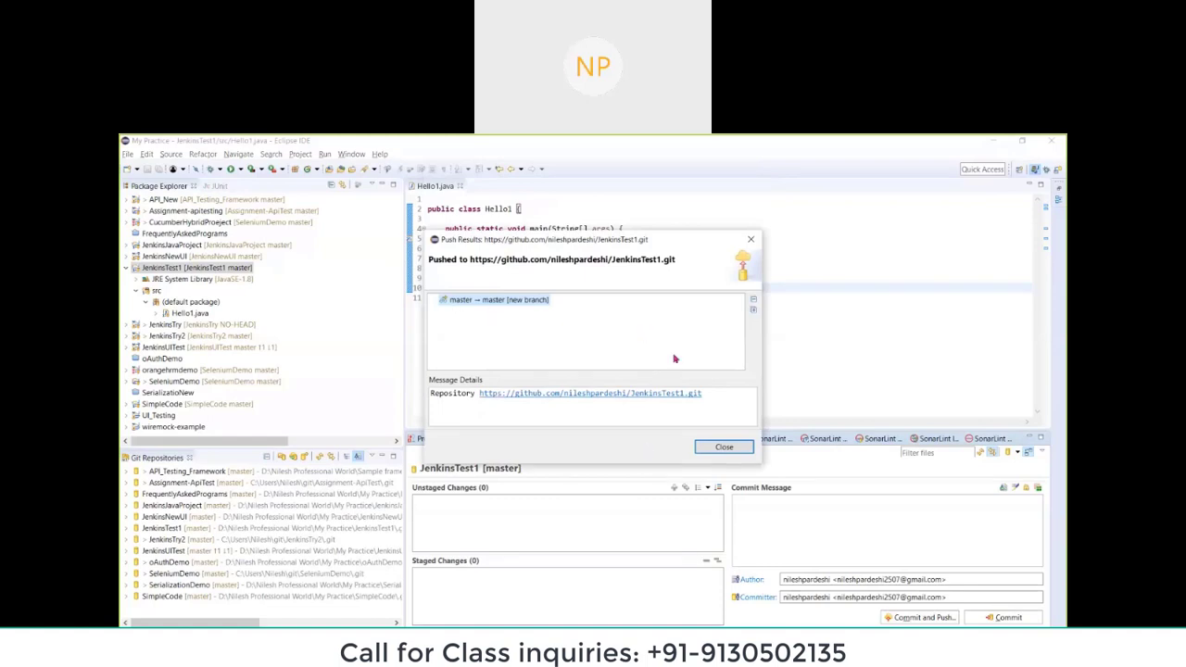
click(724, 448)
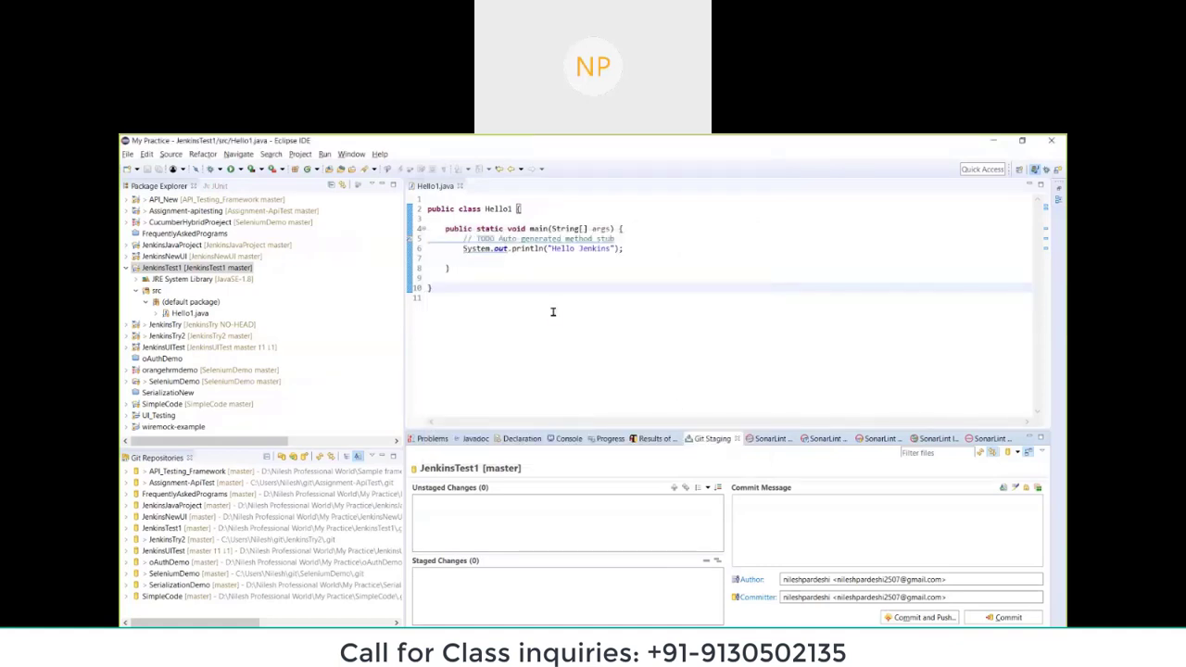
key(alt+Tab)
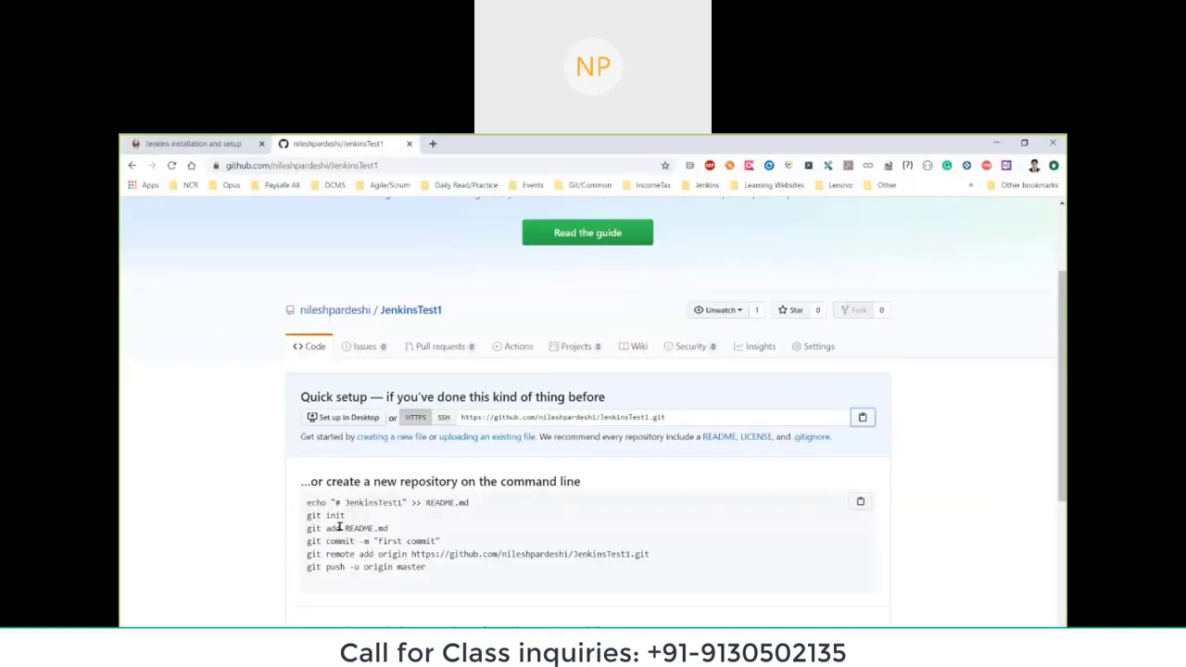
Reload the GitHub JenkinsTest1 page to confirm the First commit and pushed files
click(172, 165)
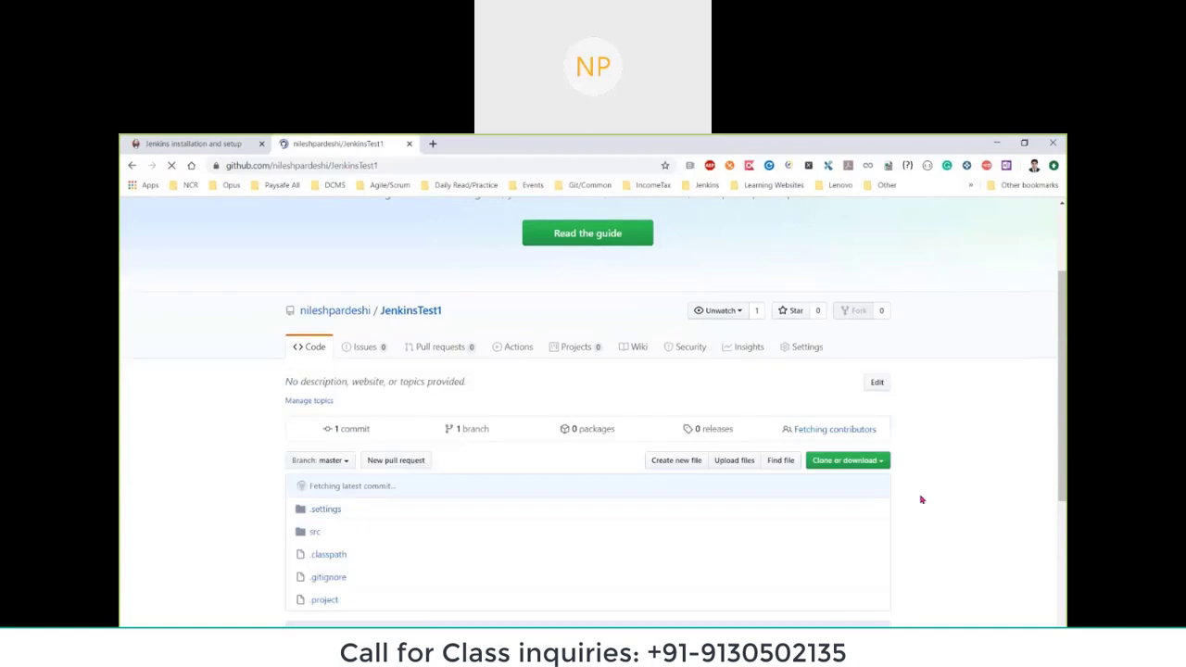
scroll(555, 396, down, 2)
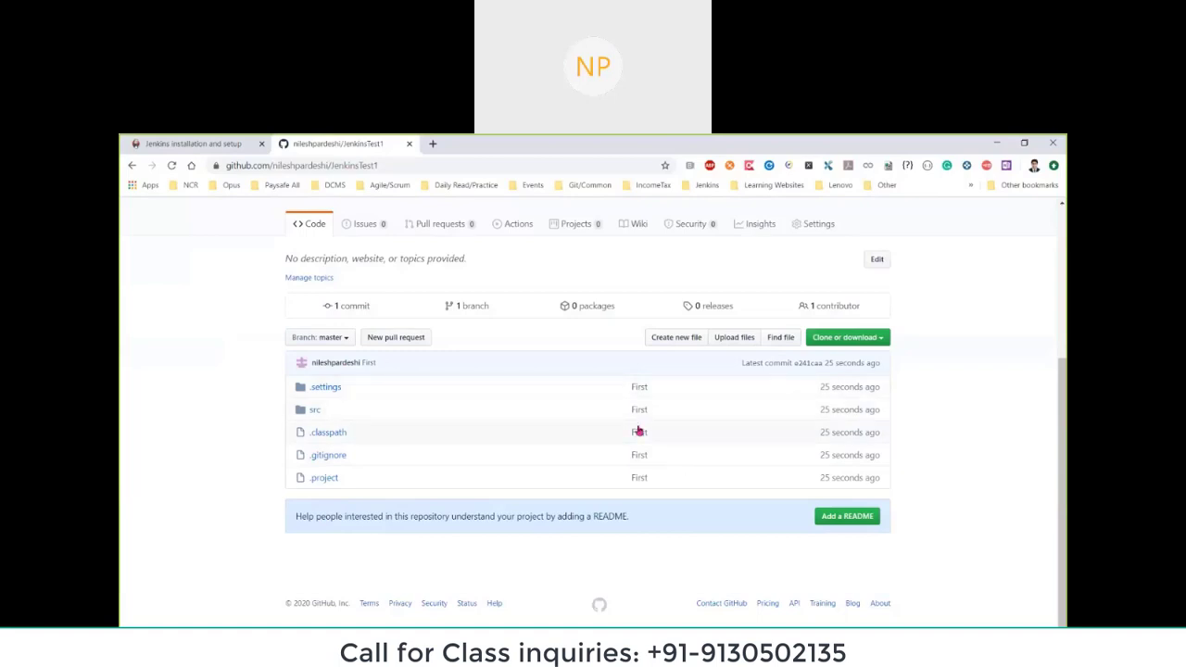
scroll(636, 426, up, 1)
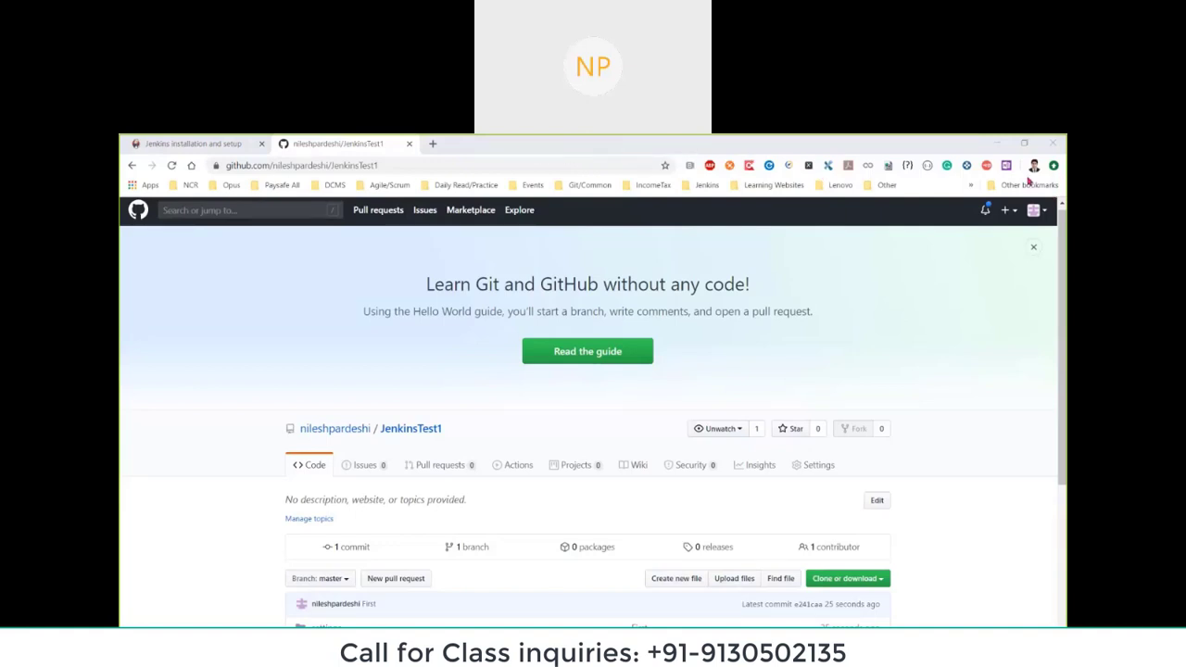
click(858, 314)
key(alt+Tab)
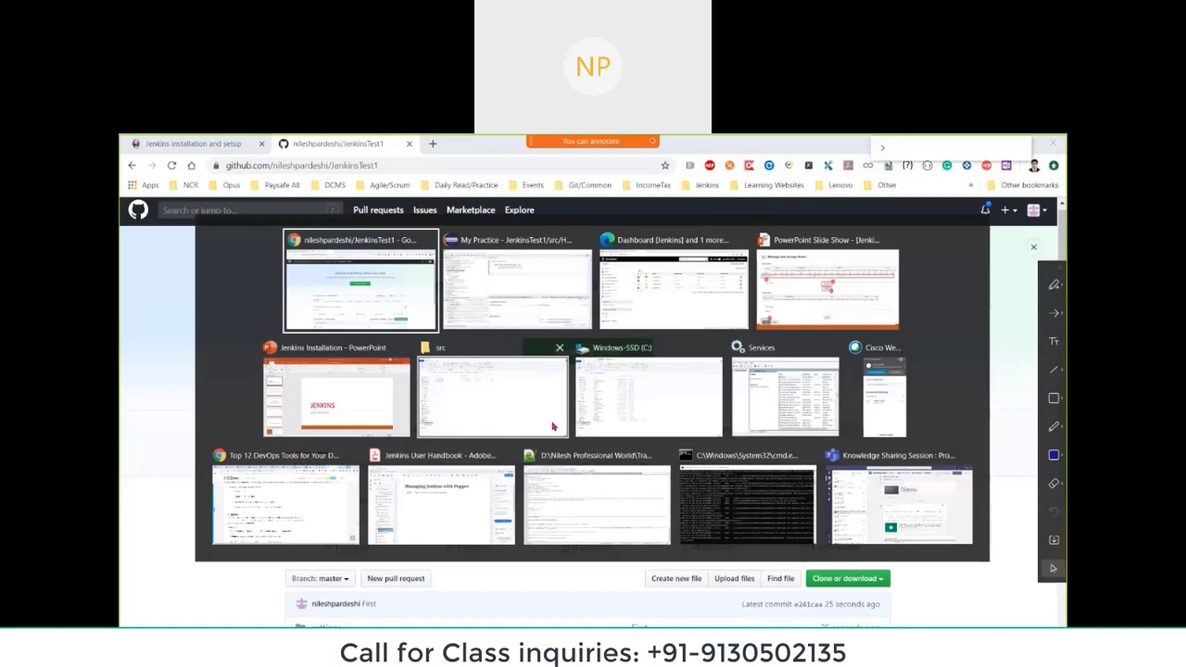
key(alt+Tab)
key(alt+Tab)
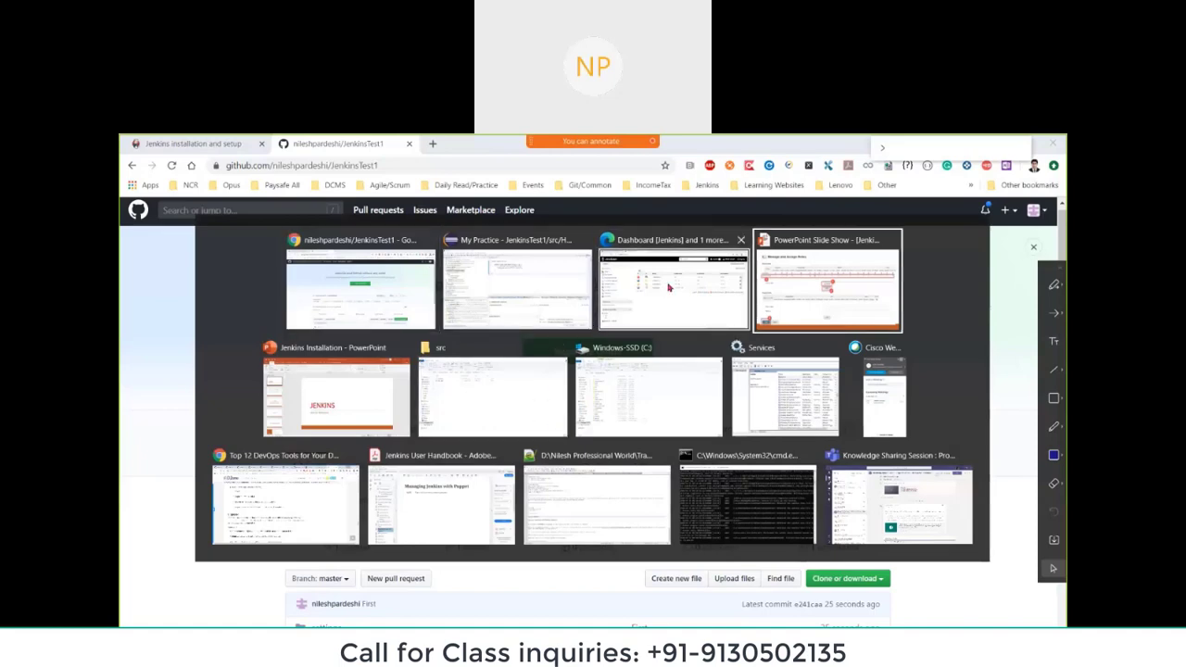
In Jenkins New Item, create the freestyle project JenkinsTest1
click(669, 287)
click(166, 257)
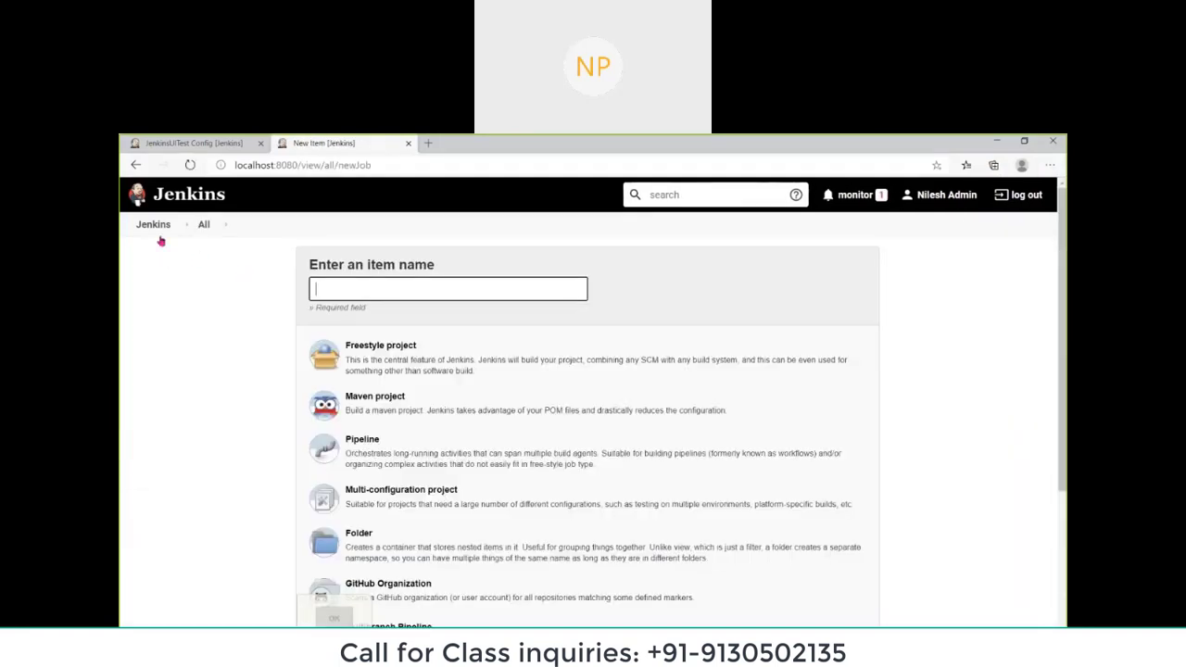
click(375, 287)
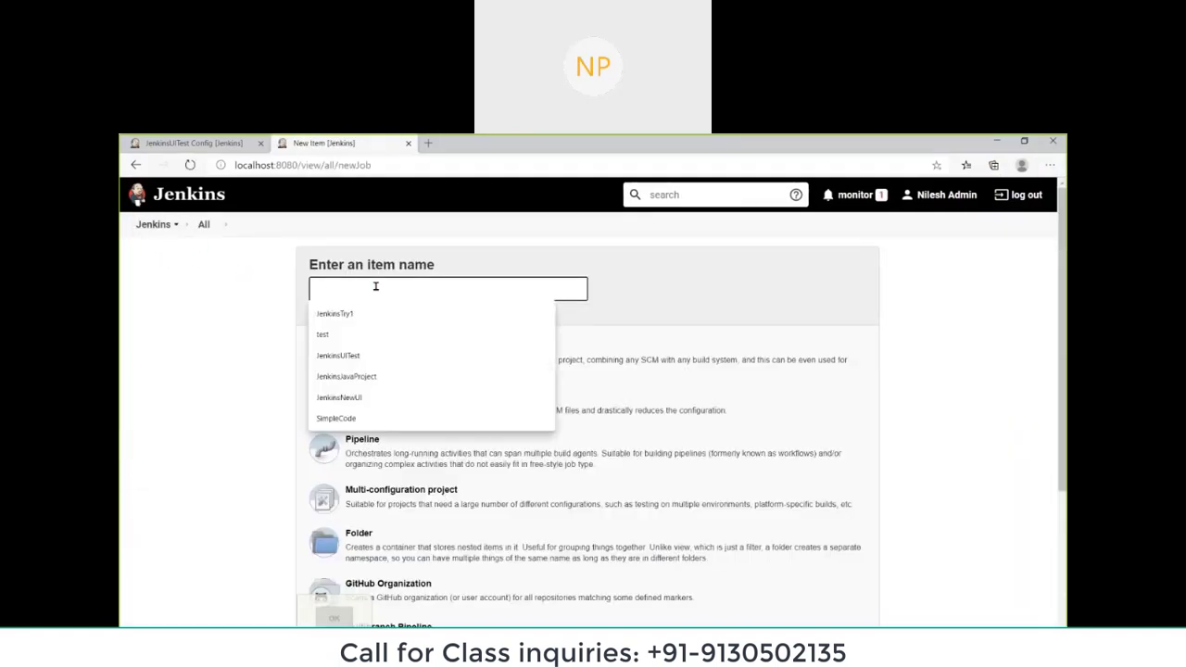
text(Jenkins)
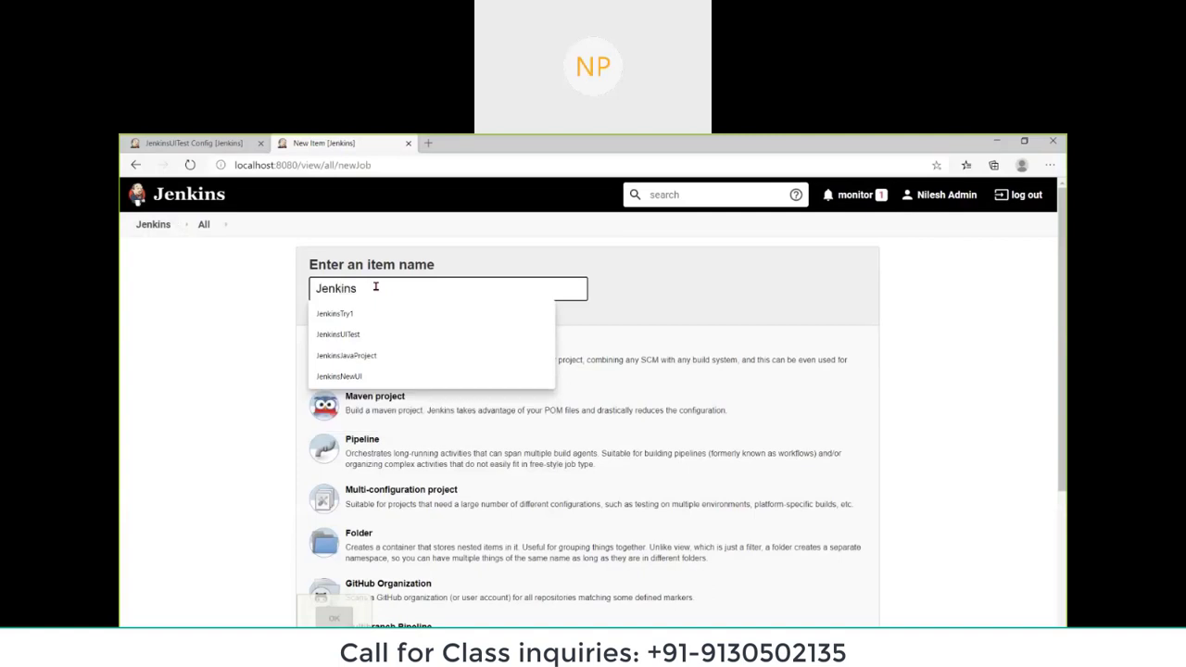
text(Test1)
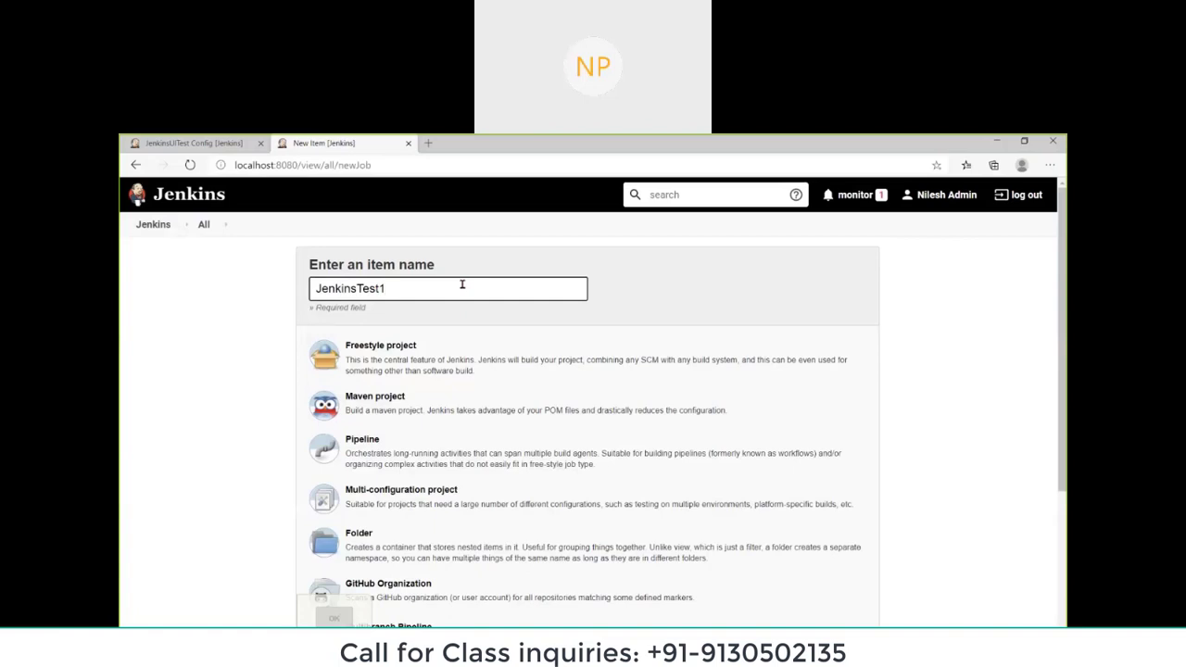
drag(461, 284, 270, 288)
click(270, 289)
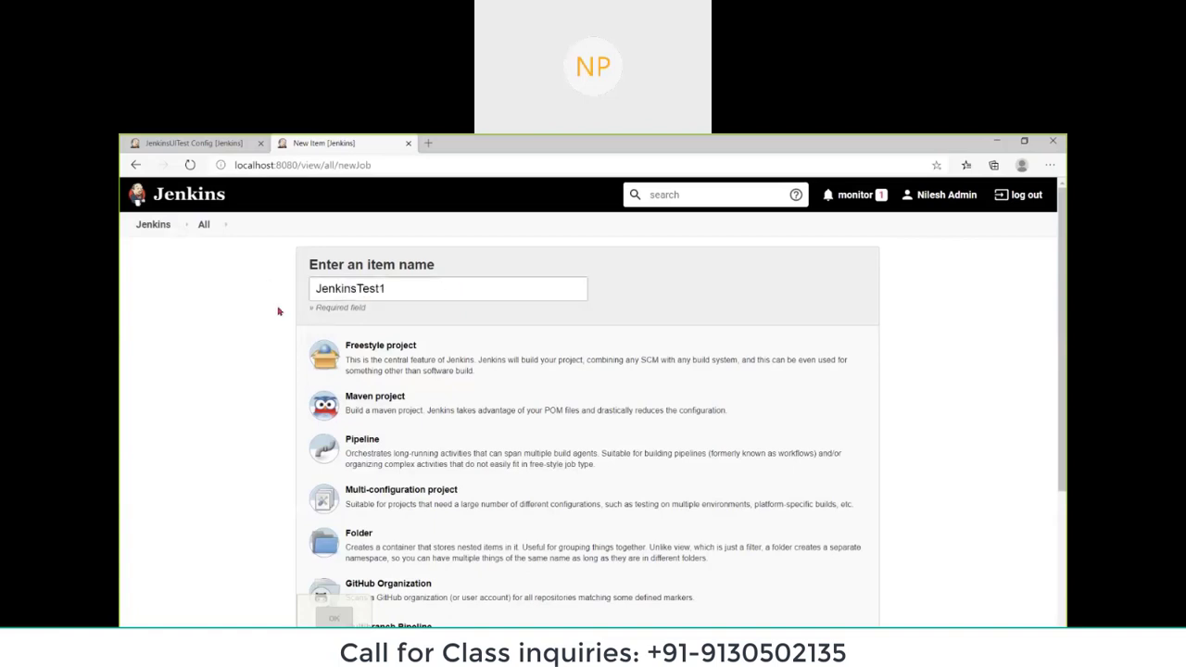
click(403, 361)
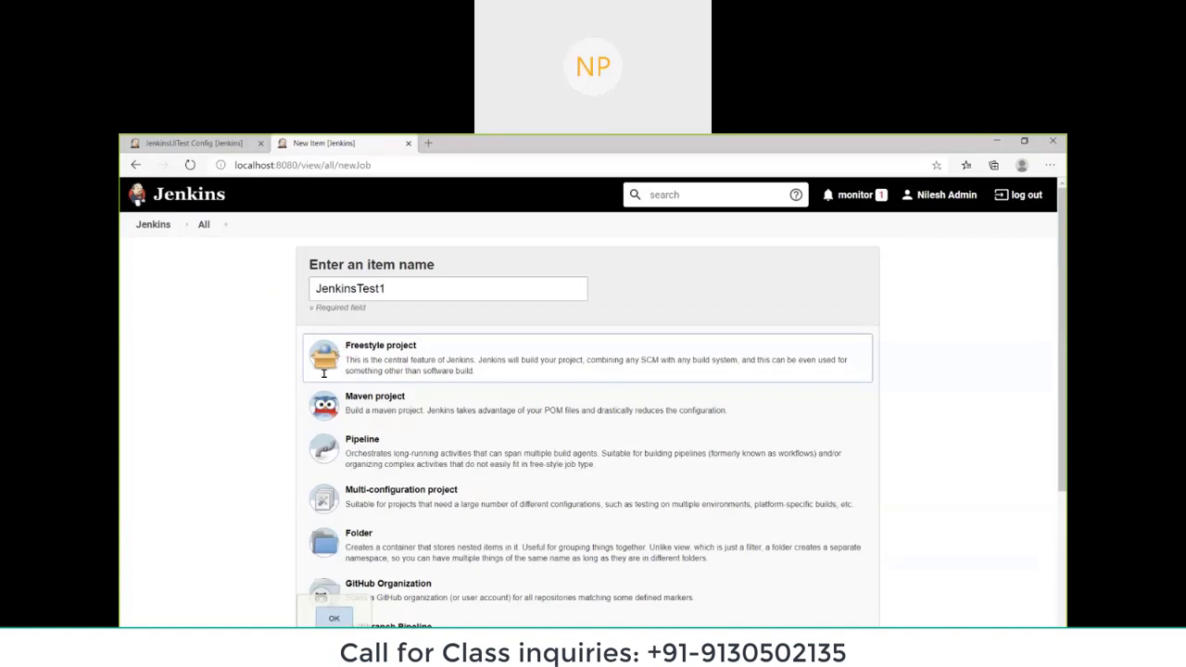
scroll(340, 522, down, 1)
scroll(340, 522, down, 2)
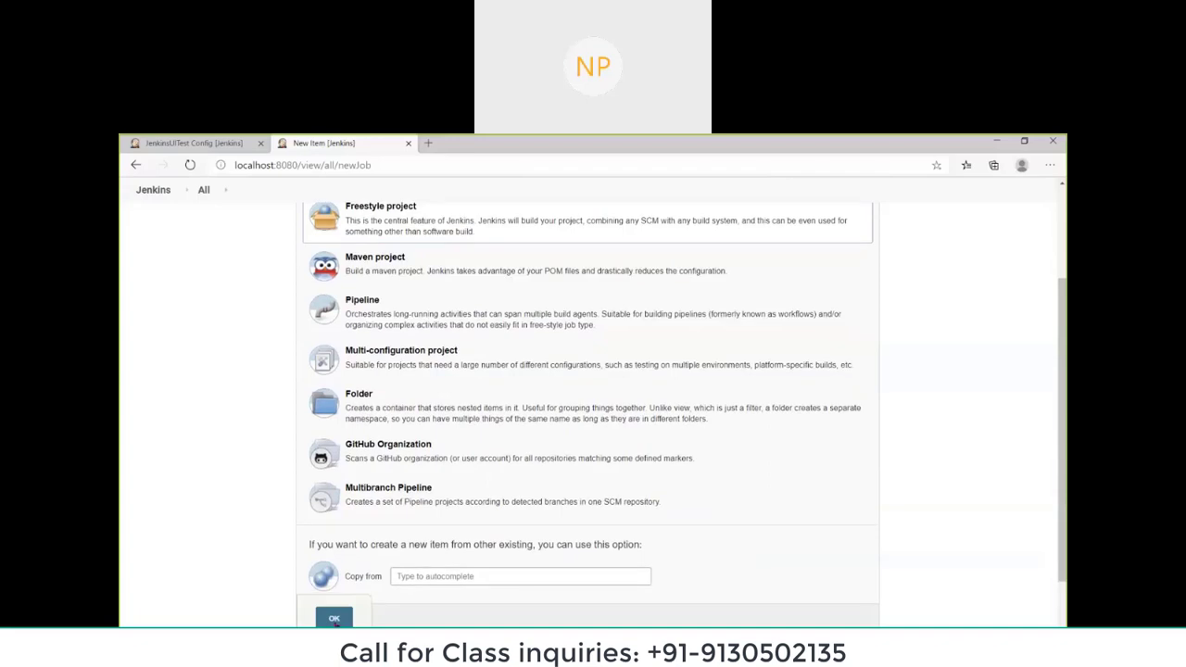
scroll(334, 619, up, 3)
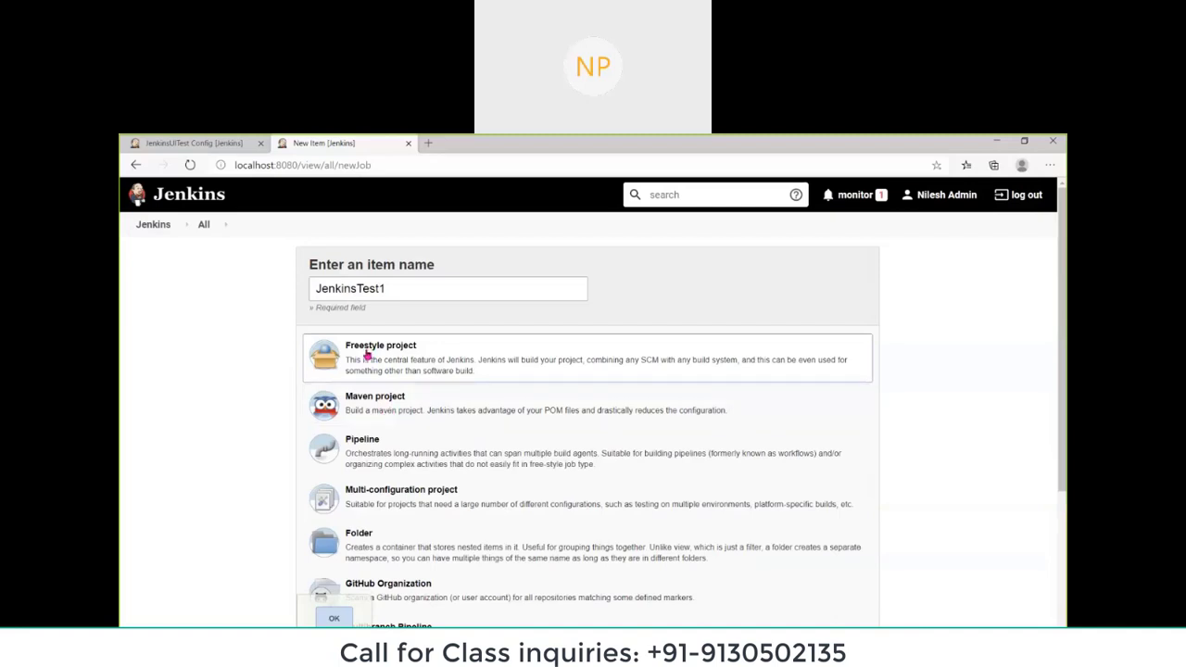
click(334, 618)
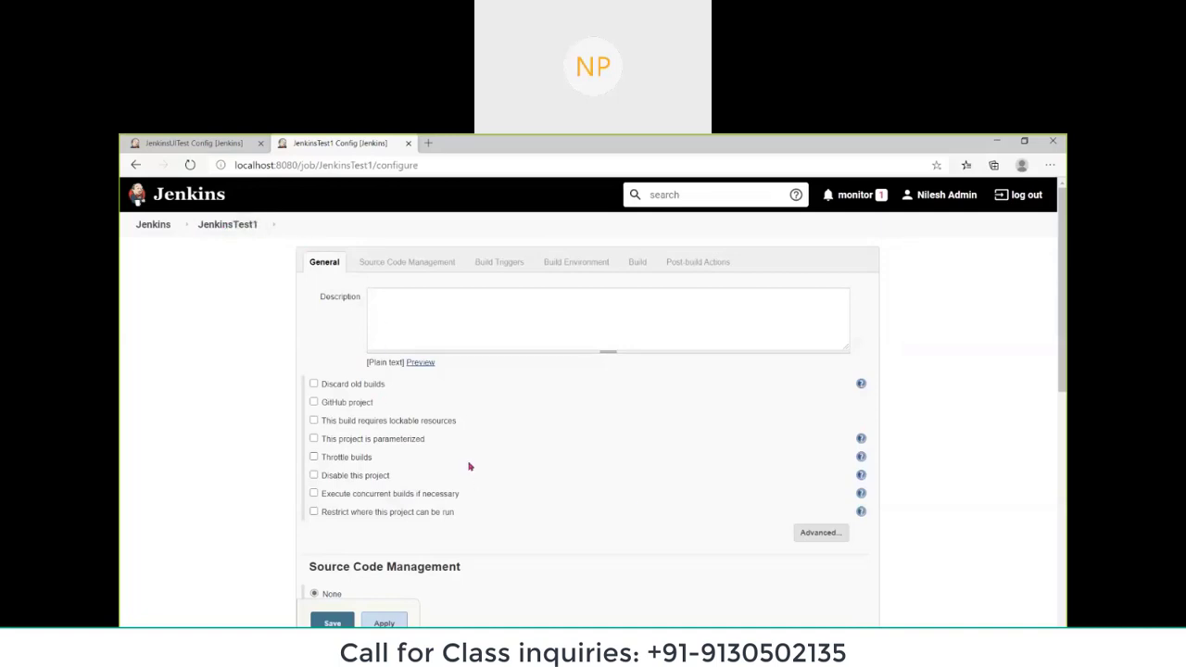
Describe the job as 'This is my Jenkins Test projec' and choose Git for source code management
click(394, 315)
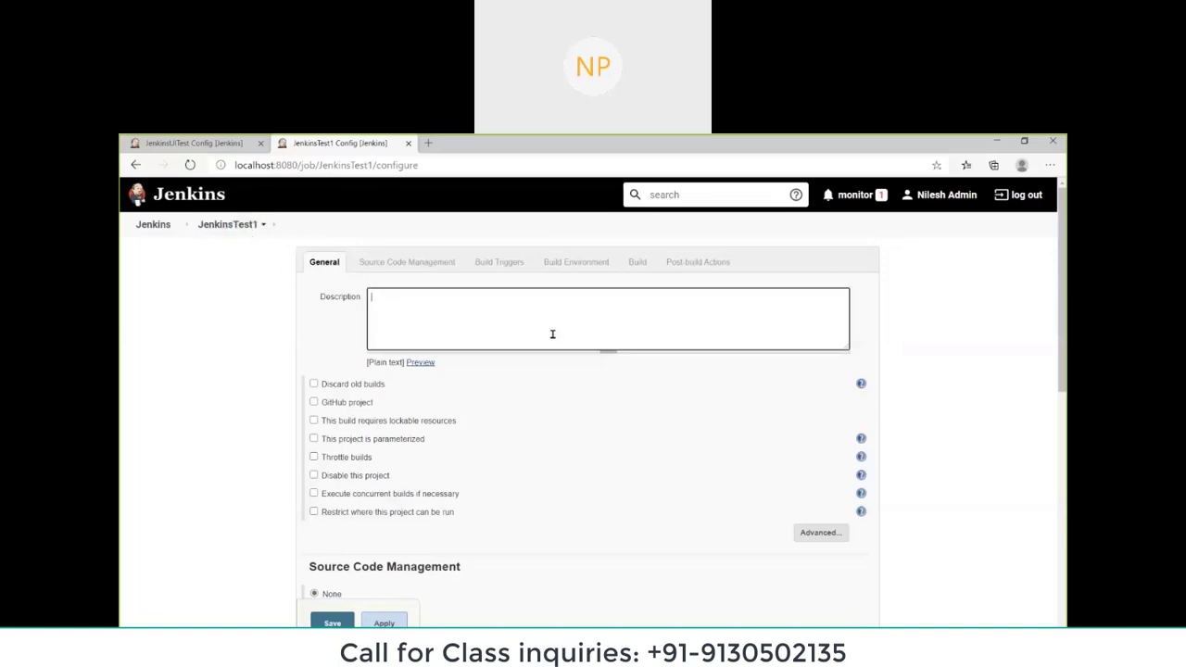
text(This is my Jenkins Test )
text( project)
click(330, 332)
scroll(330, 331, down, 2)
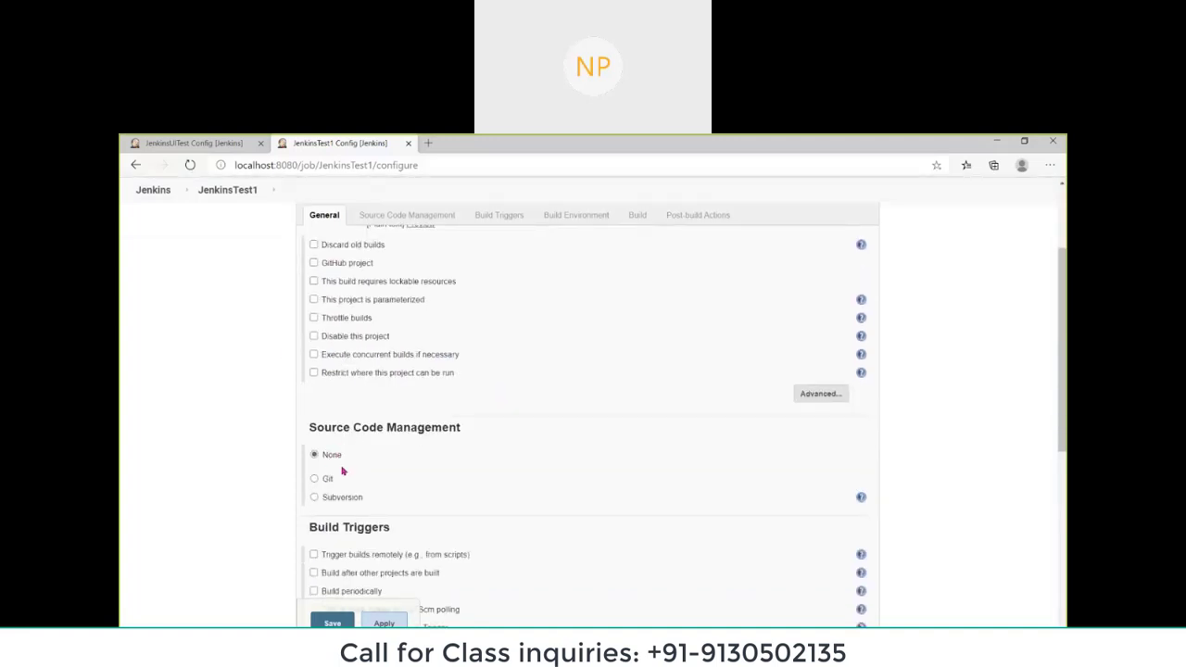
click(315, 479)
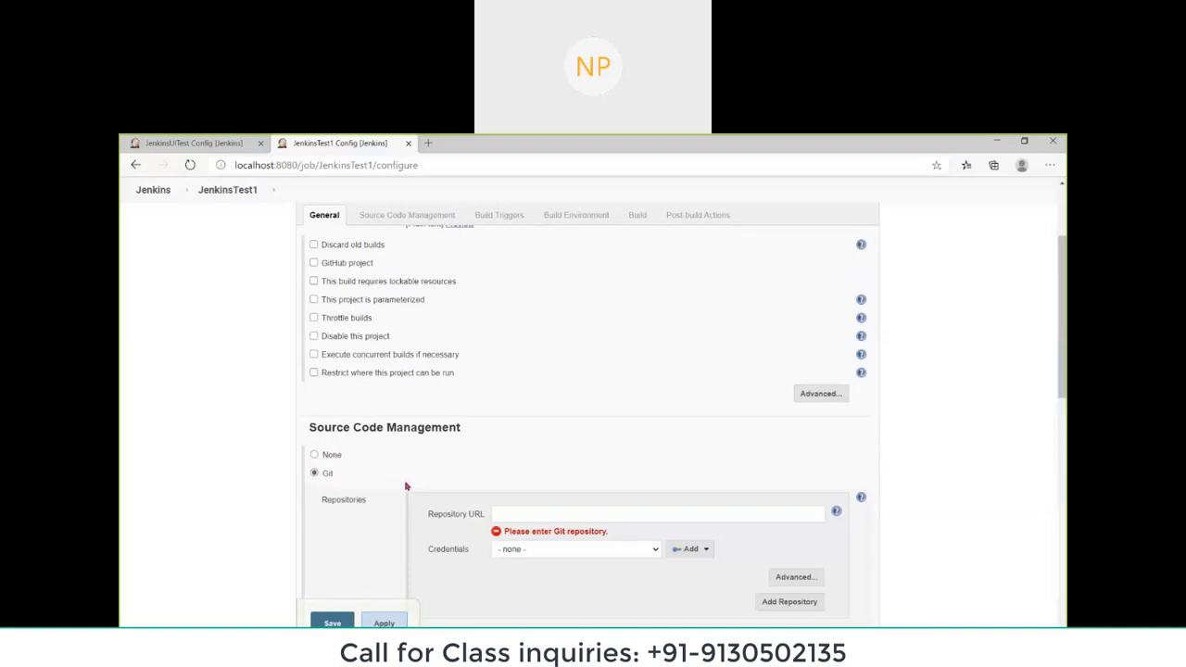
Copy the JenkinsTest1 clone URL from GitHub into the Repository URL field
key(alt+Tab)
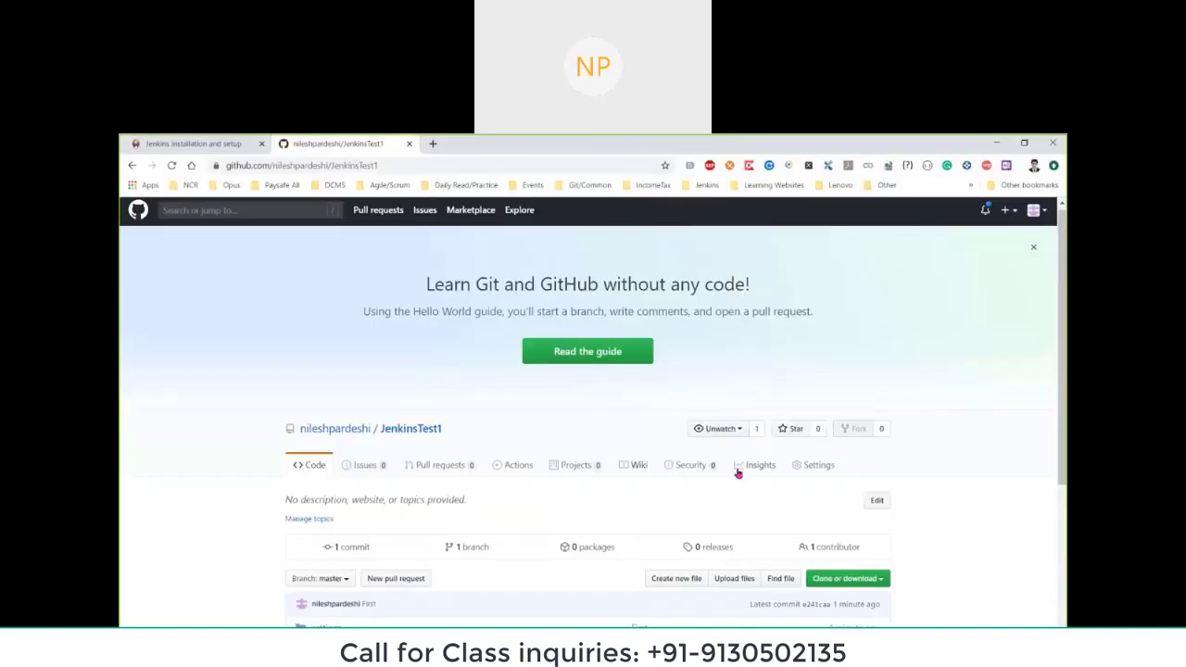
scroll(736, 470, down, 2)
click(864, 397)
click(866, 455)
key(alt+Tab)
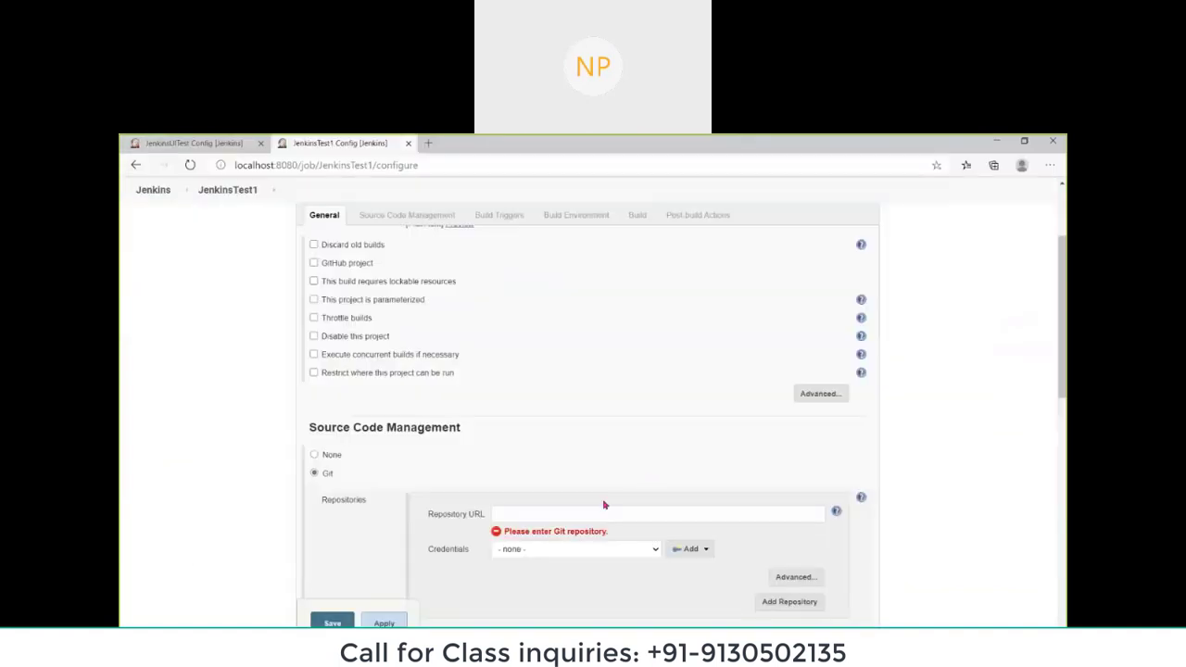
click(587, 513)
key(ctrl+v)
click(958, 473)
scroll(958, 473, down, 2)
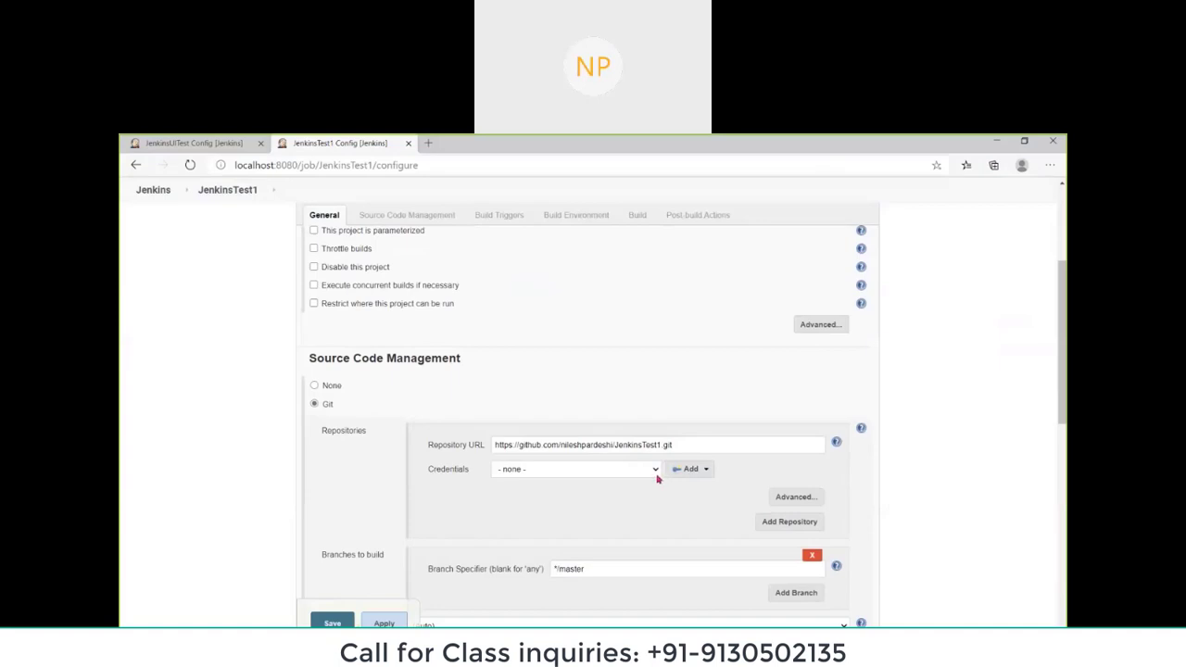
Pick the GitHub Credentials entry from the credentials list
click(654, 471)
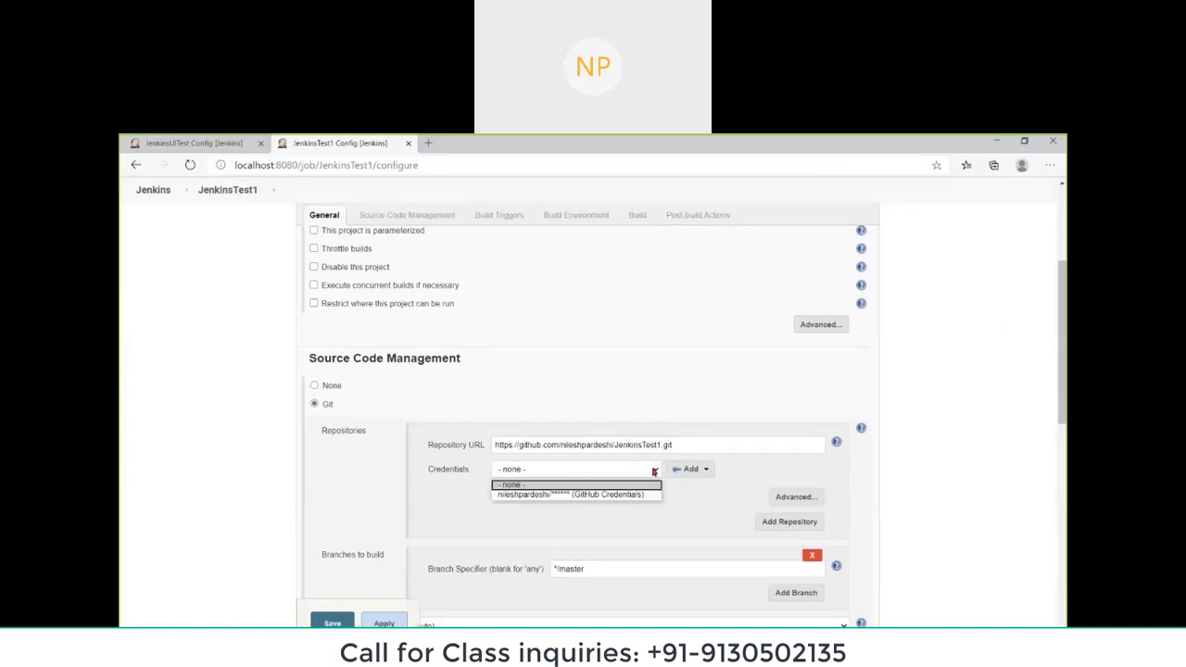
click(633, 496)
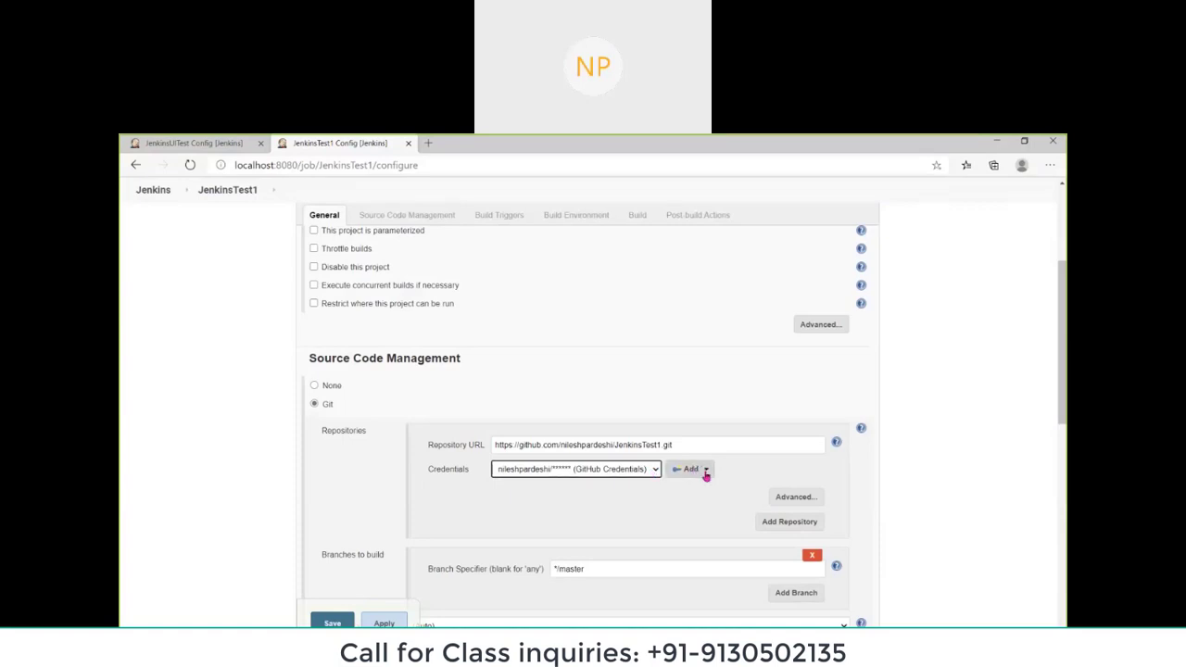
click(639, 471)
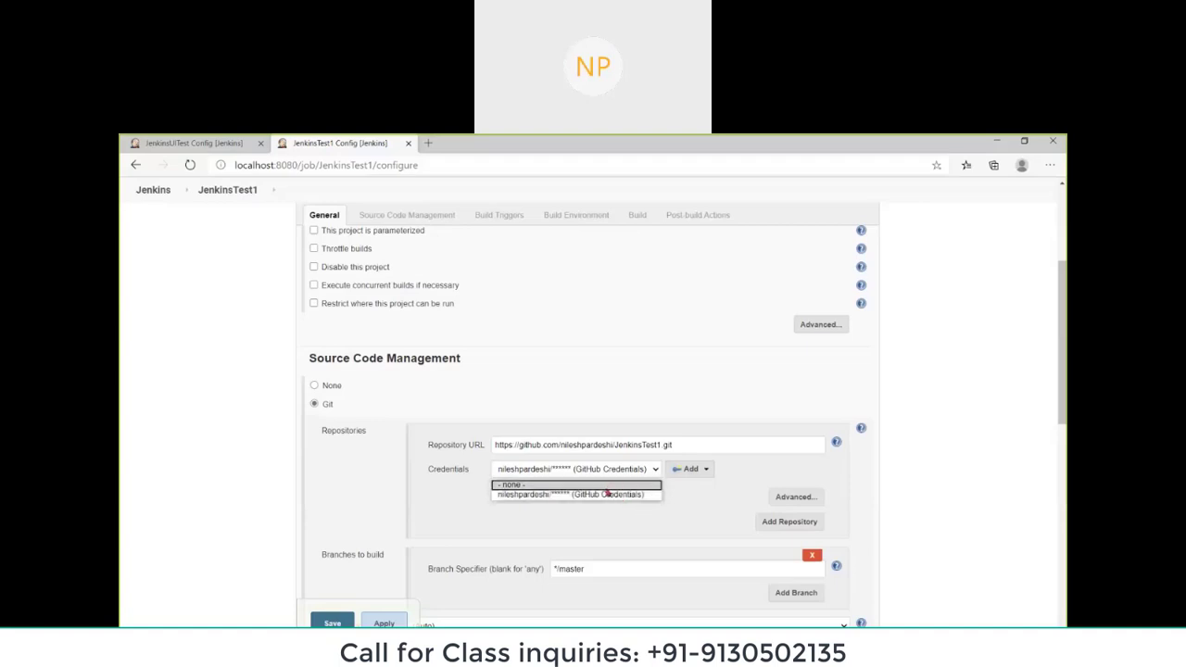
click(609, 495)
Add new Jenkins username/password credentials described 'Github' and select them for the repository
click(688, 470)
click(695, 488)
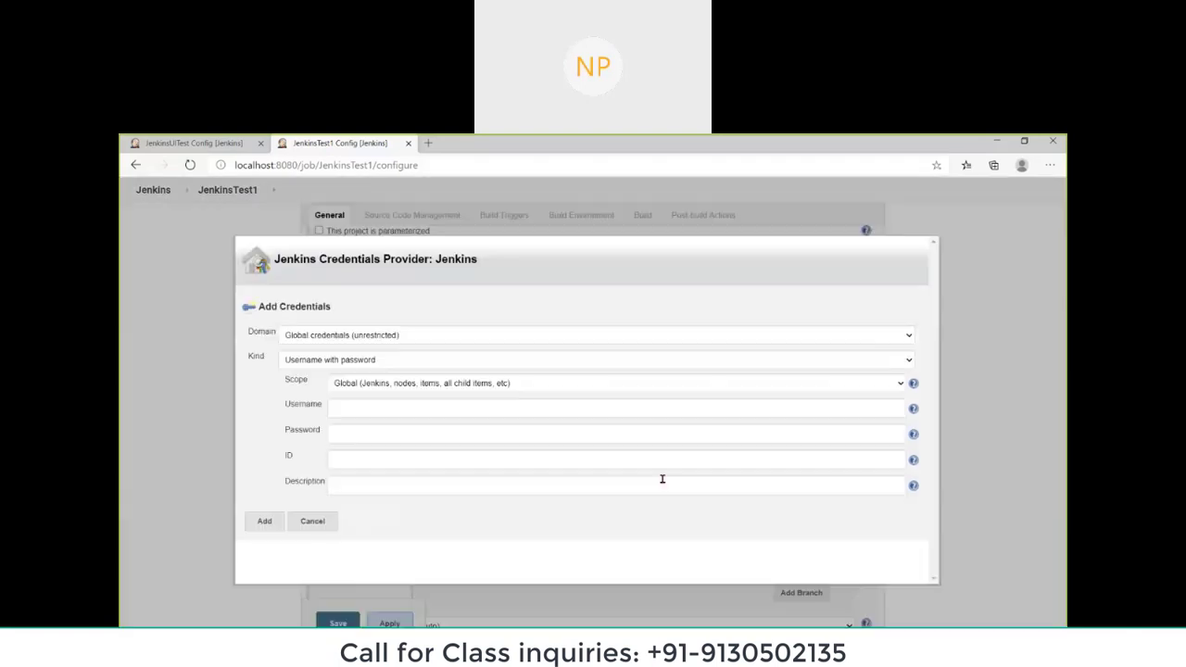
click(359, 405)
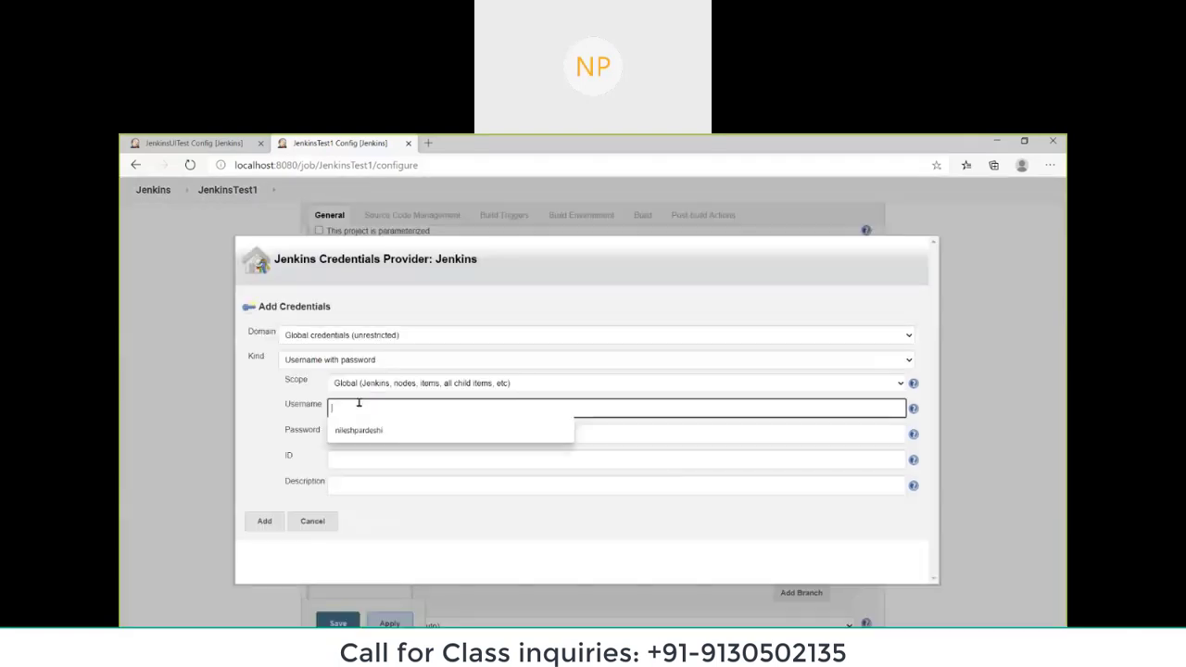
click(374, 429)
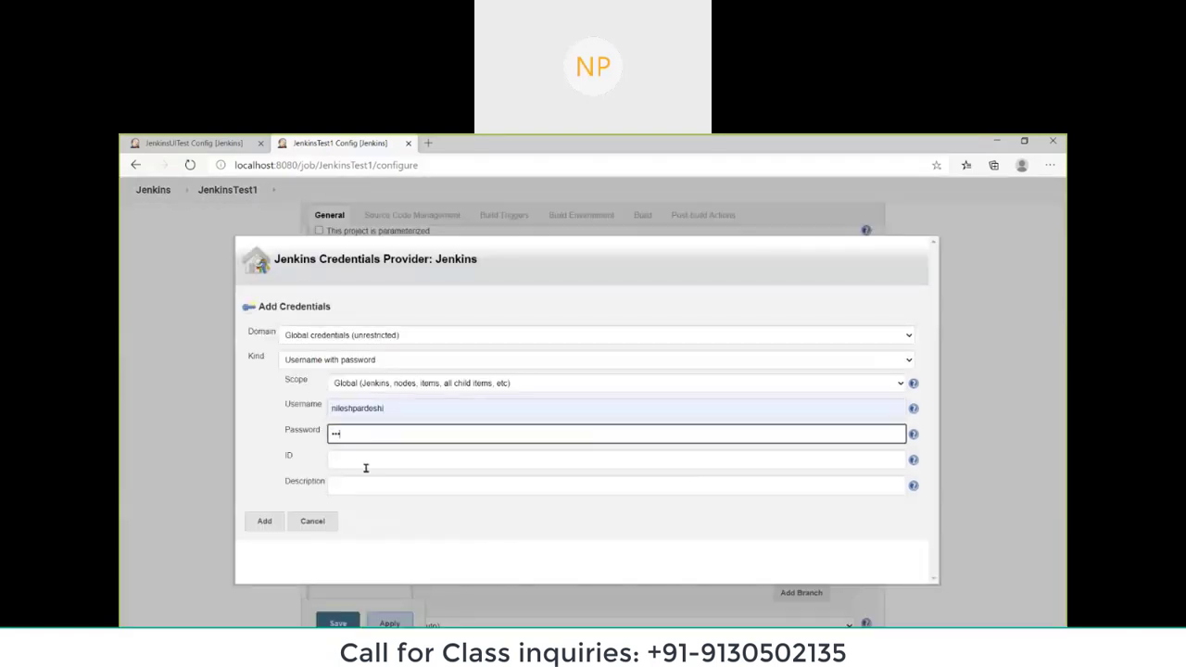
click(387, 490)
text(Github)
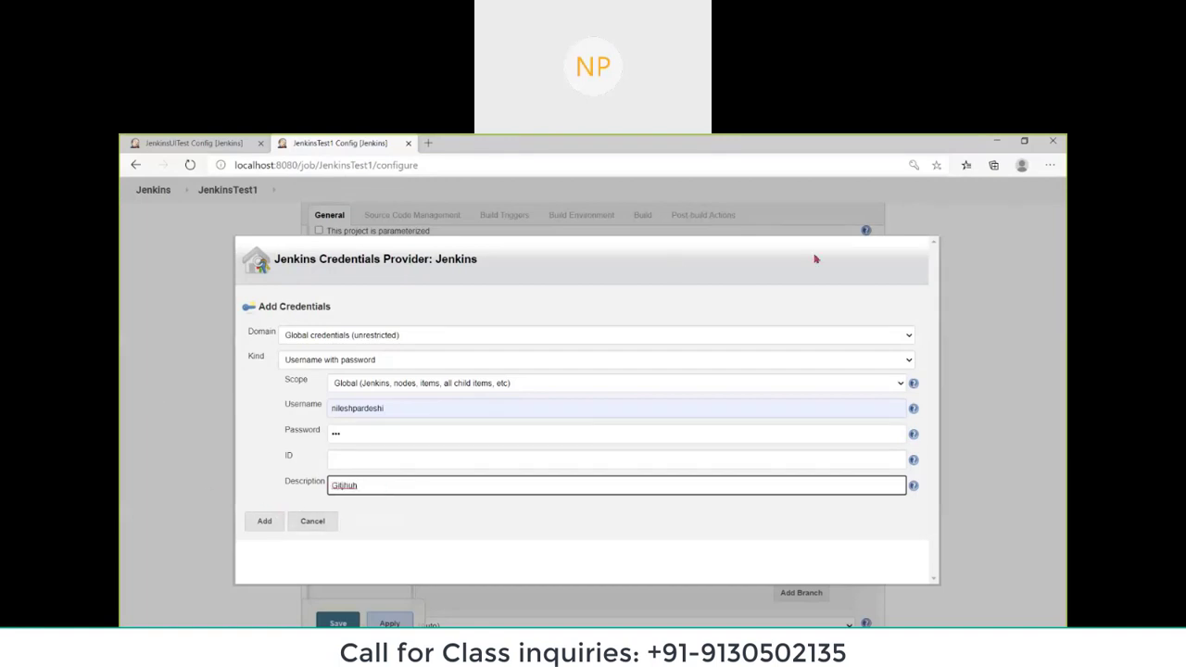
click(313, 522)
click(577, 470)
click(576, 469)
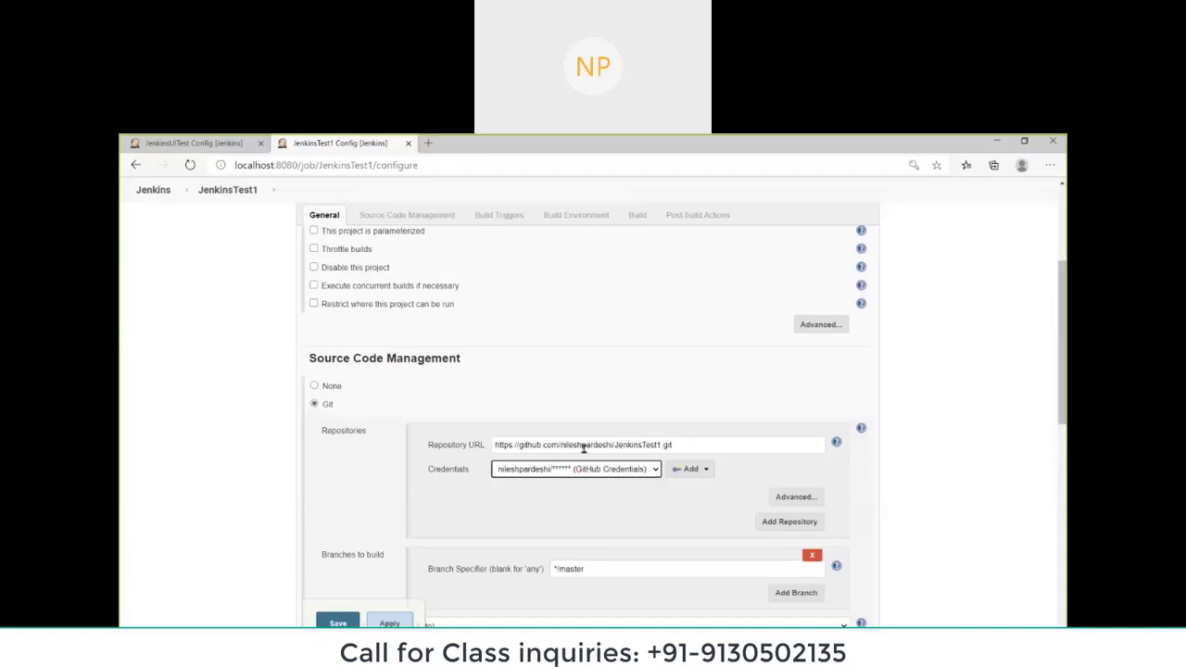
Tick Build periodically under Build Triggers, leaving its Schedule field empty
click(366, 495)
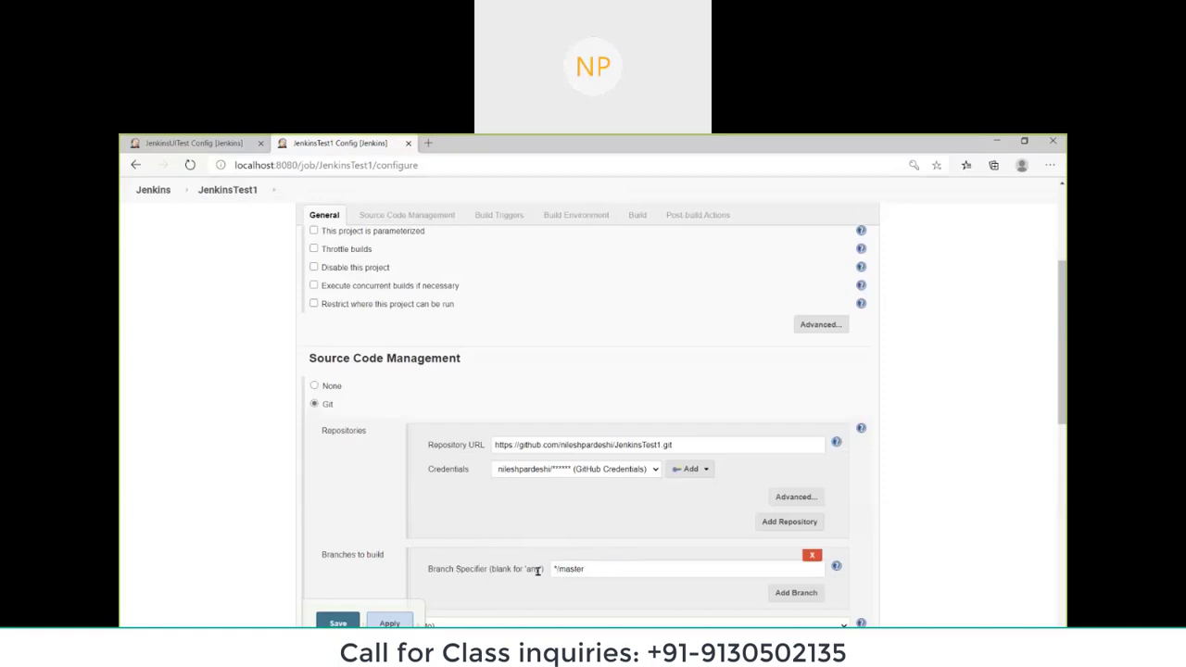
scroll(504, 416, down, 2)
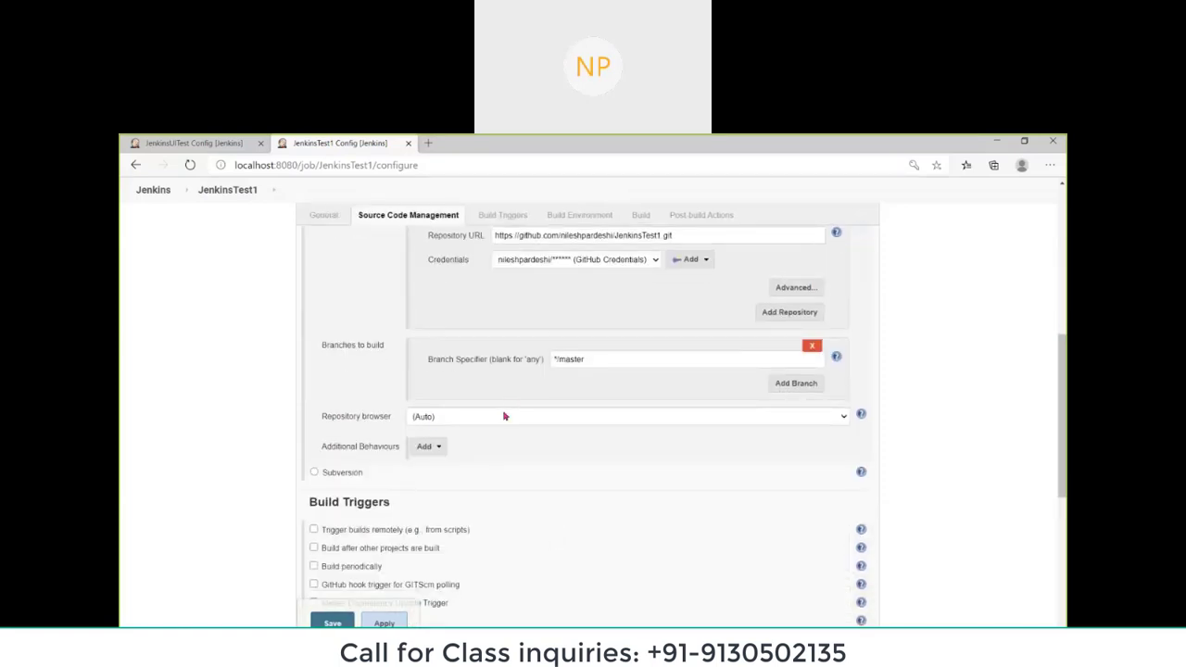
scroll(372, 255, up, 3)
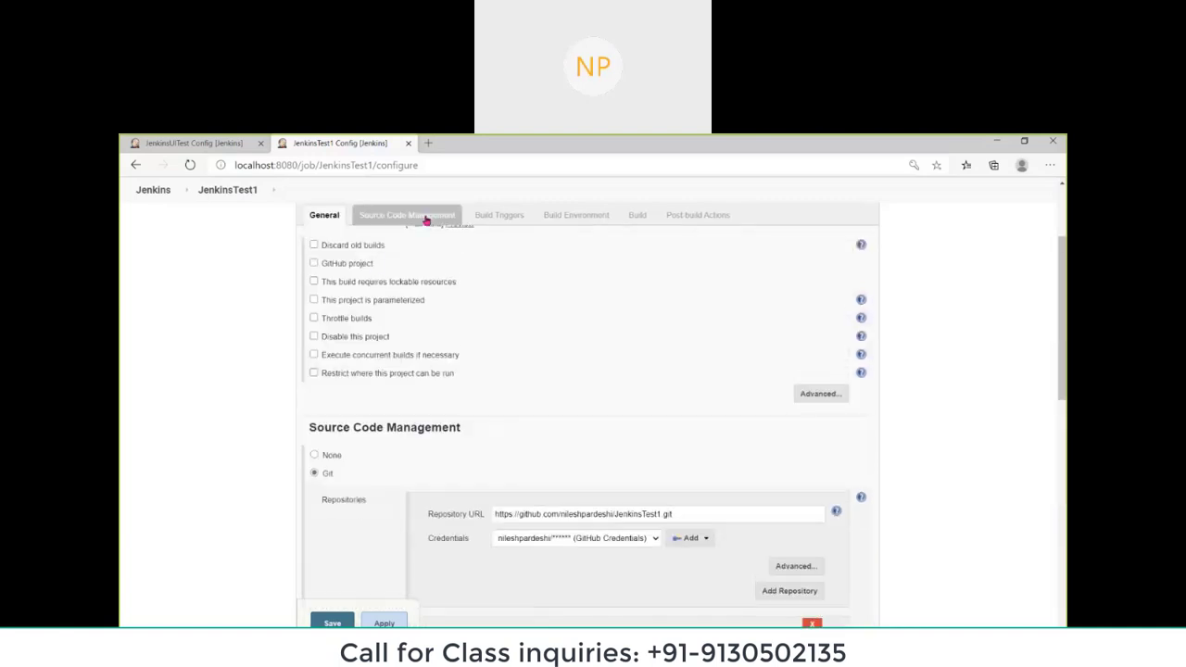
click(488, 216)
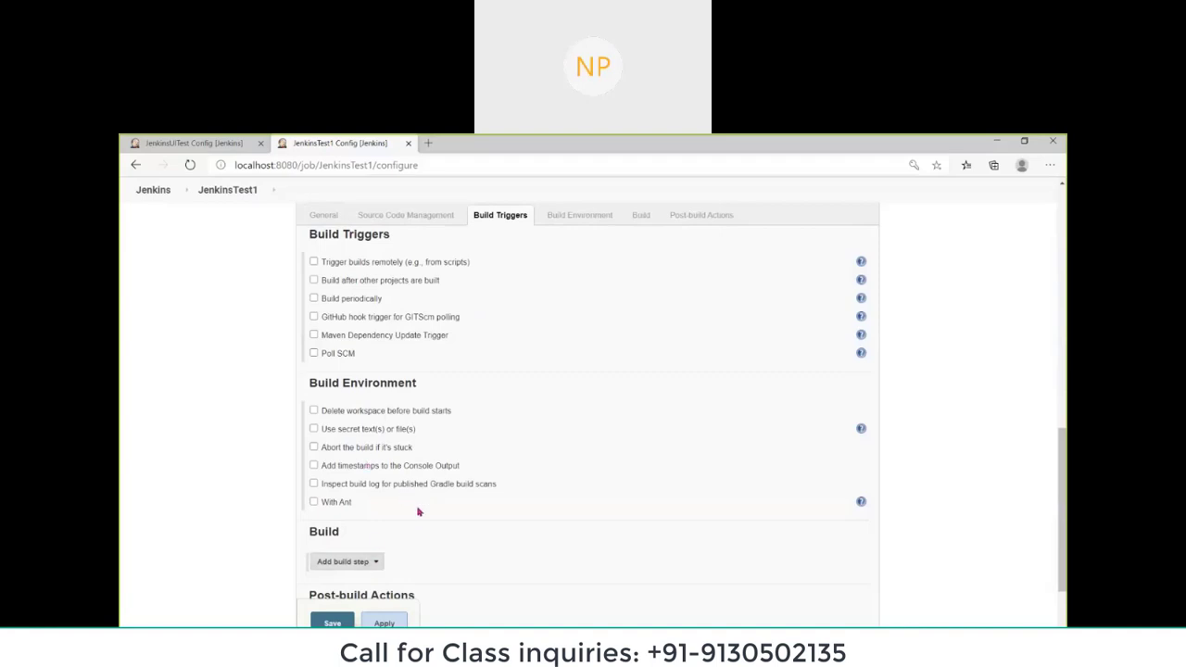
scroll(429, 500, up, 2)
drag(309, 370, 284, 372)
click(412, 385)
click(287, 372)
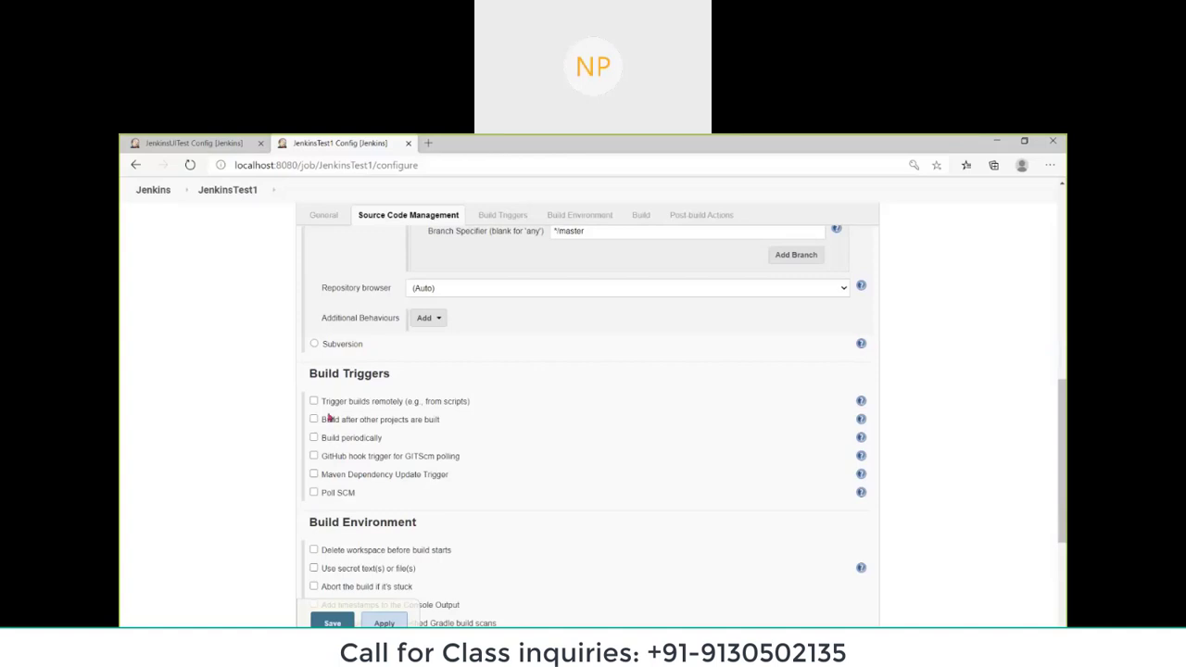
drag(321, 420, 441, 428)
click(441, 427)
click(314, 438)
click(465, 468)
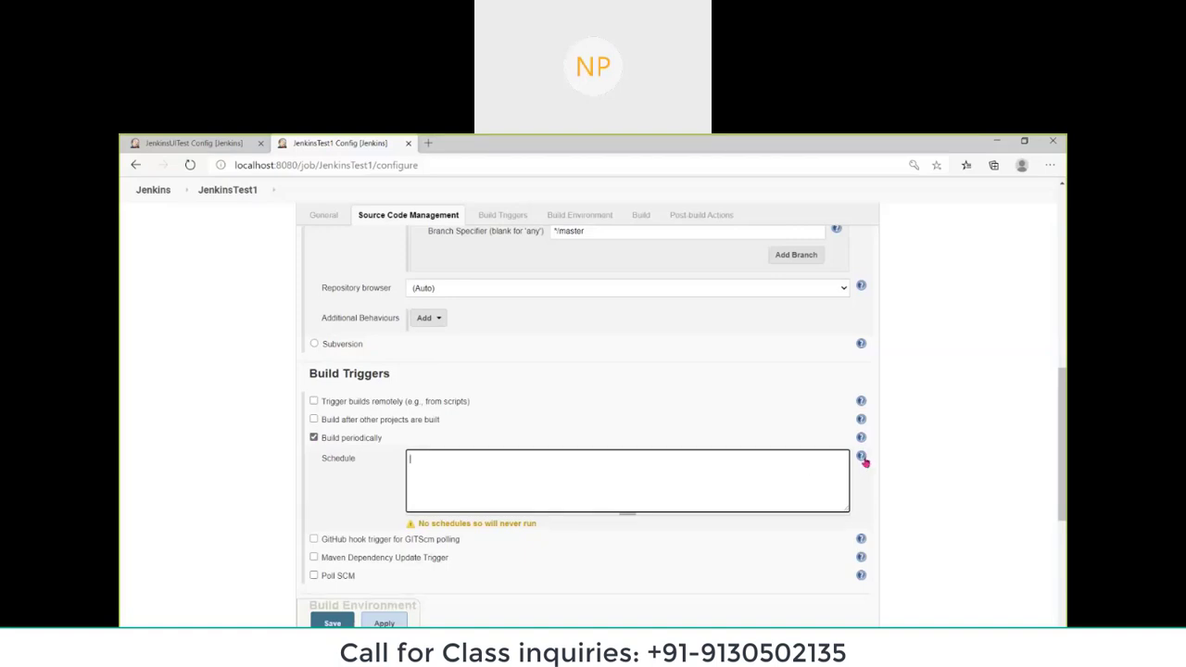
Read the Schedule cron syntax help, collapse it, and focus the Schedule field
click(861, 456)
scroll(658, 515, down, 3)
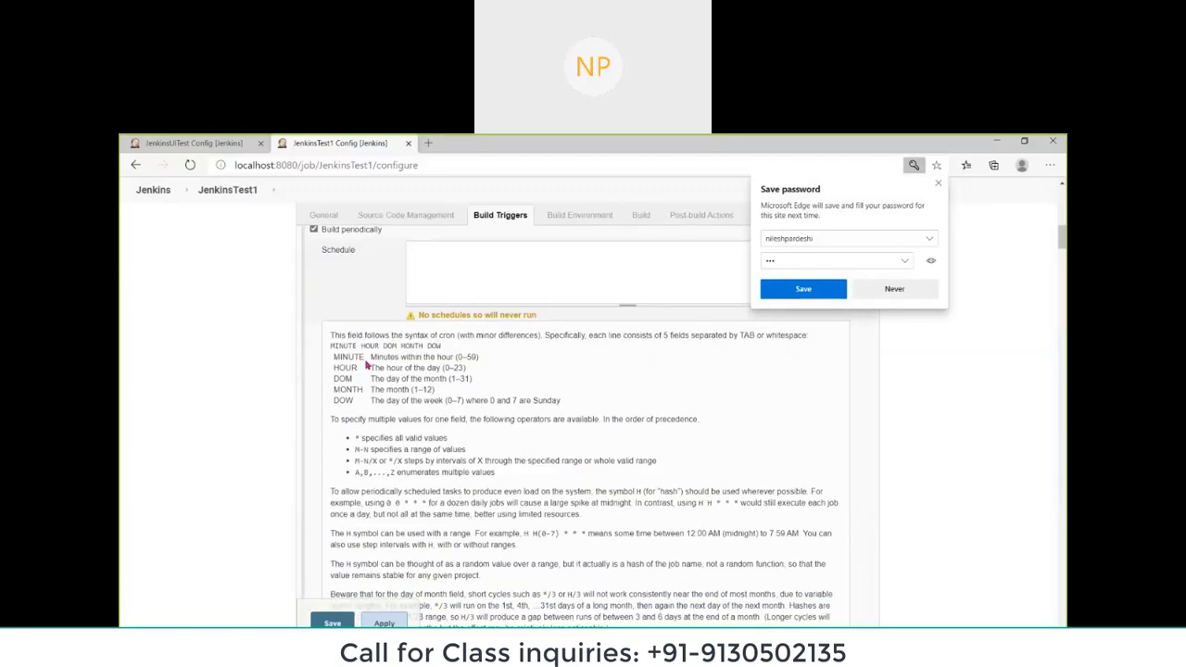
scroll(367, 364, down, 2)
scroll(368, 362, down, 6)
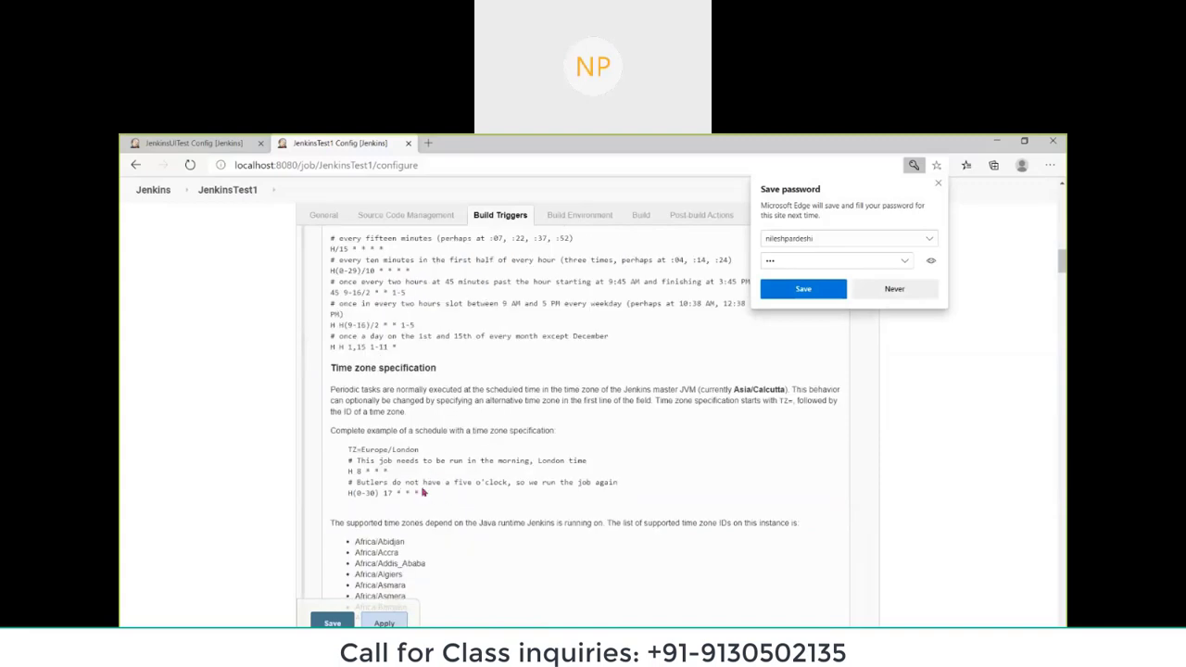
scroll(419, 501, down, 7)
scroll(414, 528, up, 18)
scroll(865, 460, down, 4)
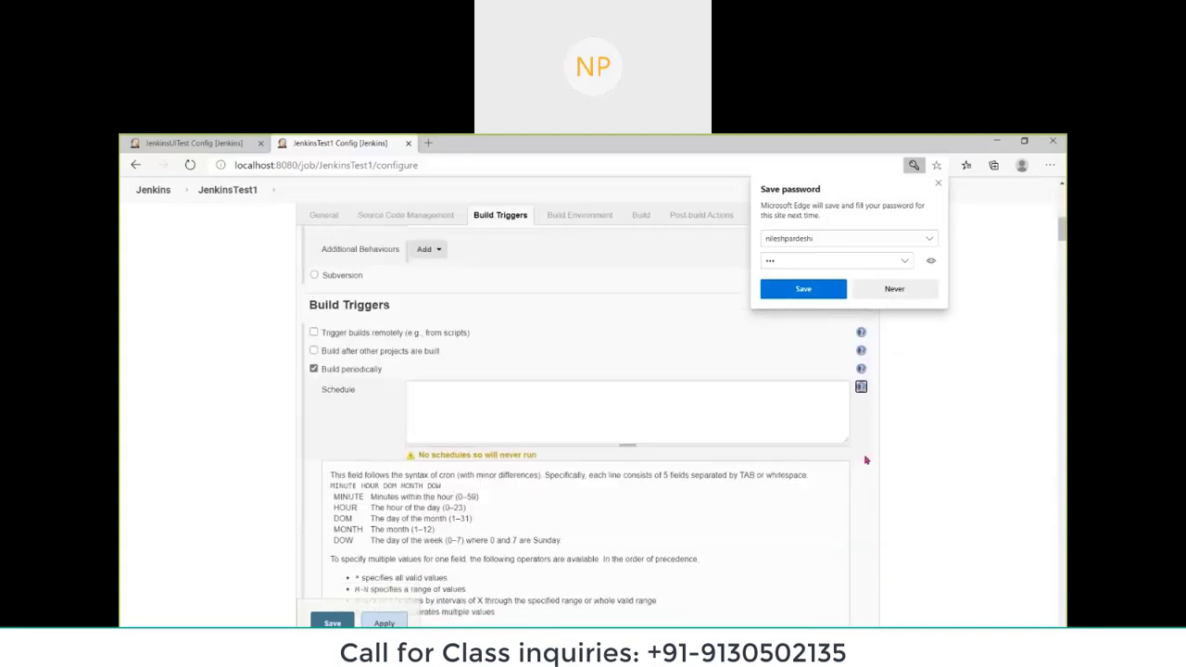
click(861, 386)
click(747, 410)
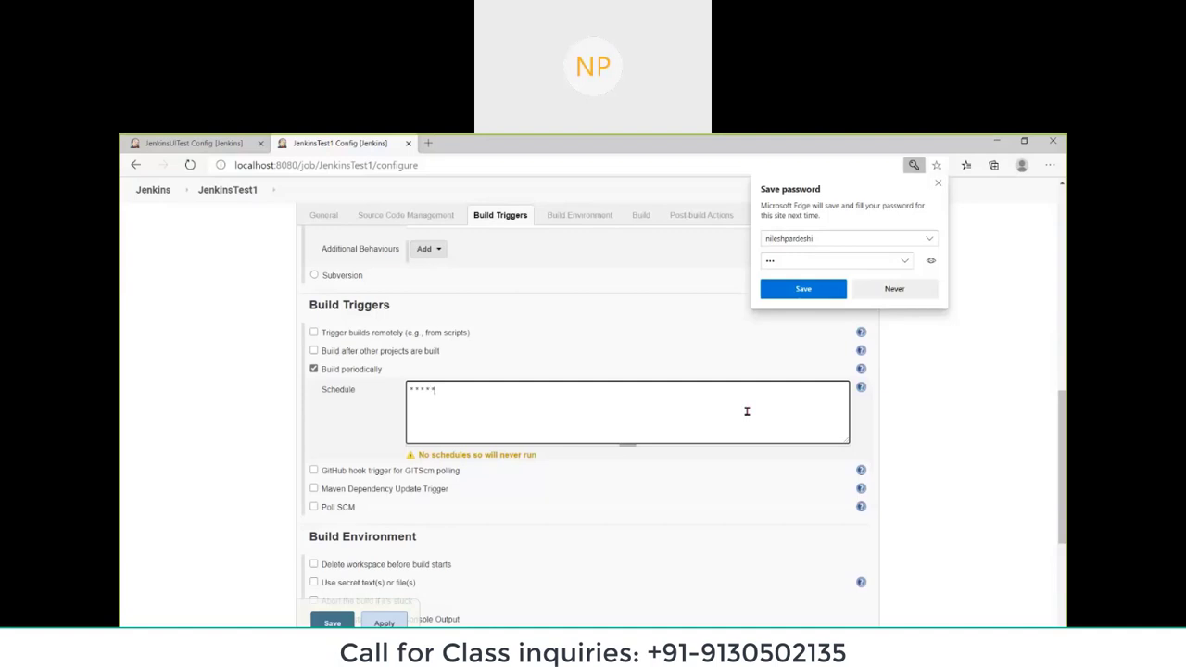
Commit the * * * * * schedule and review its every-minute warning and last/next run times
click(904, 429)
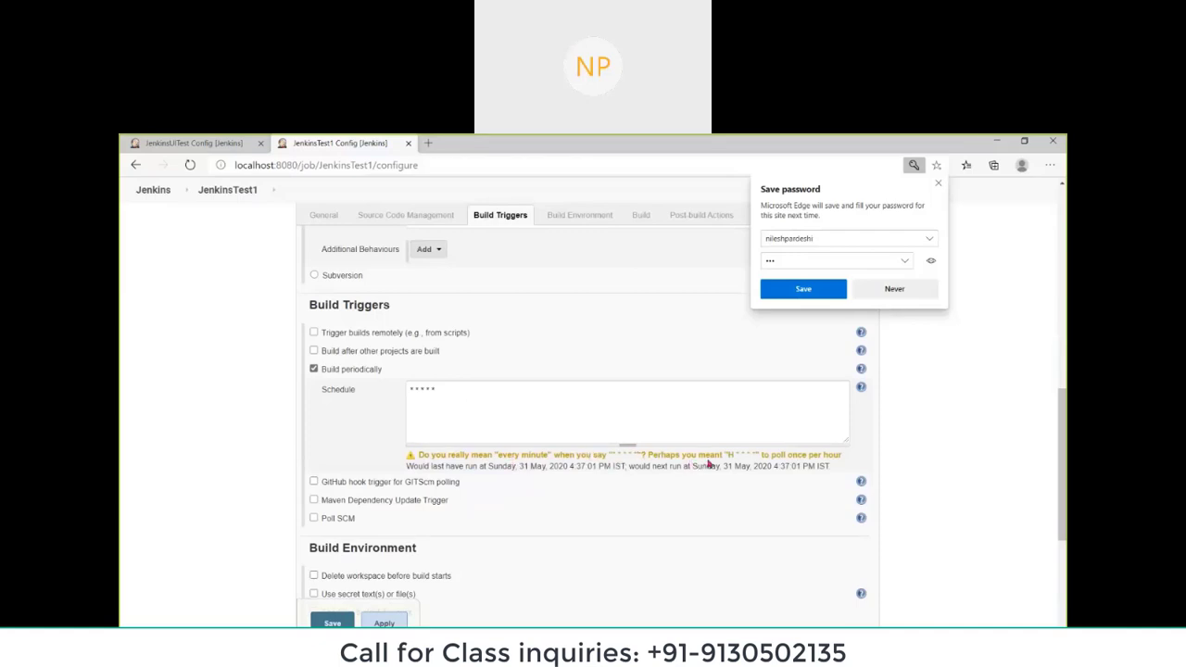
drag(442, 391, 409, 390)
click(398, 400)
drag(603, 465, 529, 465)
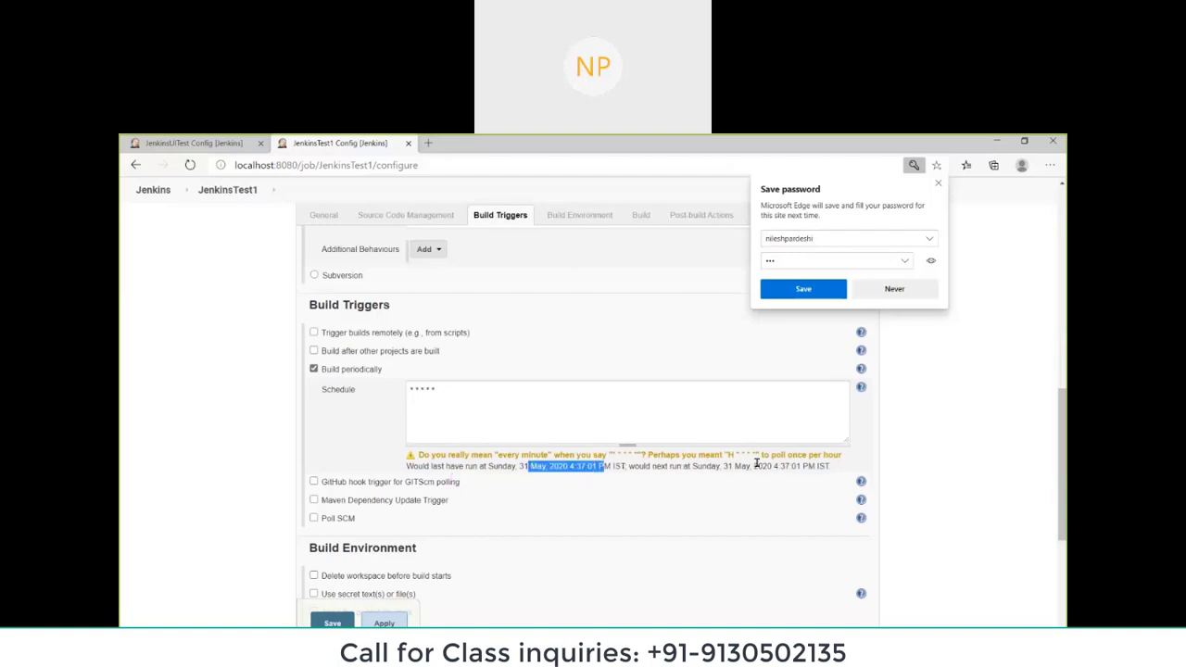
click(584, 470)
drag(568, 466, 599, 466)
drag(830, 468, 732, 468)
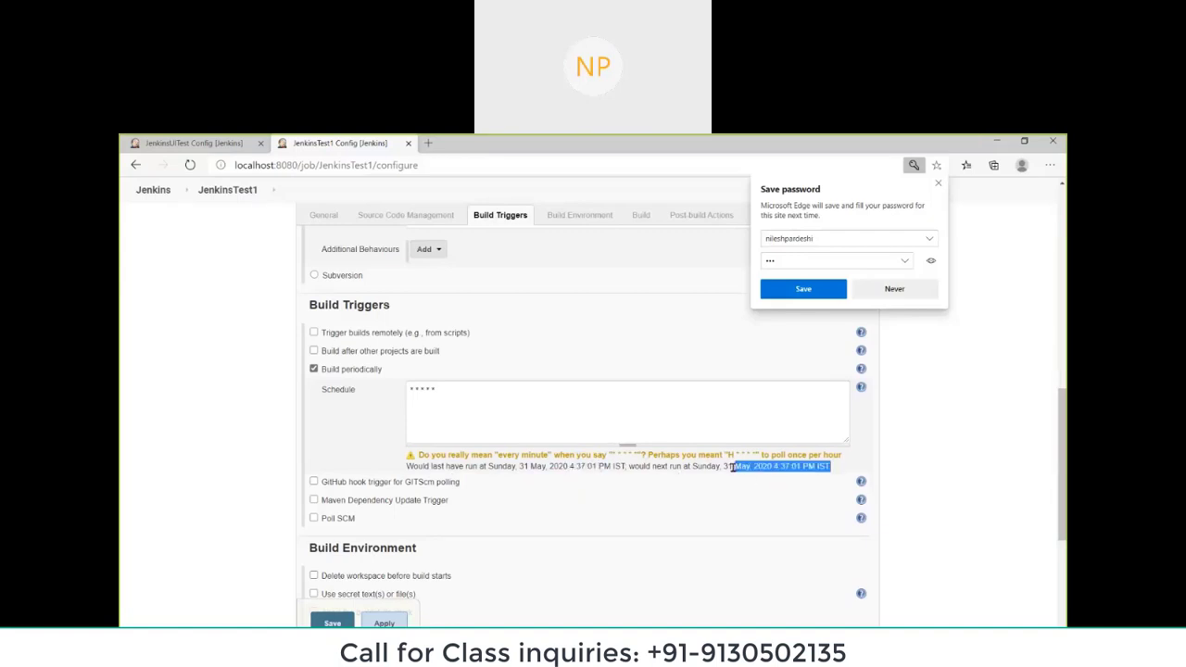
click(914, 454)
click(454, 394)
key(ctrl+a)
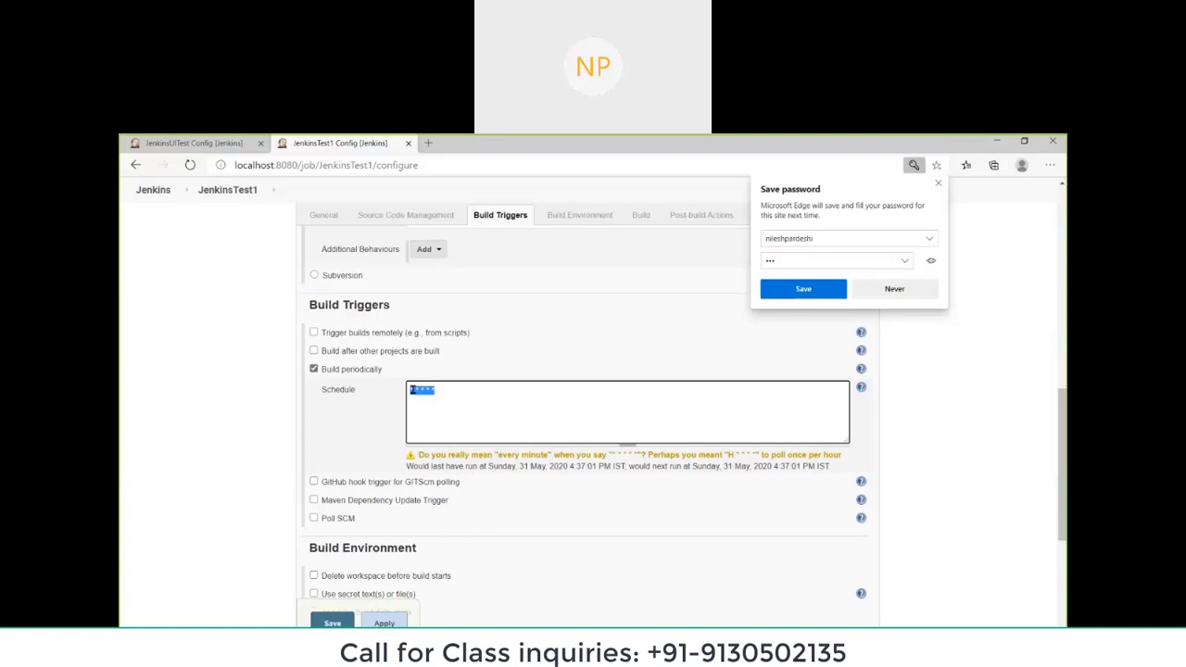
Reread the MINUTE–DOW cron help, then swap Build periodically for Build after other projects are built
click(861, 387)
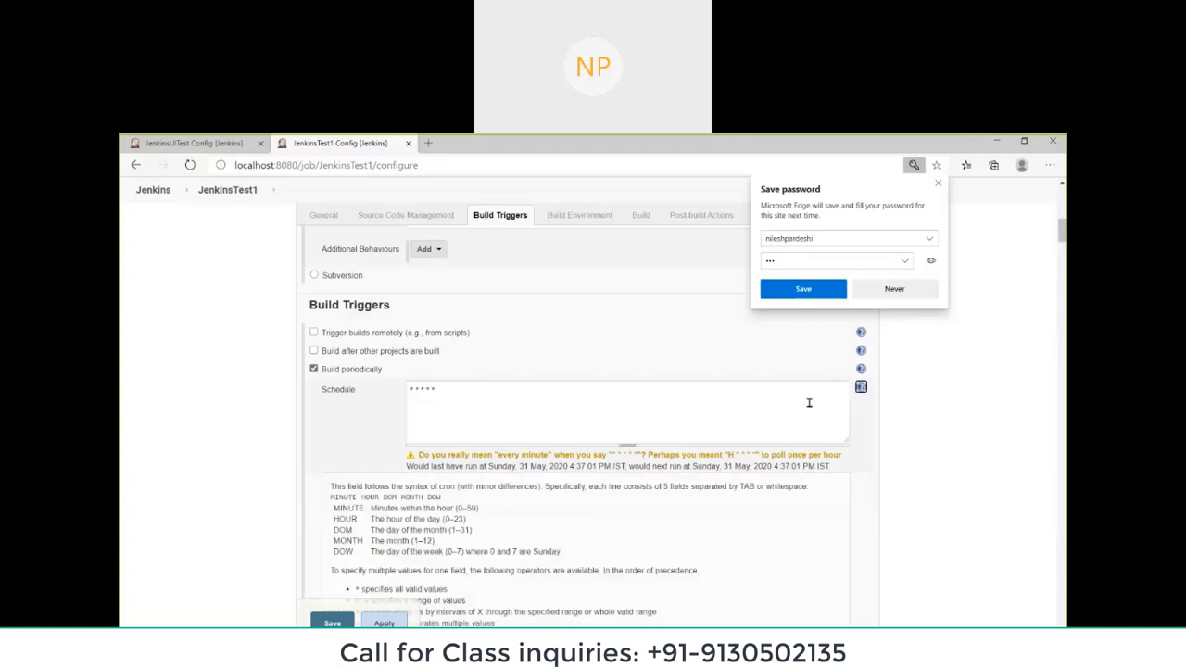
scroll(373, 454, down, 1)
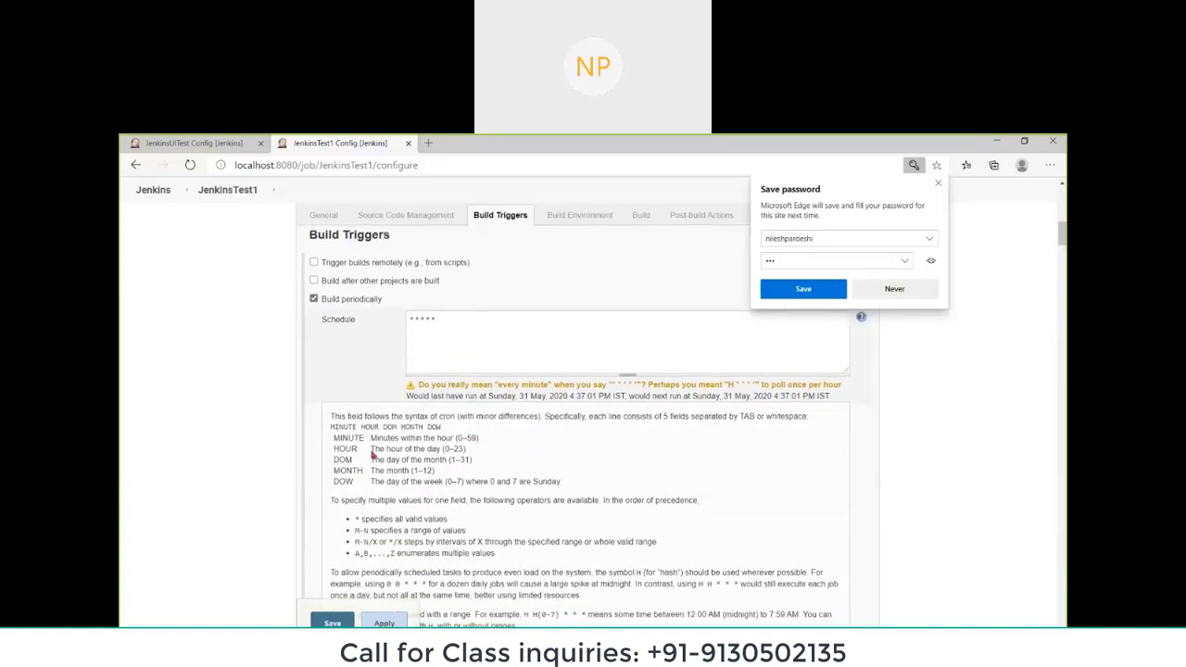
drag(332, 435, 576, 484)
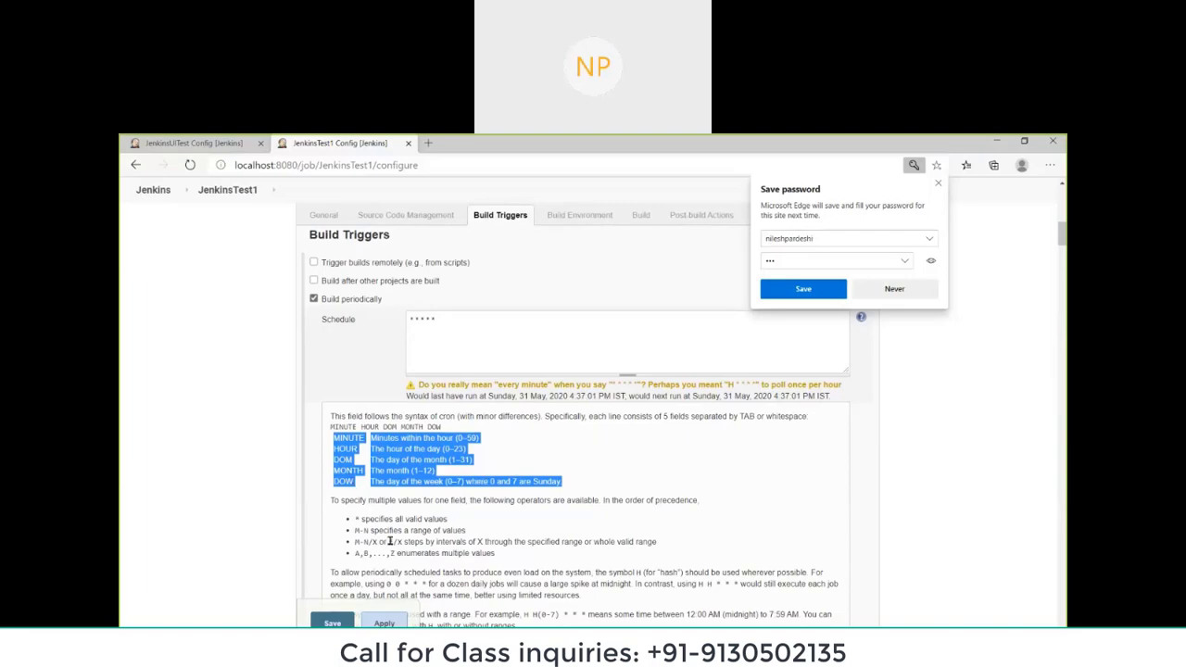
scroll(389, 541, down, 5)
scroll(390, 491, up, 15)
scroll(848, 497, down, 3)
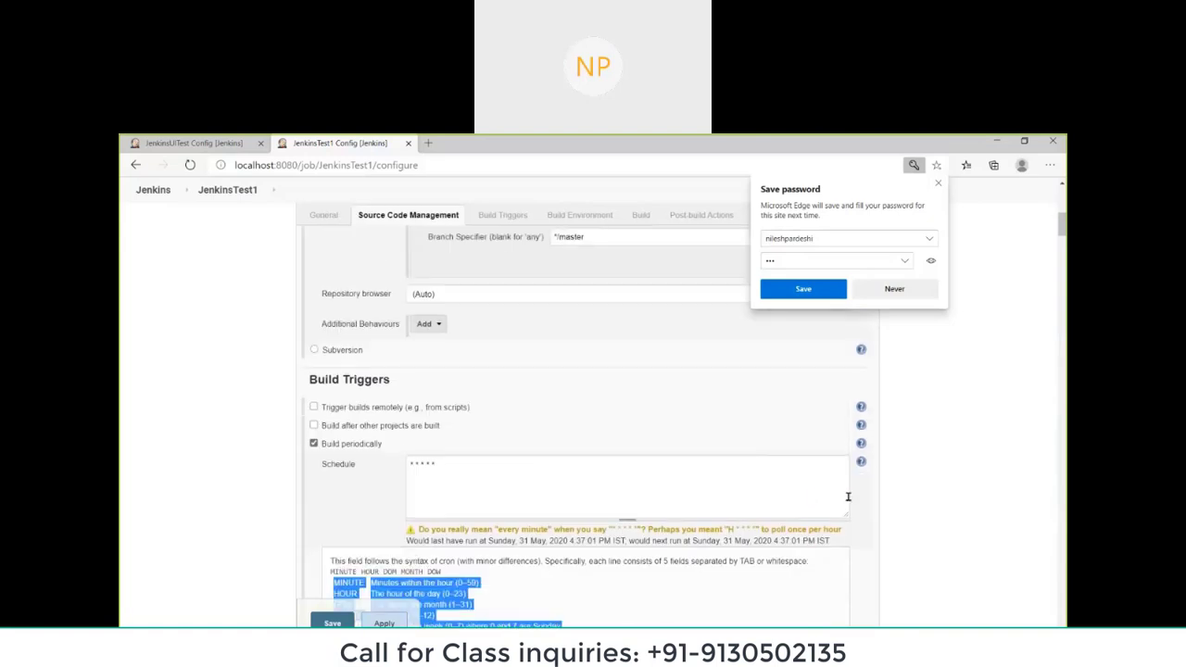
click(313, 442)
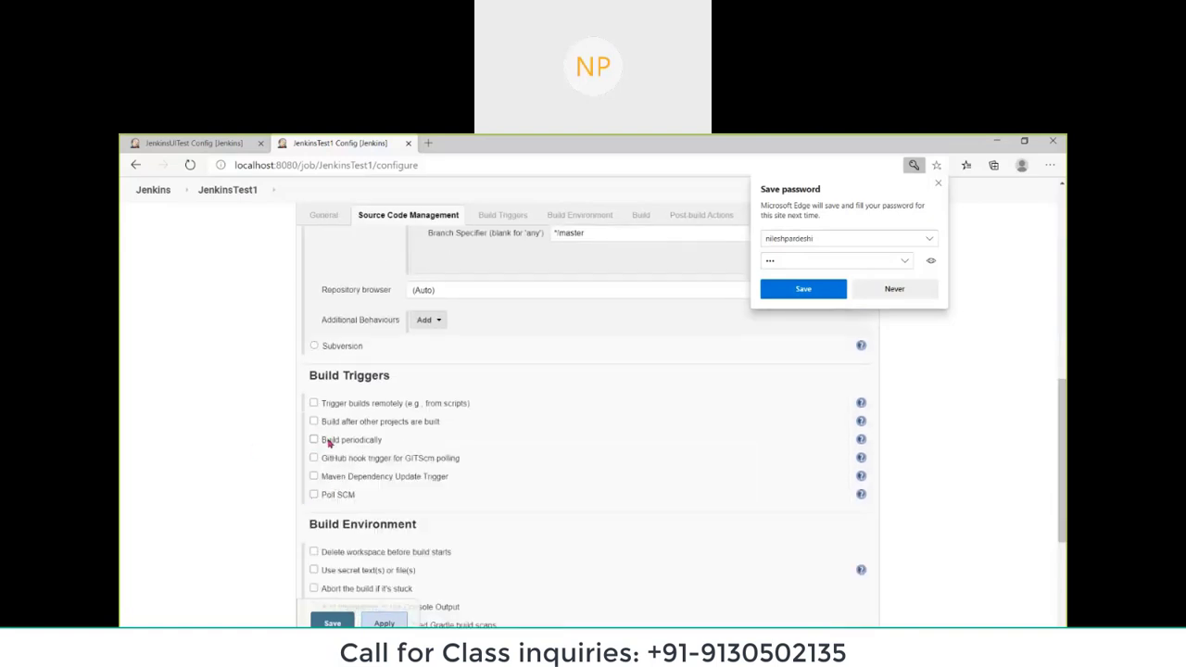
click(314, 422)
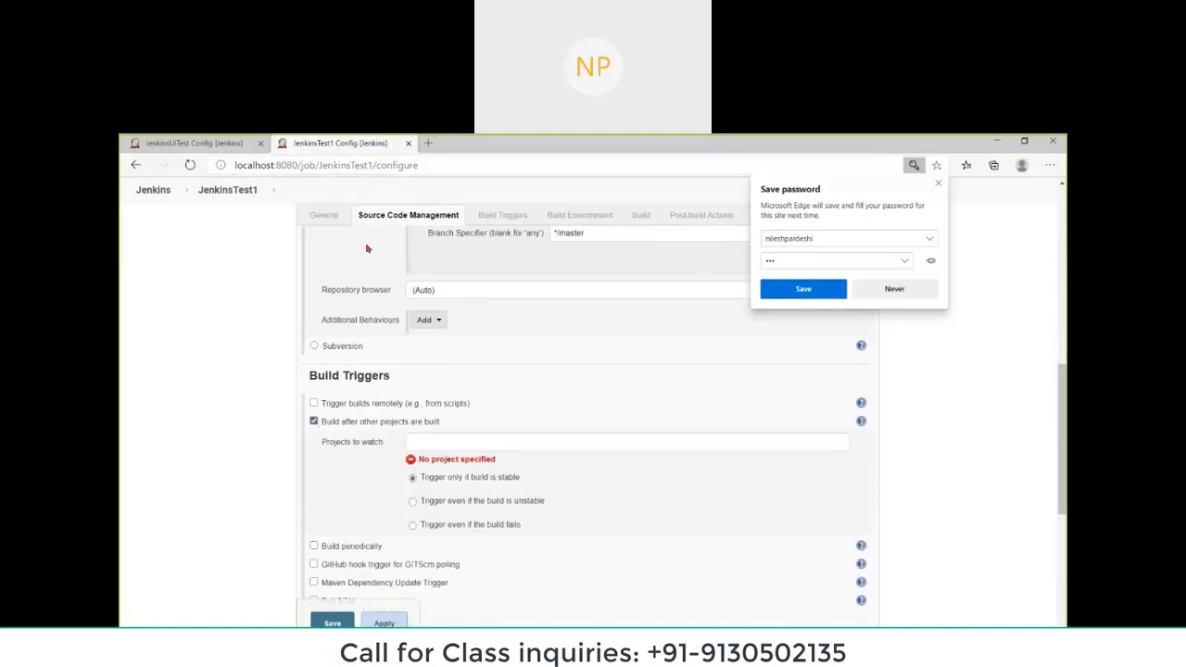
Try JenkinsNewUI as the project to watch, delete it, and uncheck Build after other projects are built
click(461, 438)
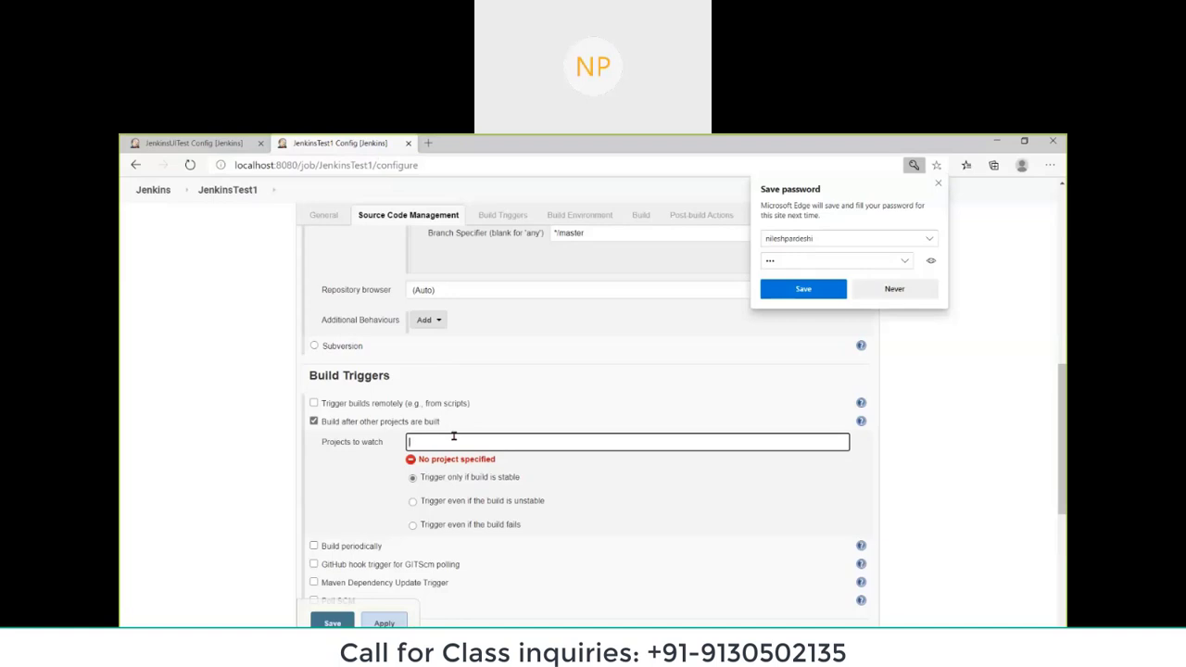
text(sample)
drag(455, 434, 402, 449)
text(Je)
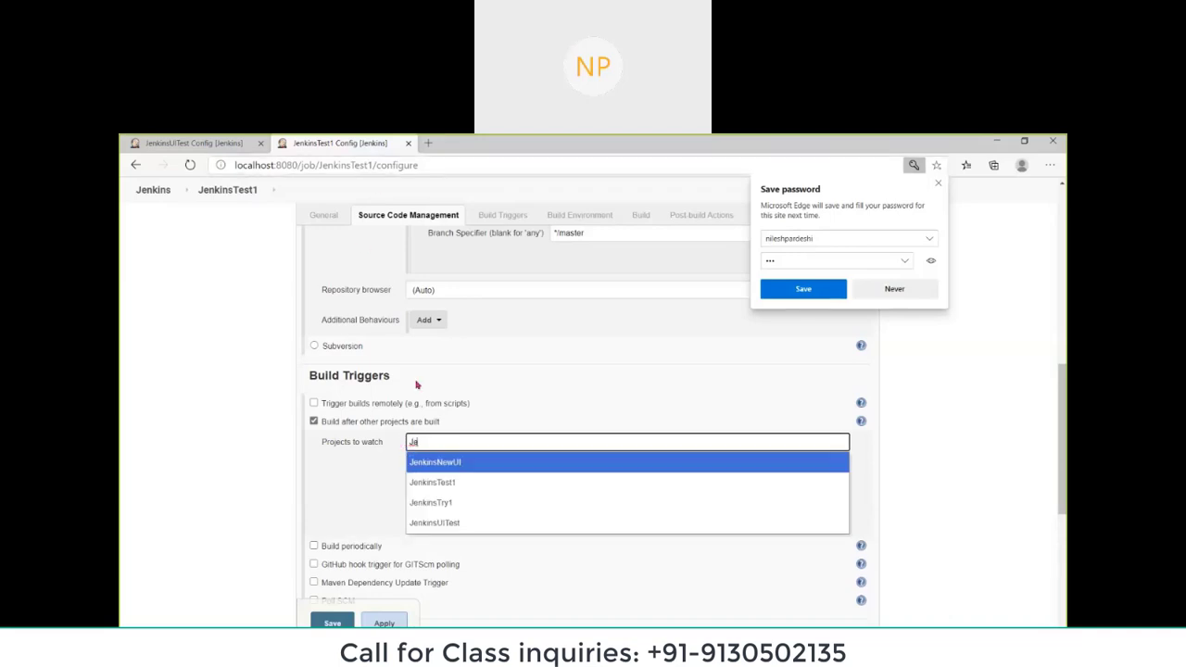
click(454, 460)
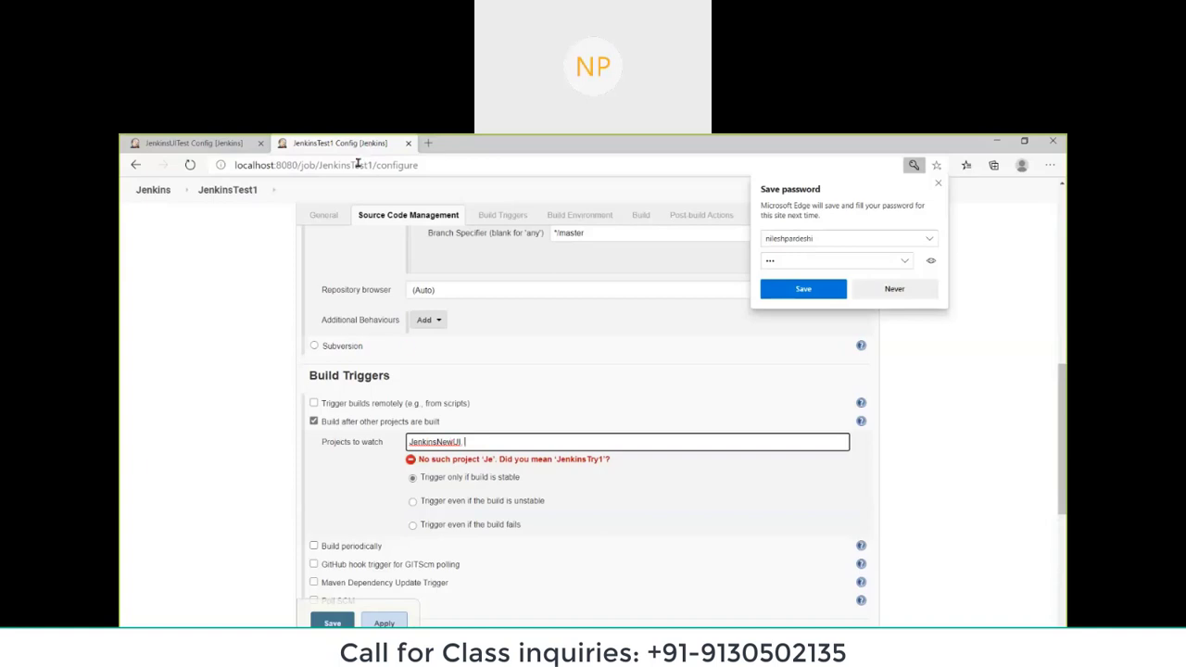
key(ctrl+a)
key(BackSpace)
click(313, 421)
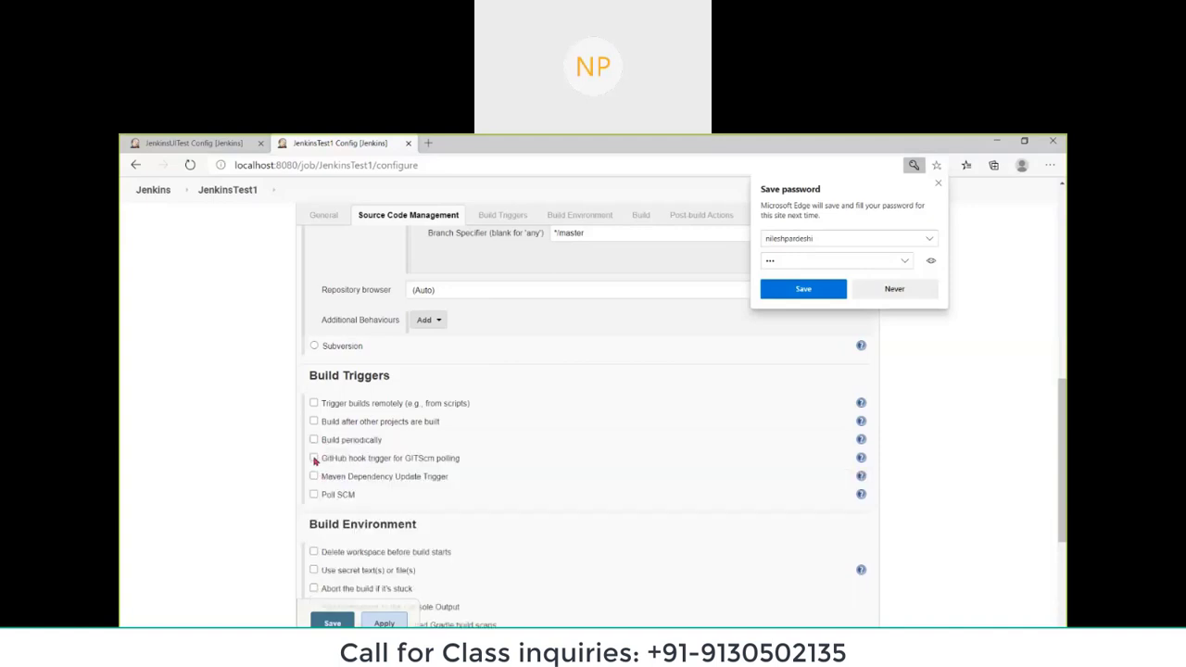
Toggle the GitHub hook trigger, try a ***** Poll SCM schedule then clear it, and dismiss the password prompt
click(314, 458)
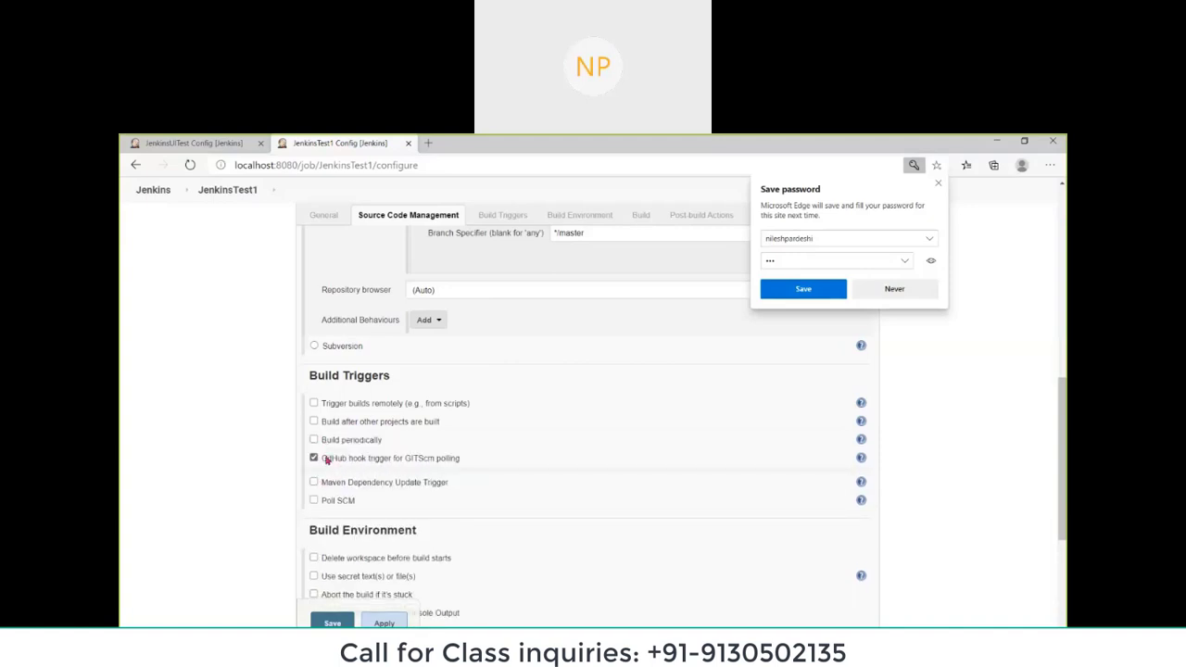
click(314, 458)
click(314, 494)
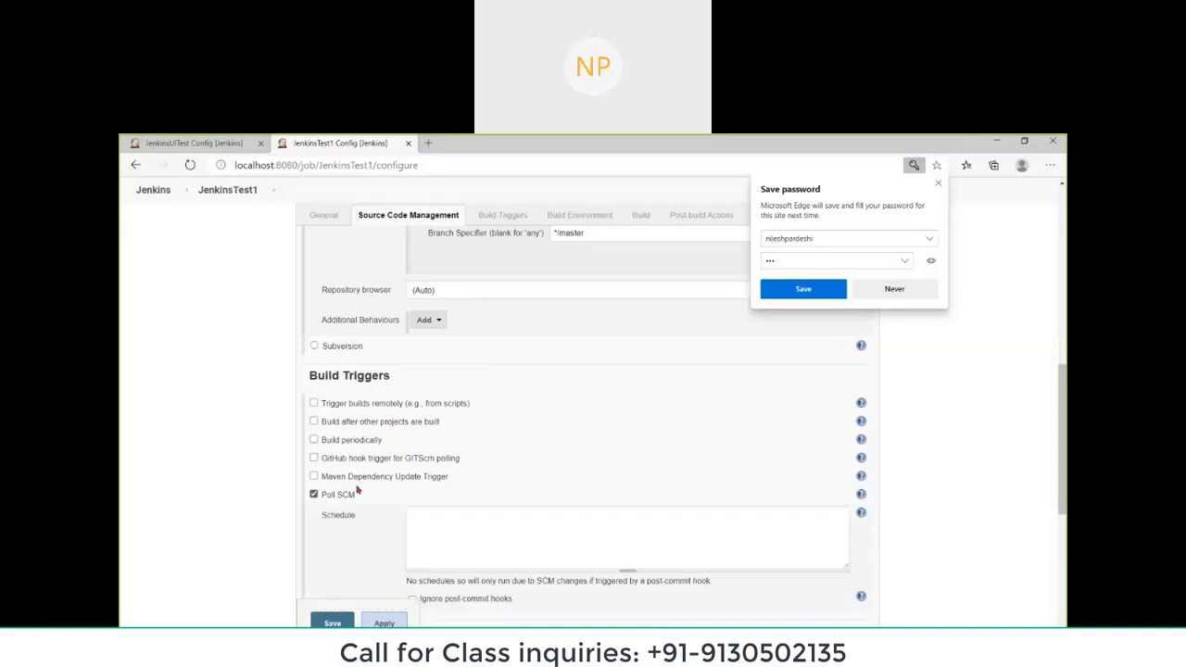
click(491, 530)
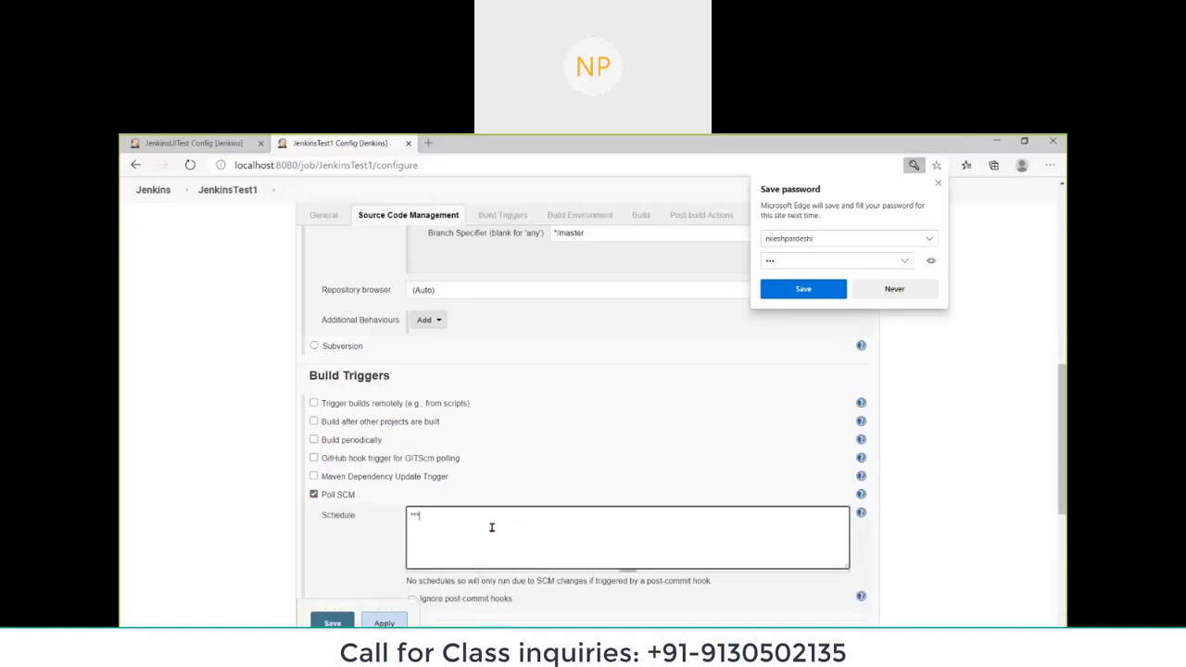
text(*****)
drag(426, 515, 408, 516)
key(BackSpace)
click(938, 180)
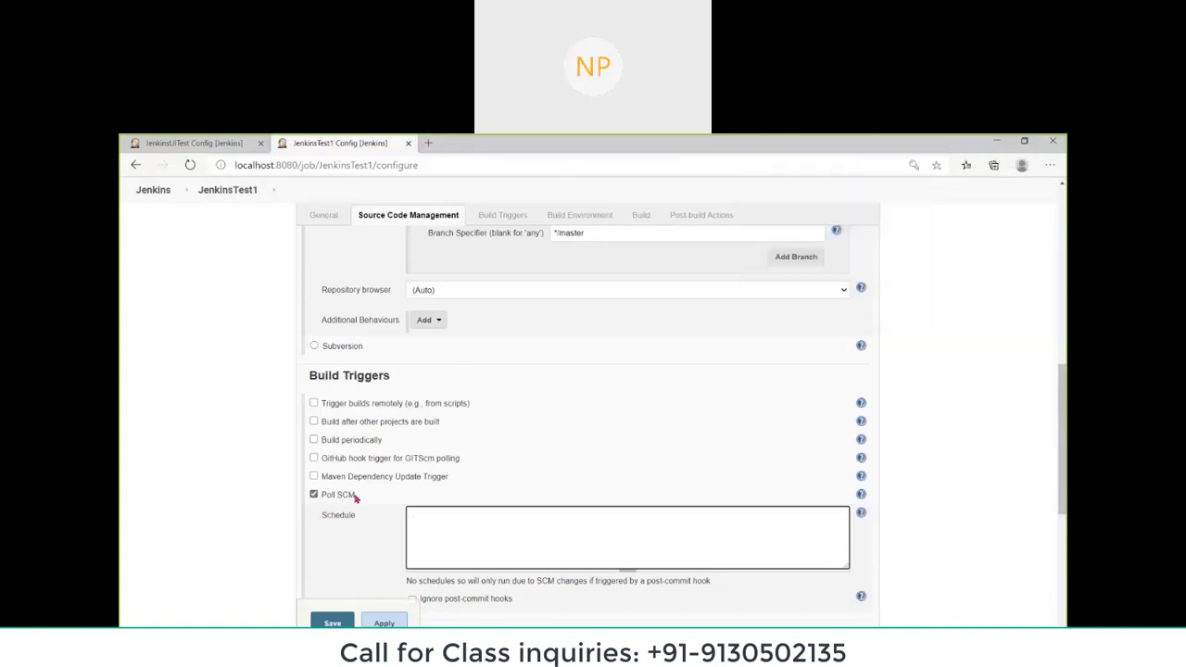
Compare Poll SCM and Build periodically, then leave only GitHub hook trigger for GITScm polling enabled
click(315, 496)
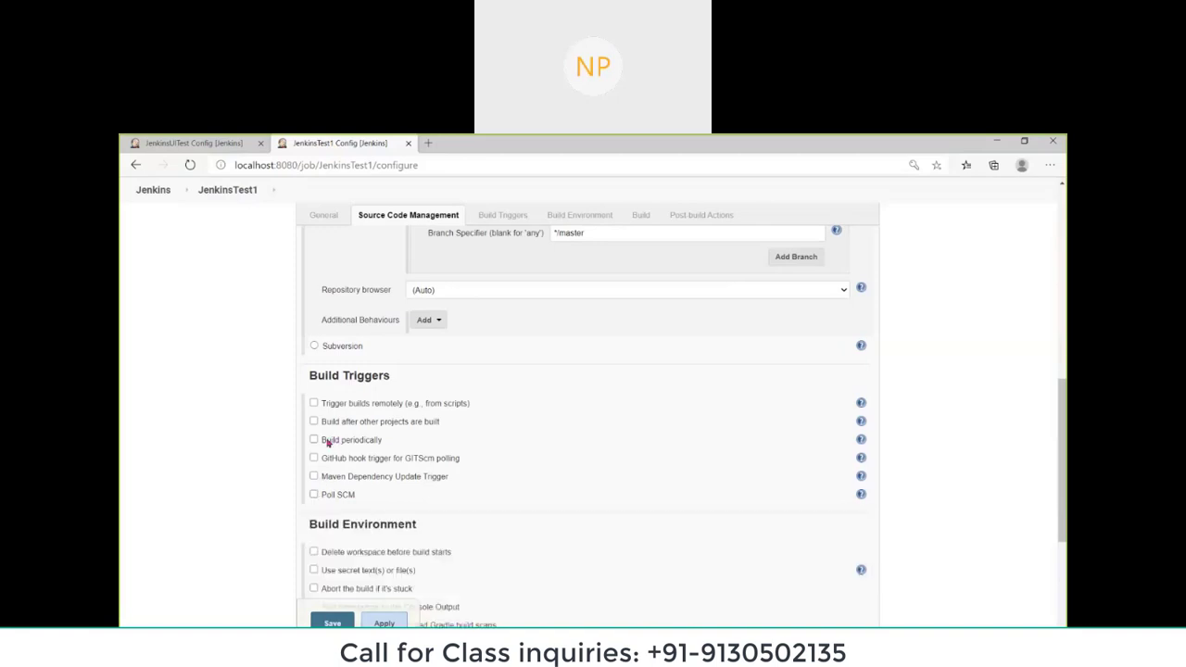
click(315, 495)
click(315, 495)
click(313, 439)
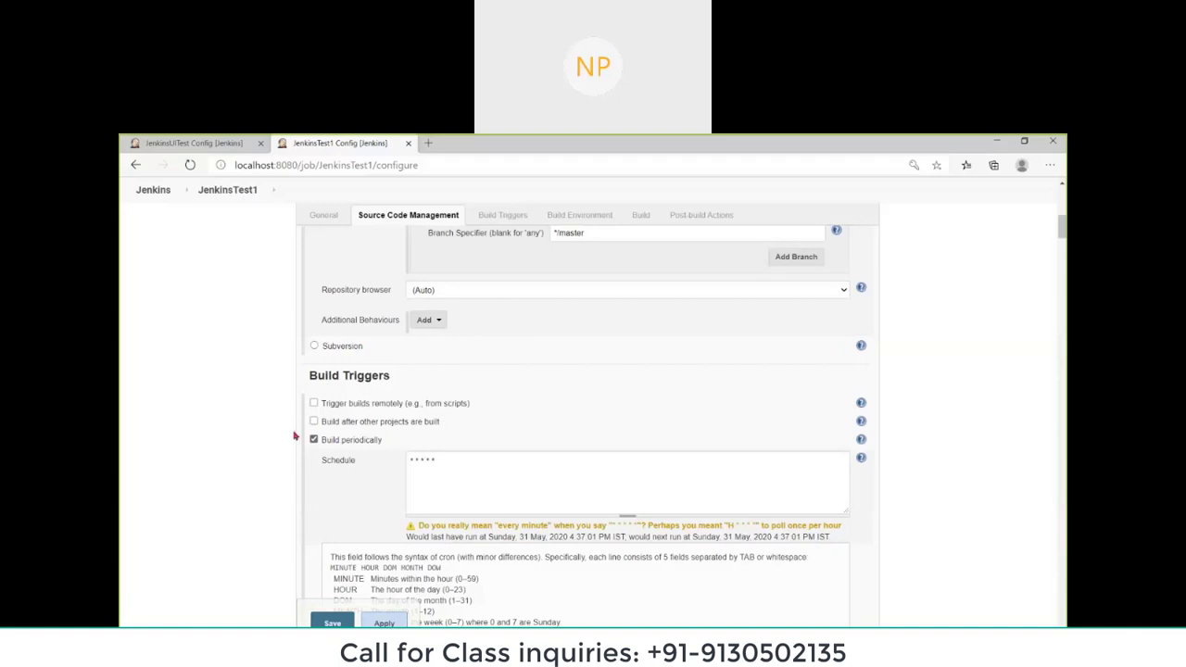
click(313, 441)
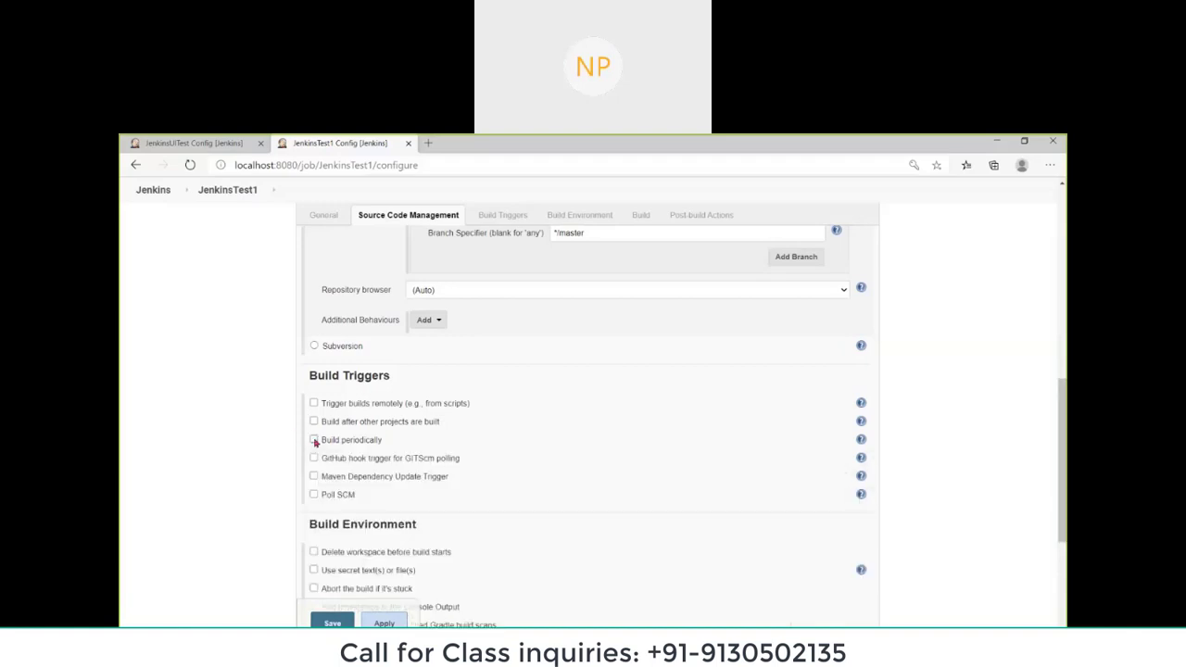
click(313, 494)
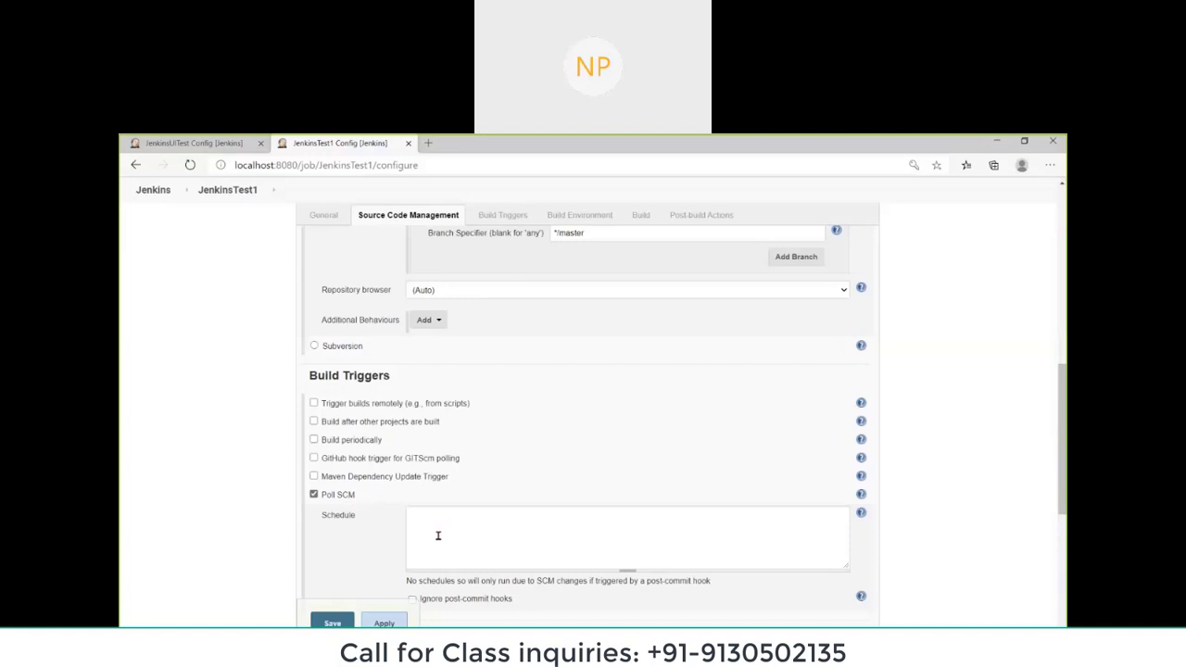
click(463, 520)
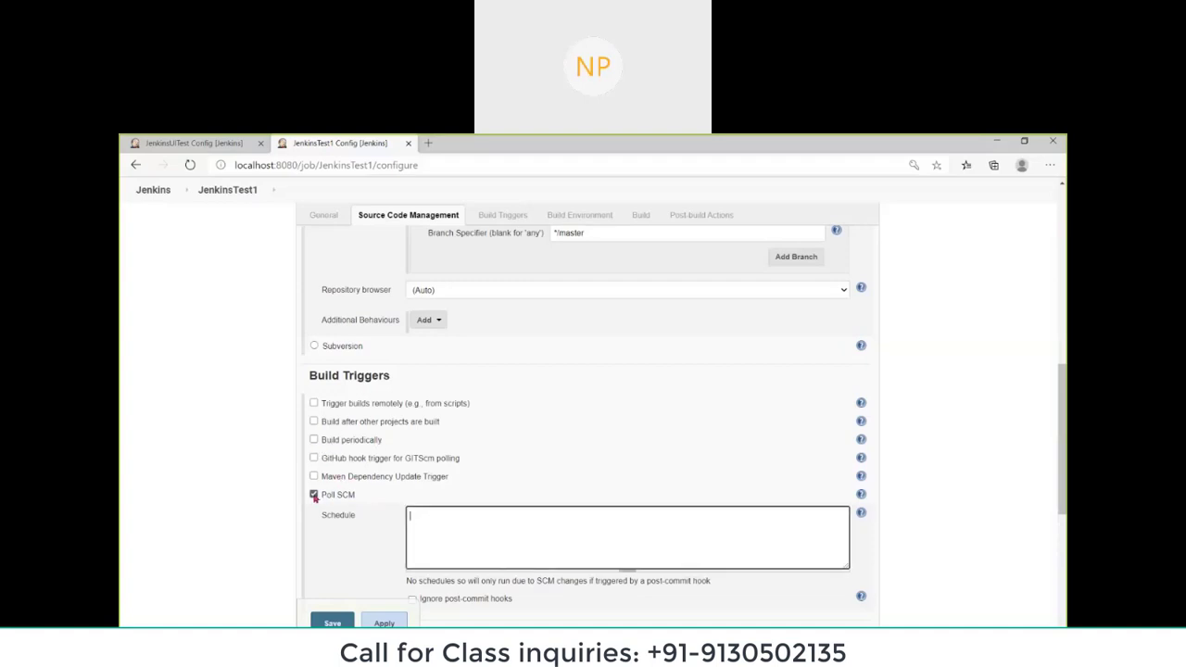
click(314, 495)
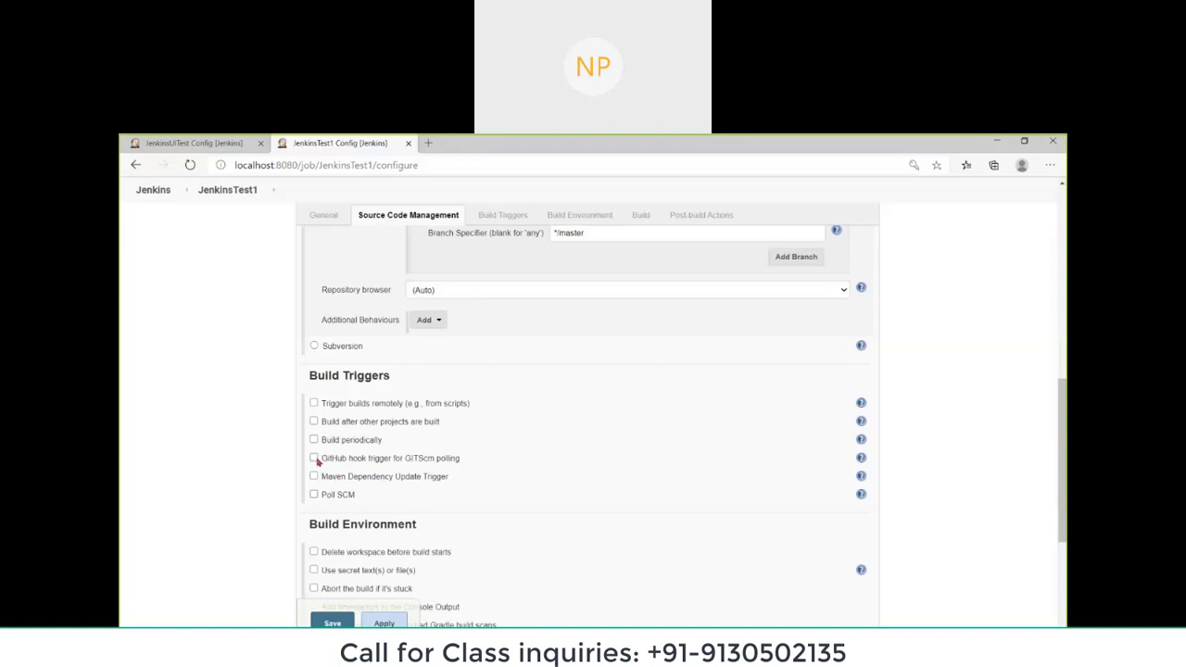
click(312, 460)
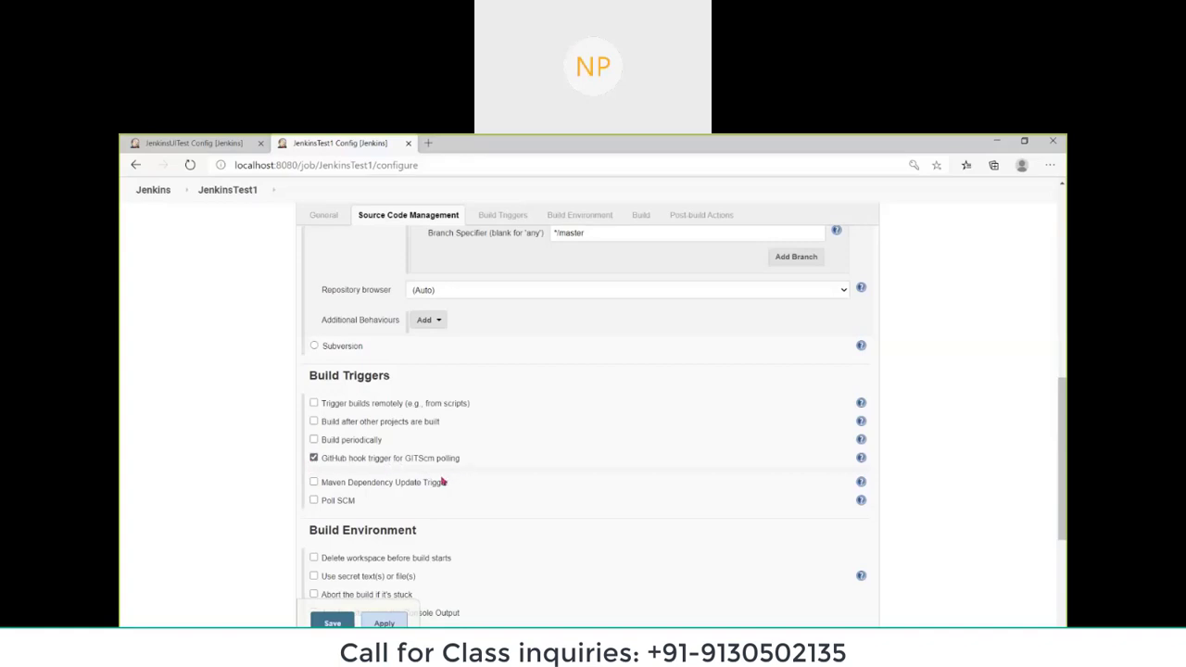
Open the JenkinsTest1 repository's Settings on GitHub and go to its Webhooks page
key(alt+Tab)
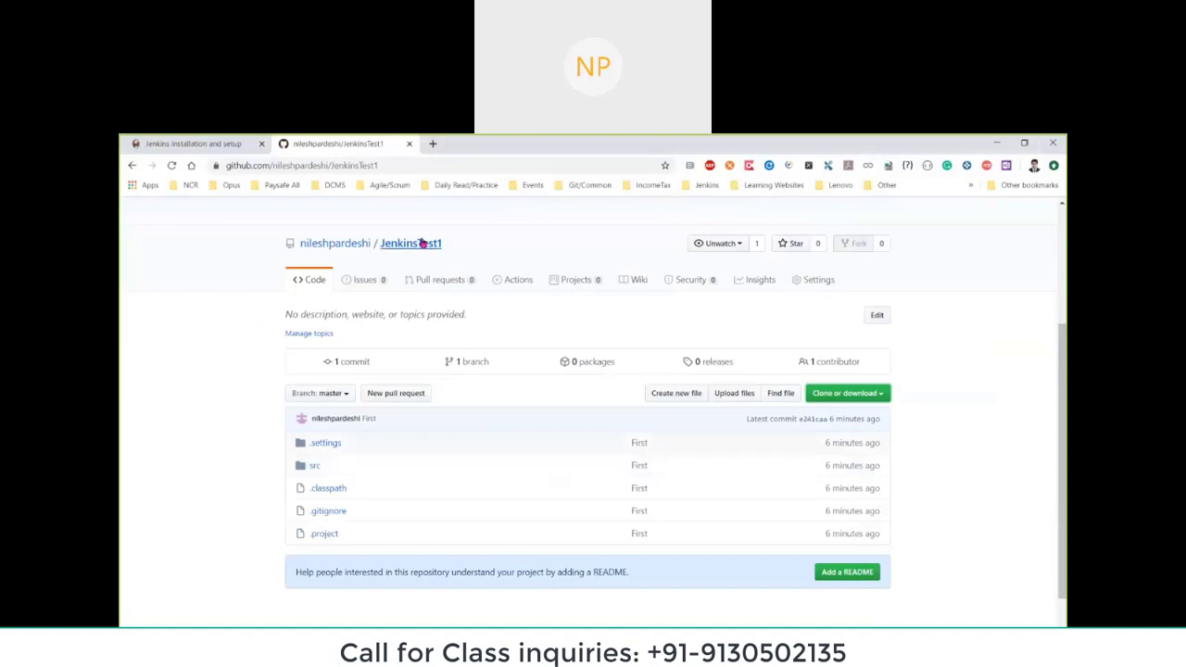
drag(462, 243, 380, 246)
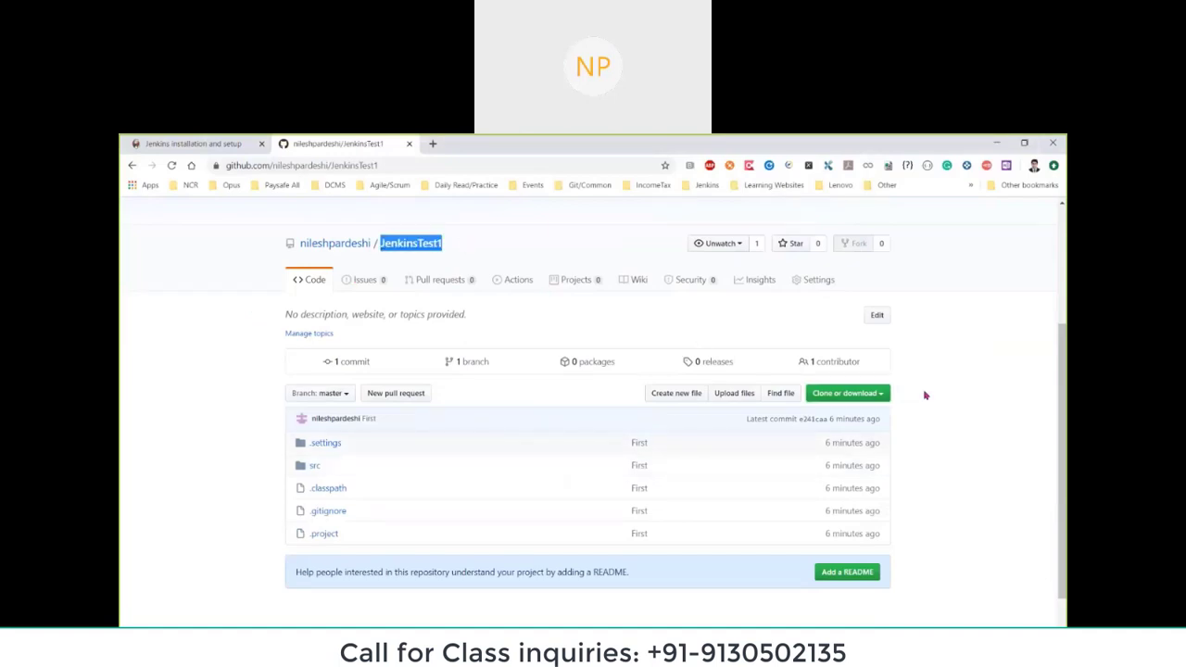
click(823, 283)
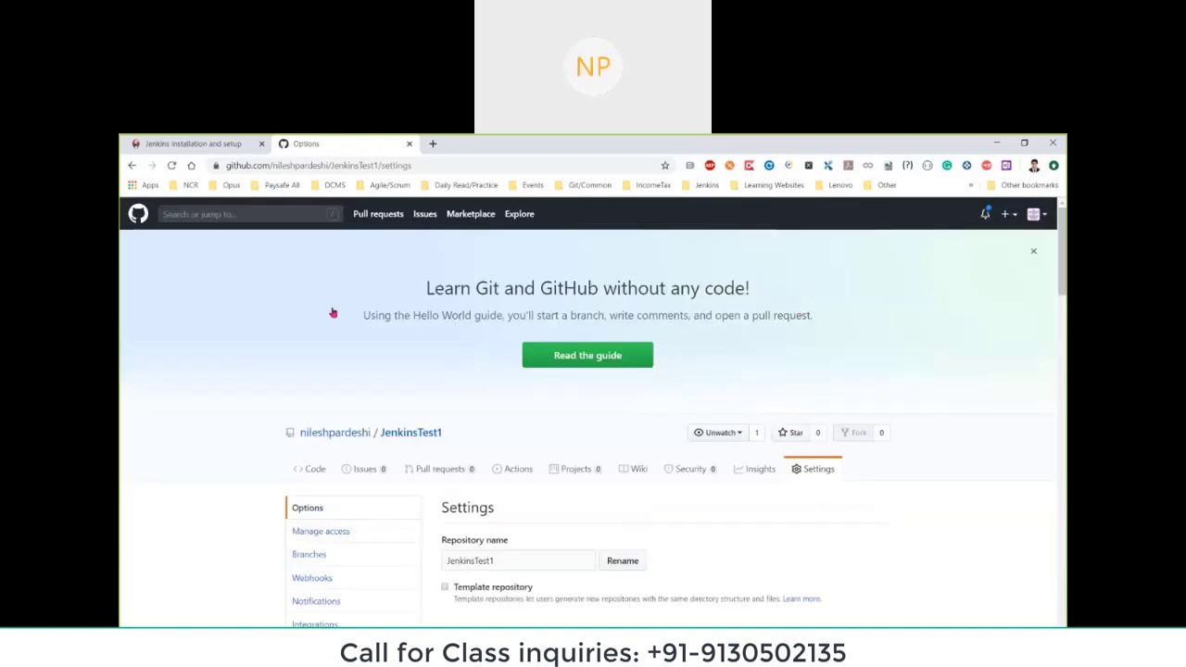
scroll(391, 461, down, 3)
click(315, 269)
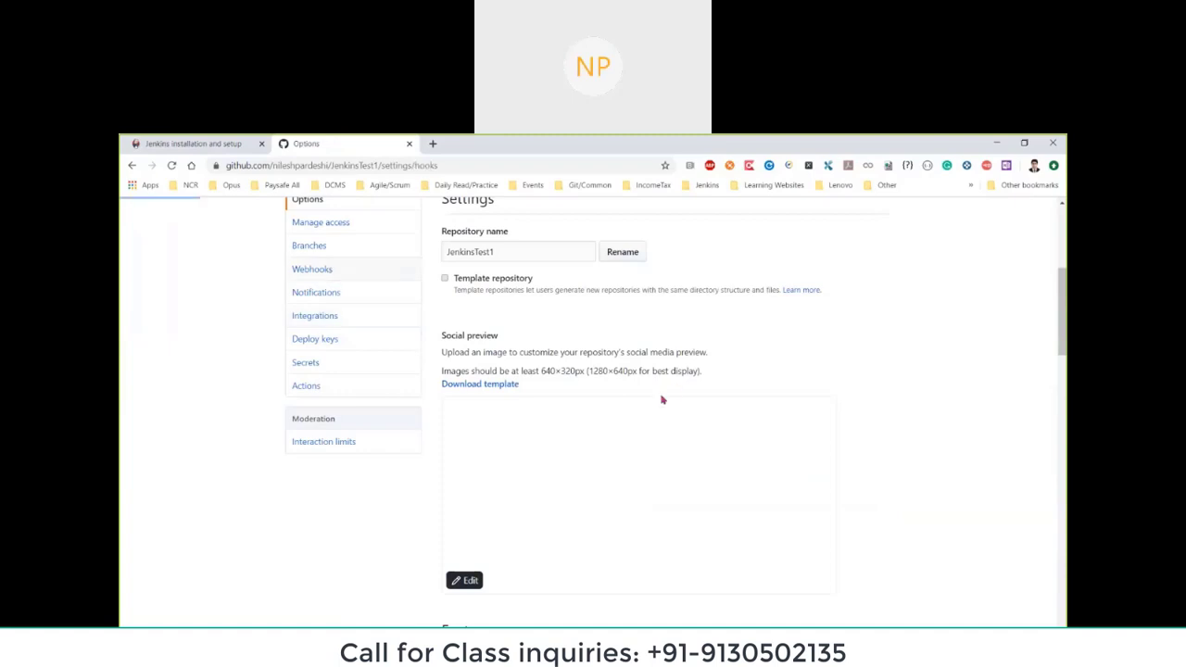
scroll(484, 476, down, 2)
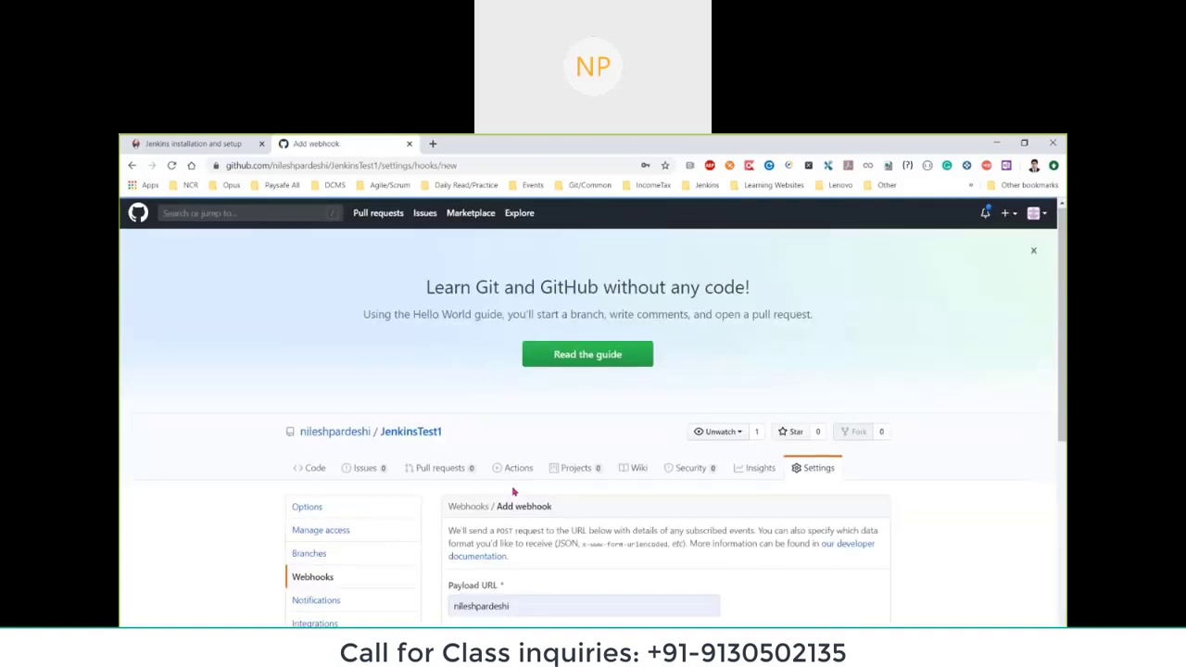
scroll(557, 314, down, 3)
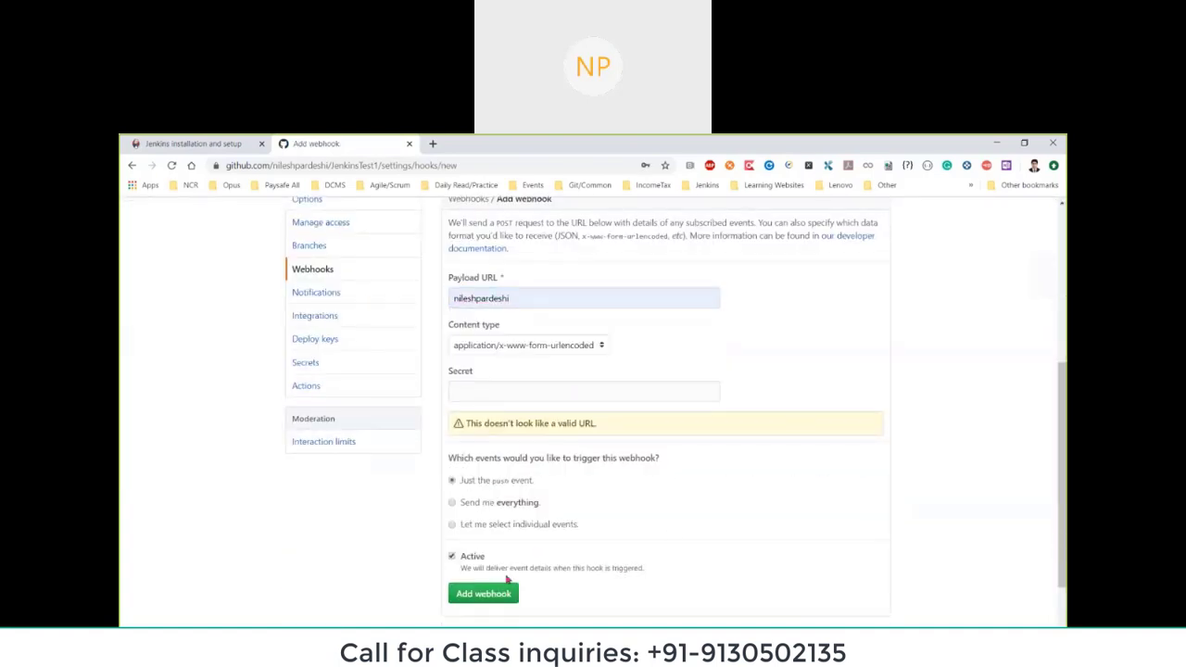
scroll(589, 534, up, 1)
scroll(561, 453, up, 1)
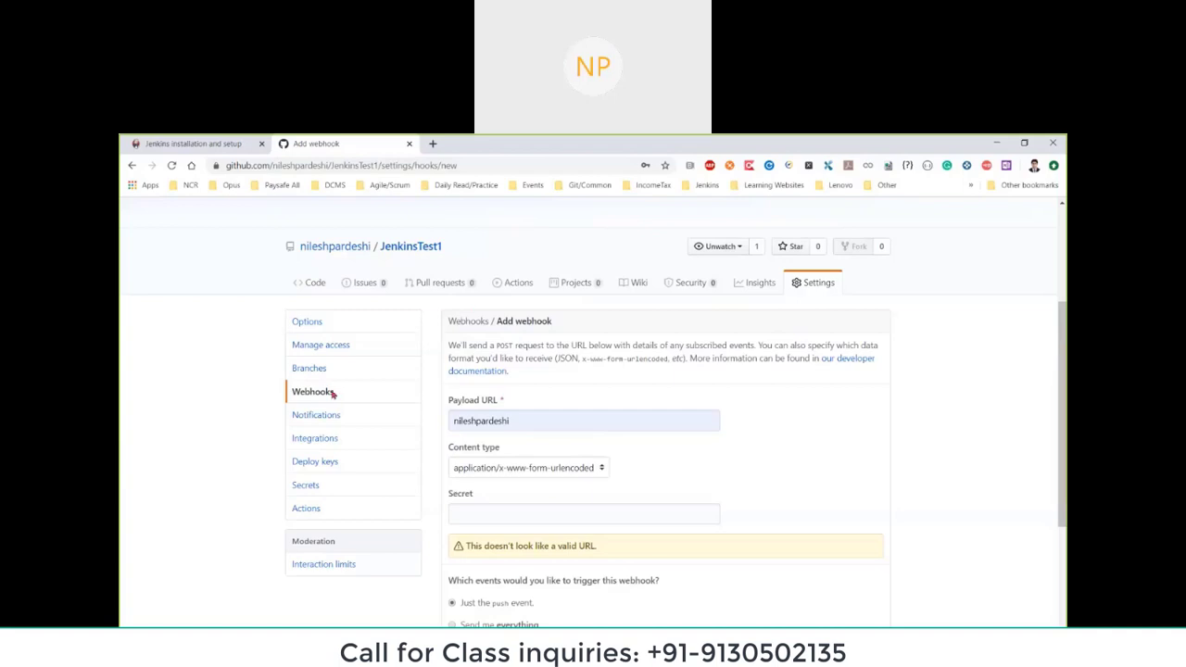
Return to the JenkinsTest1 Code page to browse the committed files, then switch back to Jenkins
click(396, 254)
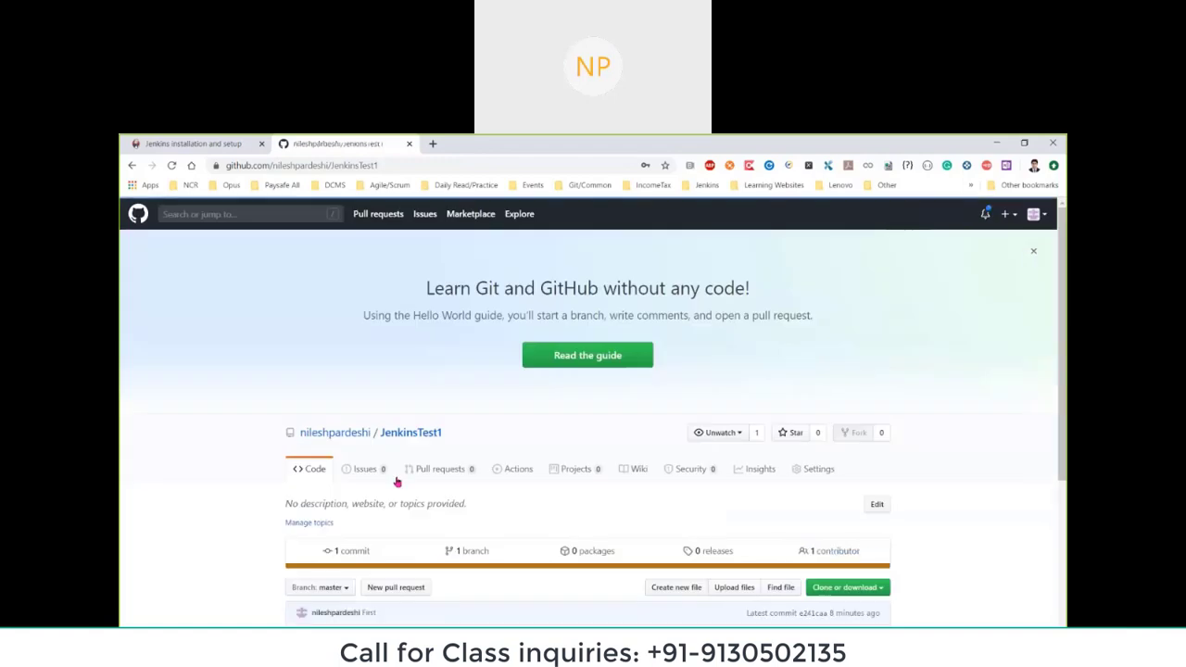
scroll(379, 498, down, 3)
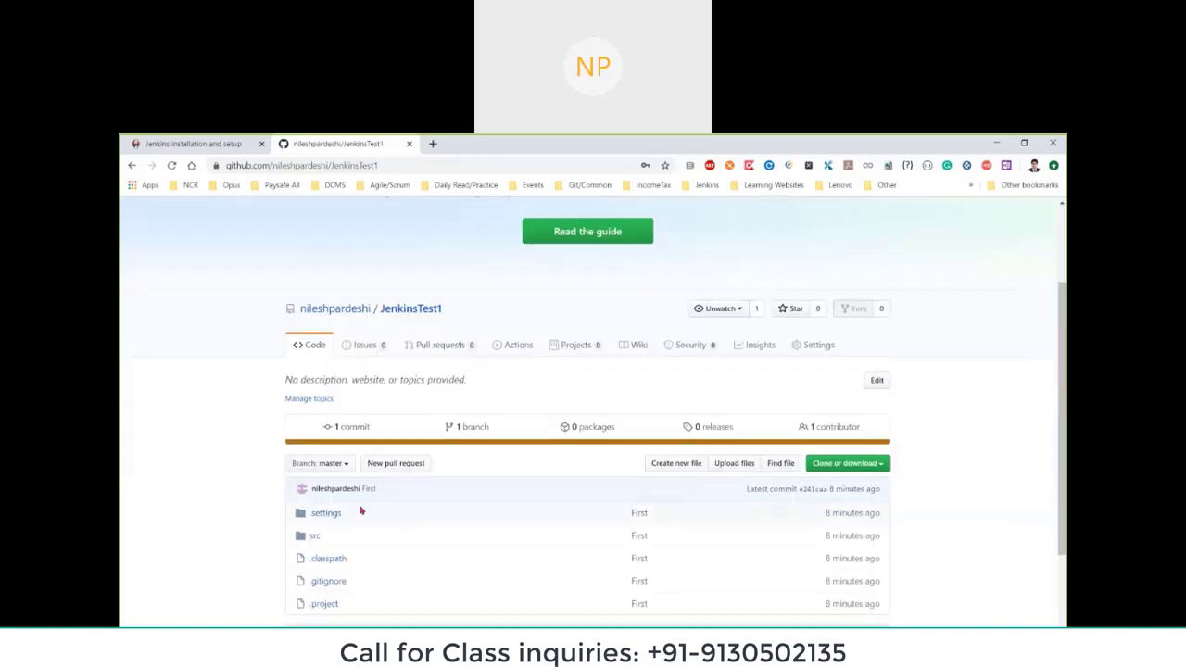
scroll(325, 518, down, 1)
scroll(324, 518, down, 1)
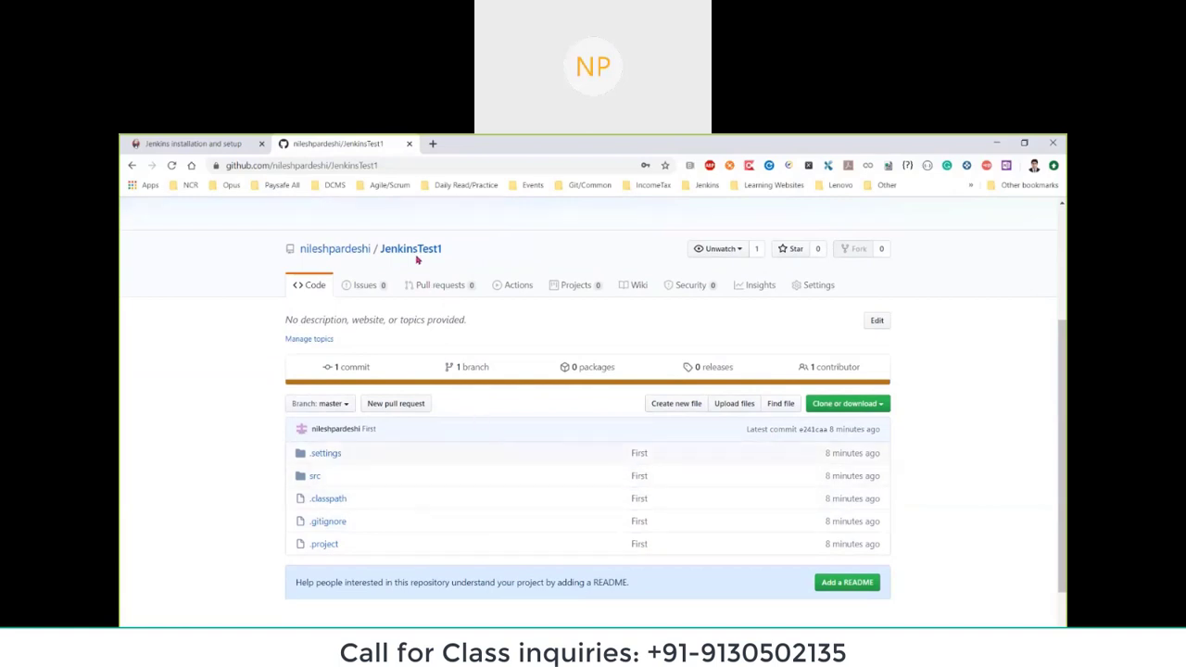
mouse_move(829, 370)
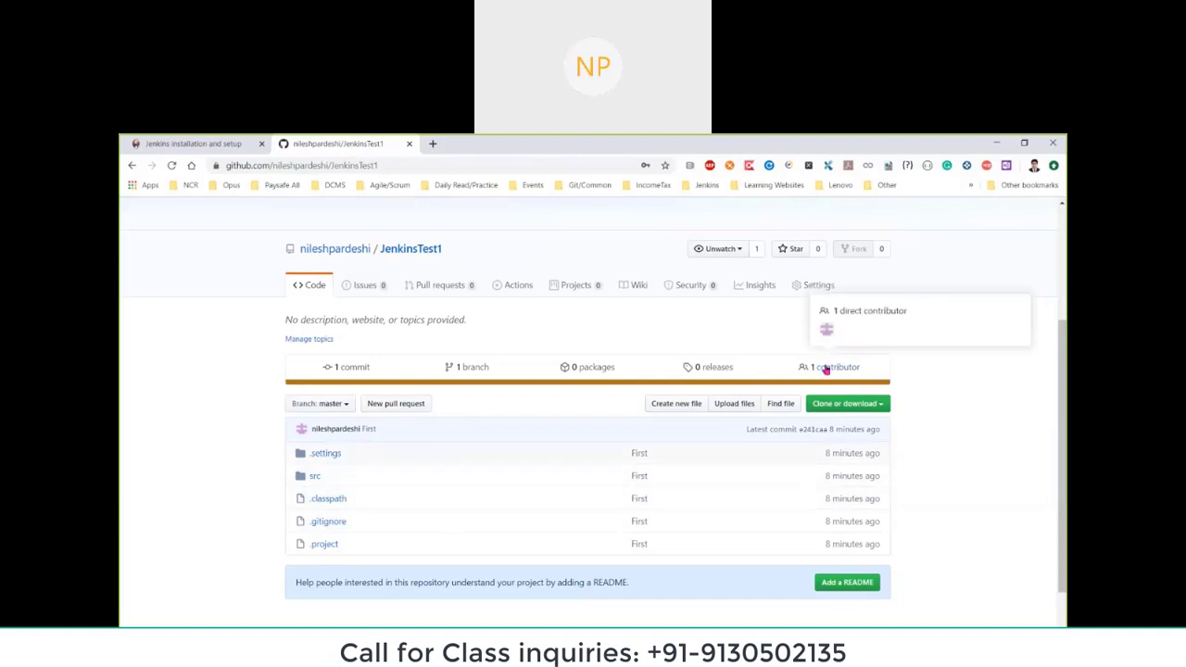
key(alt+Tab)
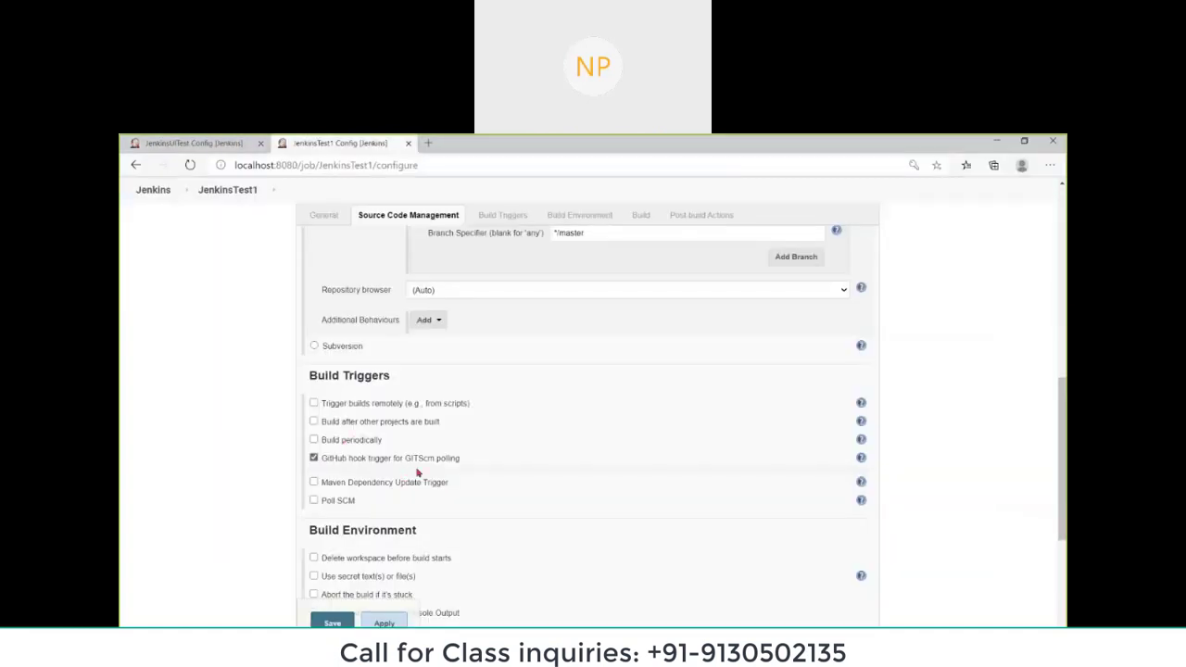
key(alt+Tab)
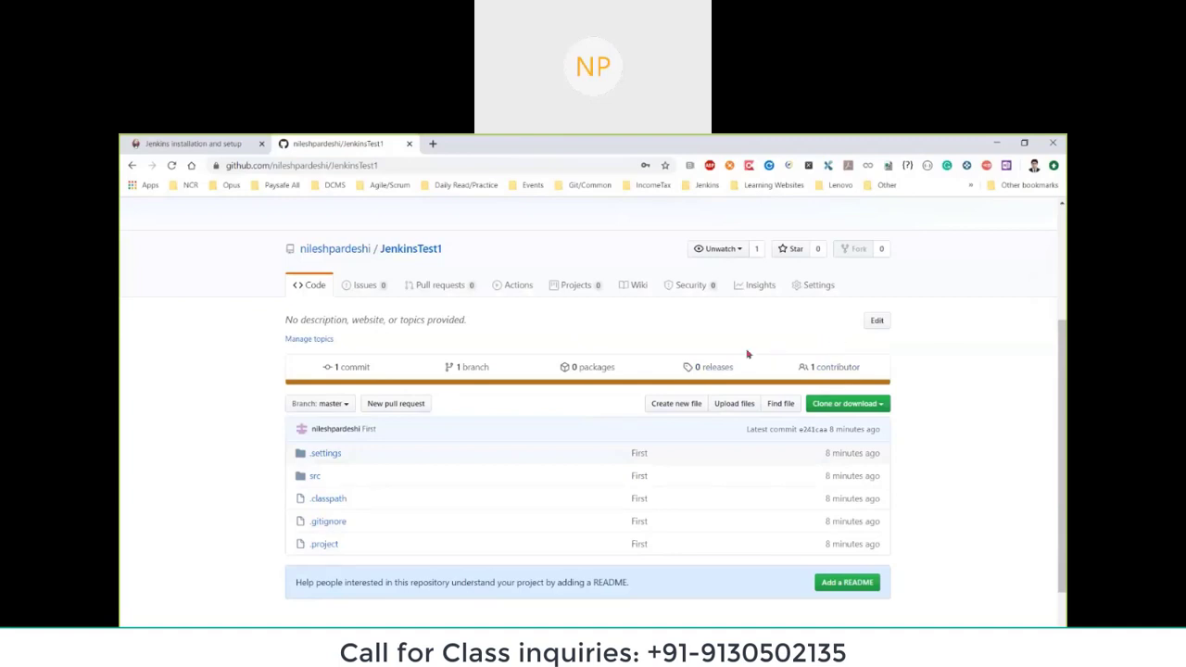
key(alt+Tab)
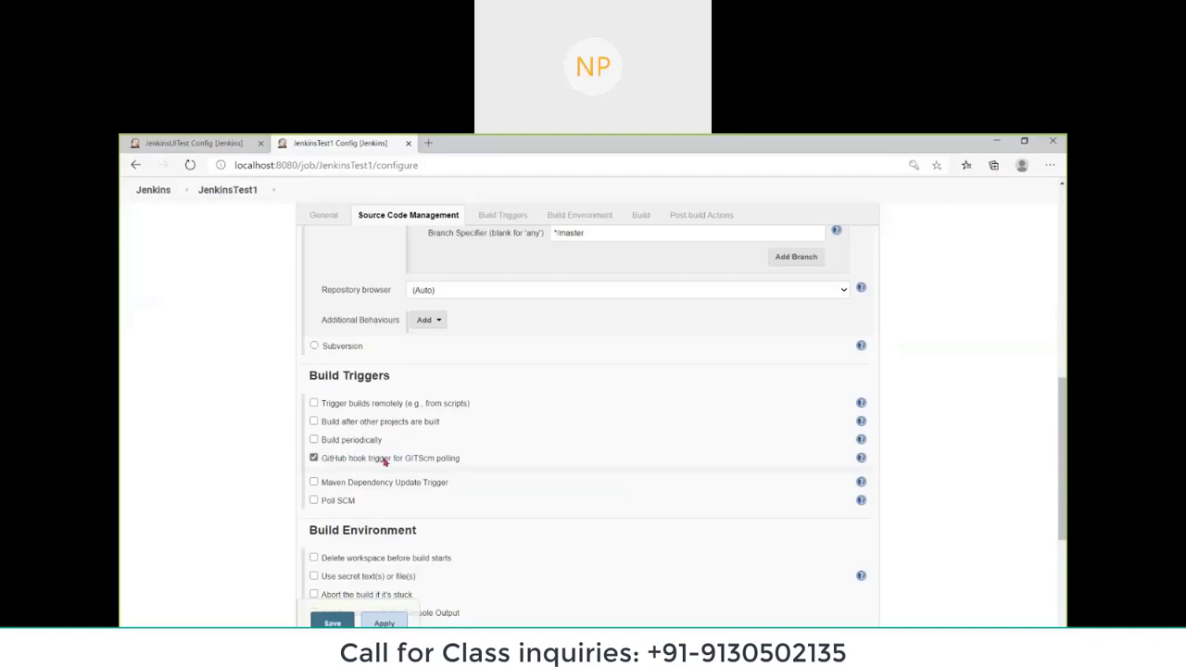
Uncheck the GitHub hook trigger and add an Execute shell build step
click(313, 457)
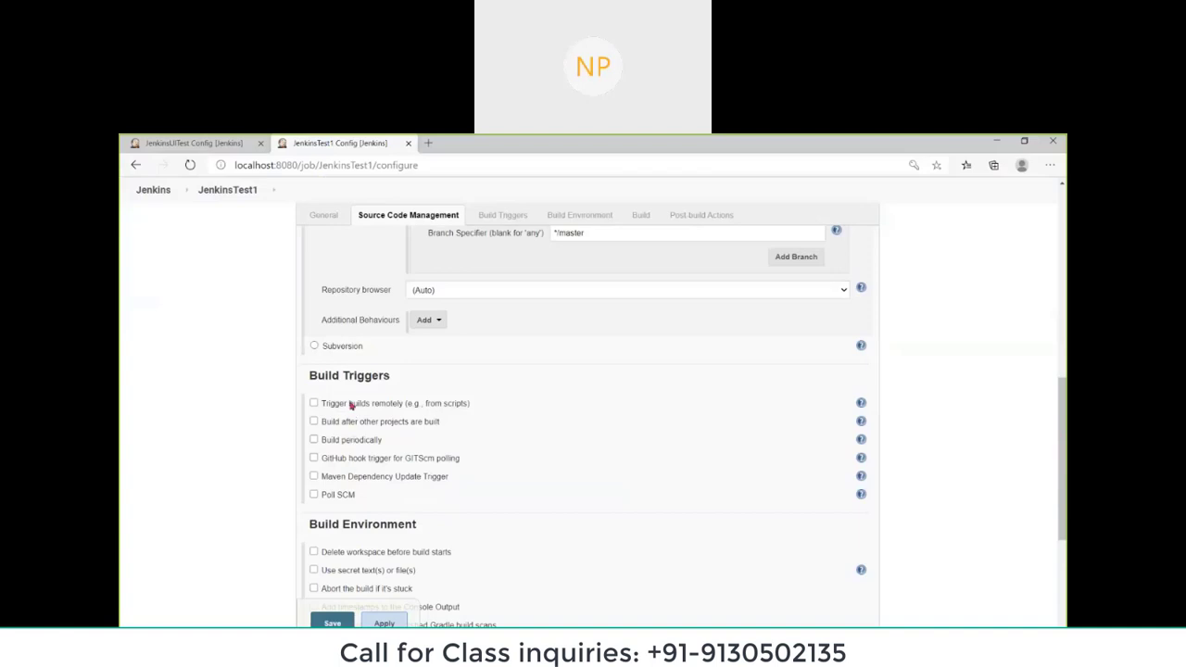
scroll(343, 512, down, 3)
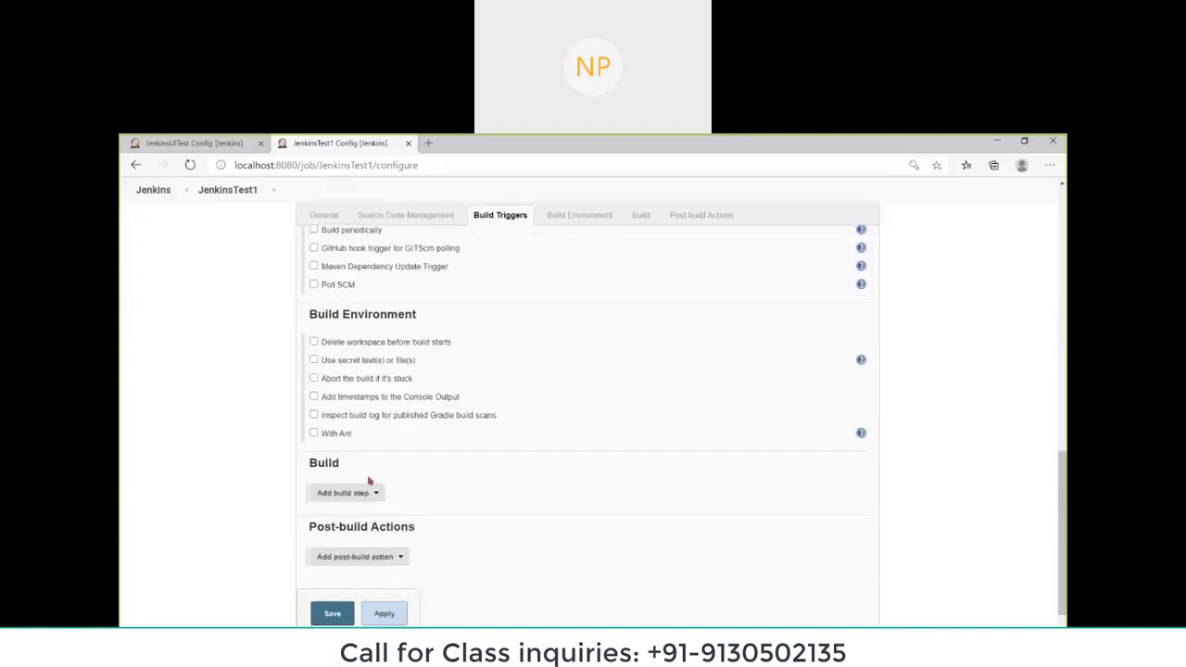
scroll(369, 483, up, 2)
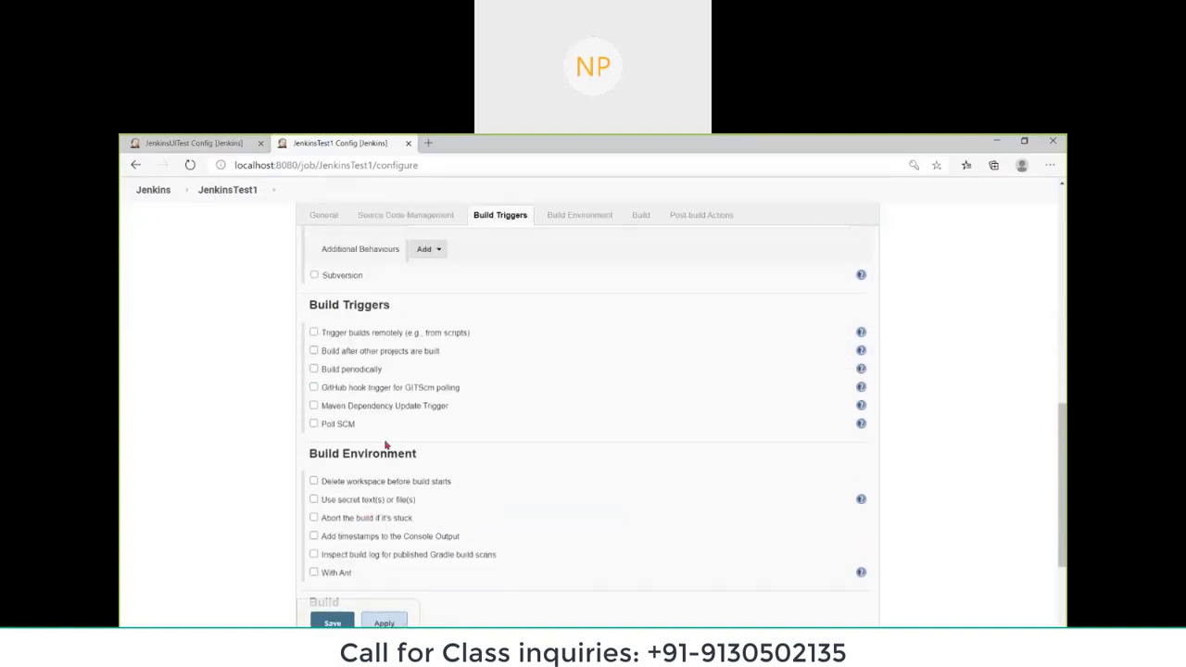
scroll(384, 445, down, 1)
scroll(384, 446, down, 2)
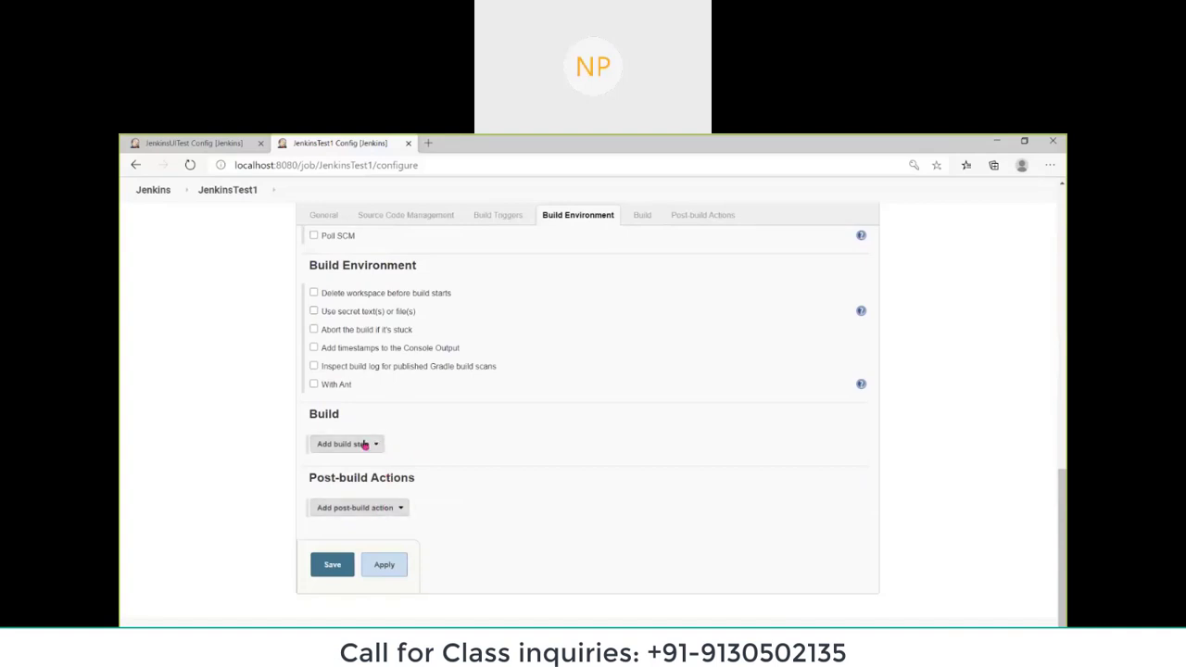
click(357, 444)
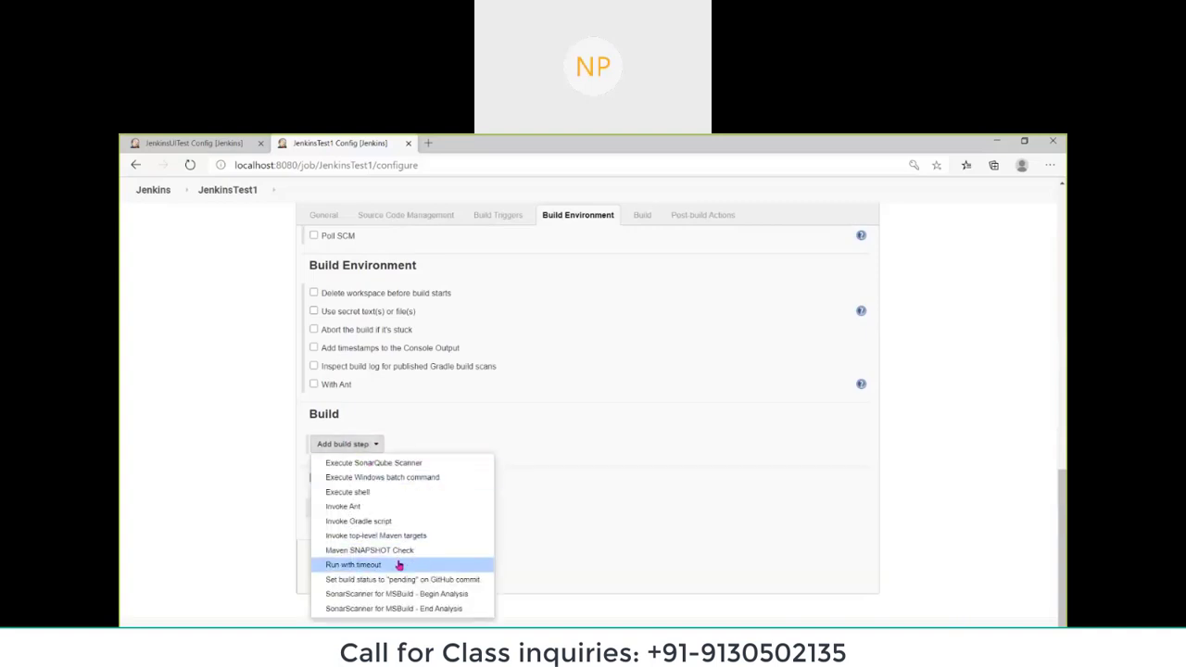
click(415, 493)
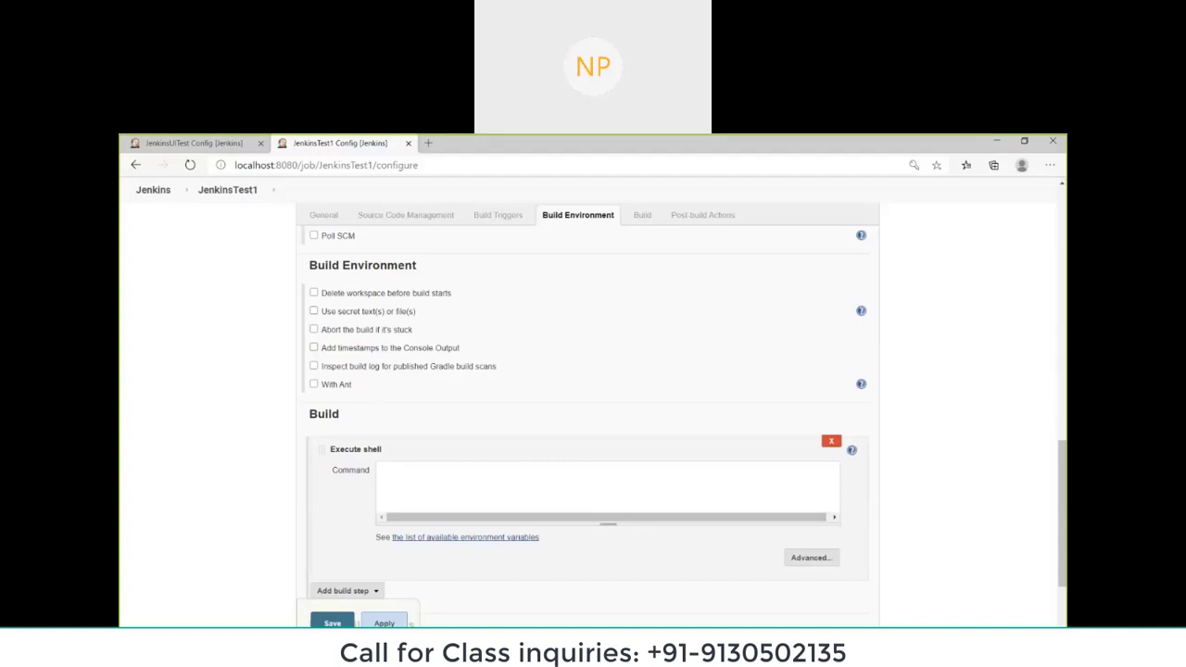
Check on GitHub that the src folder contains Hello1.java
key(alt+Tab)
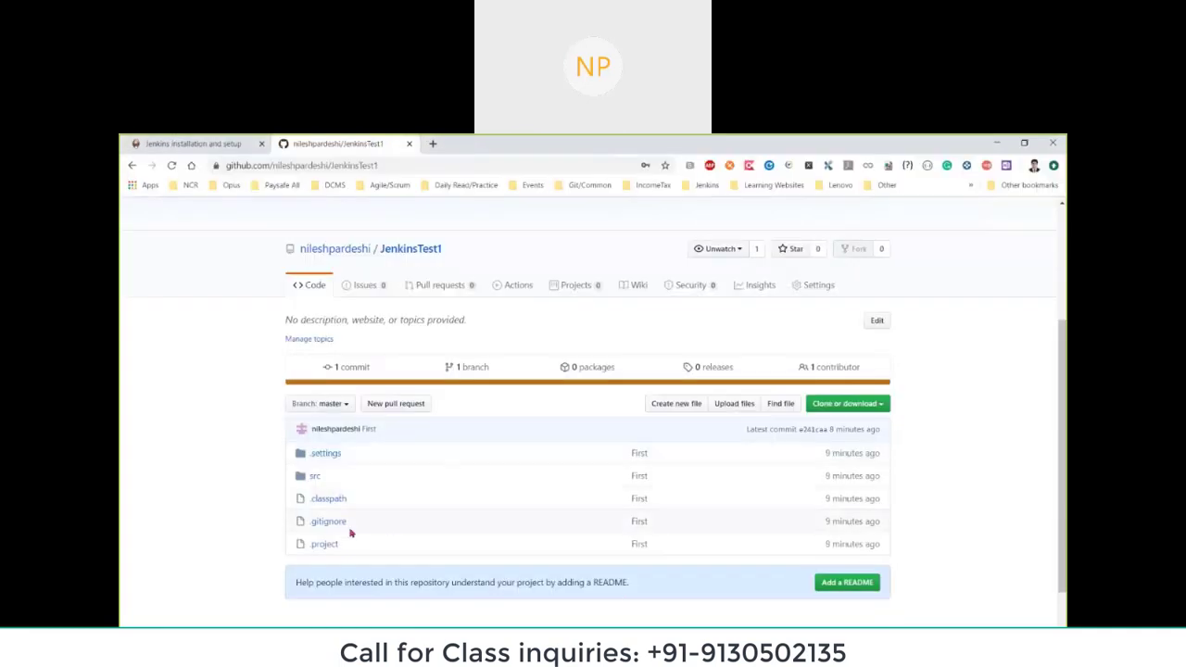
click(315, 476)
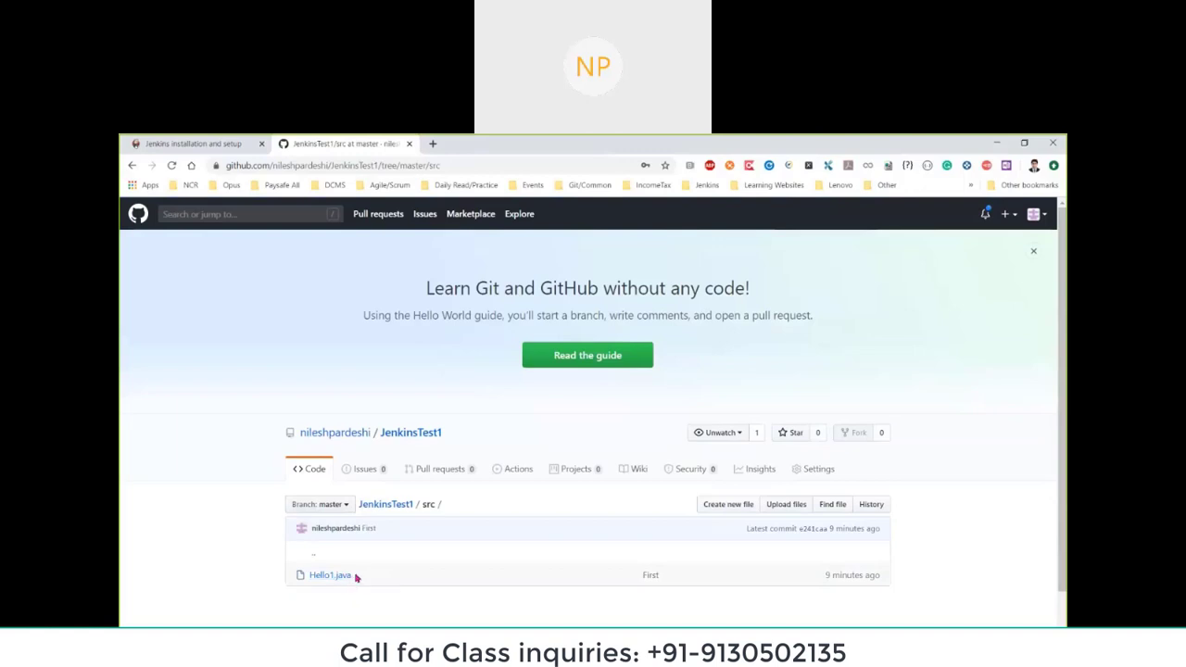
key(alt+Tab)
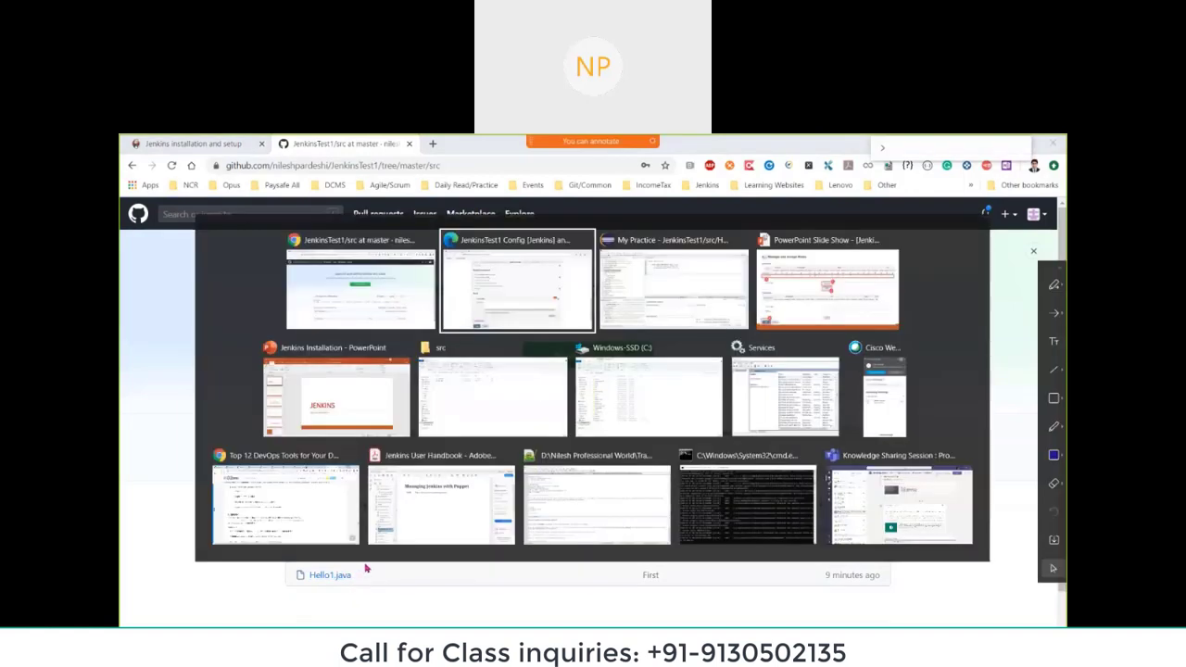
Enter the shell commands cd src/, javac Hello1.java and java Hello1
text(c)
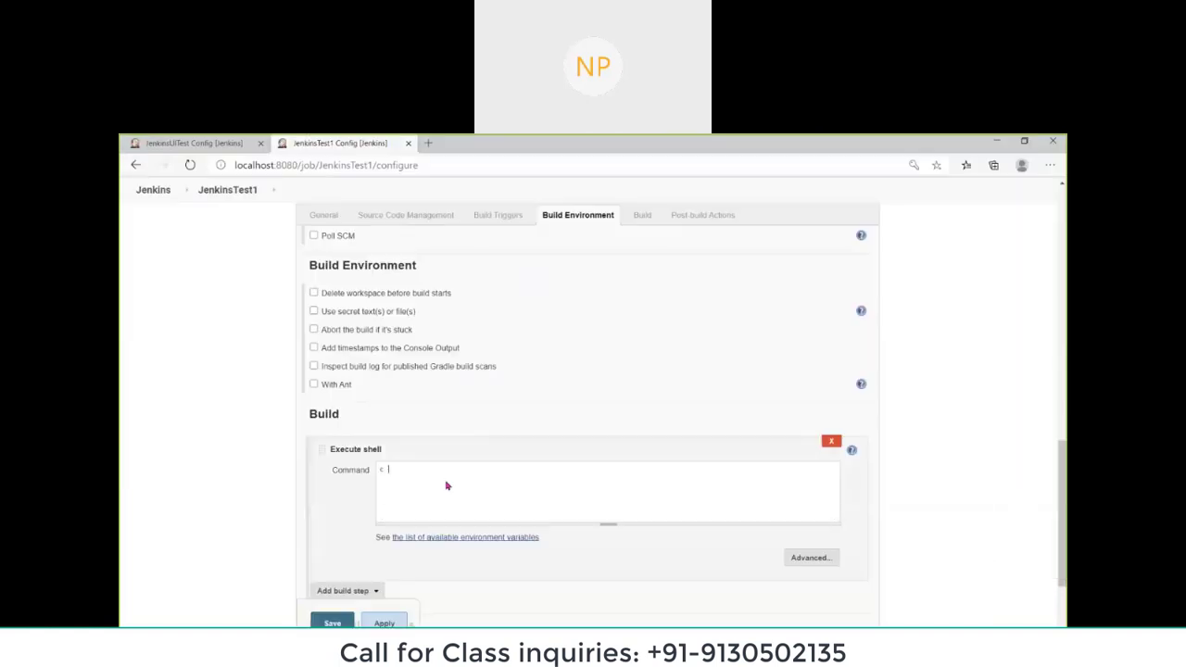
text( src/)
key(Return)
click(383, 471)
text(d)
click(423, 469)
text(javac Hello1.javaca Hell)
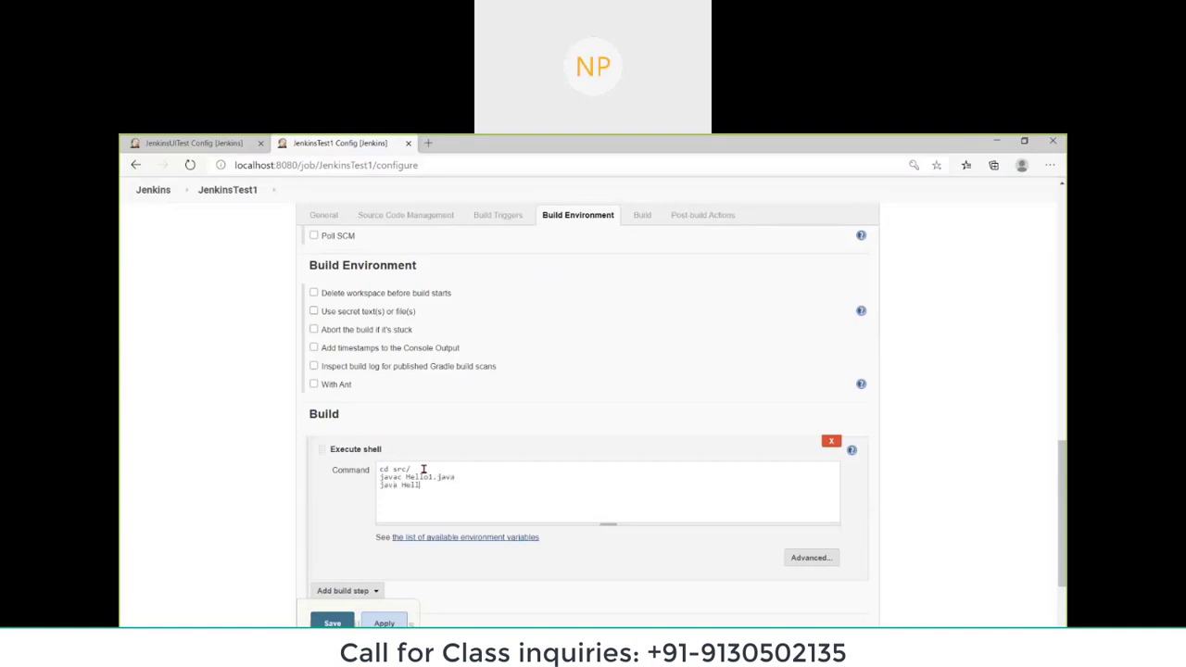
text(o1)
Apply and save the JenkinsTest1 job configuration
scroll(431, 557, down, 3)
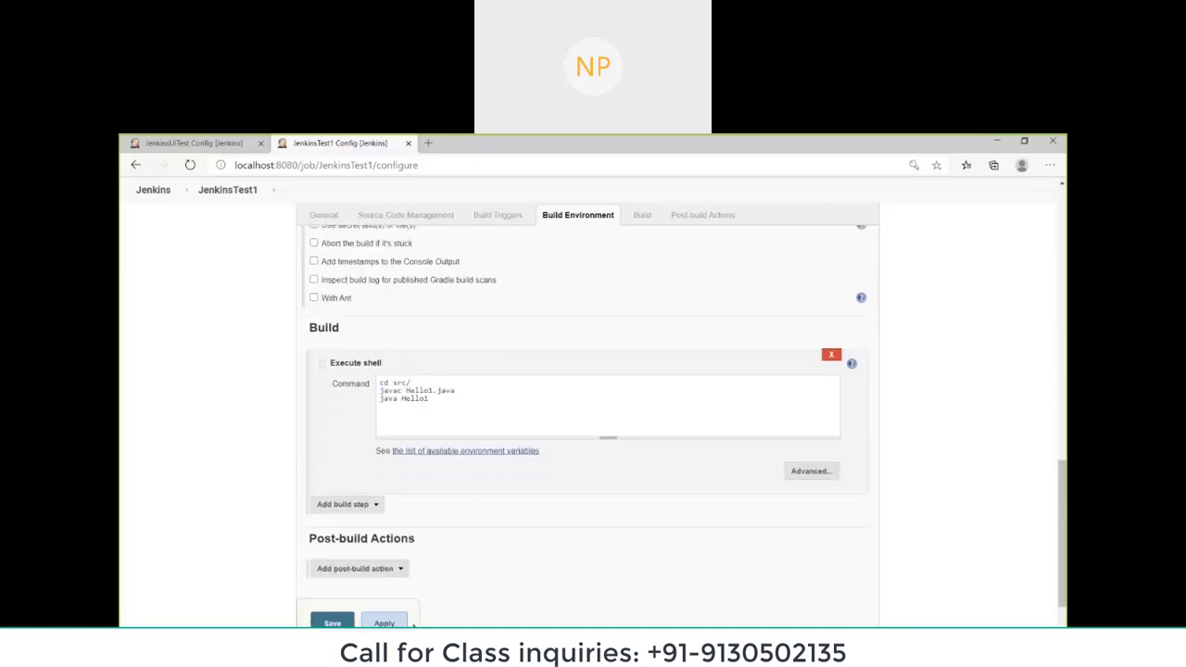
click(384, 584)
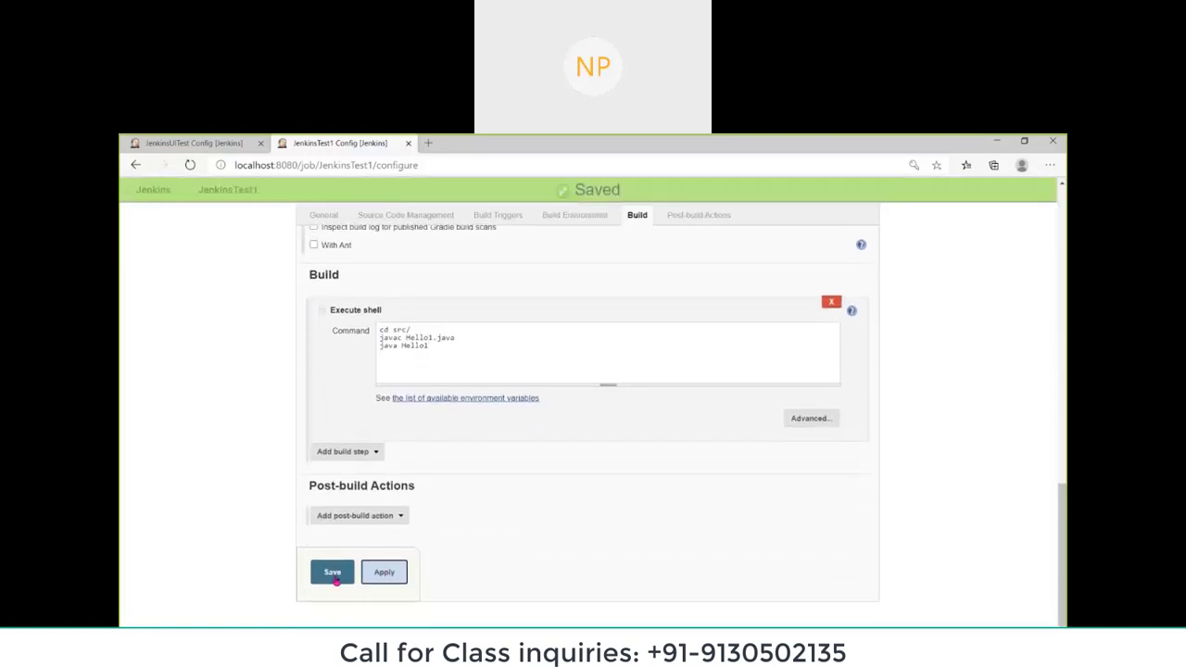
click(336, 578)
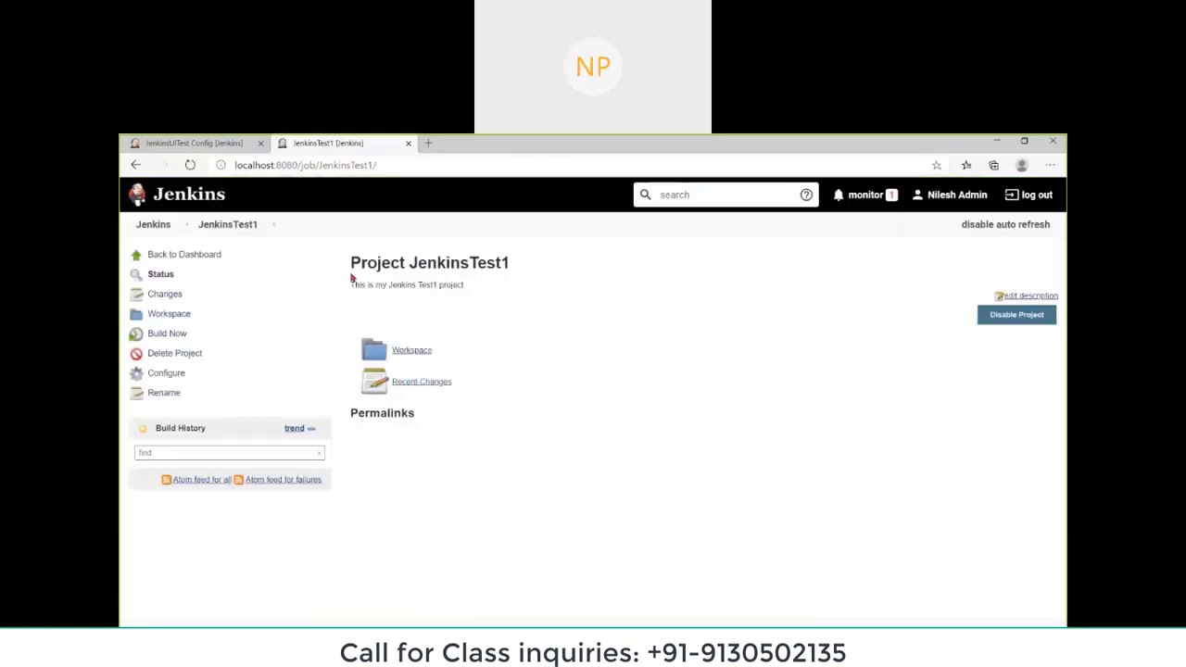
drag(348, 263, 541, 260)
click(541, 260)
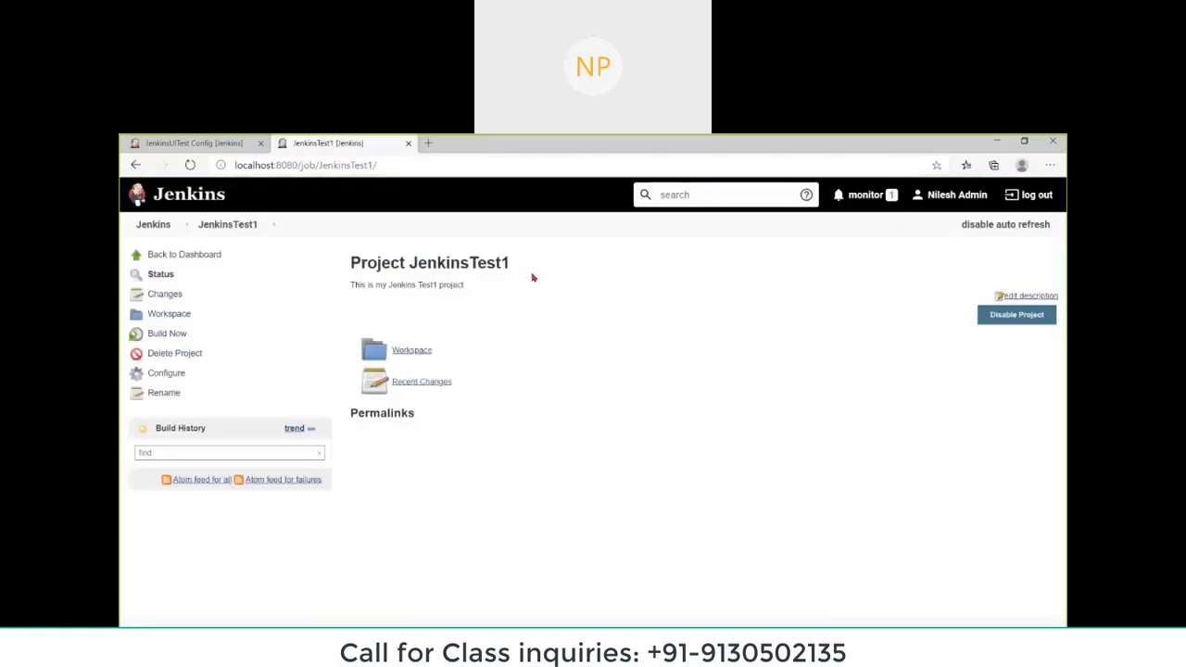
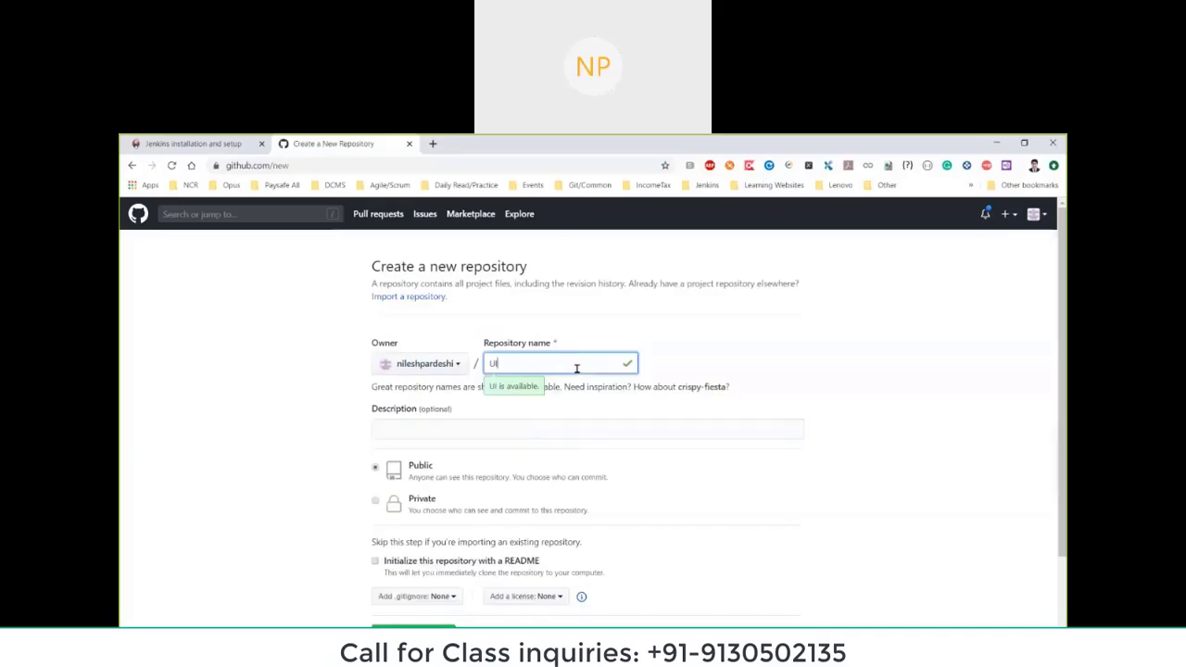
Append '_Testing' so the repository is named UI_Testing and confirm it's available
text(_Testing)
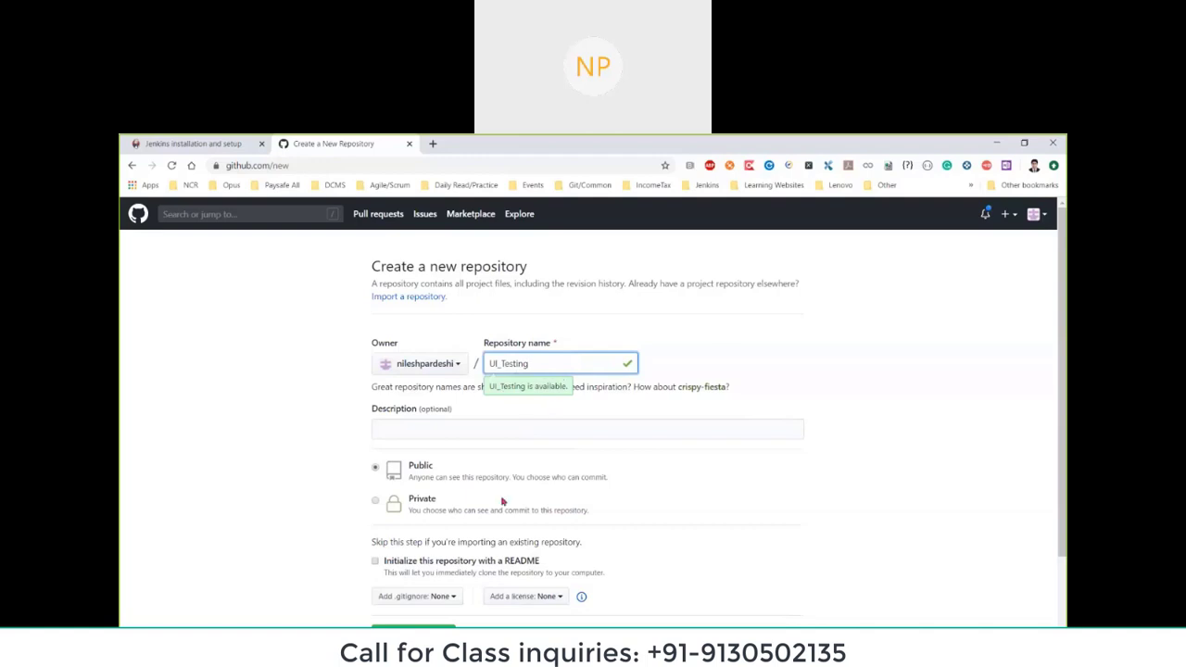
click(464, 602)
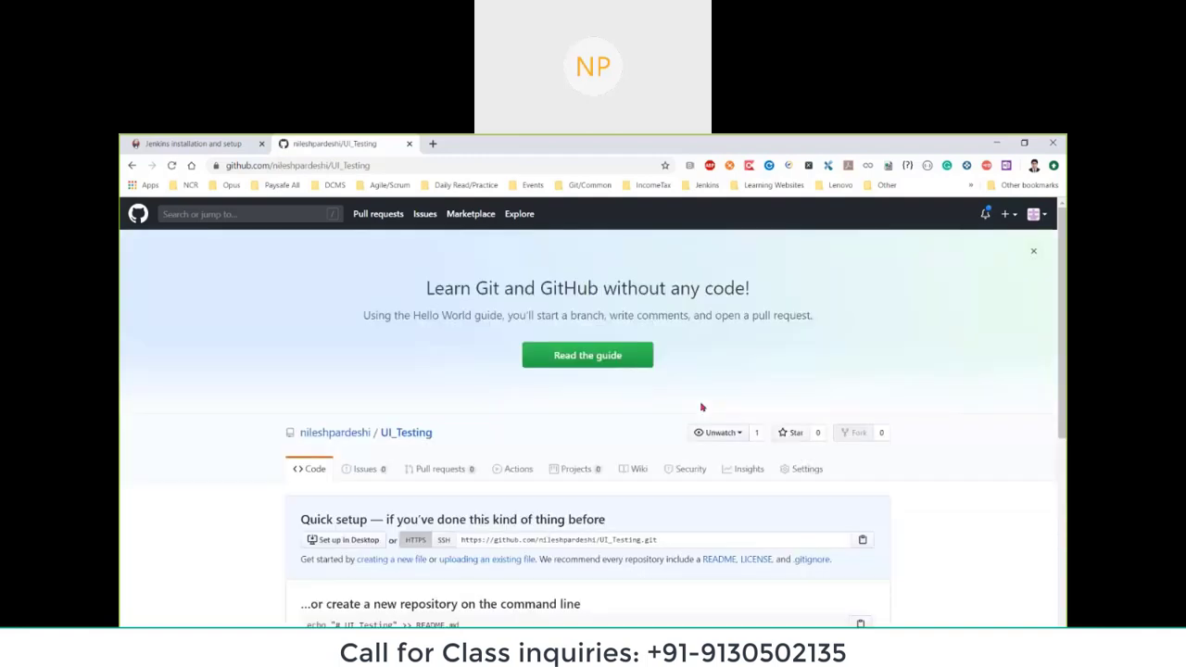
Review the UI_Testing Quick setup commands, then reload the new repository's page
scroll(850, 489, down, 1)
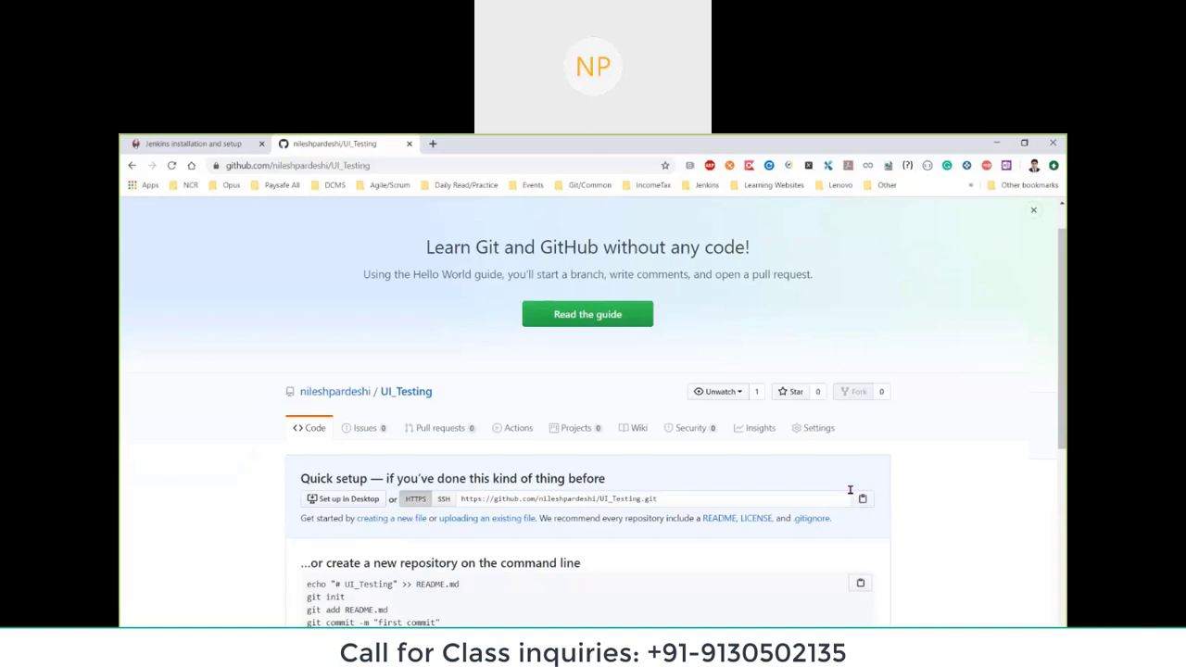
scroll(320, 594, down, 1)
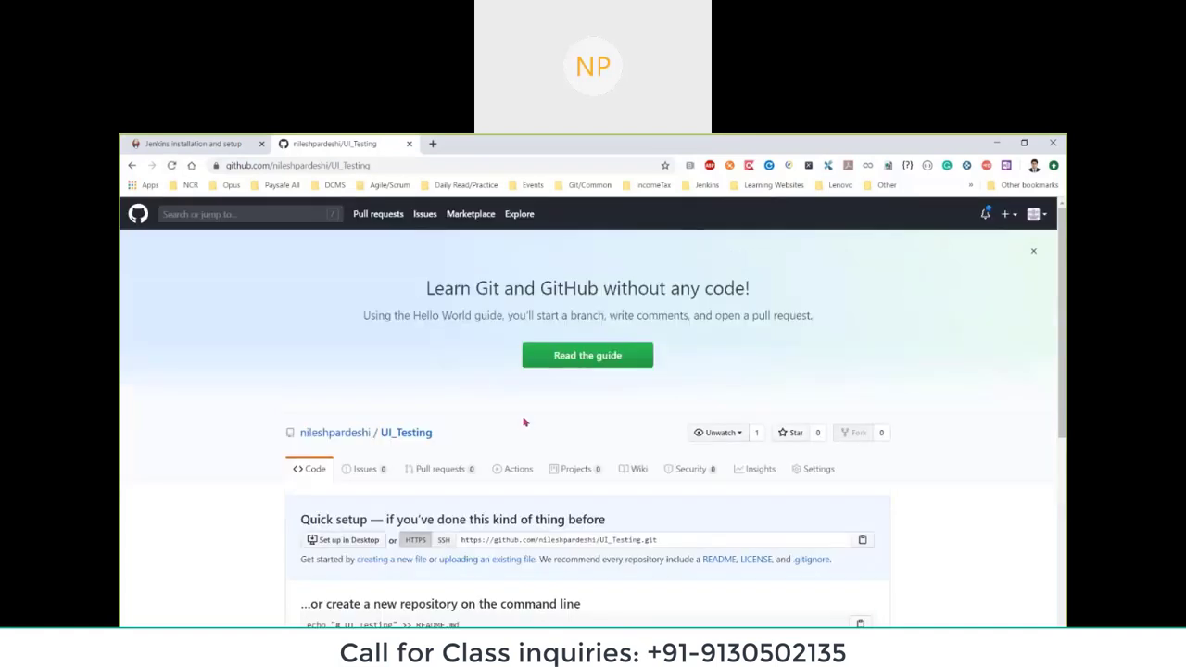
scroll(496, 426, down, 4)
scroll(390, 335, up, 3)
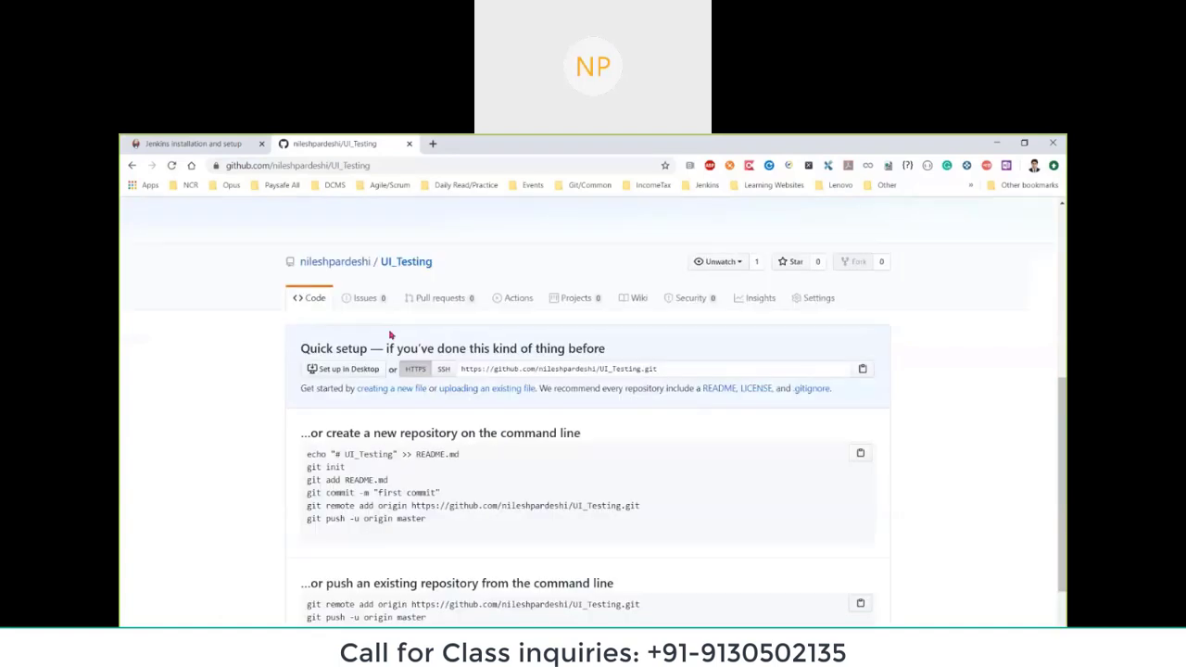
scroll(390, 334, up, 2)
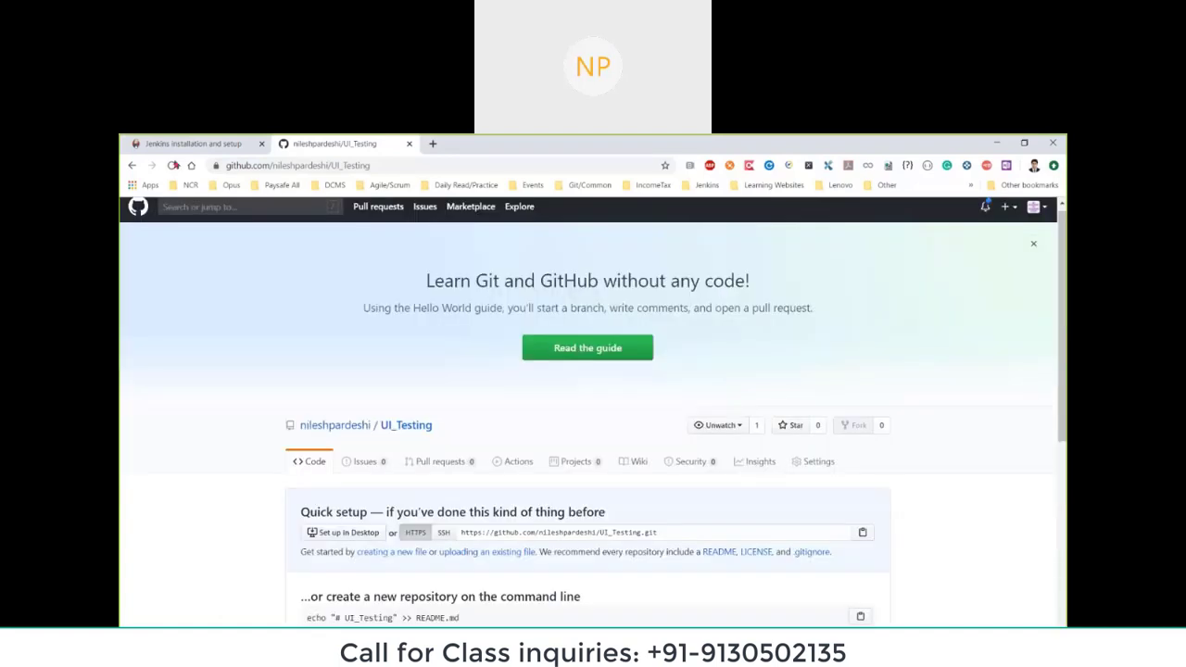
click(173, 165)
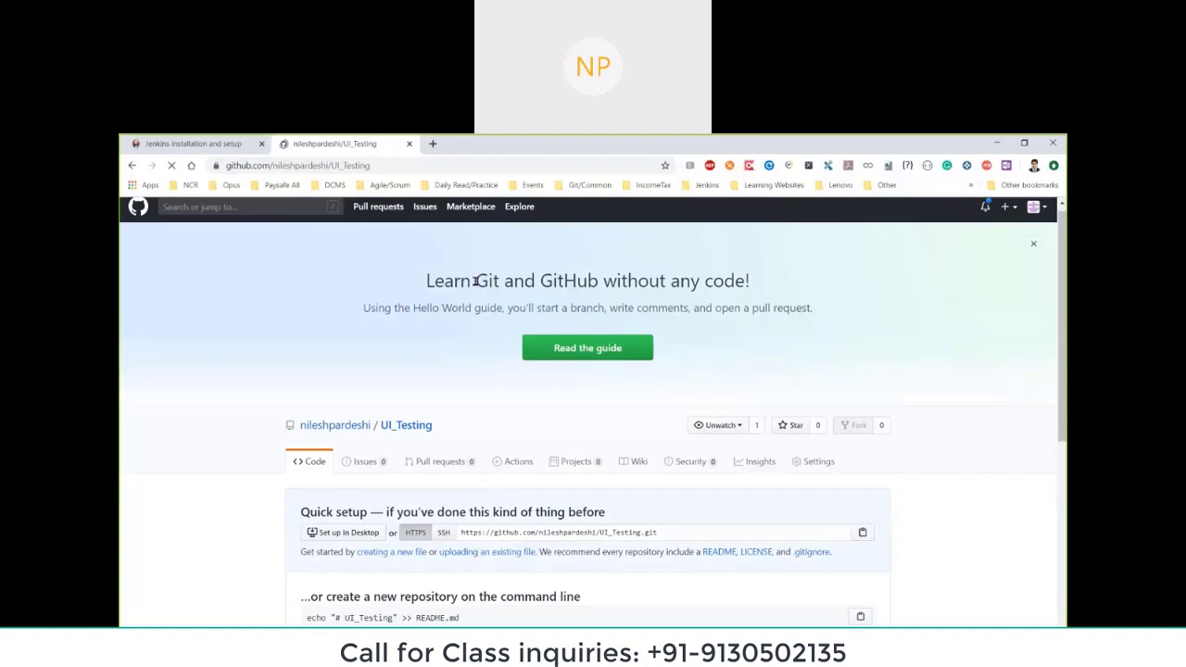